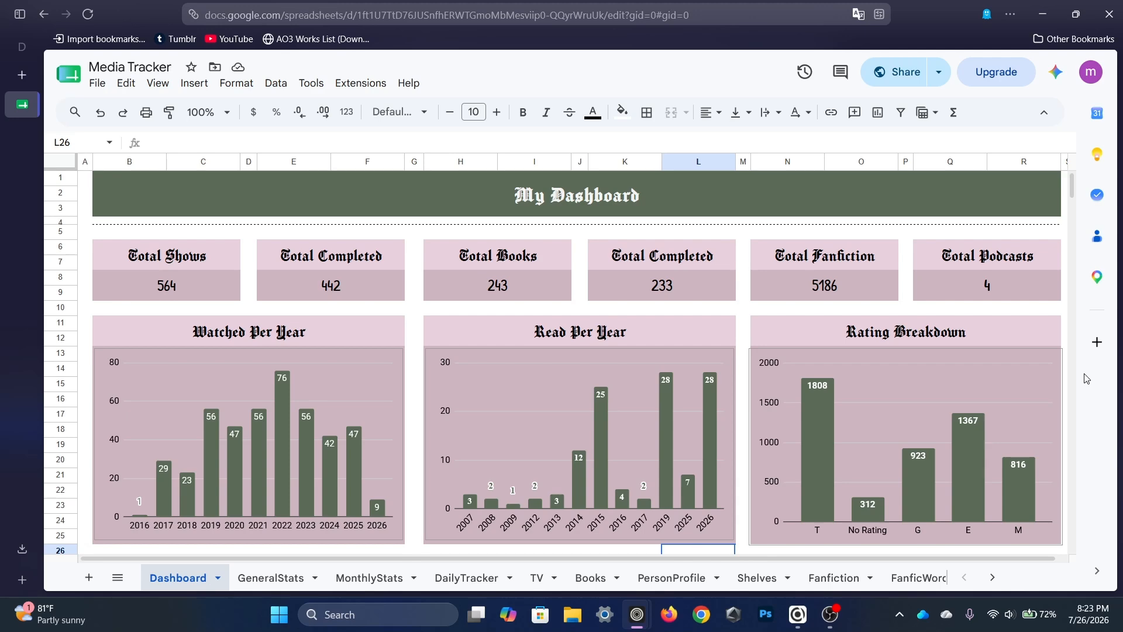
# Switch to the GeneralStats sheet and scroll to its Yearly Stats charts.
pyautogui.scroll(-5, 711, 412)
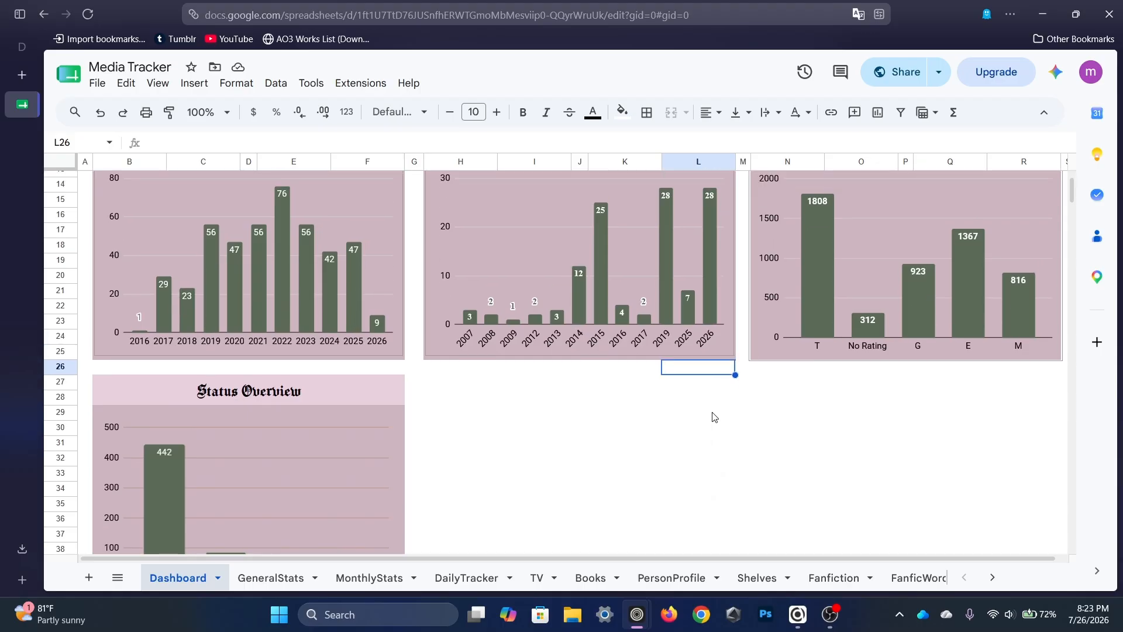
pyautogui.scroll(5, 282, 480)
pyautogui.click(271, 578)
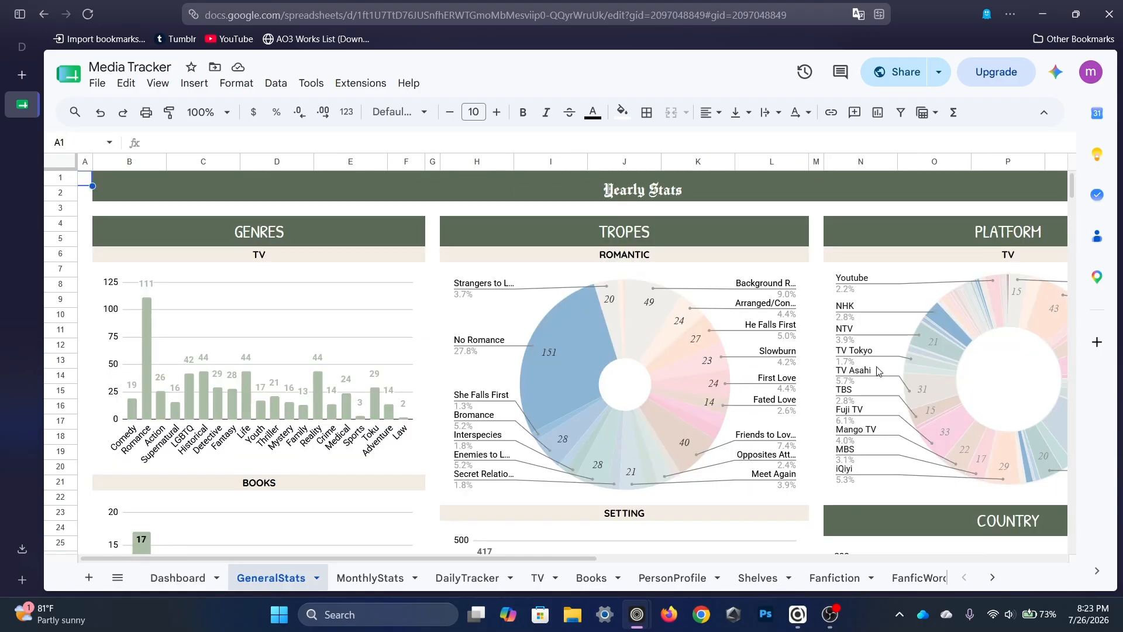
pyautogui.scroll(-5, 877, 368)
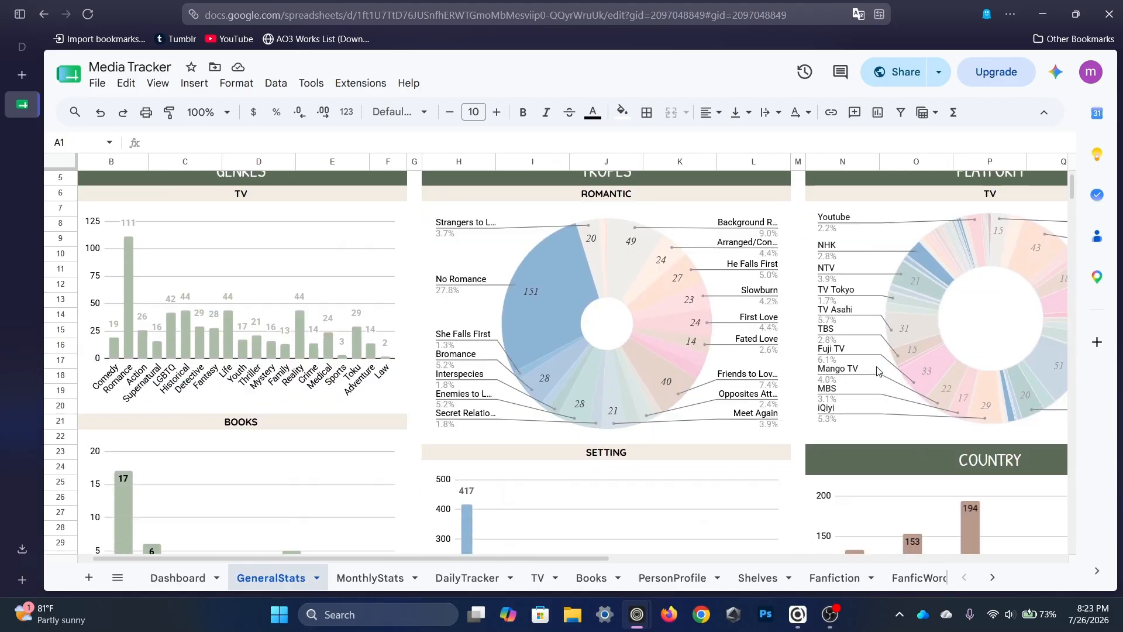
pyautogui.hscroll(-1, 877, 371)
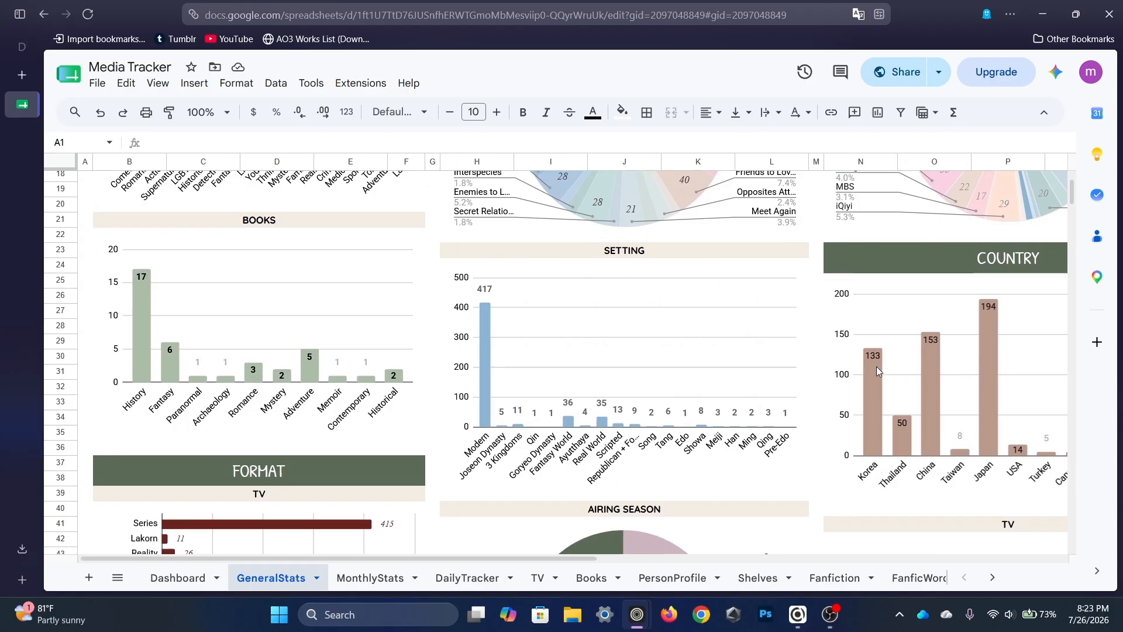
pyautogui.scroll(-7, 876, 368)
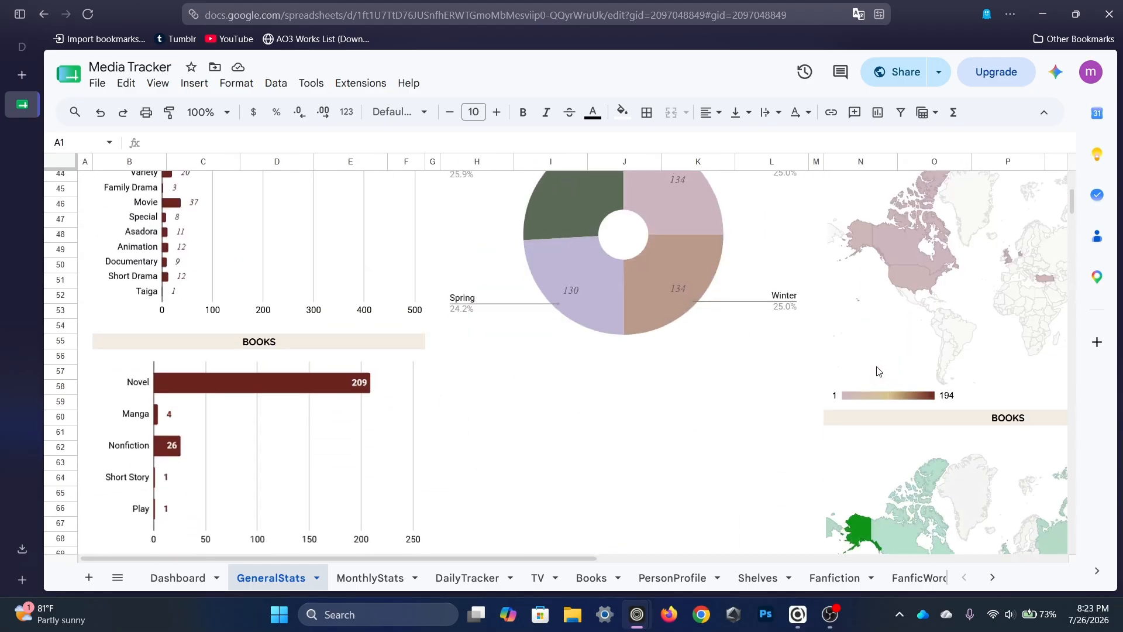
pyautogui.scroll(10, 877, 371)
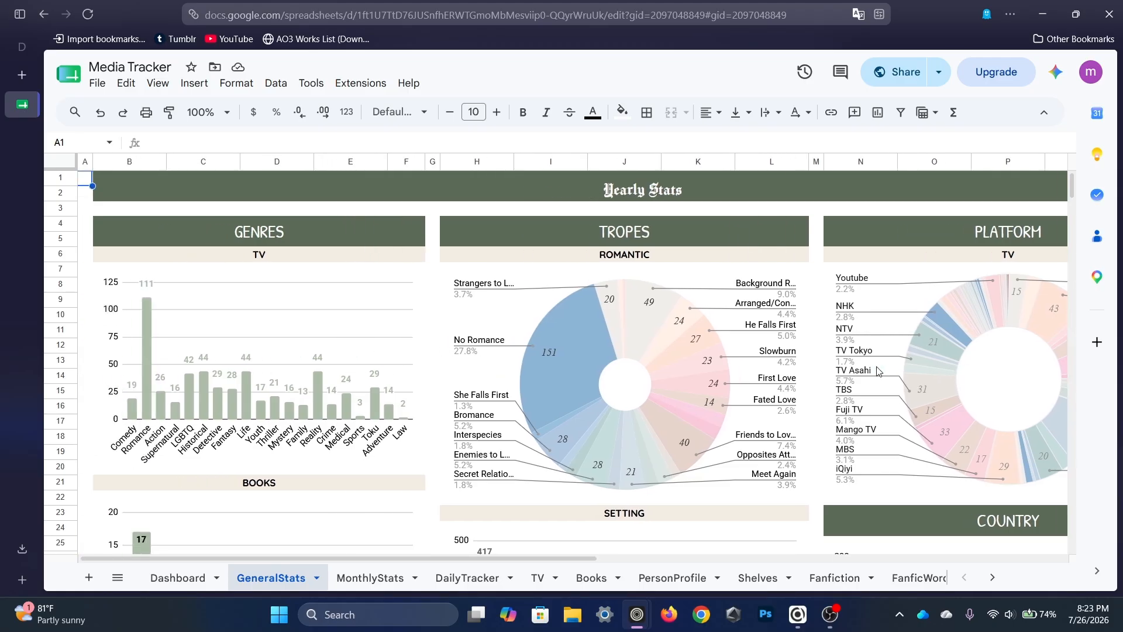
# Browse the yearly genre, trope and platform charts, e.g. Romance 111 and No Romance 151.
pyautogui.scroll(-2, 877, 371)
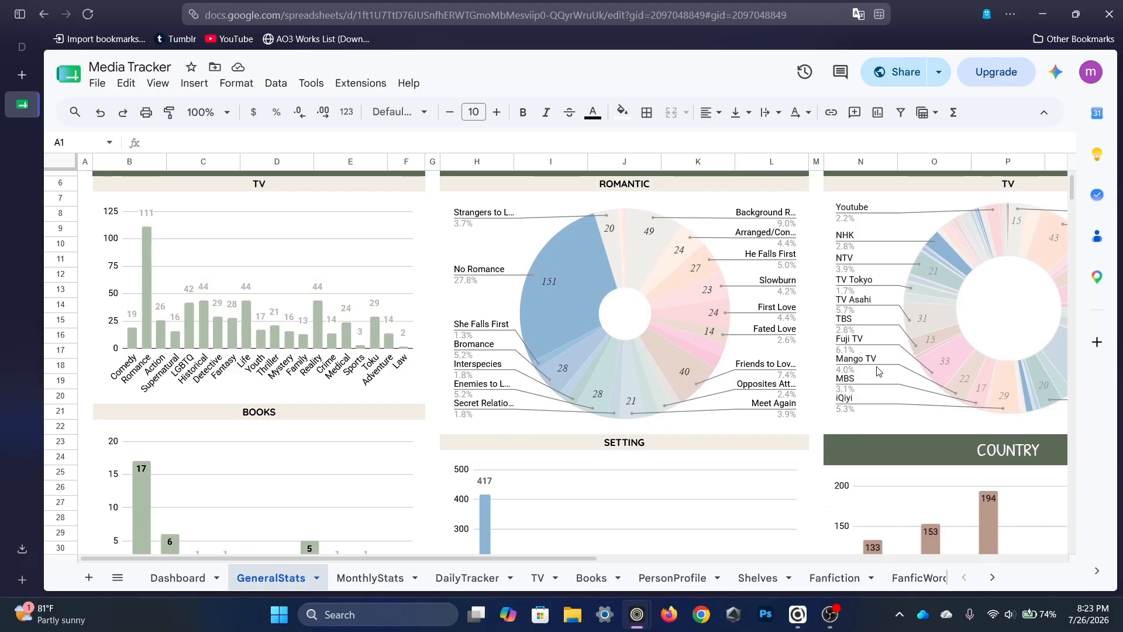
pyautogui.scroll(-4, 876, 371)
pyautogui.hscroll(3, 876, 371)
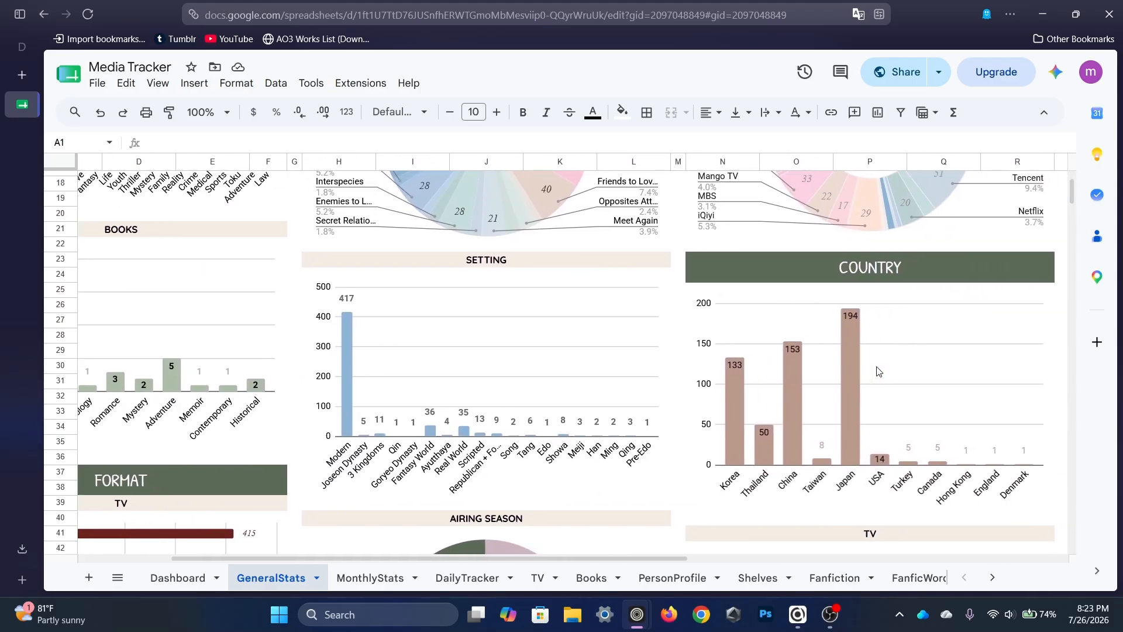
pyautogui.scroll(-5, 909, 359)
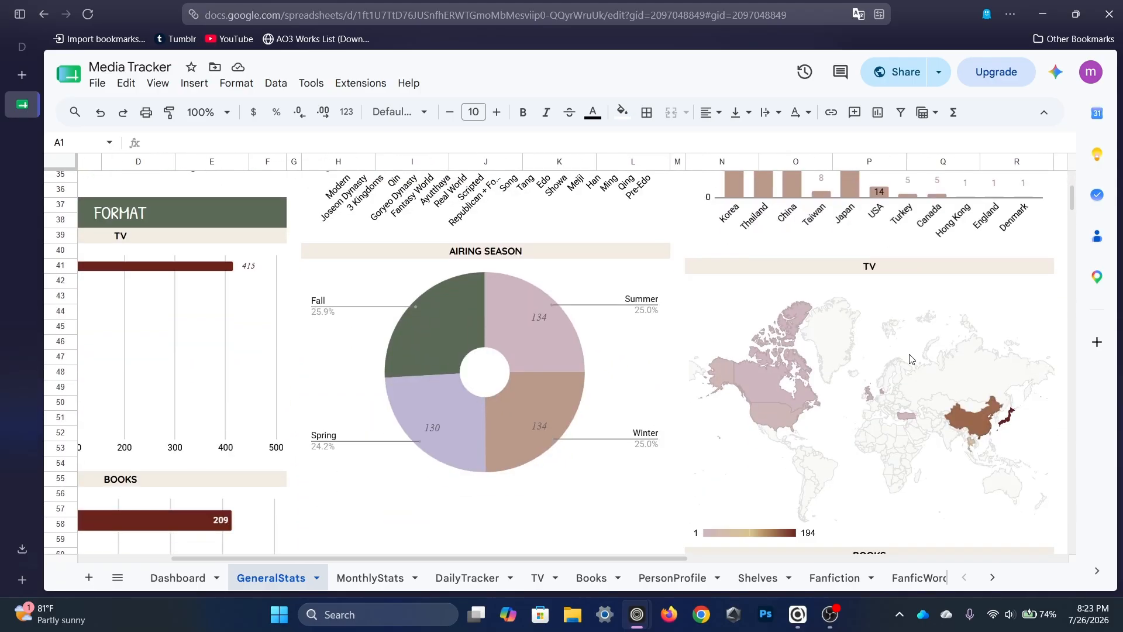
pyautogui.hscroll(-3, 910, 359)
pyautogui.scroll(-5, 303, 359)
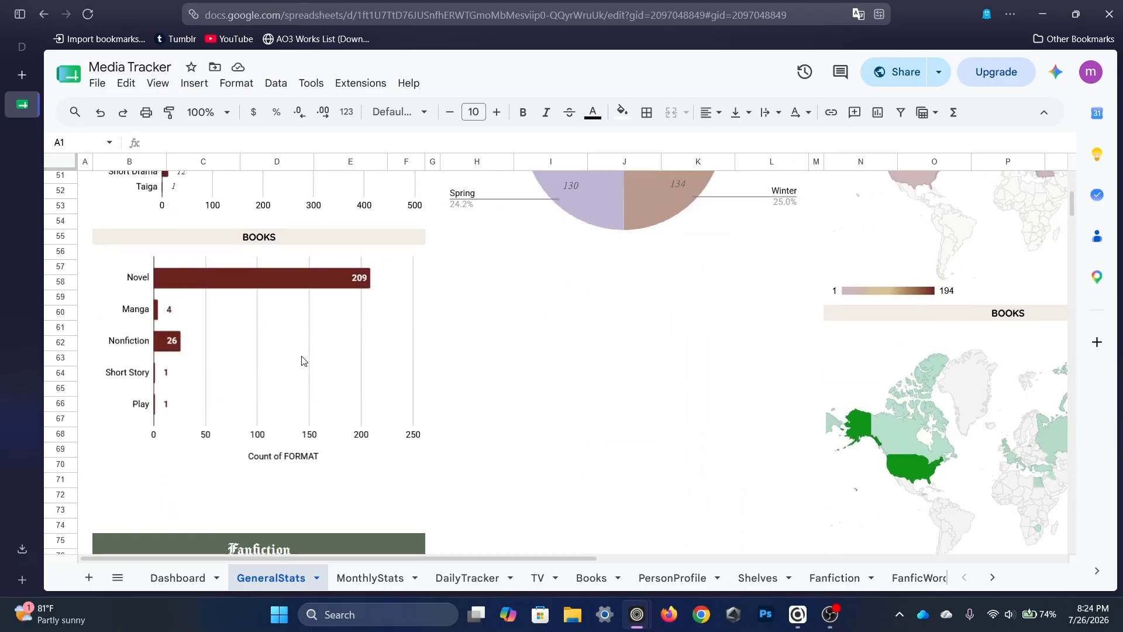
pyautogui.scroll(8, 303, 360)
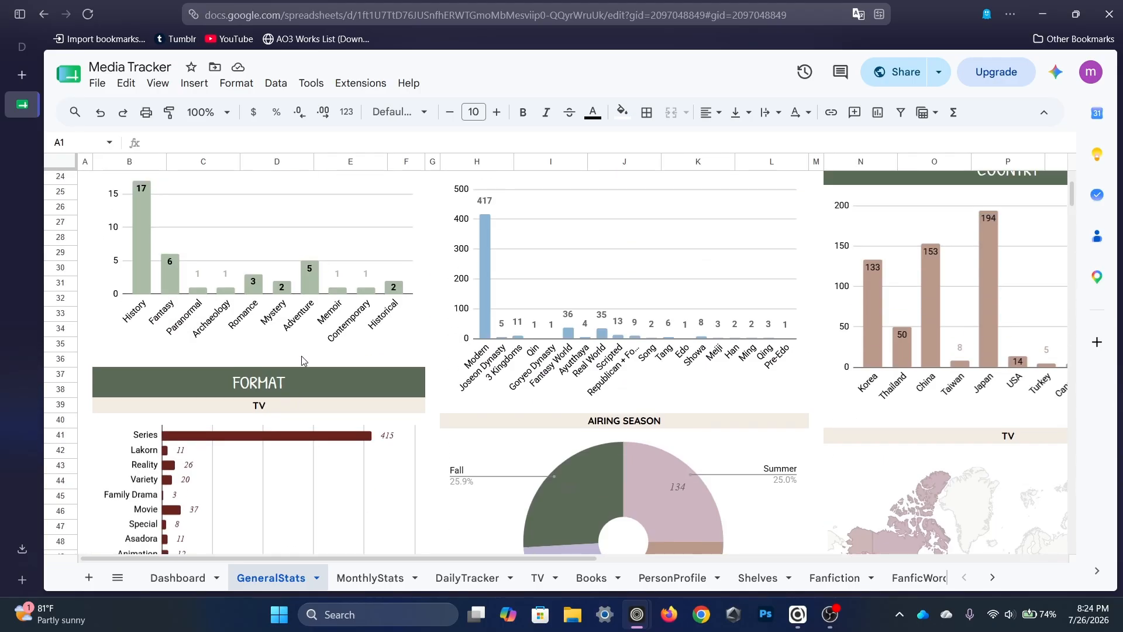
pyautogui.scroll(-5, 302, 360)
pyautogui.hscroll(5, 573, 366)
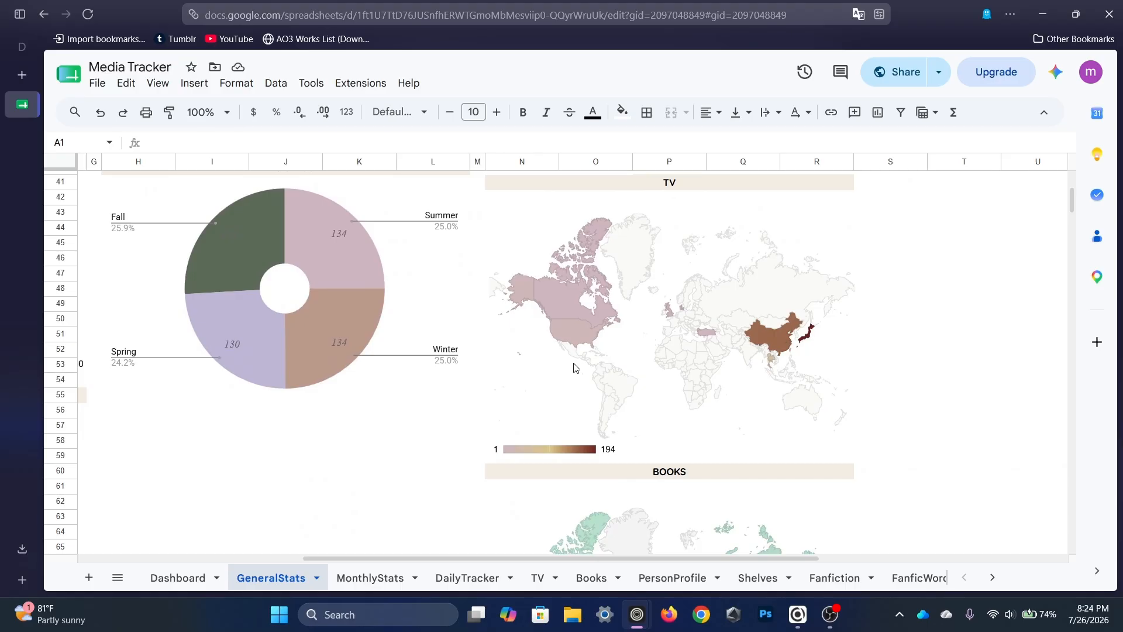
pyautogui.scroll(-5, 574, 367)
pyautogui.scroll(5, 699, 449)
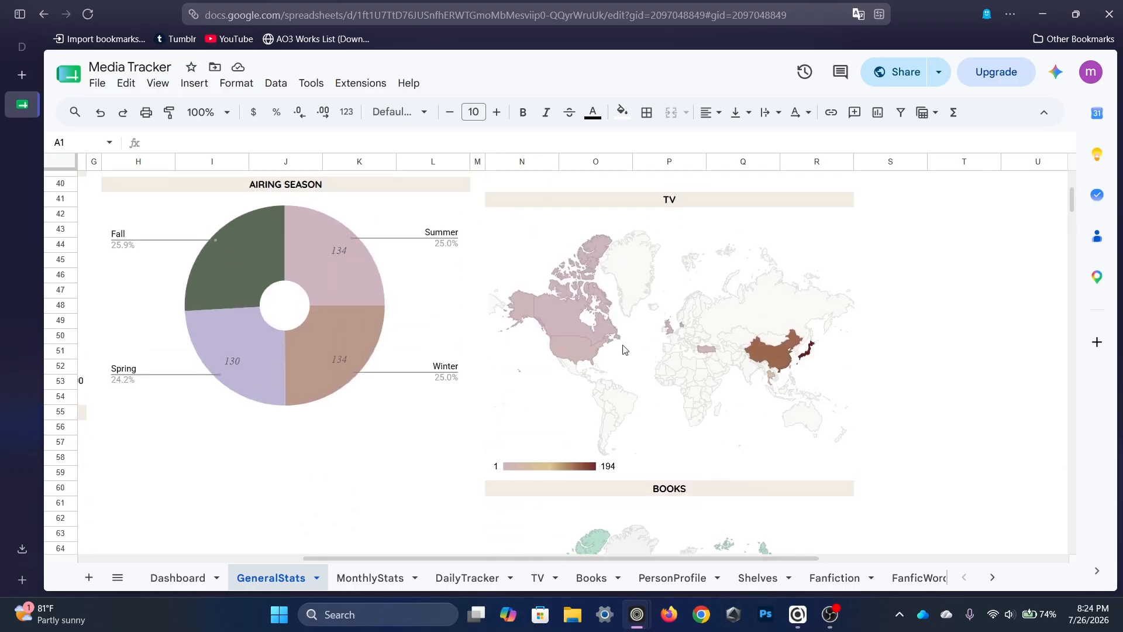
pyautogui.scroll(-5, 736, 384)
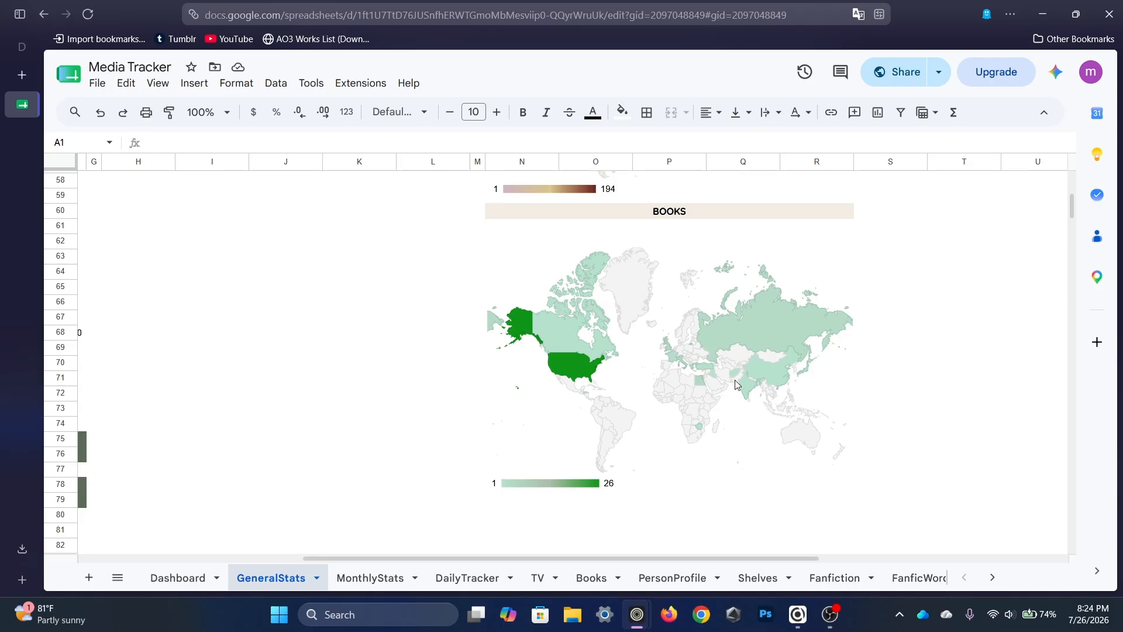
pyautogui.scroll(5, 736, 384)
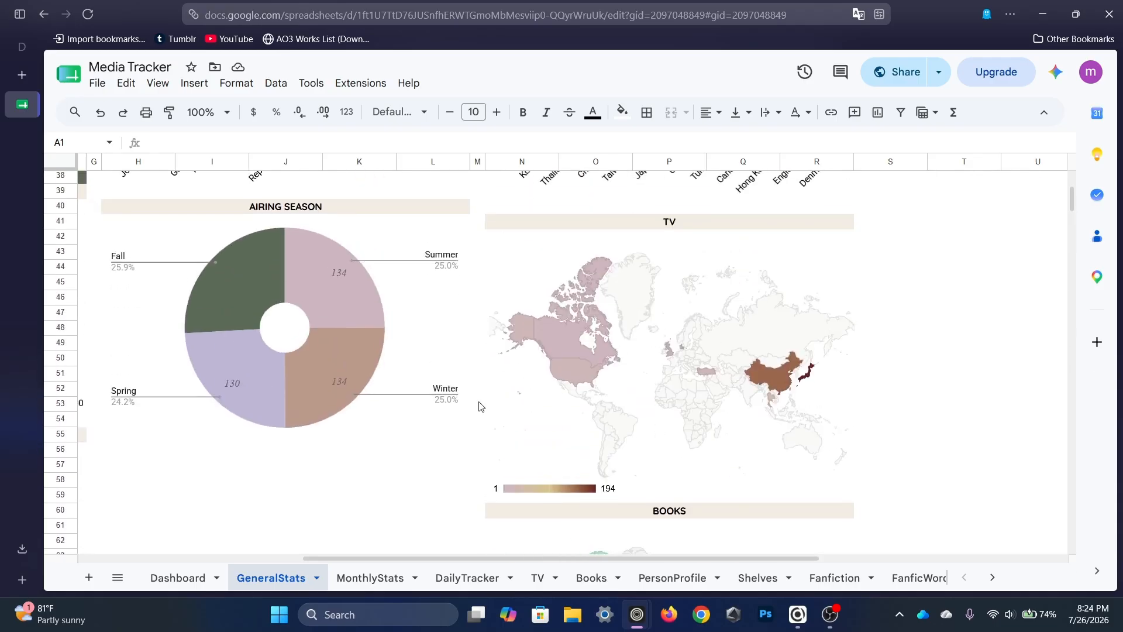
pyautogui.hscroll(-2, 479, 406)
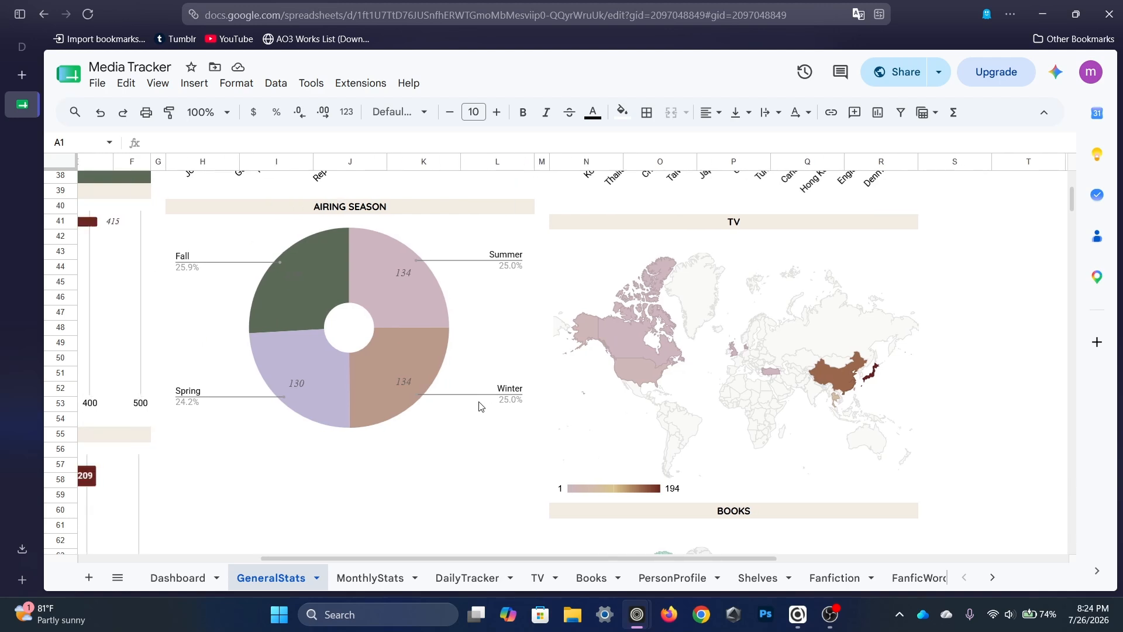
pyautogui.hscroll(-5, 479, 406)
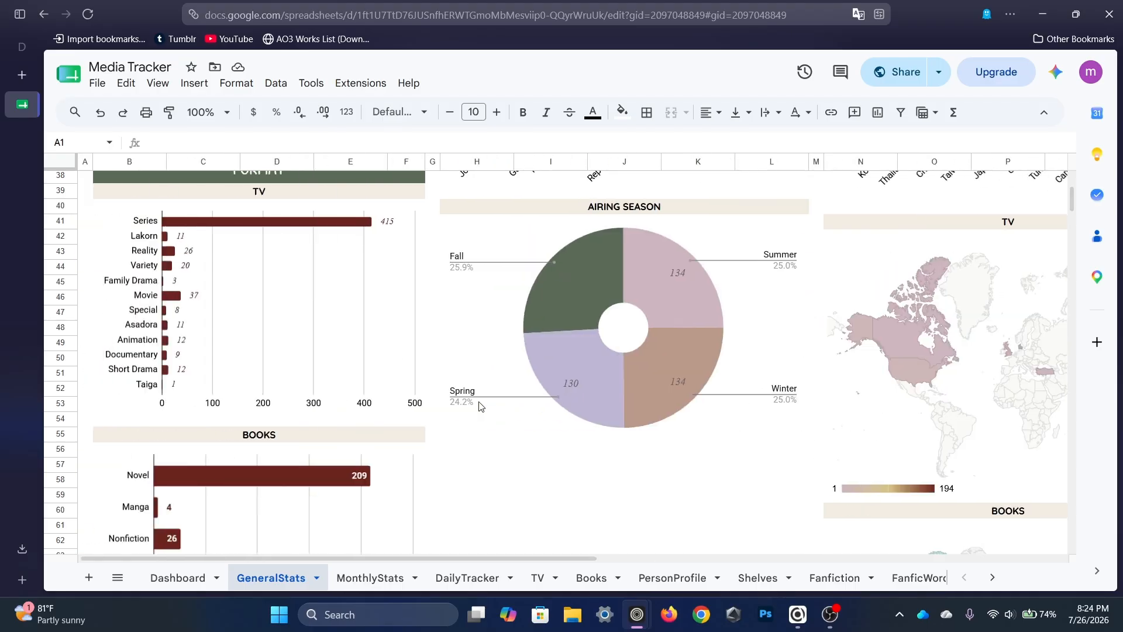
pyautogui.scroll(10, 479, 406)
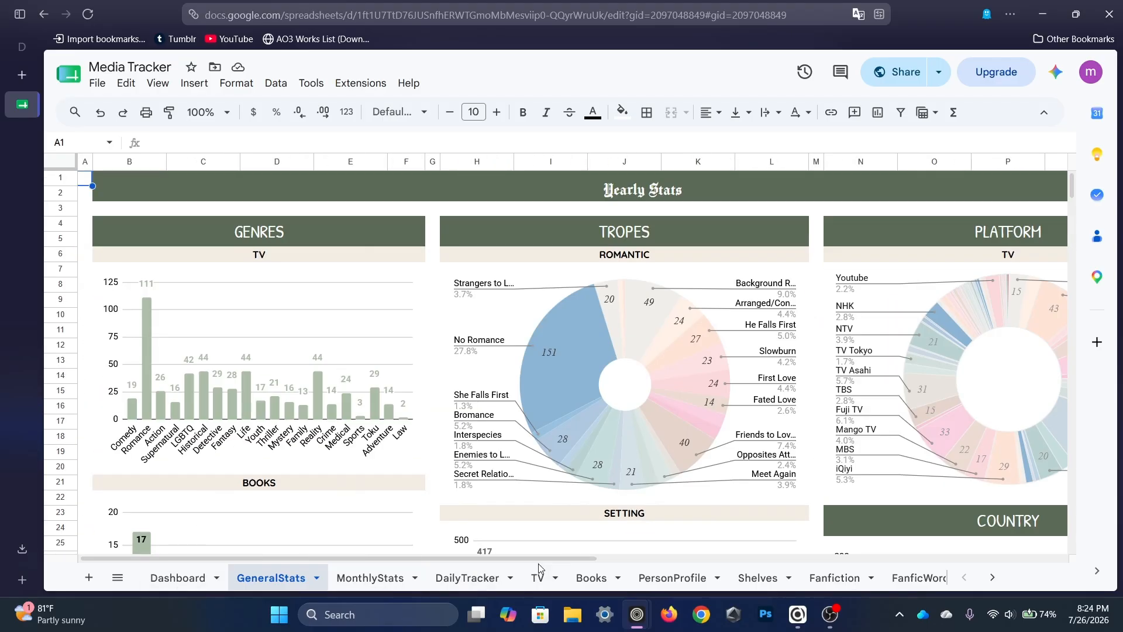
pyautogui.hscroll(1, 525, 587)
pyautogui.hscroll(6, 524, 587)
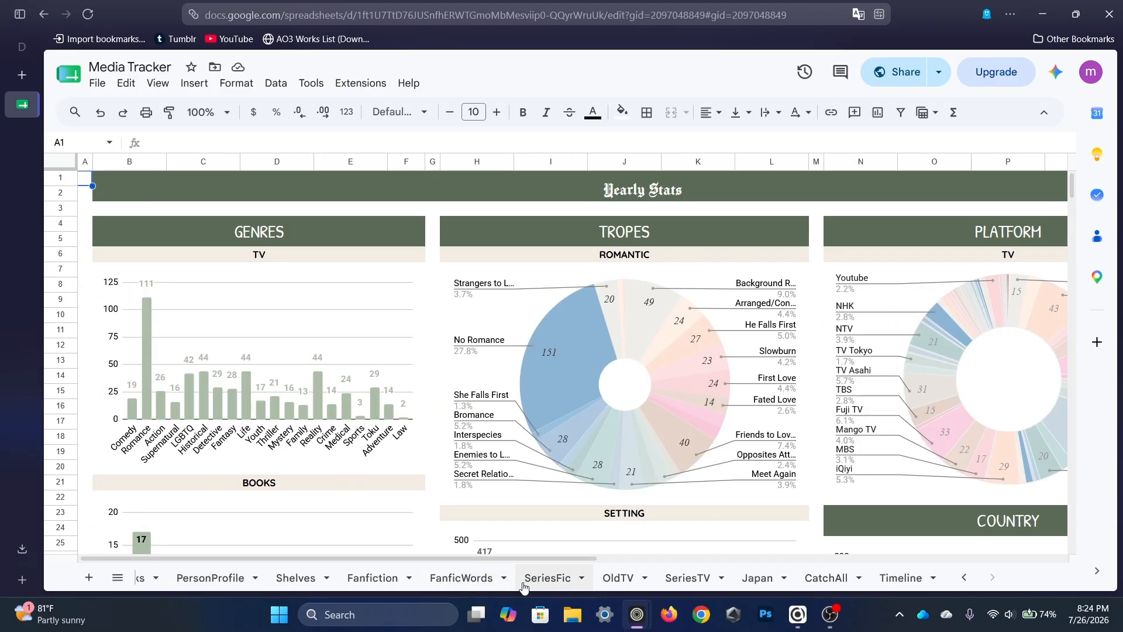
pyautogui.hscroll(-8, 525, 587)
pyautogui.hscroll(2, 524, 587)
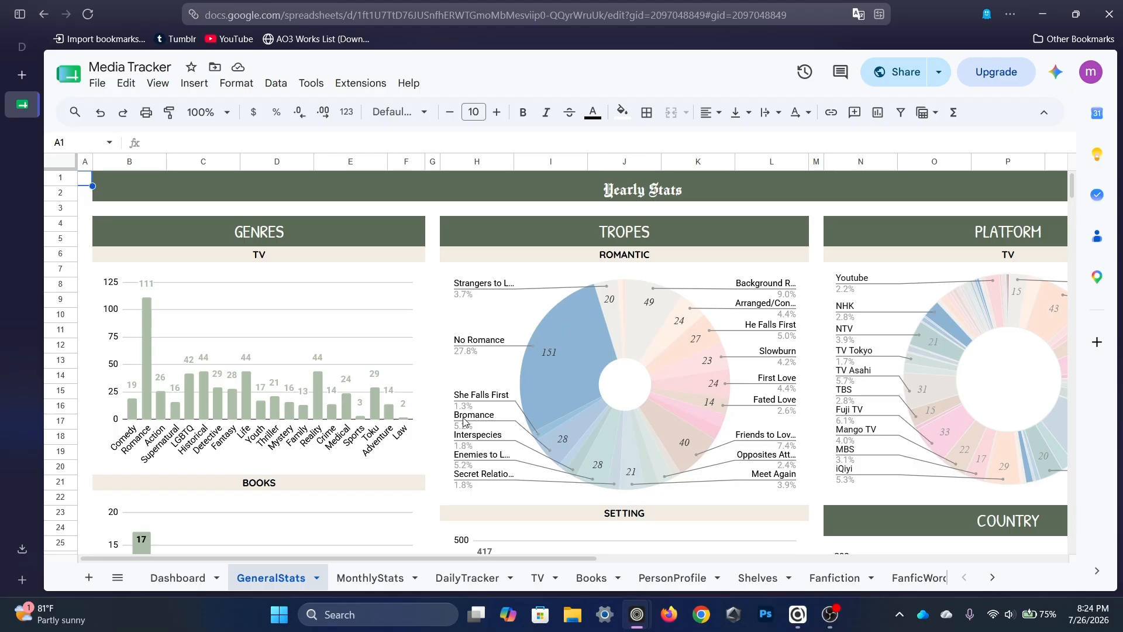
# Switch to the TV sheet and scroll right to the trope tags and episode-count columns.
pyautogui.click(537, 578)
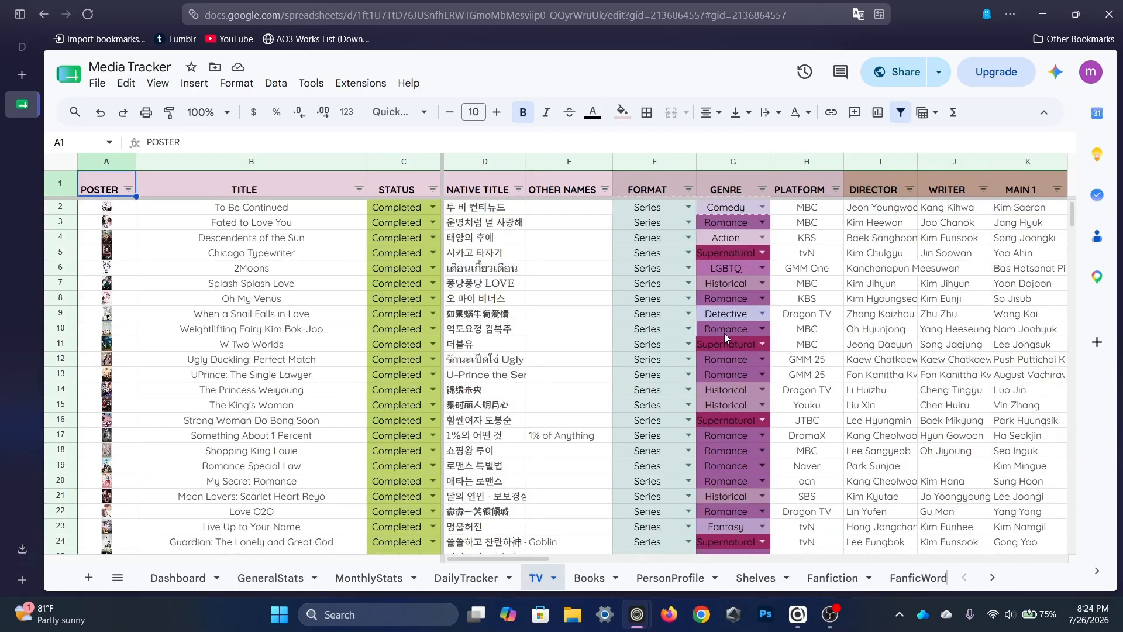
pyautogui.hscroll(5, 724, 332)
pyautogui.hscroll(4, 724, 338)
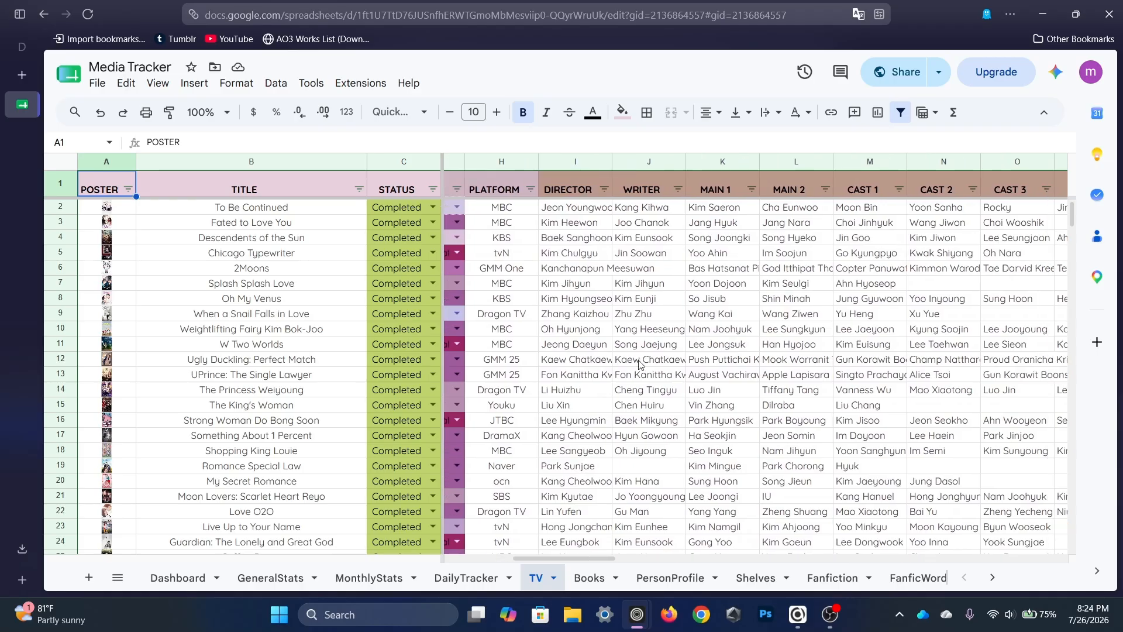
pyautogui.hscroll(3, 782, 303)
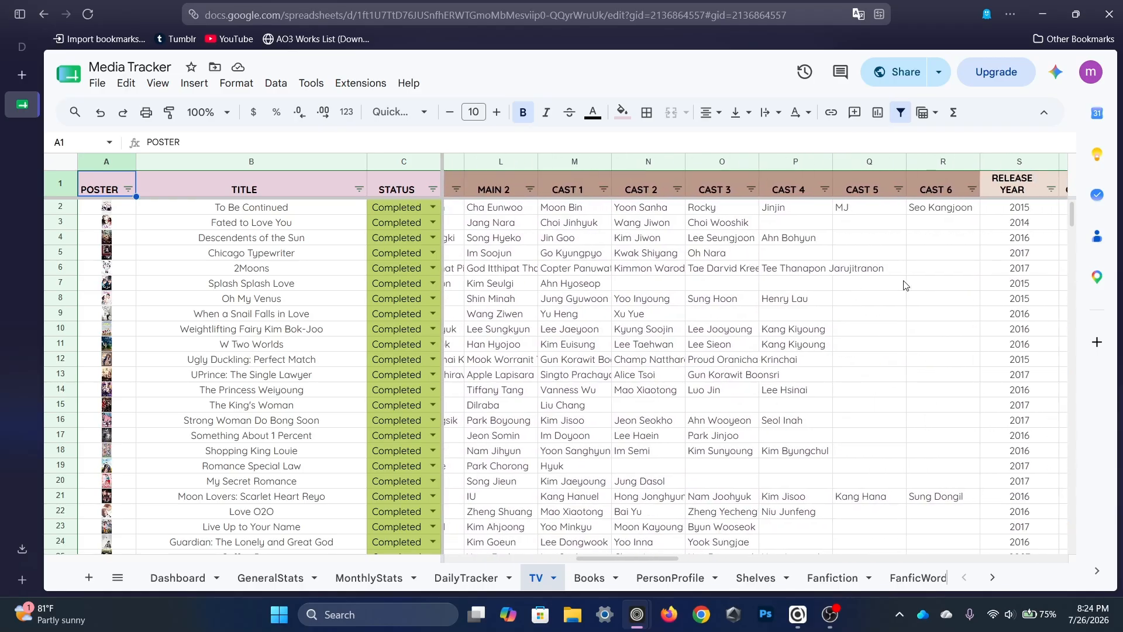
pyautogui.hscroll(6, 904, 284)
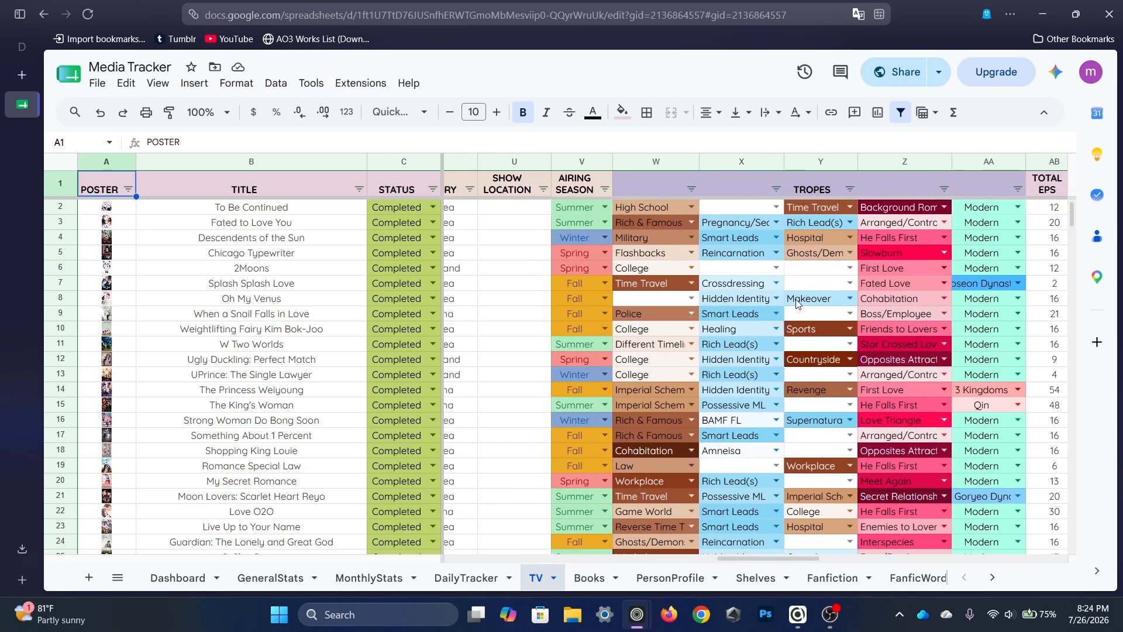
pyautogui.hscroll(2, 797, 303)
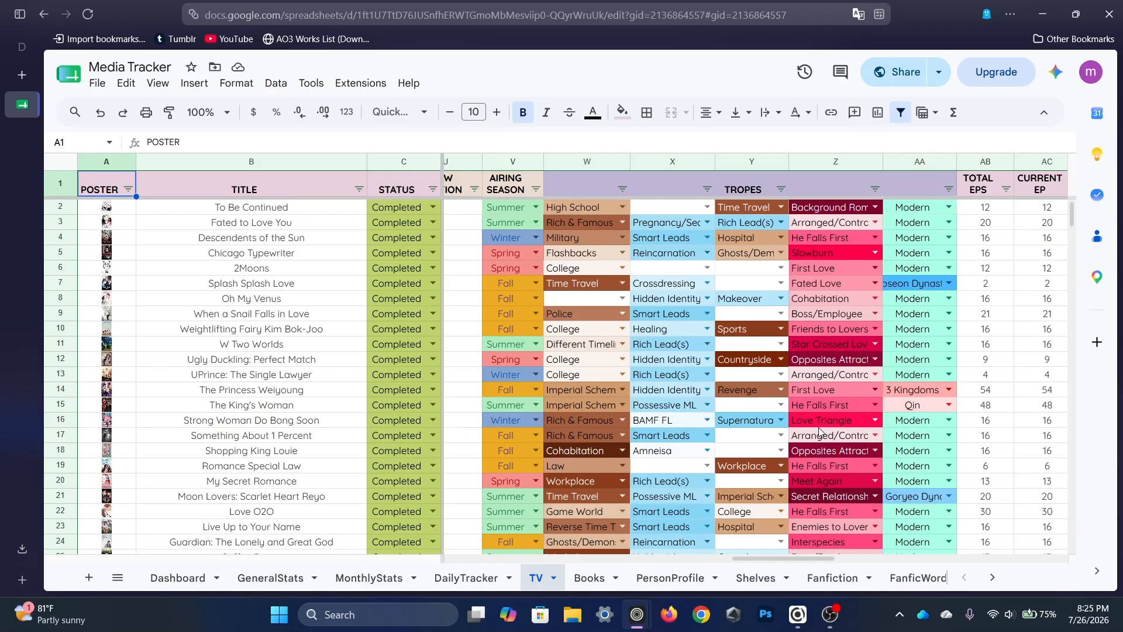
pyautogui.click(591, 579)
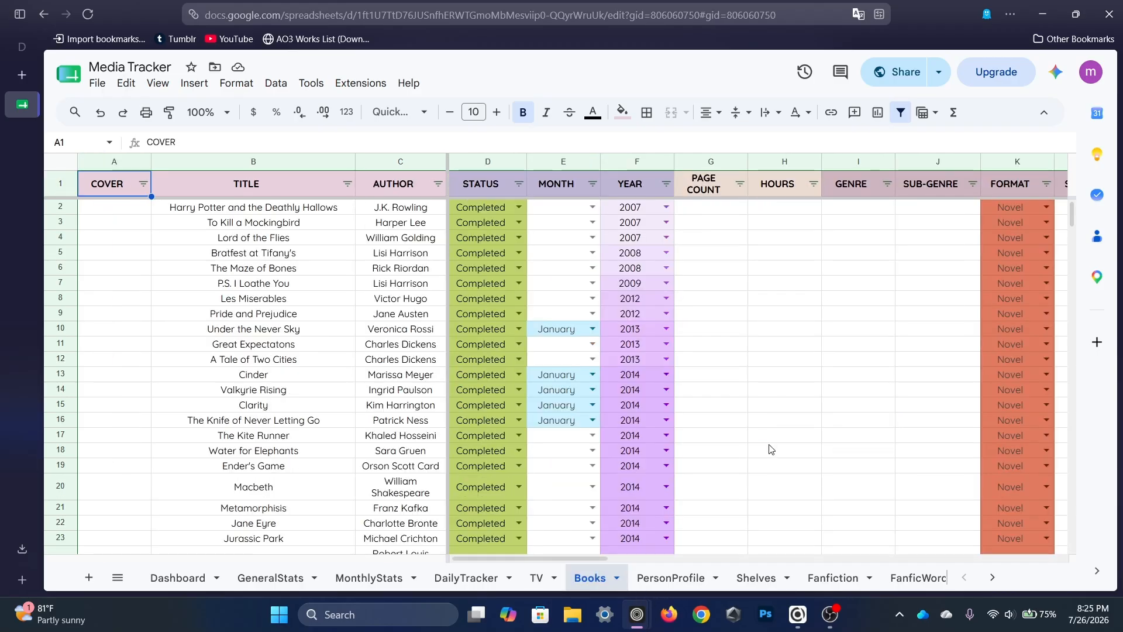
pyautogui.hscroll(3, 770, 449)
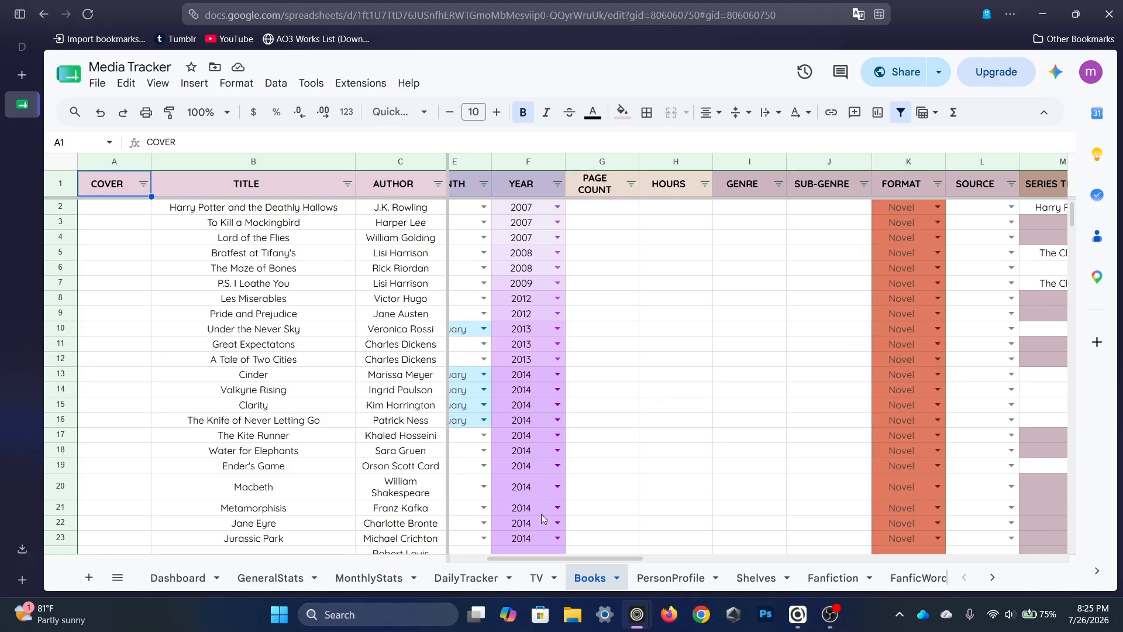
pyautogui.click(535, 578)
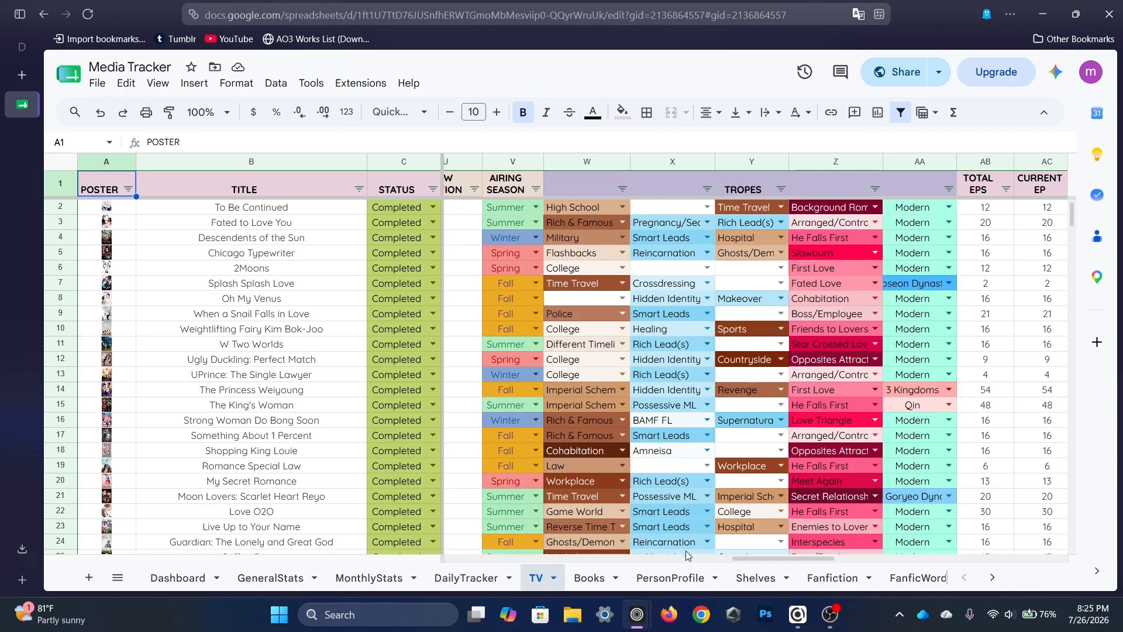
pyautogui.click(756, 578)
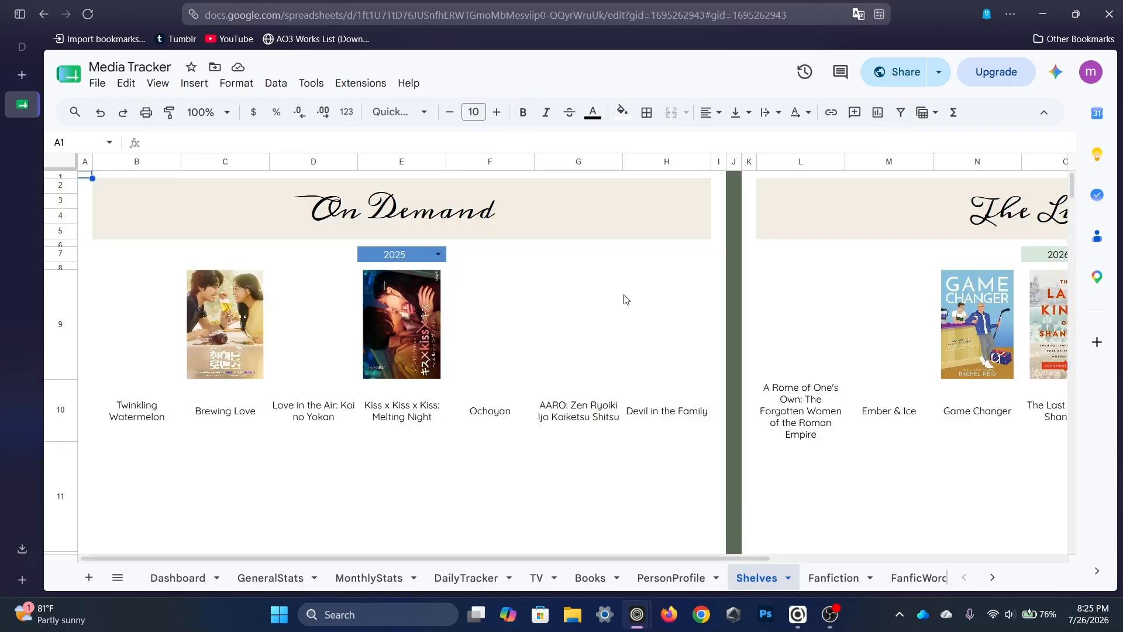
pyautogui.scroll(1, 625, 300)
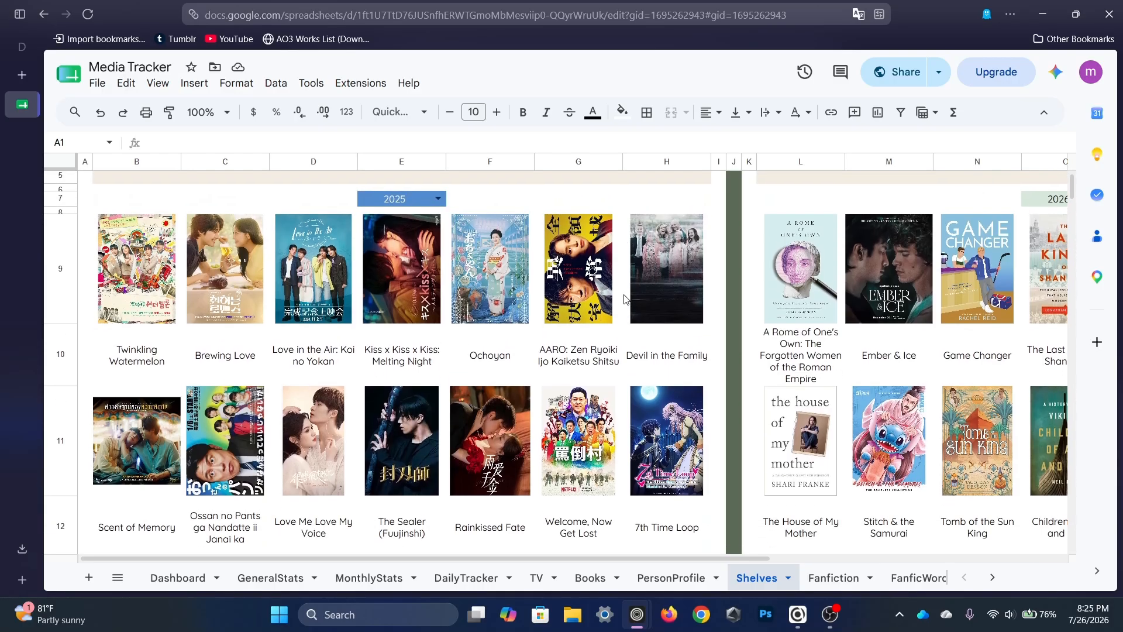
pyautogui.click(438, 201)
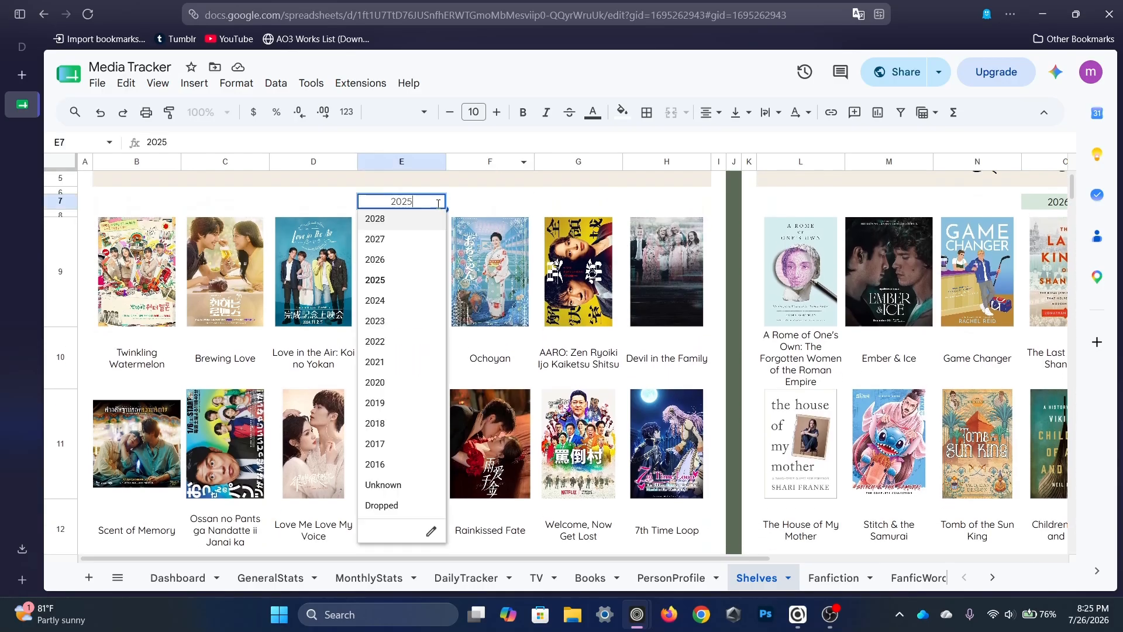
pyautogui.click(401, 260)
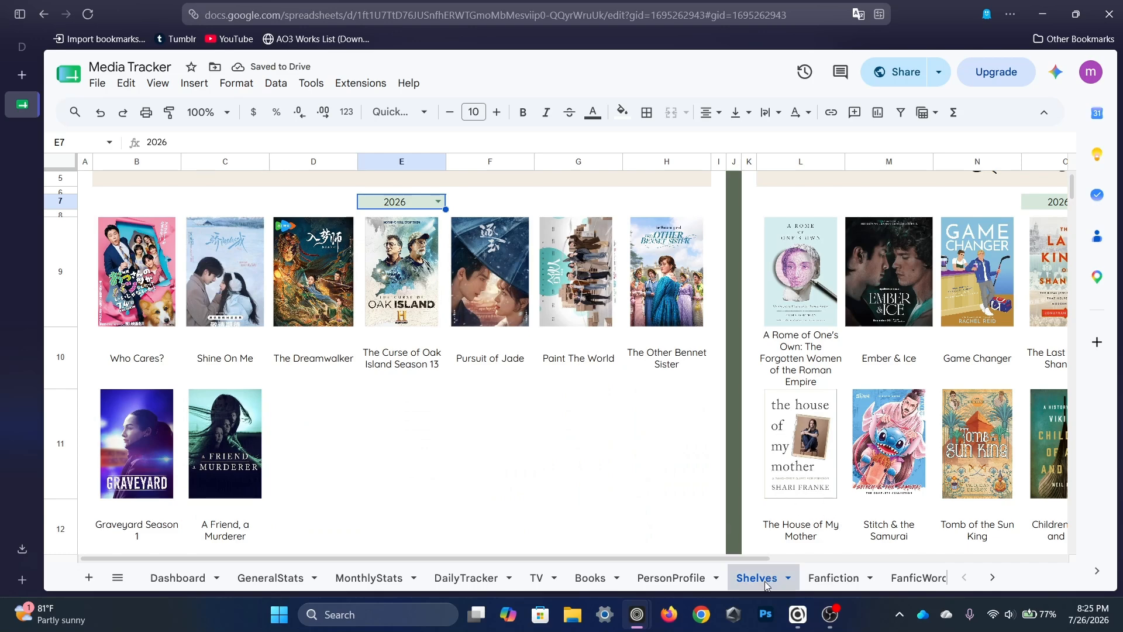
pyautogui.scroll(-2, 764, 582)
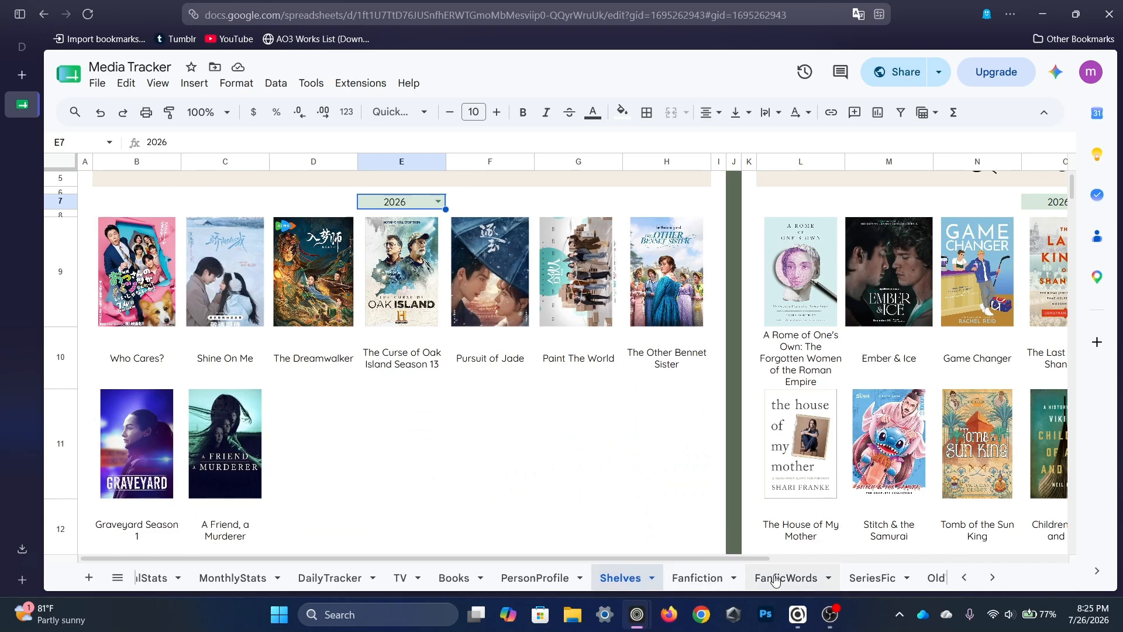
pyautogui.scroll(-2, 775, 579)
pyautogui.scroll(-2, 775, 579)
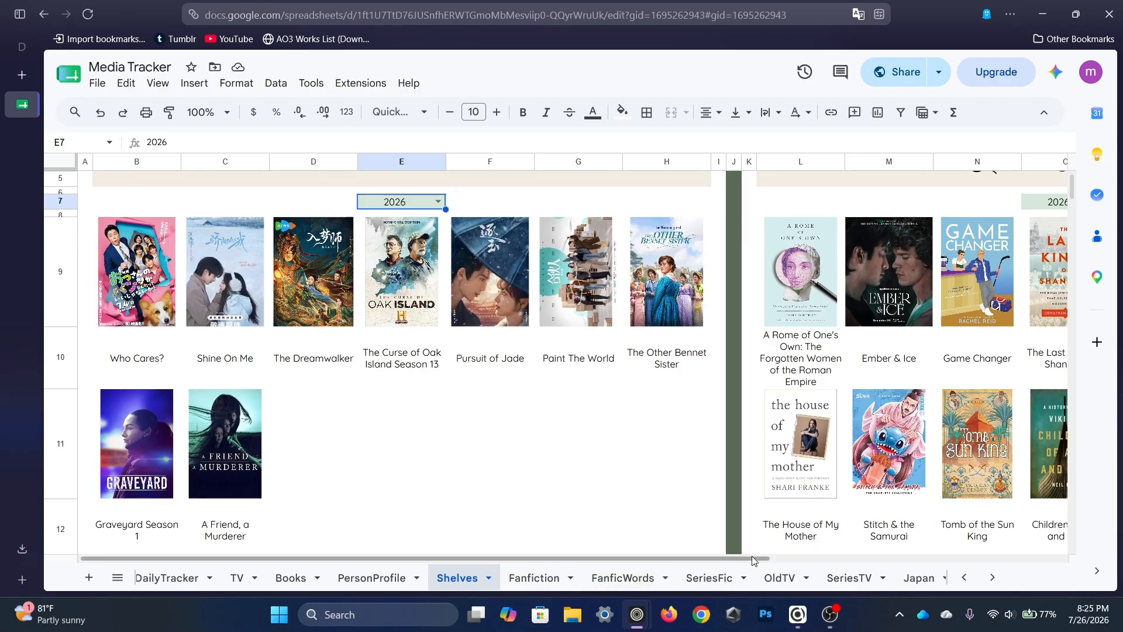
pyautogui.scroll(-2, 726, 578)
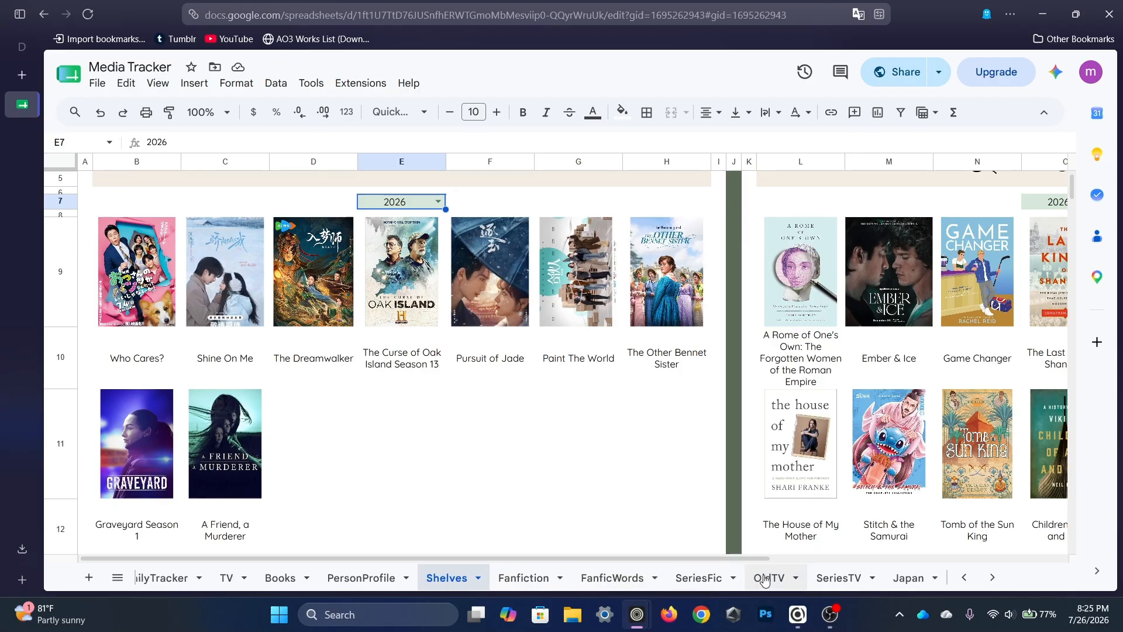
# Look over the SeriesTV grid, then switch to Anytype's July 26, 2026 calendar day.
pyautogui.click(709, 579)
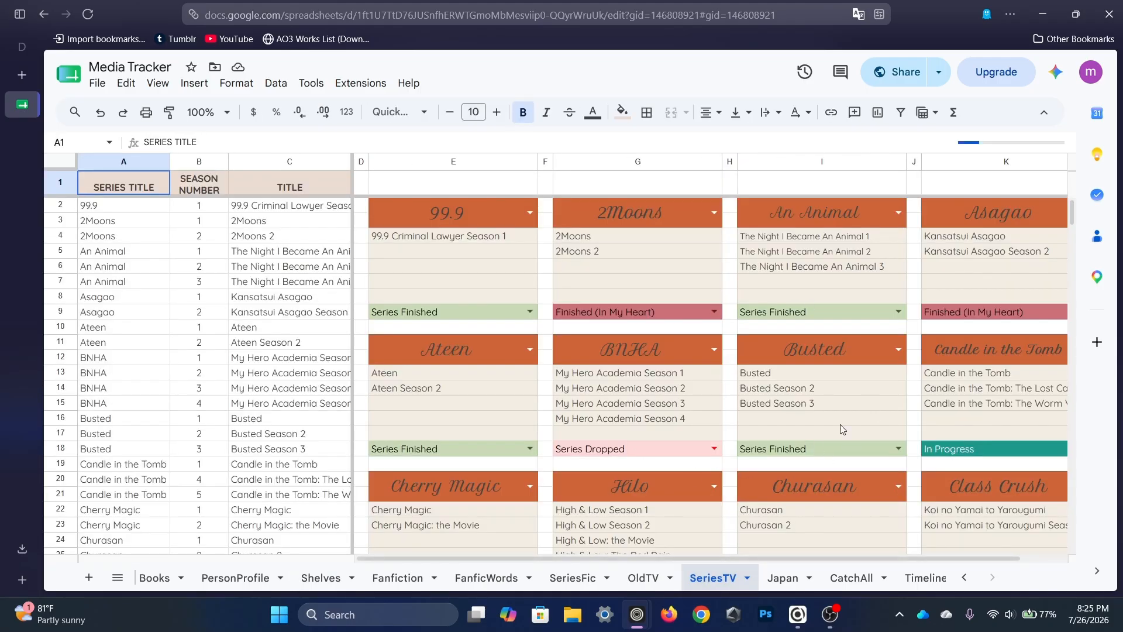
pyautogui.hscroll(-1, 866, 403)
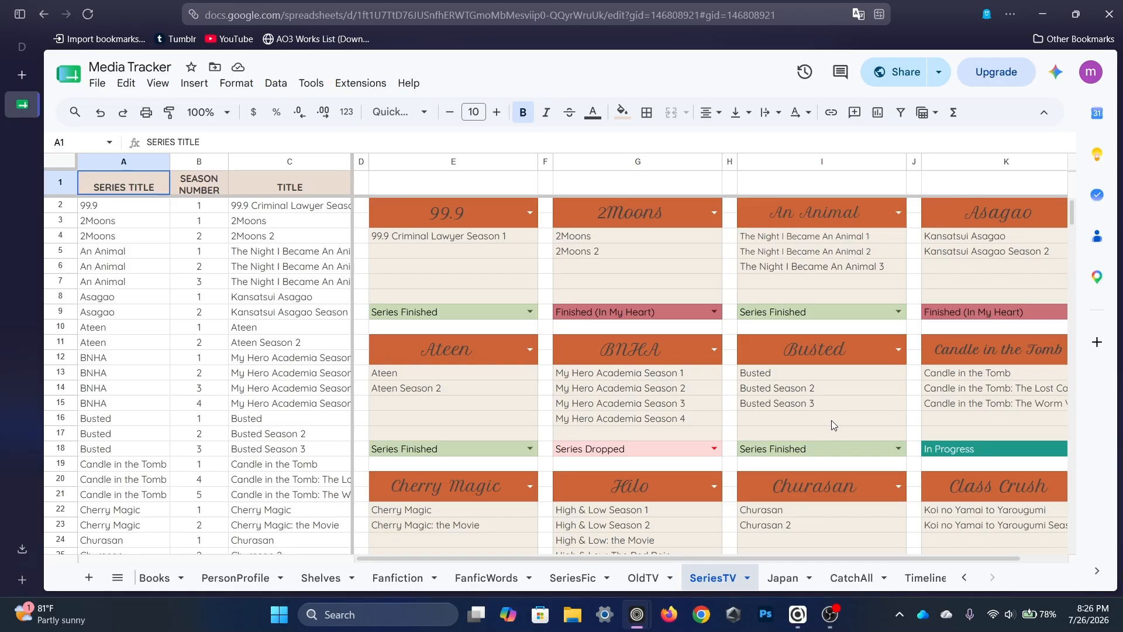
pyautogui.hotkey('alt', 'Tab')
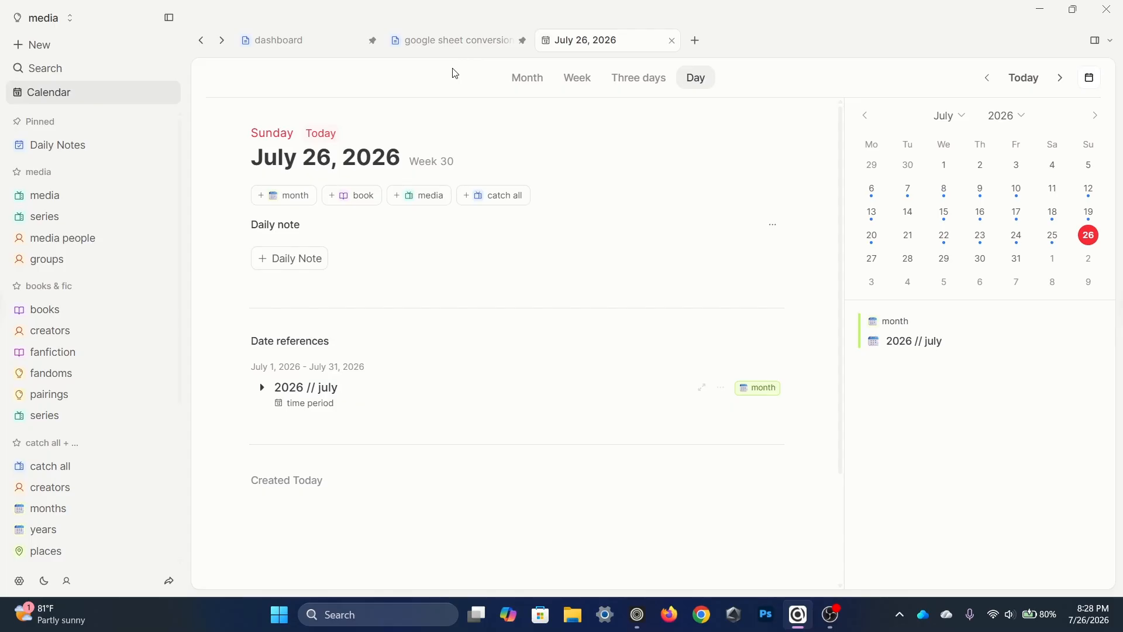
# Scroll the dashboard's completed, finished, shows and books sections down to easy access and open shelves.
pyautogui.click(296, 41)
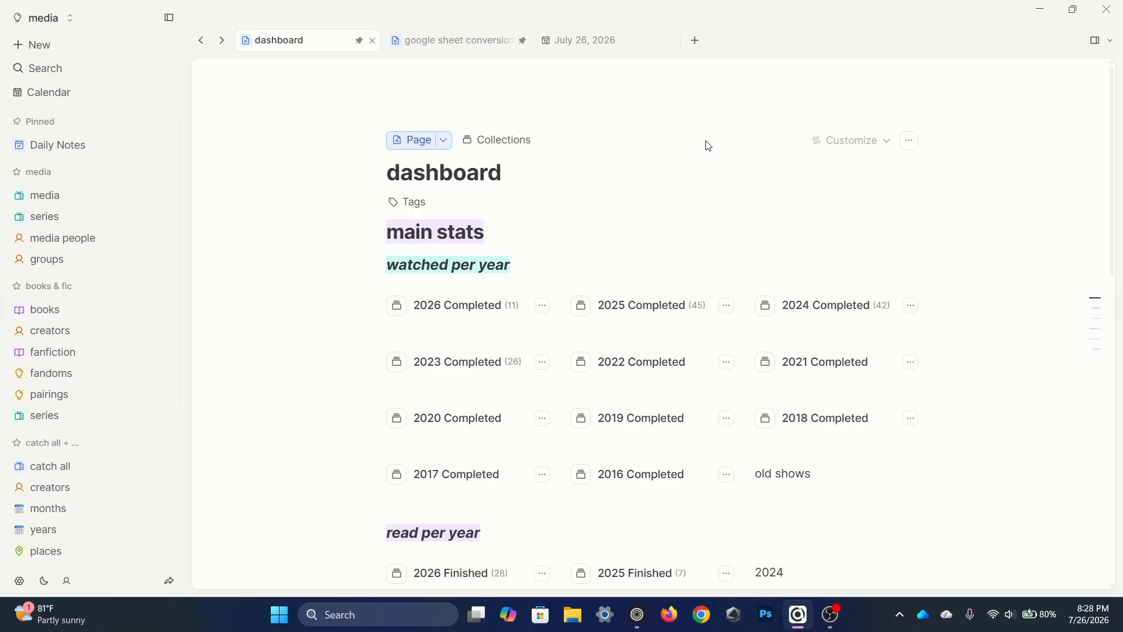
pyautogui.scroll(-1, 709, 146)
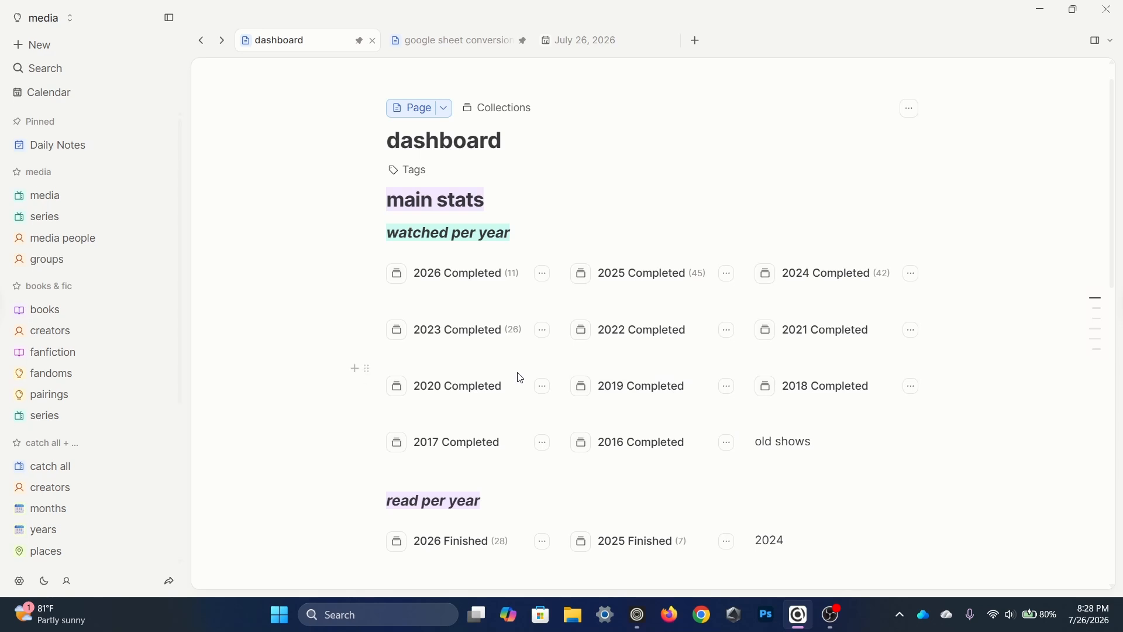
pyautogui.scroll(-2, 521, 377)
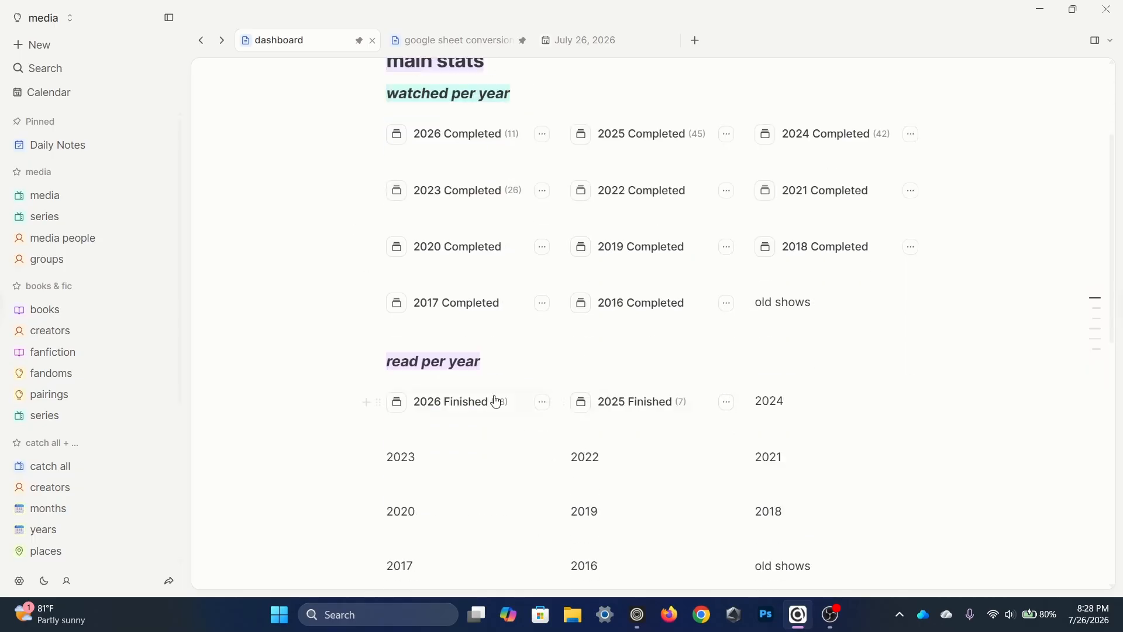
pyautogui.scroll(-5, 740, 479)
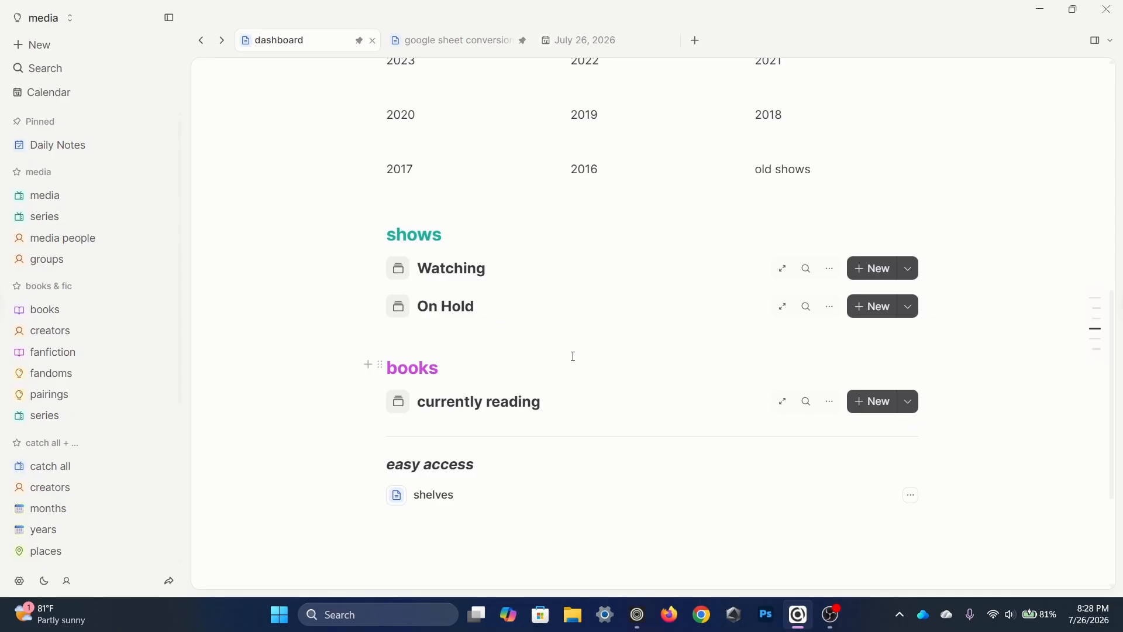
pyautogui.click(428, 495)
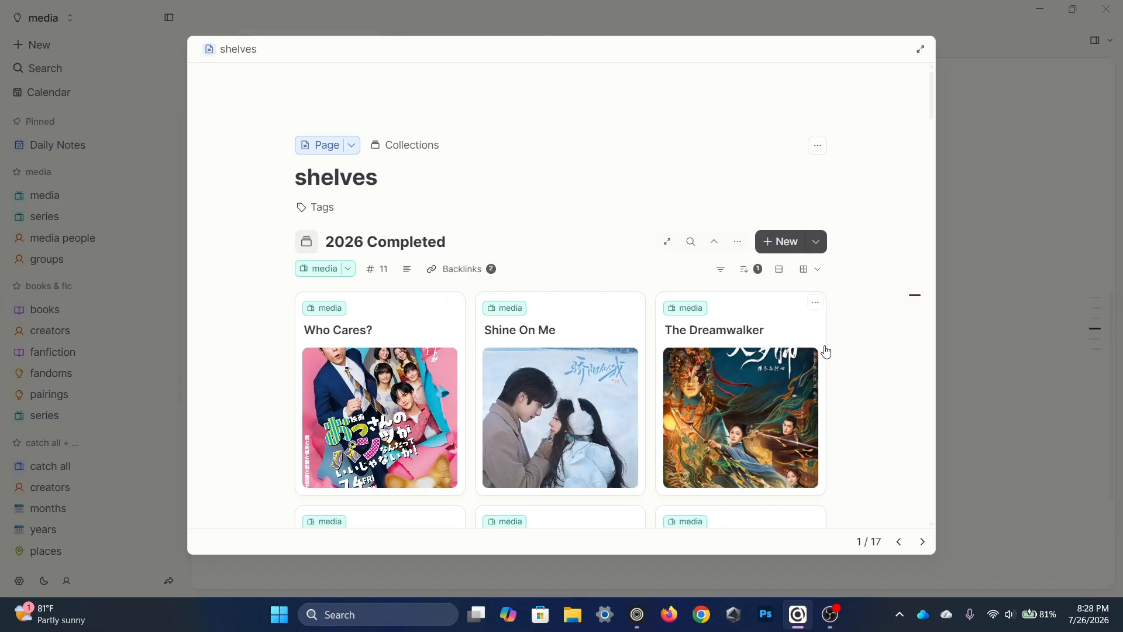
# Scroll the shelves preview's 2026 Completed and Finished covers to the end, then close it.
pyautogui.scroll(-1, 826, 349)
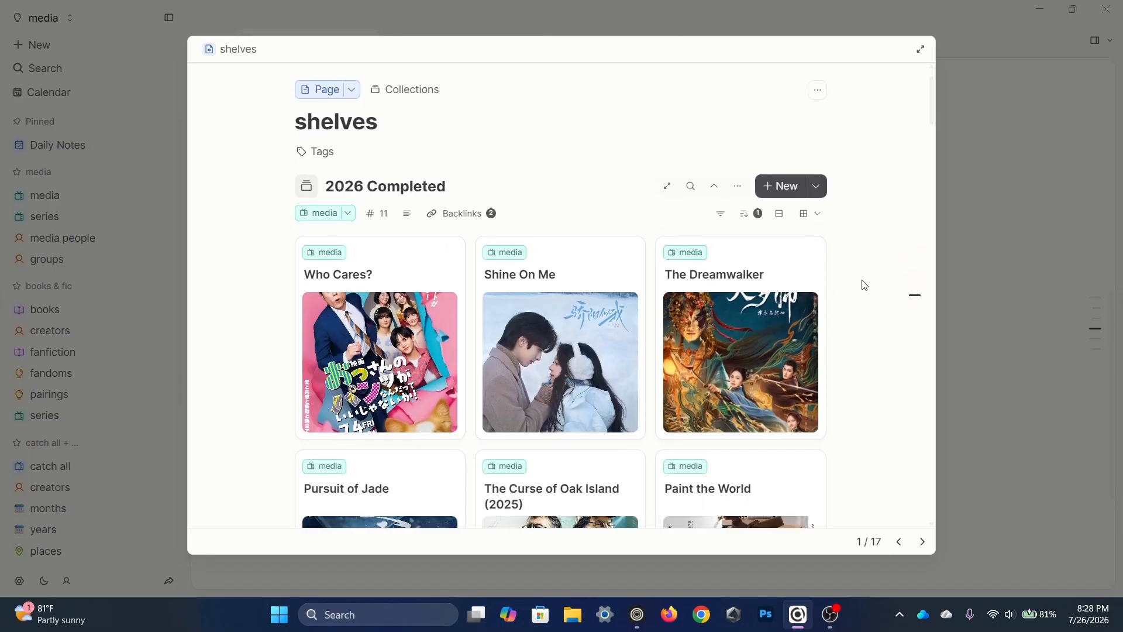
pyautogui.scroll(-5, 831, 352)
pyautogui.scroll(-8, 831, 351)
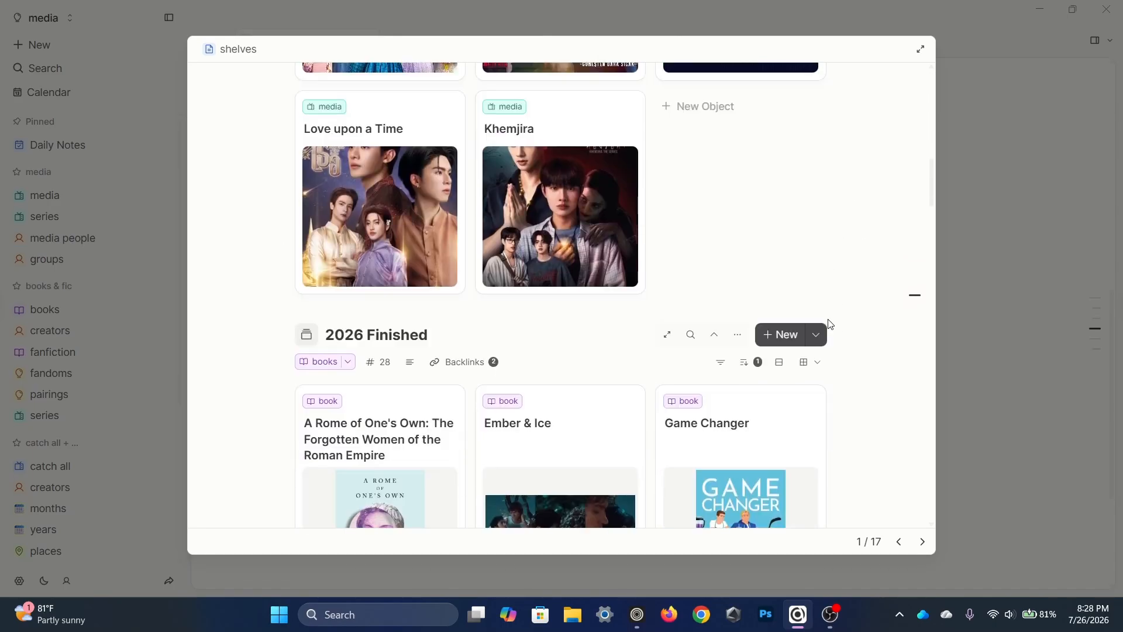
pyautogui.scroll(-3, 771, 217)
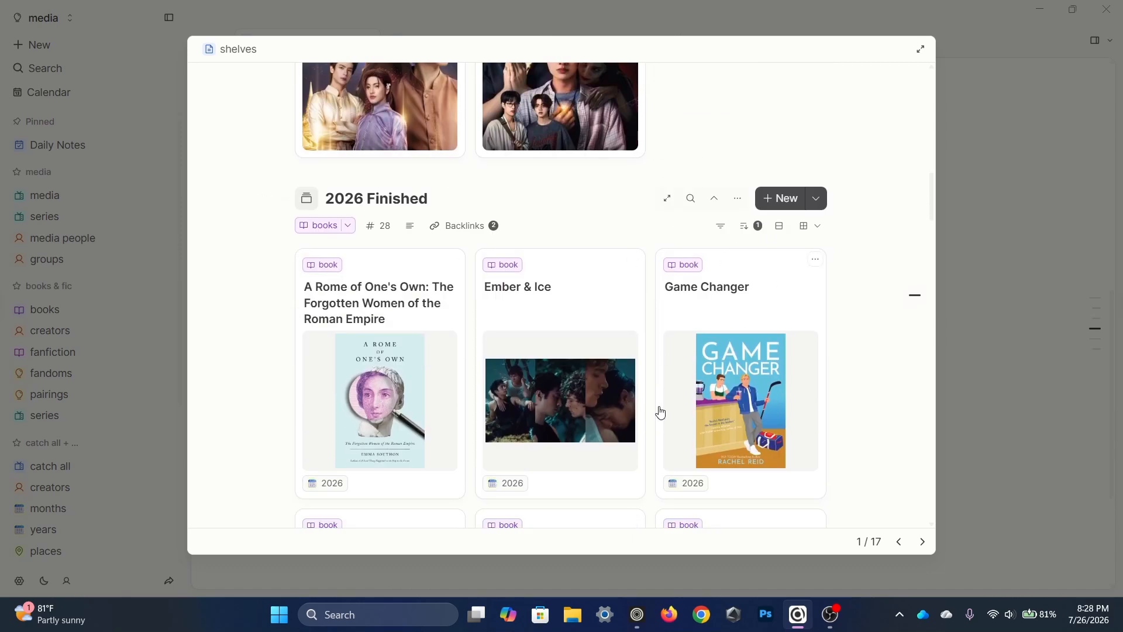
pyautogui.scroll(-20, 690, 330)
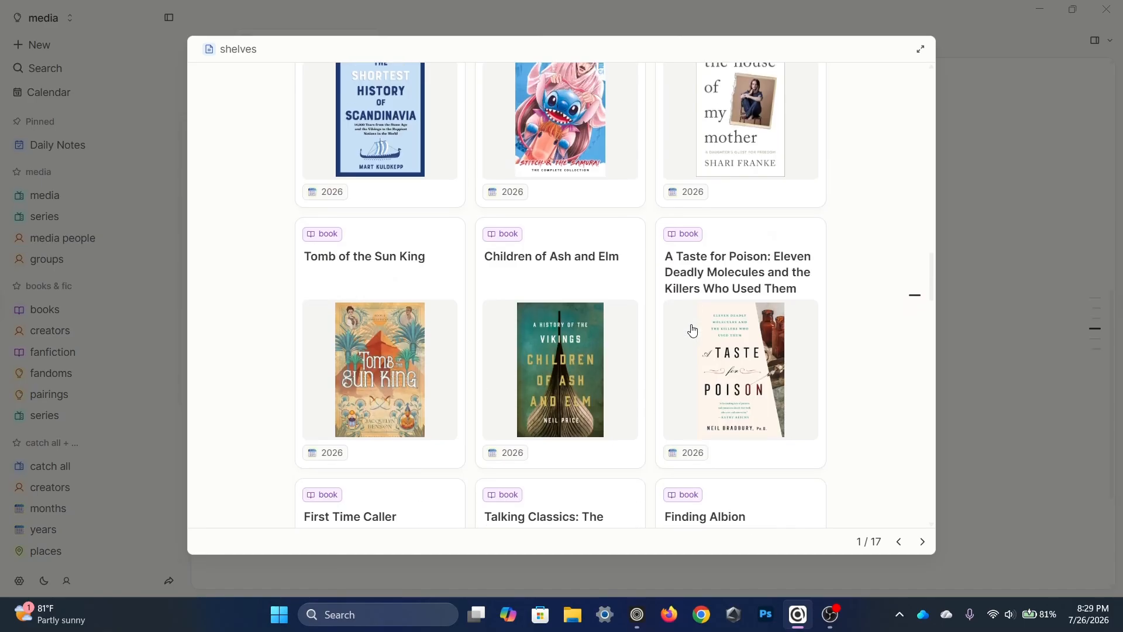
pyautogui.scroll(-18, 692, 331)
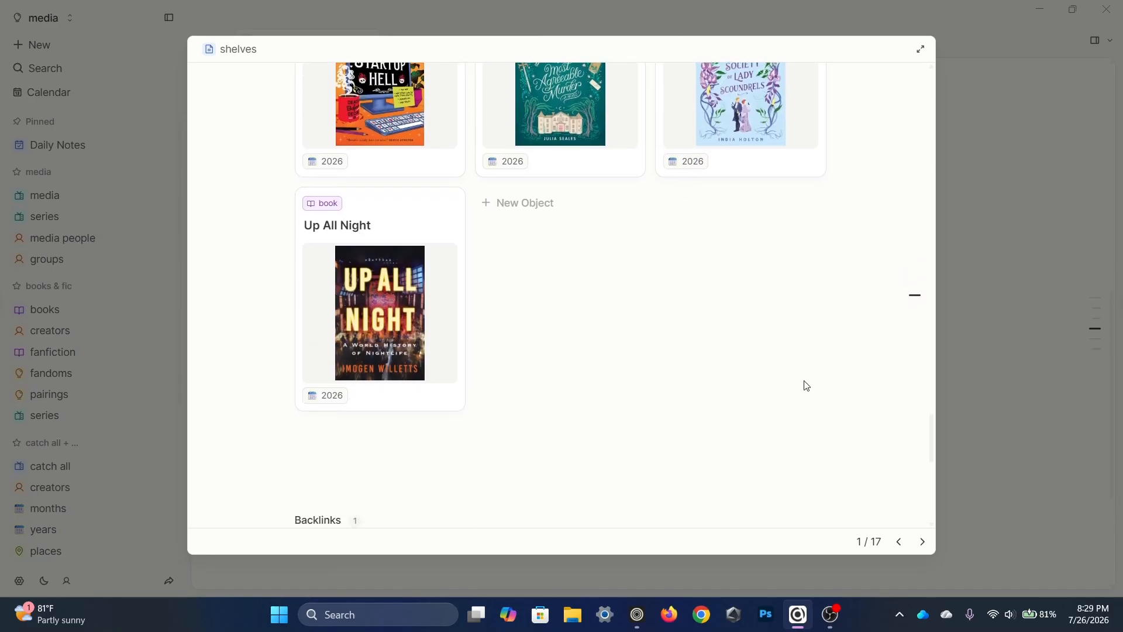
pyautogui.moveTo(830, 615)
pyautogui.click(998, 397)
# Read through the google sheet conversion checklist, then go back to the July 26, 2026 day.
pyautogui.hotkey('ctrl', 'Tab')
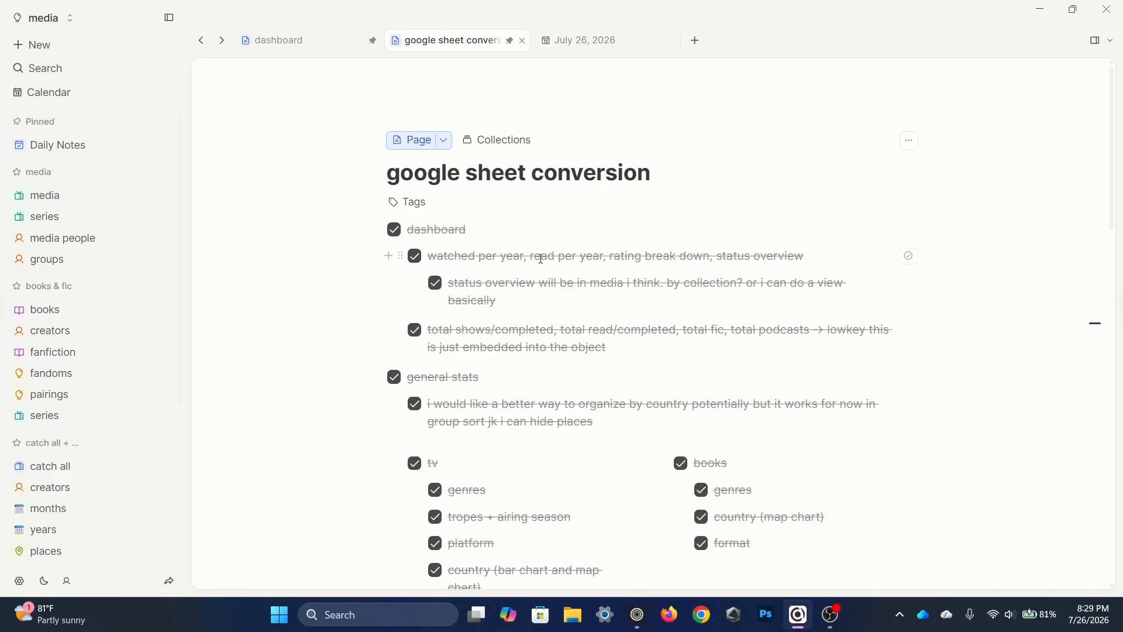
pyautogui.scroll(-3, 612, 271)
pyautogui.scroll(-2, 556, 321)
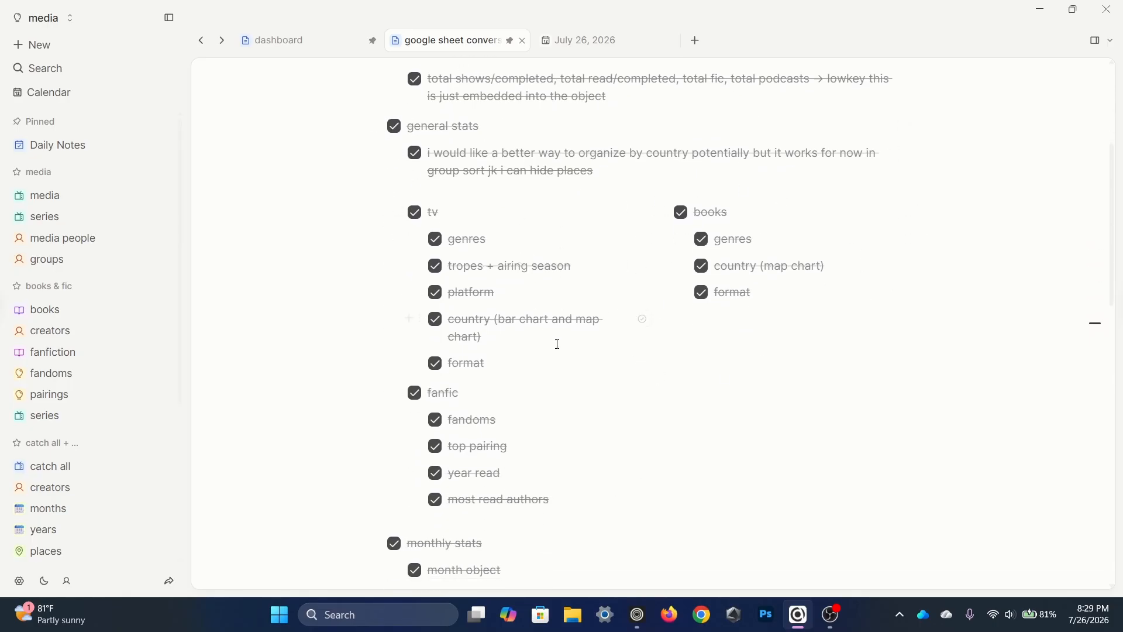
pyautogui.scroll(-5, 677, 366)
pyautogui.scroll(-2, 679, 368)
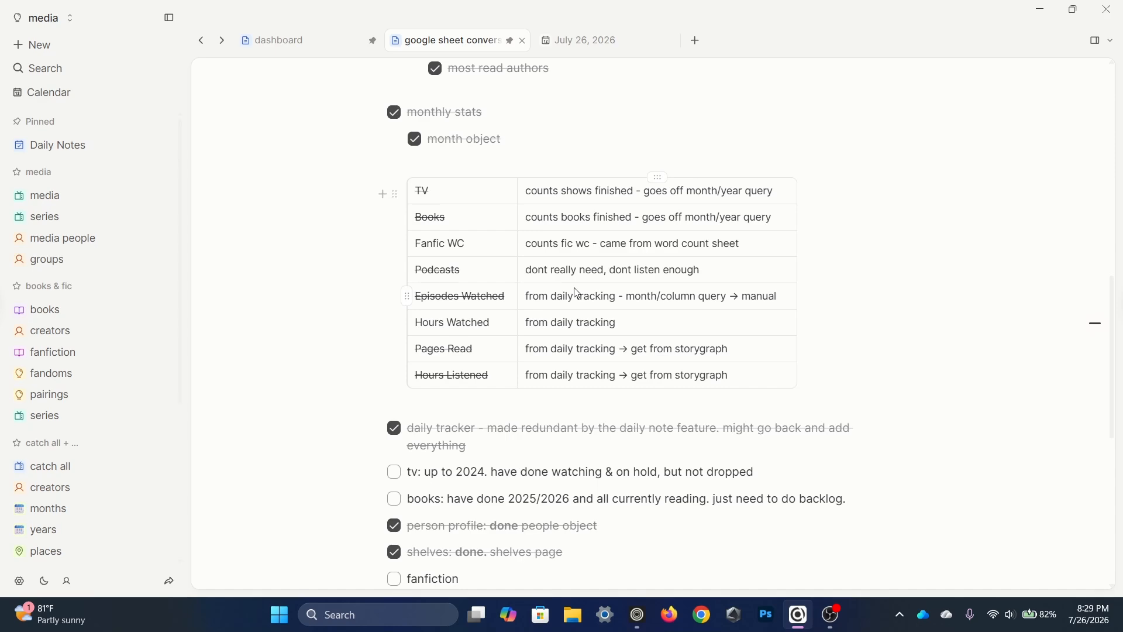
pyautogui.scroll(-5, 578, 292)
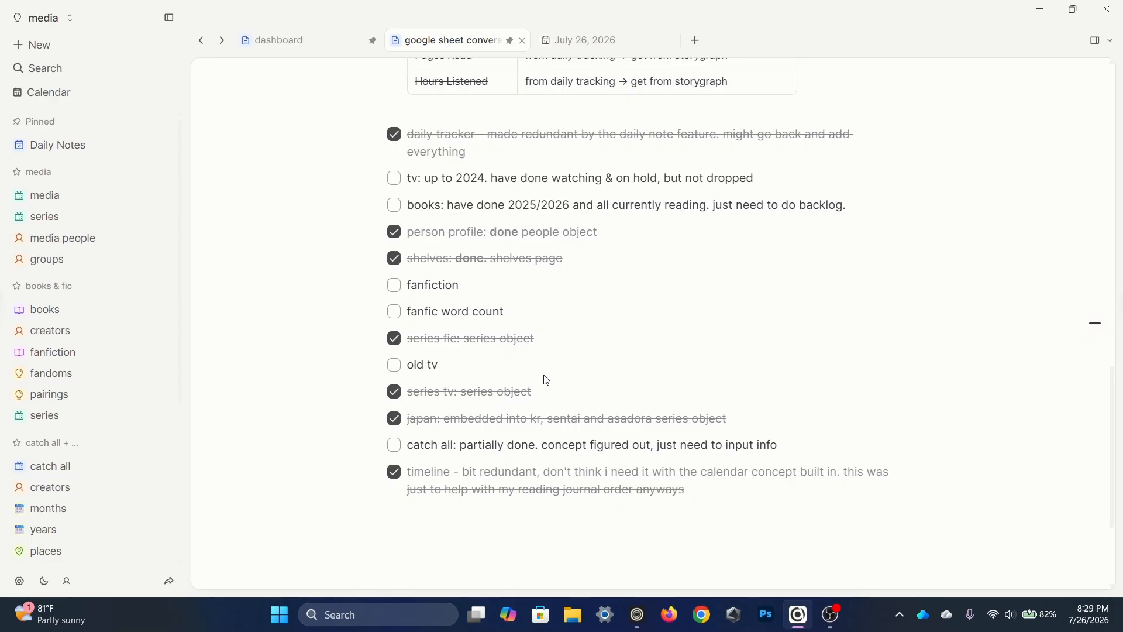
pyautogui.click(587, 41)
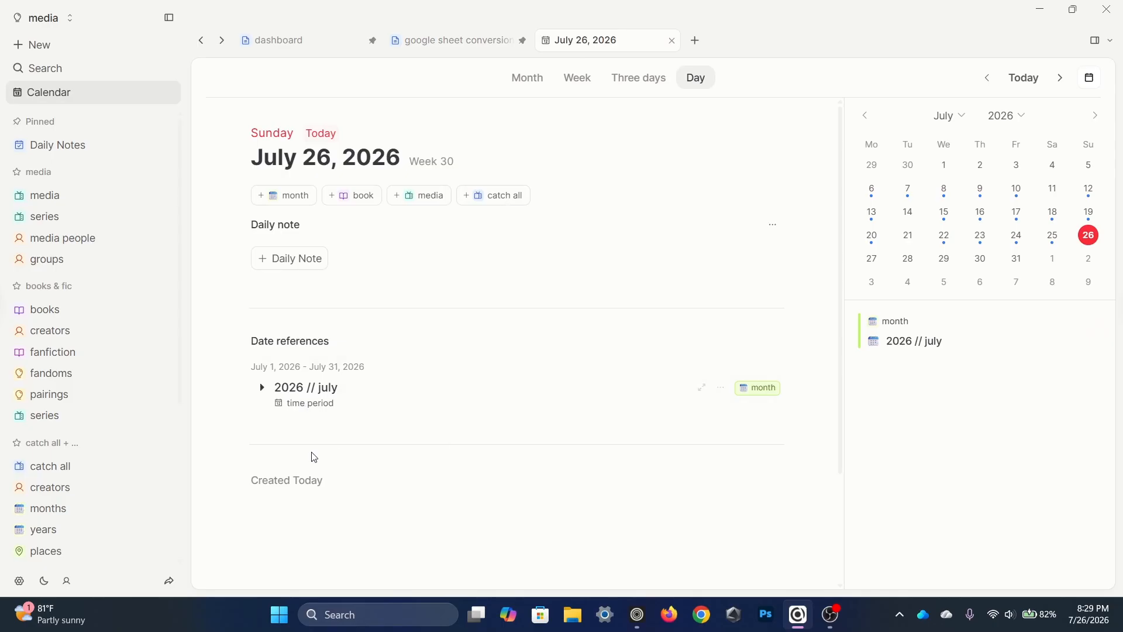
# Create the daily note linking The Lost City of the Monkey God with '- finished audio book'.
pyautogui.click(314, 270)
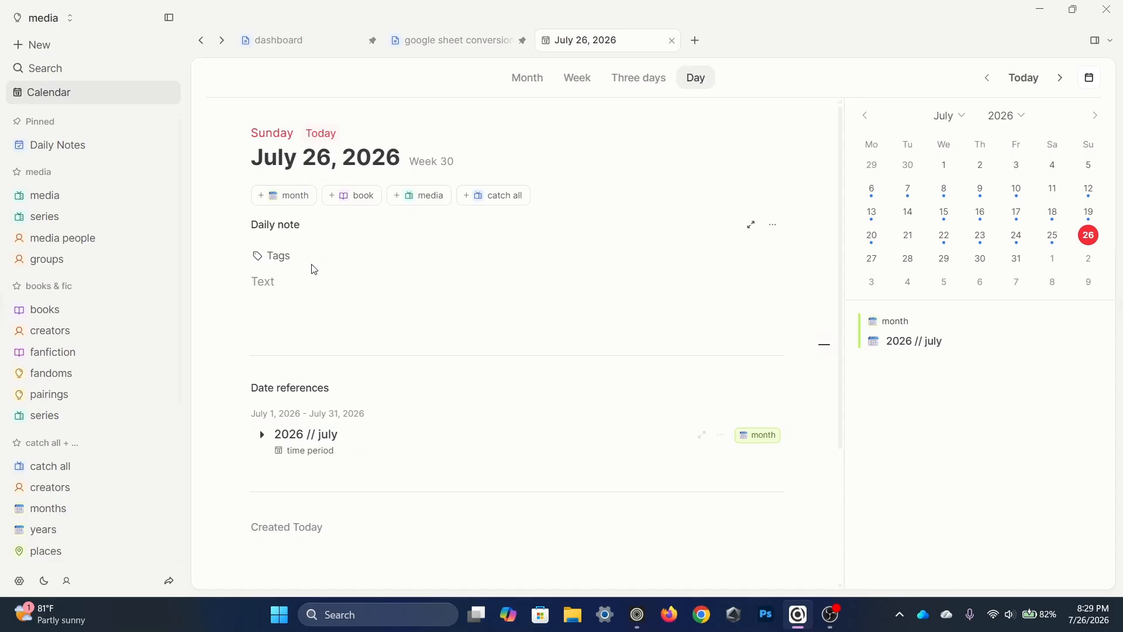
pyautogui.write('@lost')
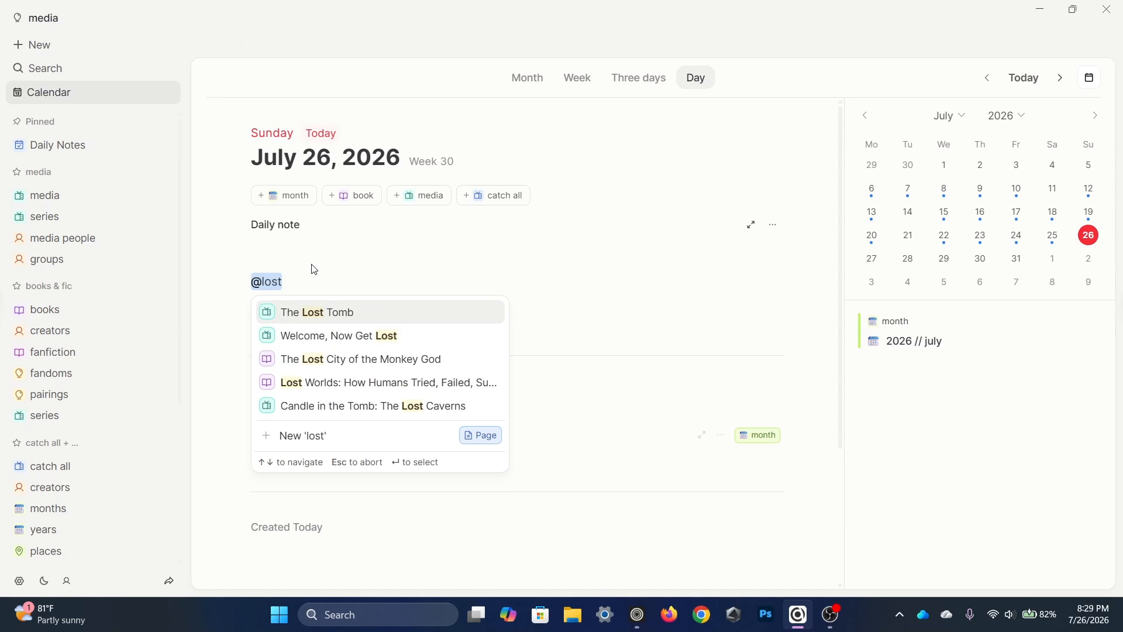
pyautogui.click(397, 360)
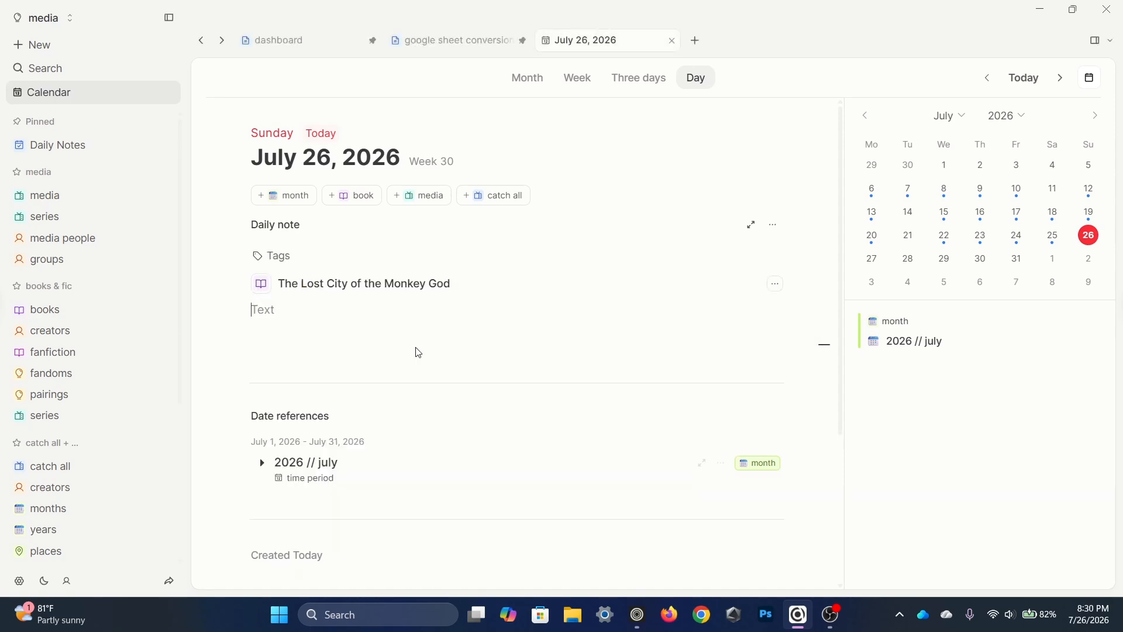
pyautogui.write('- finished aud')
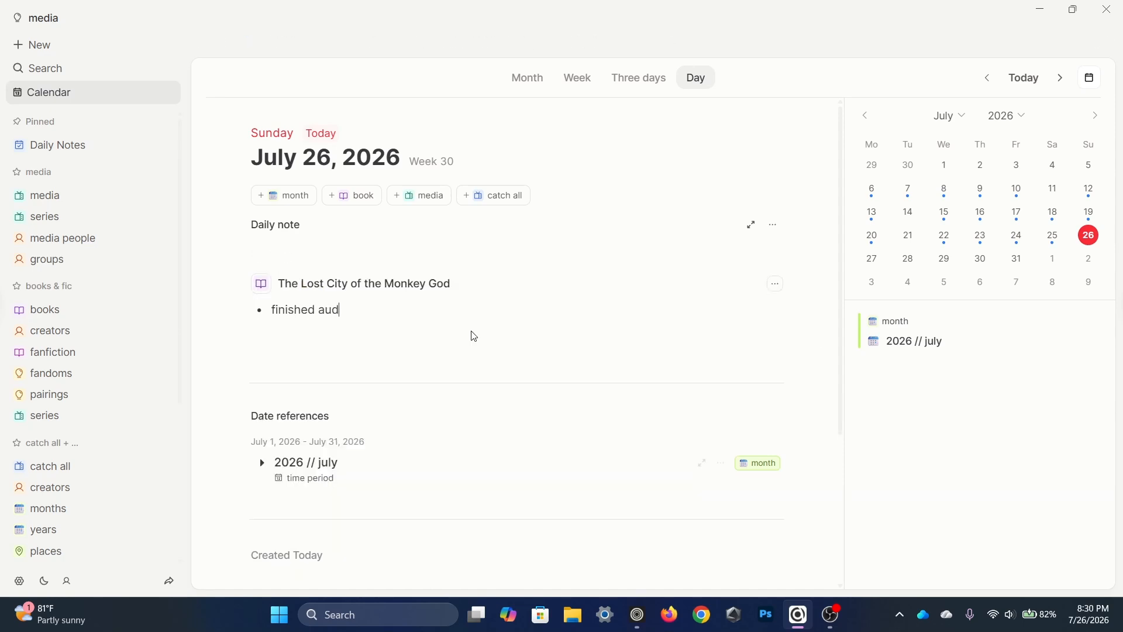
pyautogui.write('io book')
pyautogui.press('Return')
pyautogui.press('BackSpace')
# Link The Truth (2026) and add the bullet '- watched two episodes'.
pyautogui.write('@')
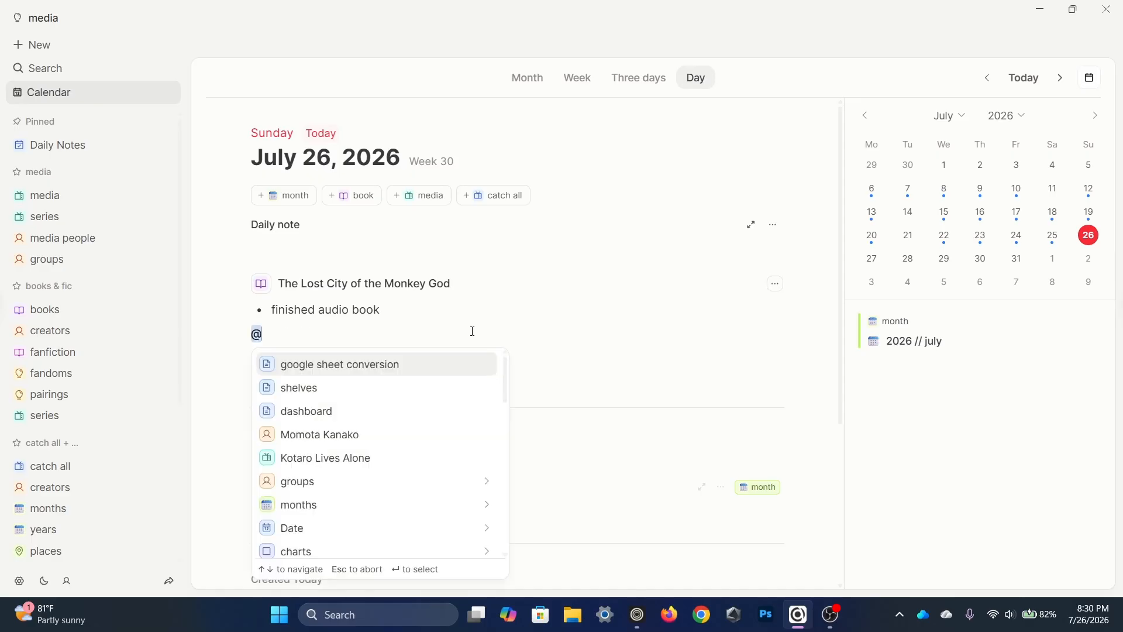
pyautogui.write('the tru')
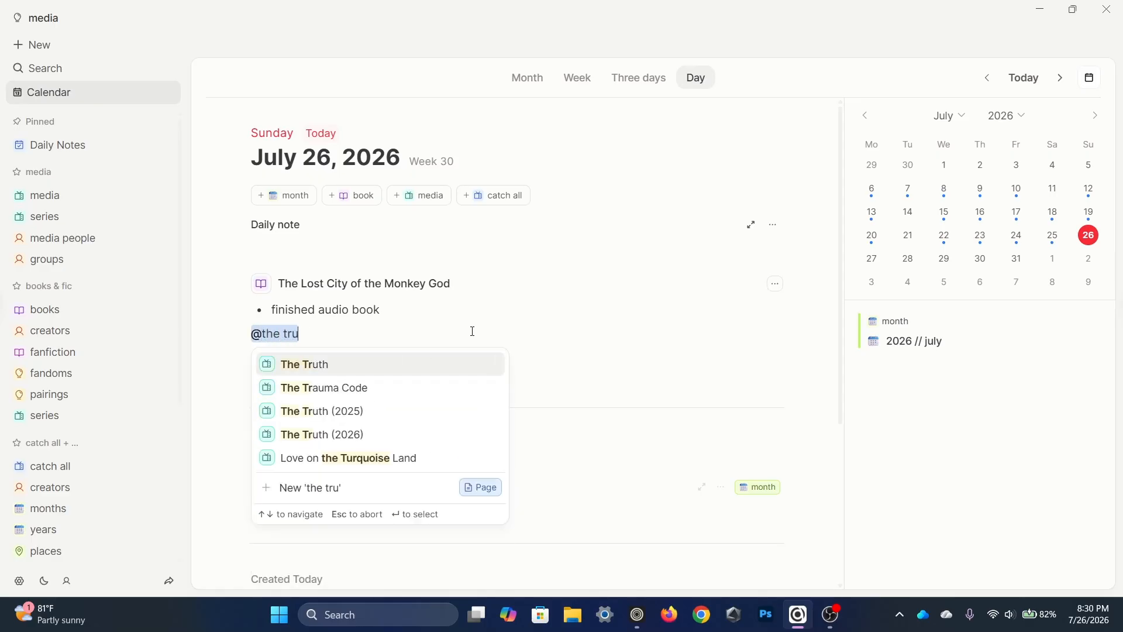
pyautogui.press('Down')
pyautogui.press('Down')
pyautogui.press('Return')
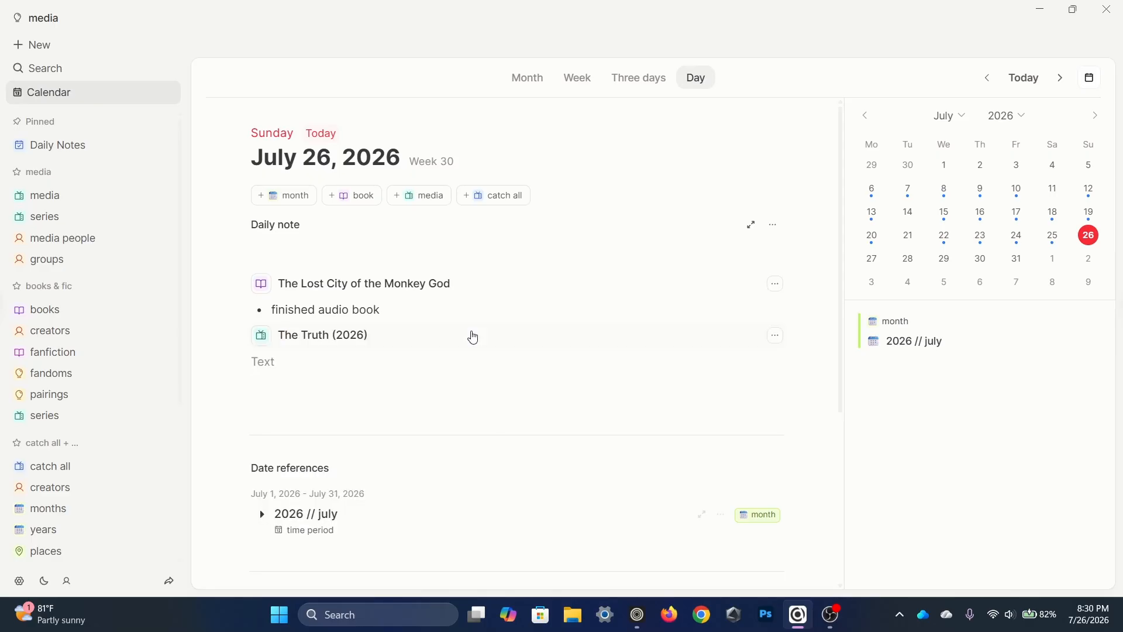
pyautogui.write('- watched two episodes')
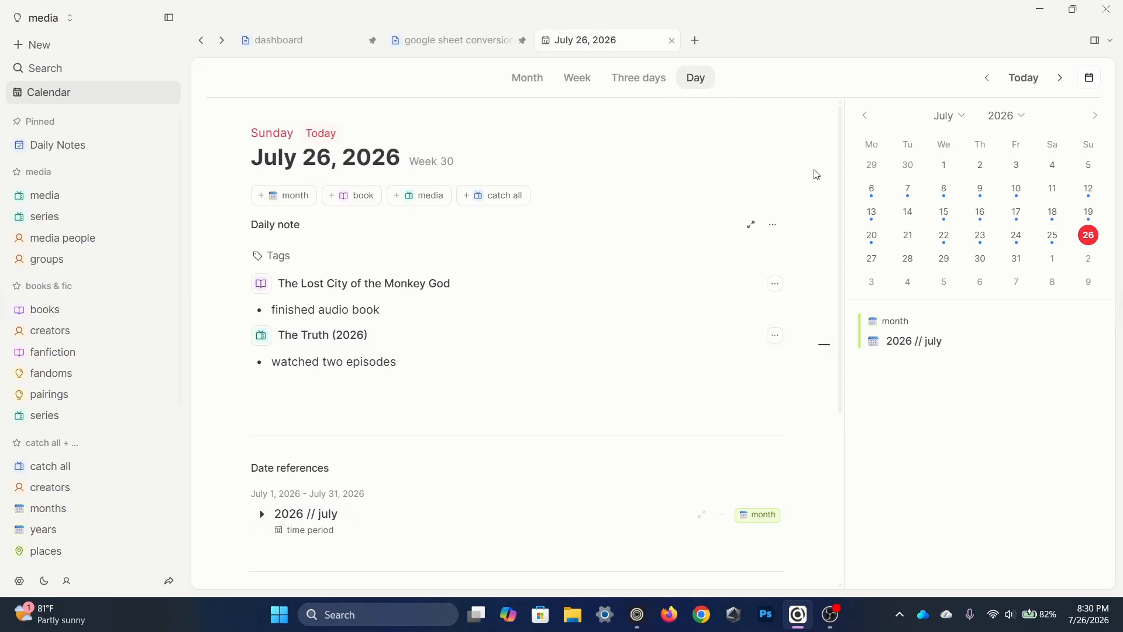
# Check the July 19 and July 18 notes, then return to the July 26, 2026 note.
pyautogui.click(1092, 214)
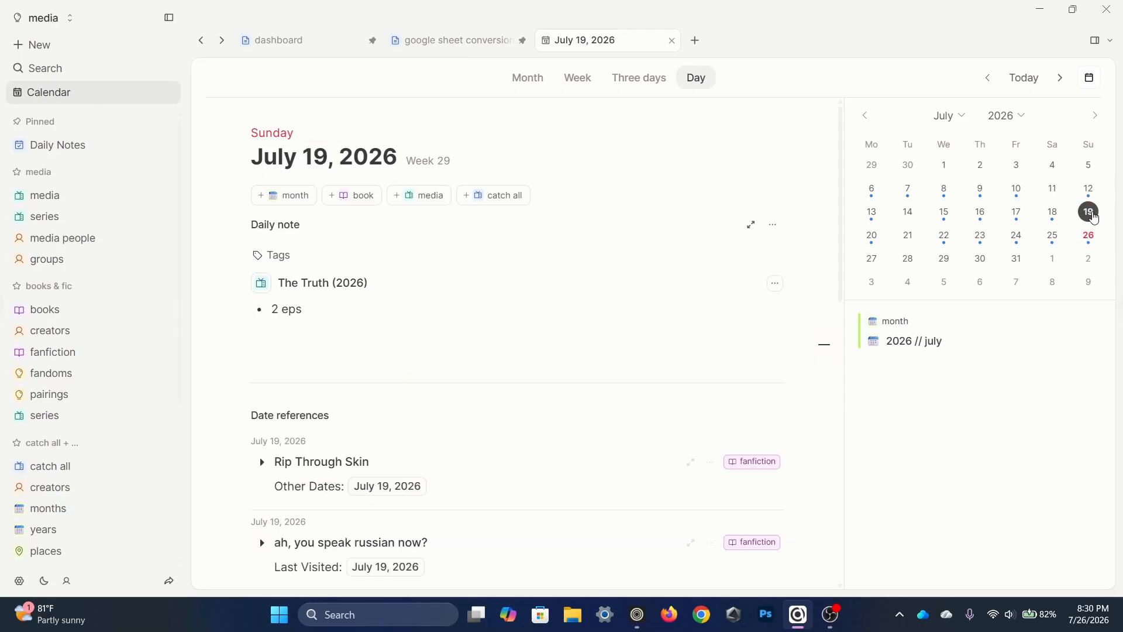
pyautogui.click(1053, 213)
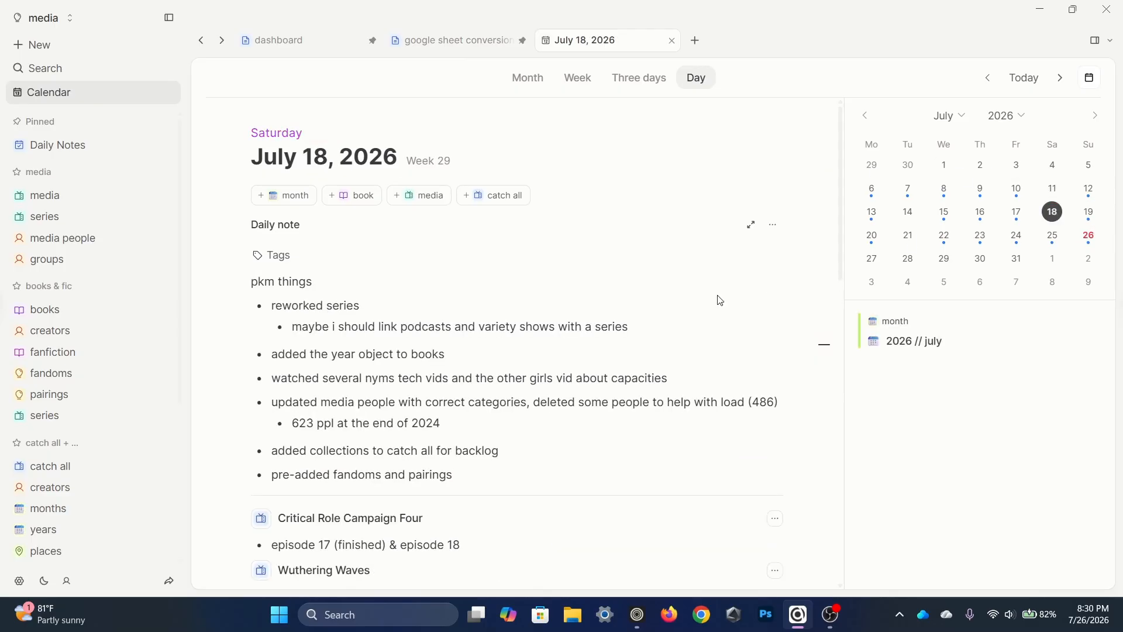
pyautogui.scroll(-1, 720, 300)
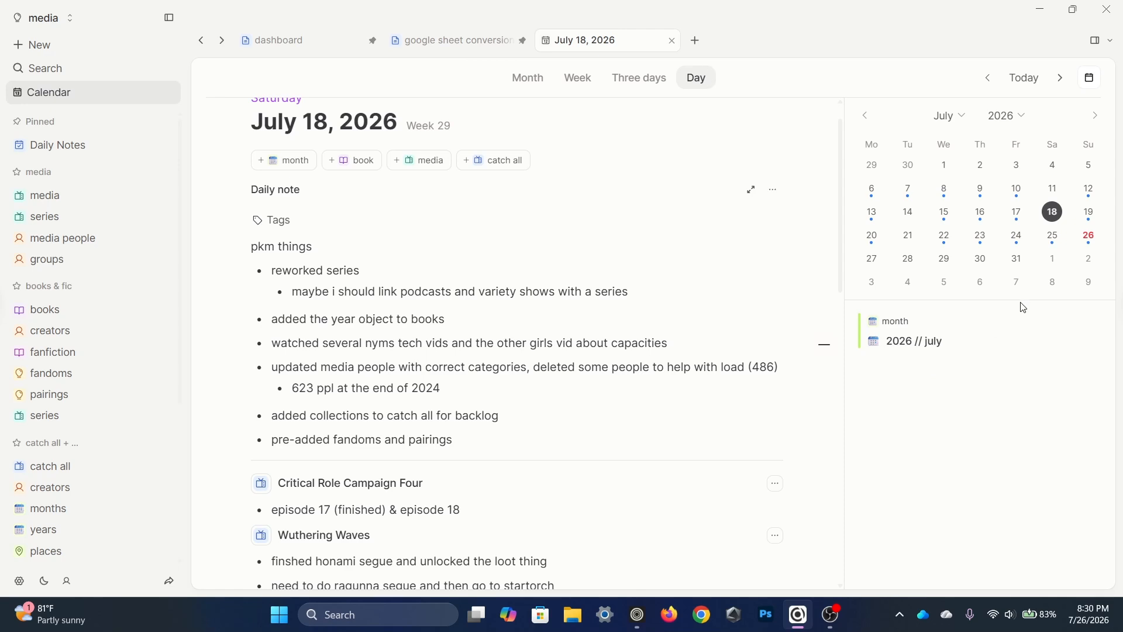
pyautogui.click(1084, 245)
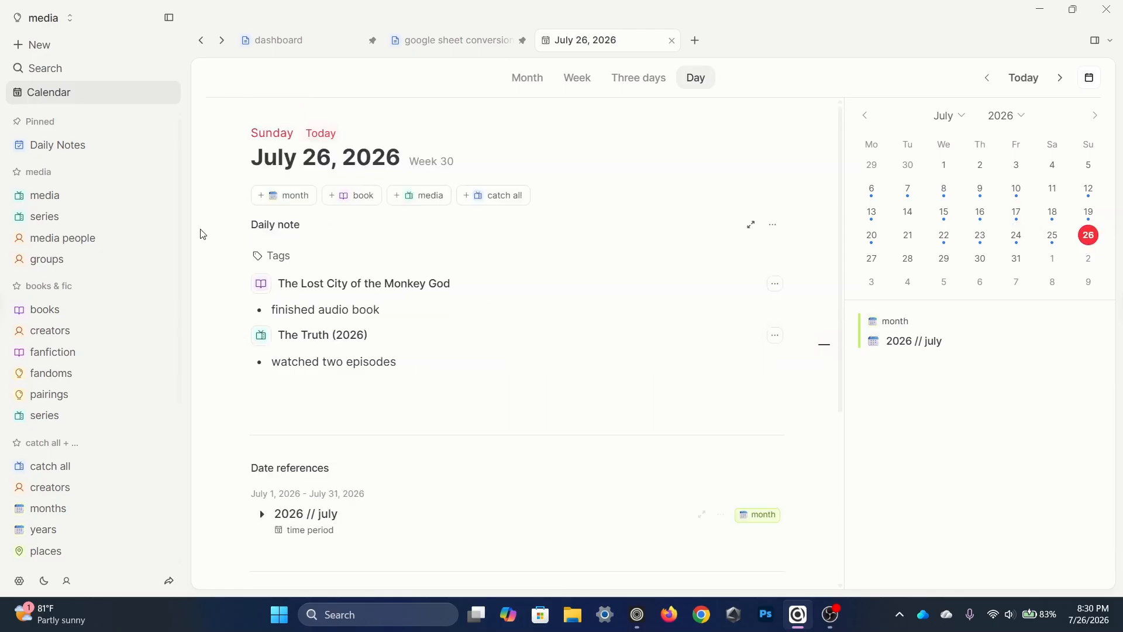
# Collapse and re-expand the books & fic sidebar group, then open the 167-entry media gallery.
pyautogui.scroll(-1, 138, 269)
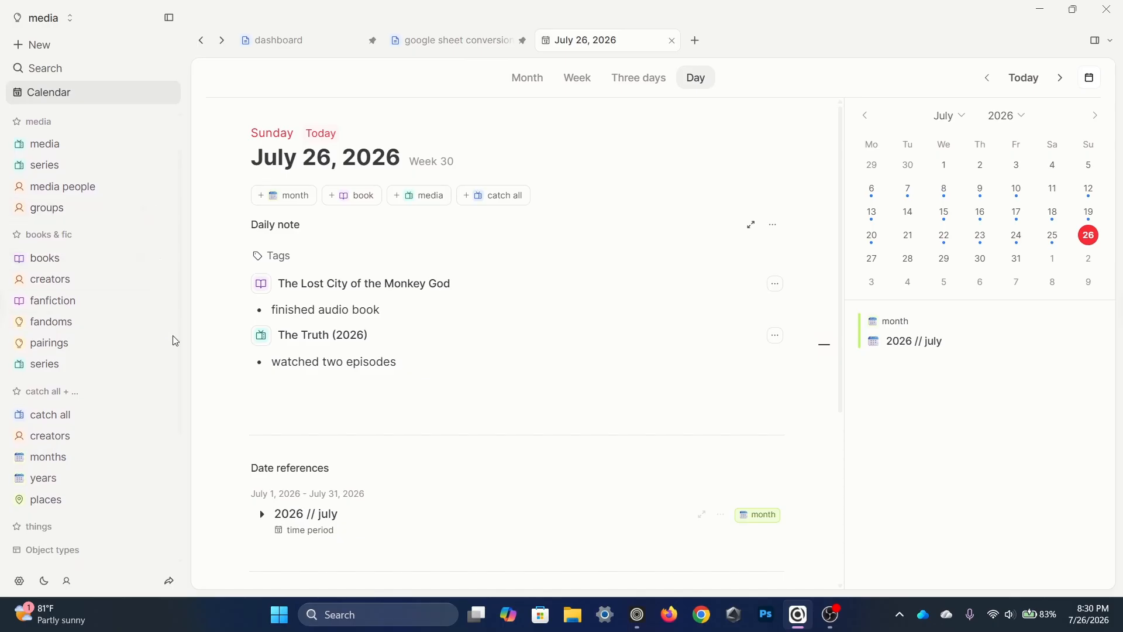
pyautogui.scroll(1, 175, 341)
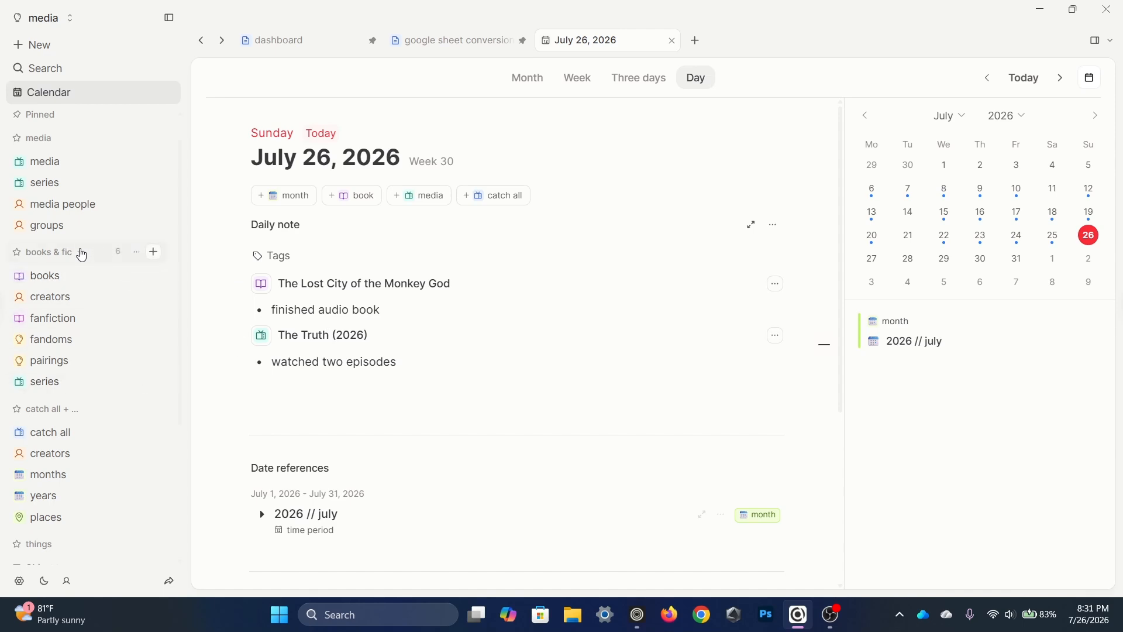
pyautogui.click(80, 253)
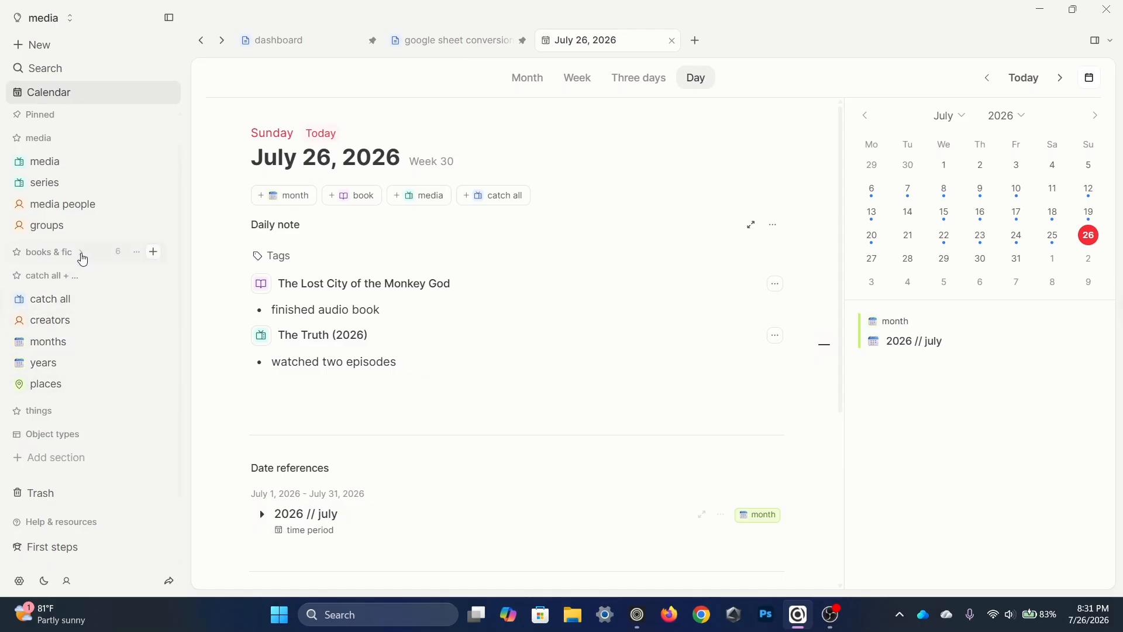
pyautogui.click(80, 256)
pyautogui.click(76, 161)
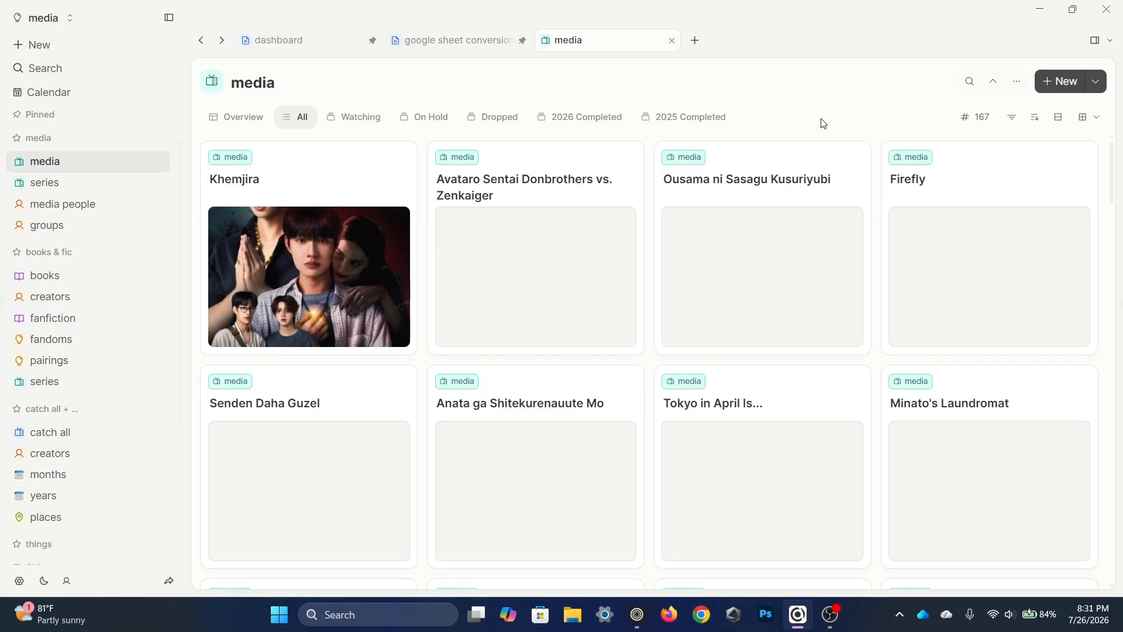
pyautogui.click(319, 179)
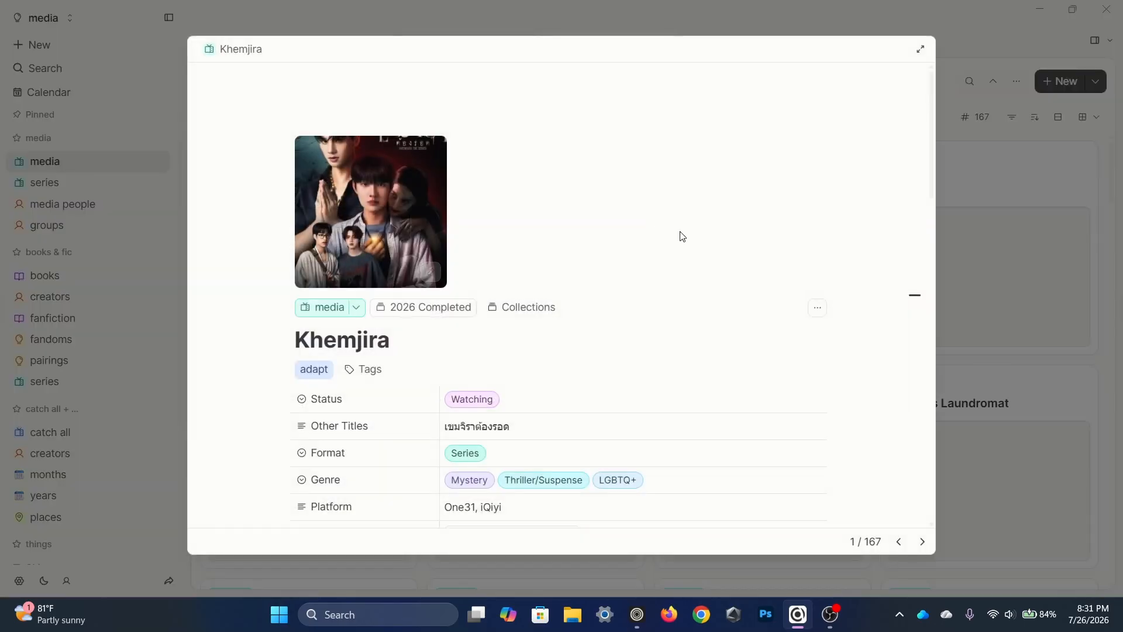
pyautogui.scroll(-3, 612, 239)
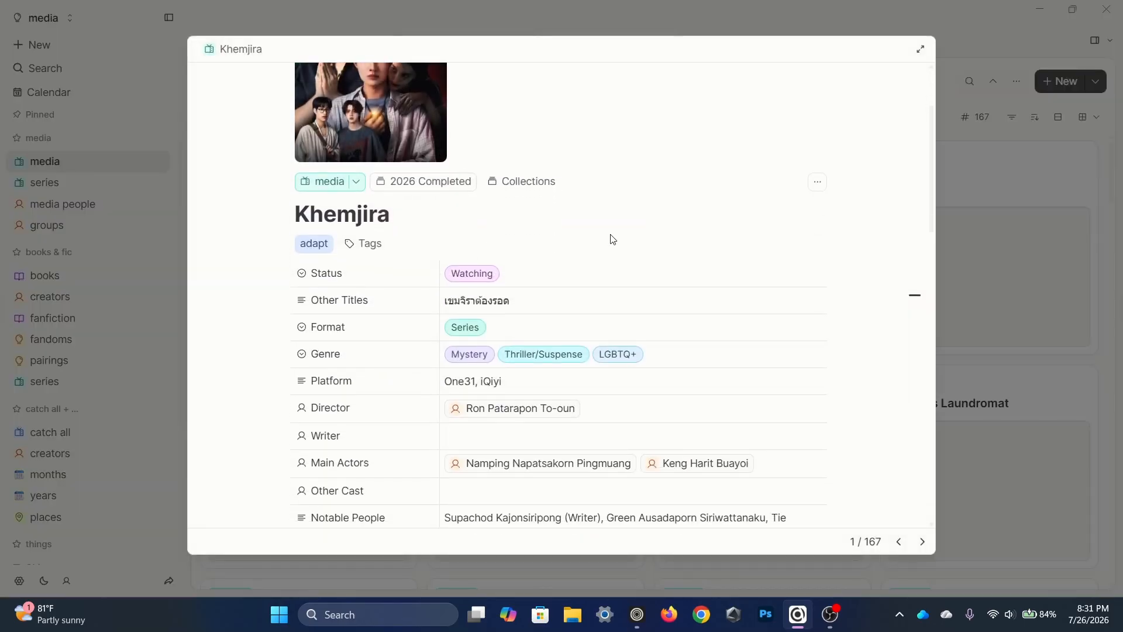
pyautogui.scroll(-1, 586, 267)
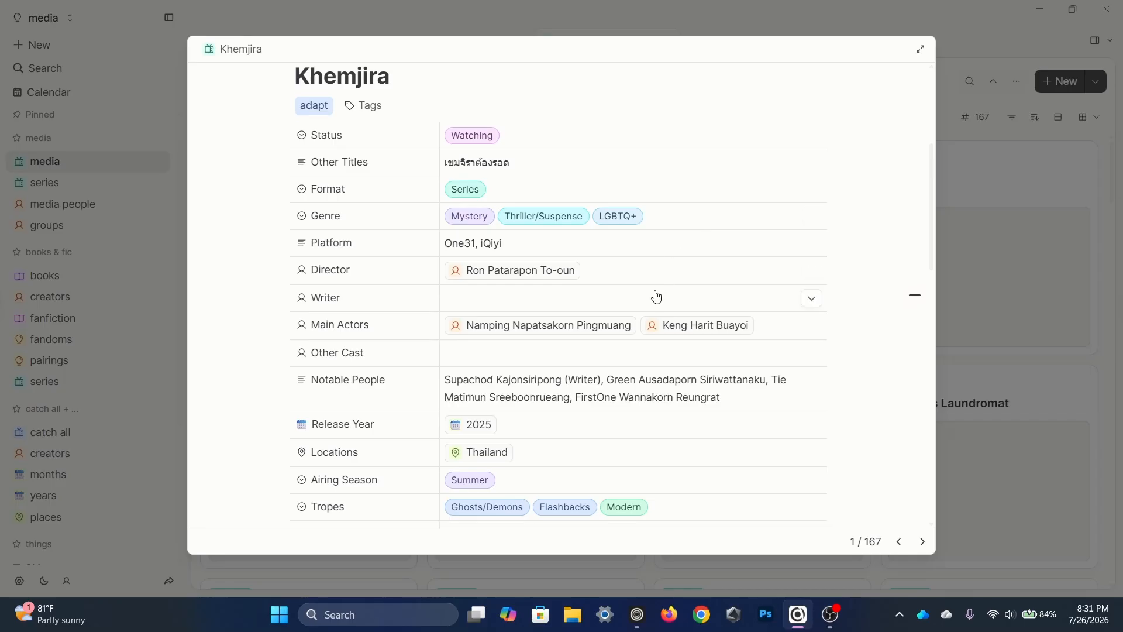
pyautogui.scroll(-1, 655, 293)
pyautogui.moveTo(522, 238)
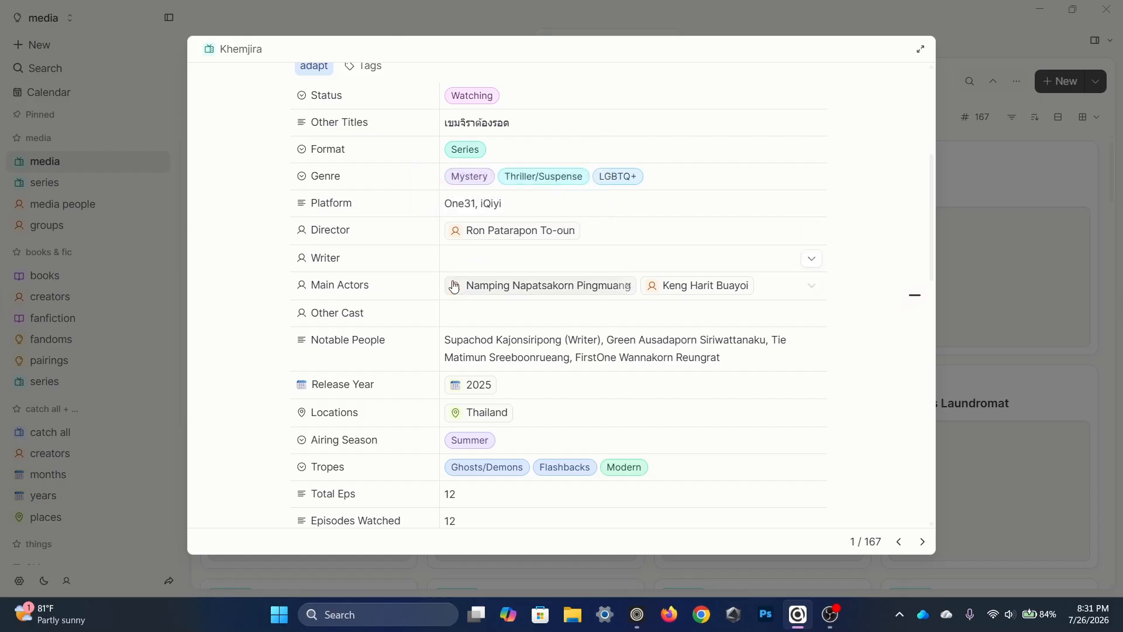
pyautogui.scroll(-1, 490, 351)
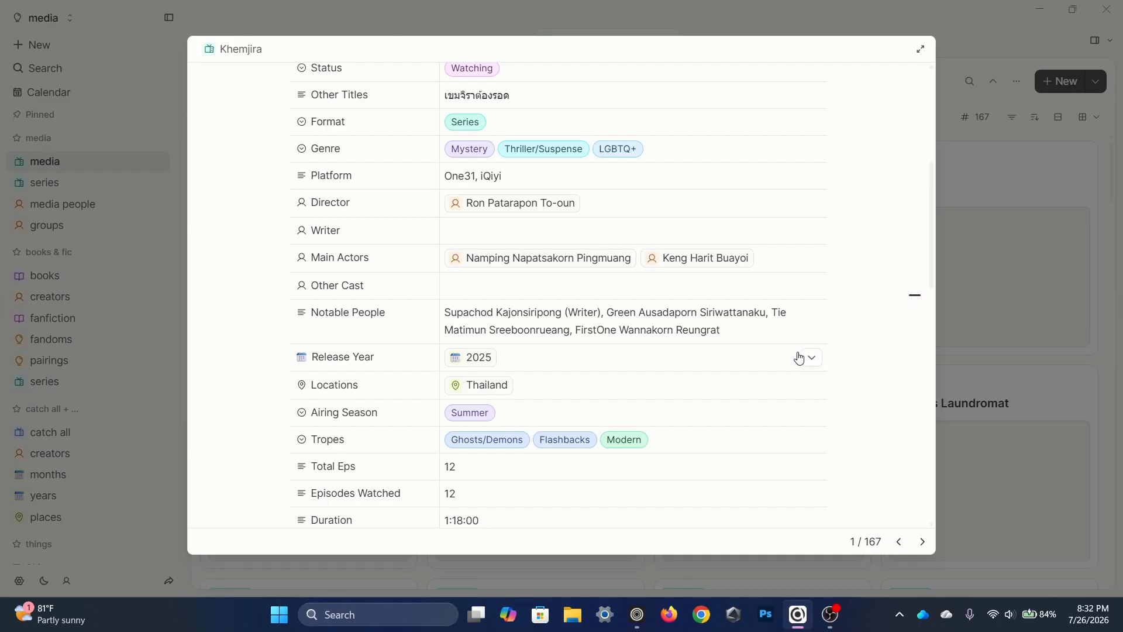
pyautogui.scroll(-3, 799, 358)
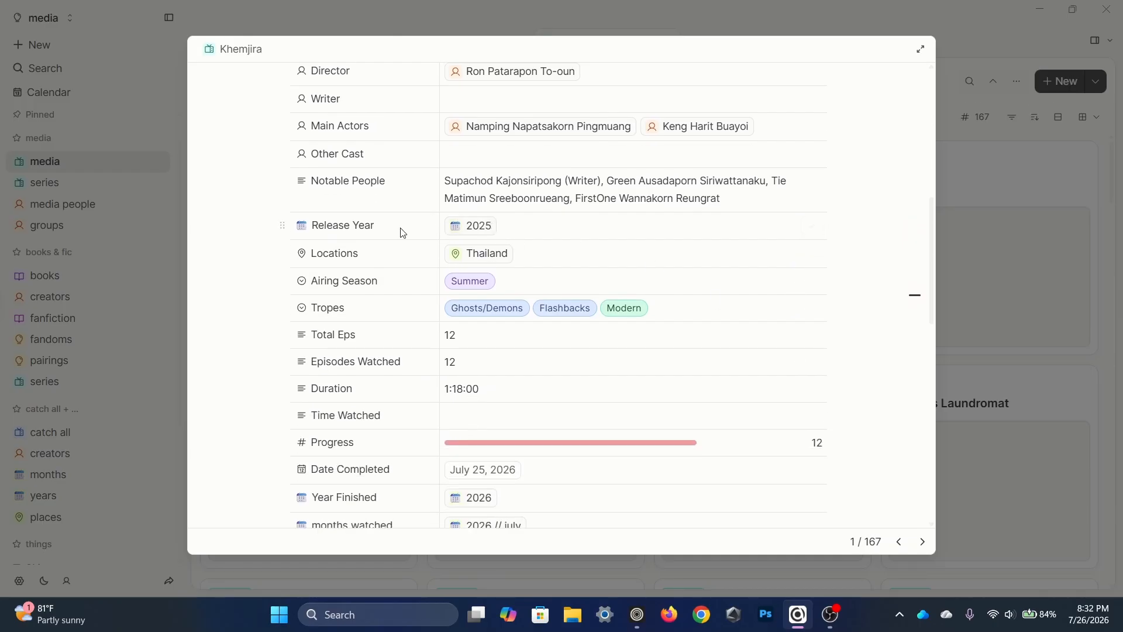
pyautogui.scroll(-1, 607, 250)
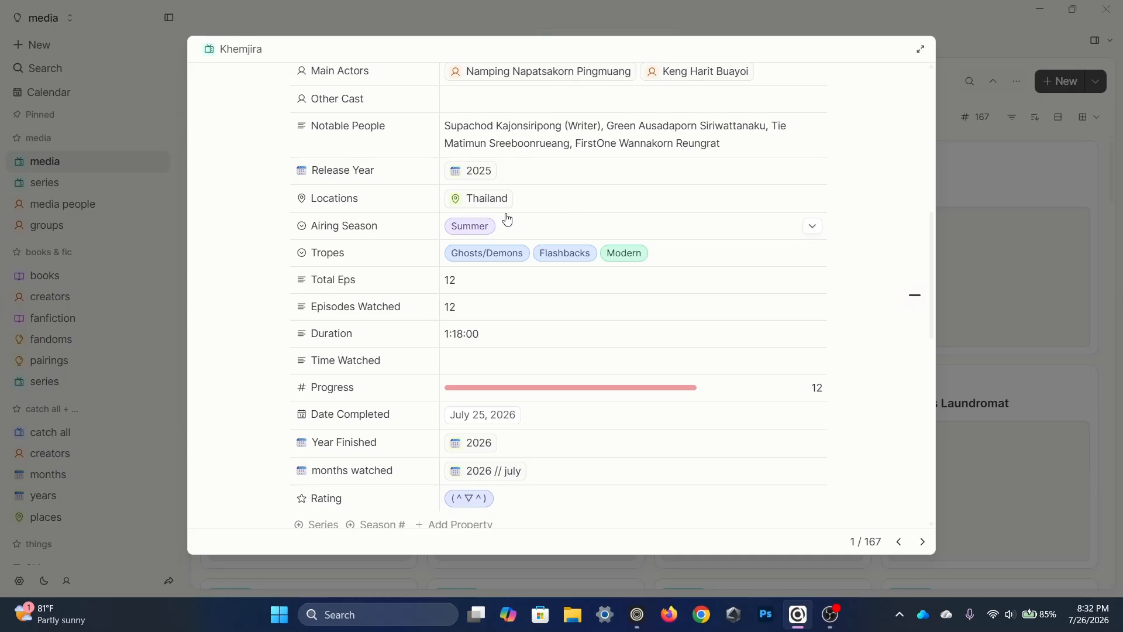
pyautogui.click(485, 201)
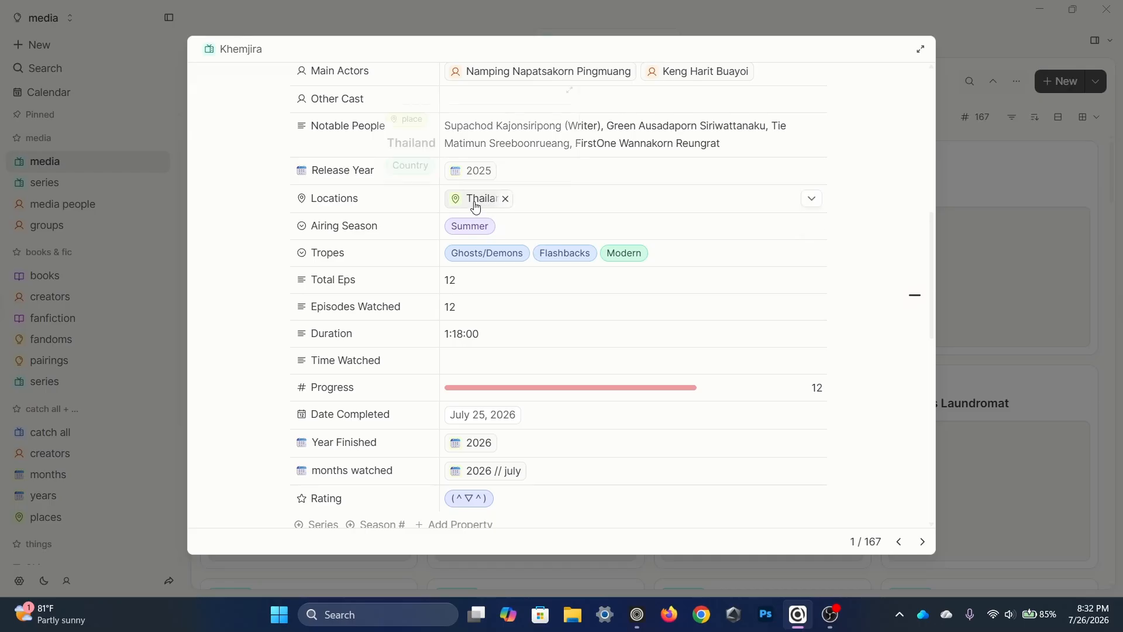
pyautogui.click(989, 188)
pyautogui.click(970, 85)
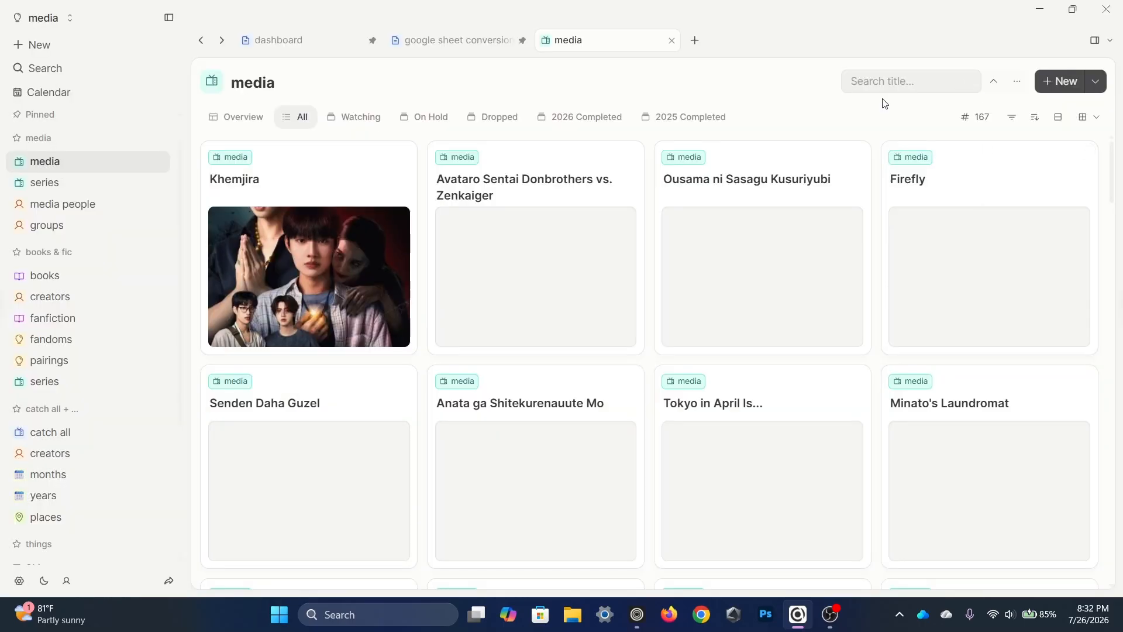
# Search 'Amidst a Snowstorm' and review the entry: completed April 15, 2024, all 30 episodes.
pyautogui.write('st a Snowst')
pyautogui.write('orm')
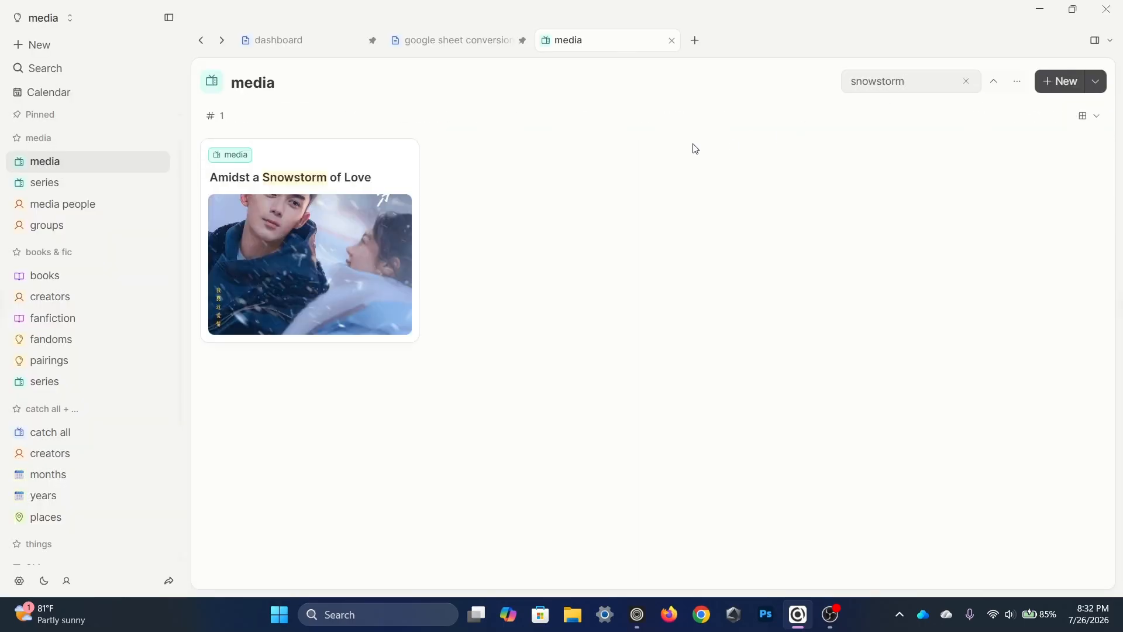
pyautogui.click(335, 195)
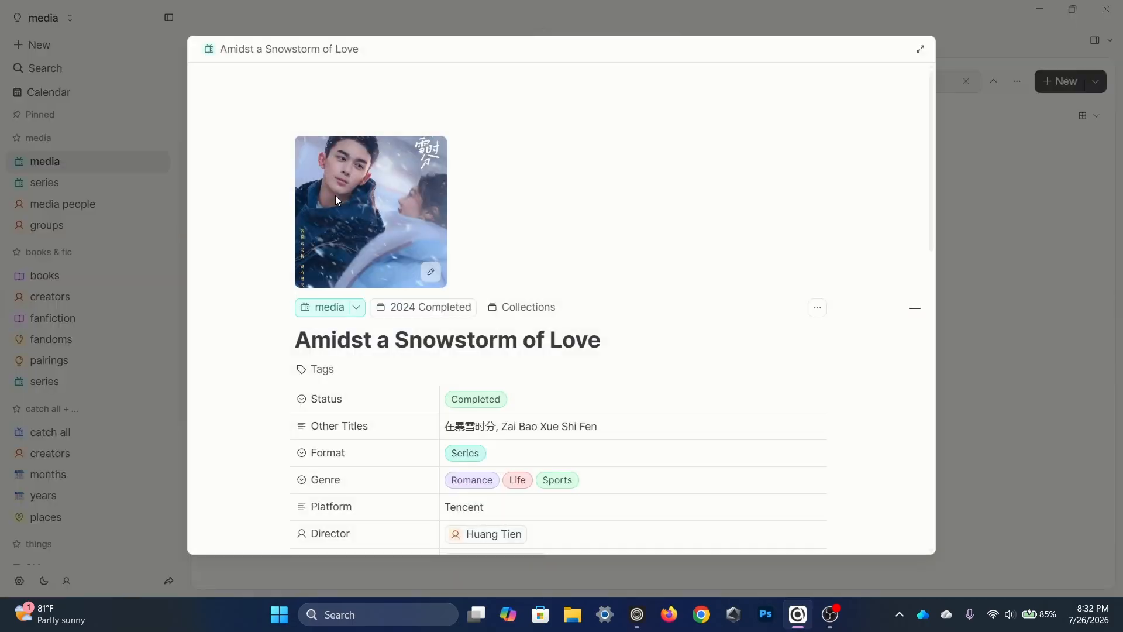
pyautogui.scroll(-10, 521, 213)
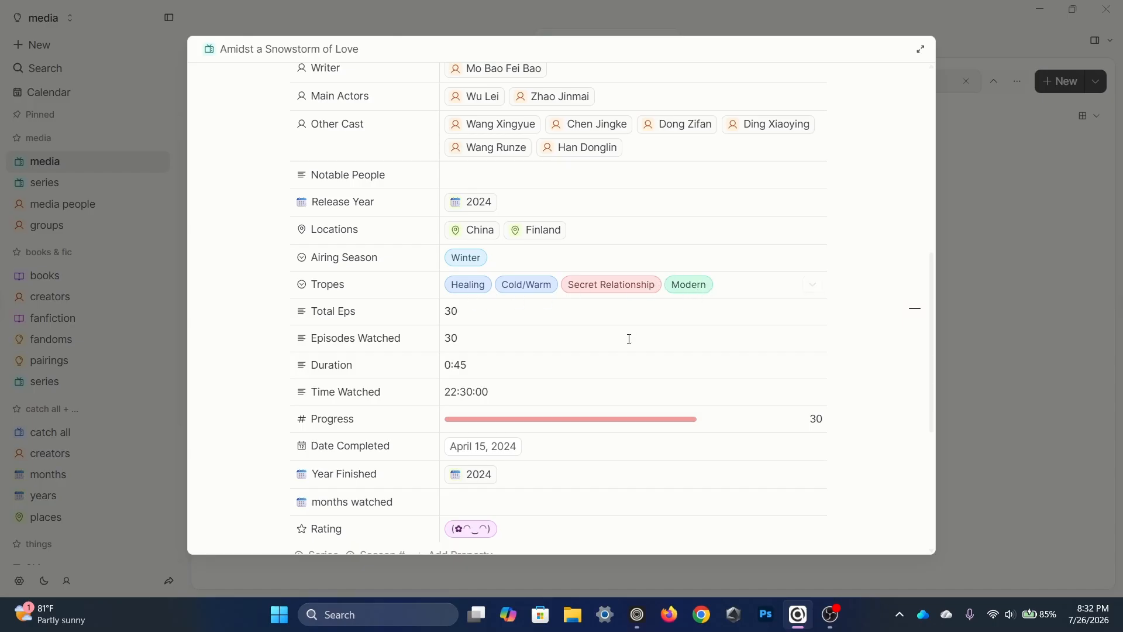
pyautogui.scroll(-1, 629, 338)
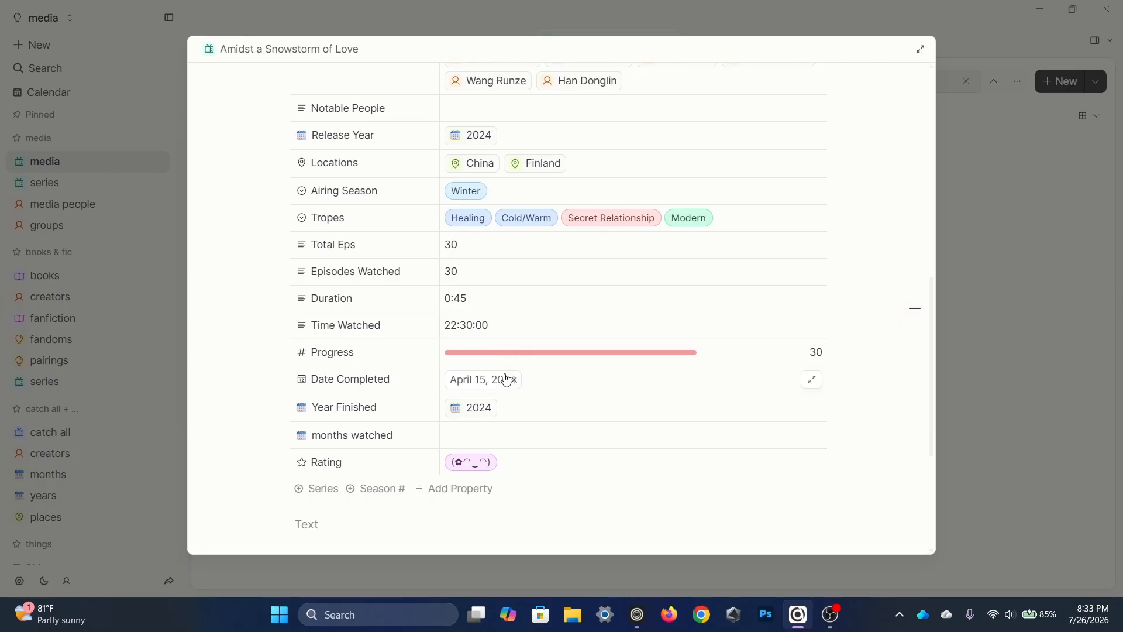
pyautogui.moveTo(471, 417)
pyautogui.scroll(-3, 507, 438)
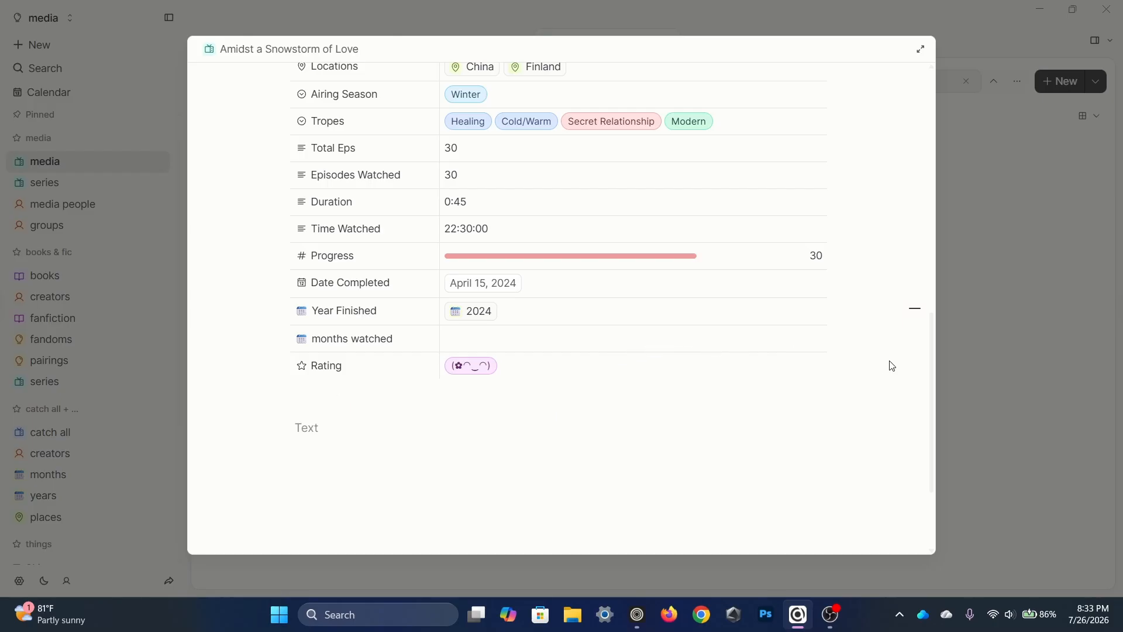
pyautogui.moveTo(319, 399)
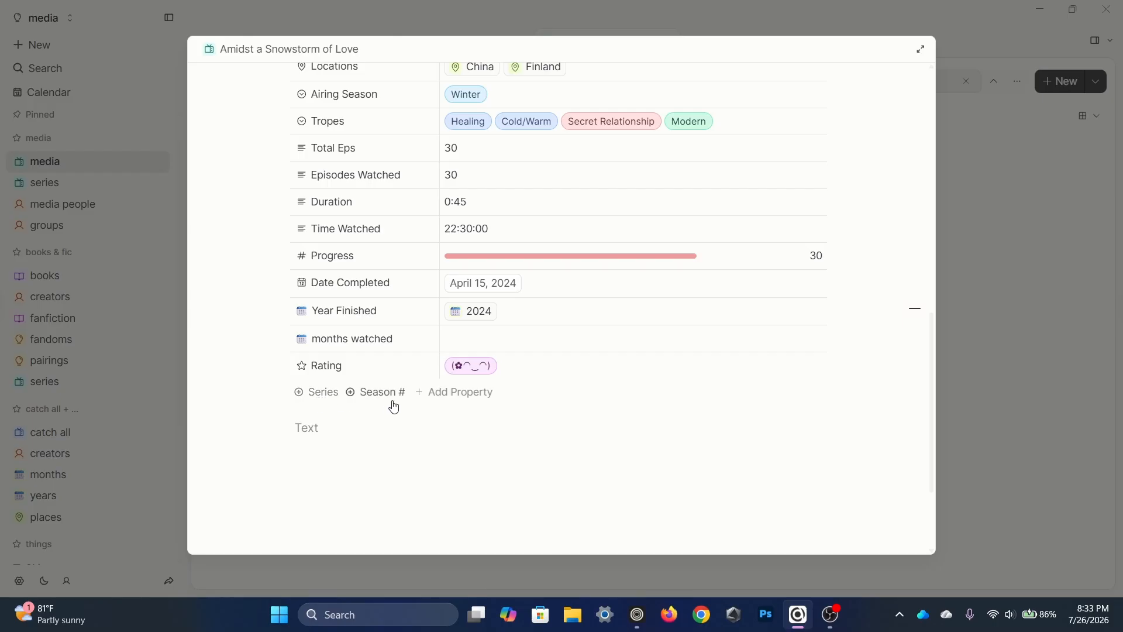
# Close Amidst a Snowstorm of Love and search the media gallery for 'the truth'.
pyautogui.click(1045, 334)
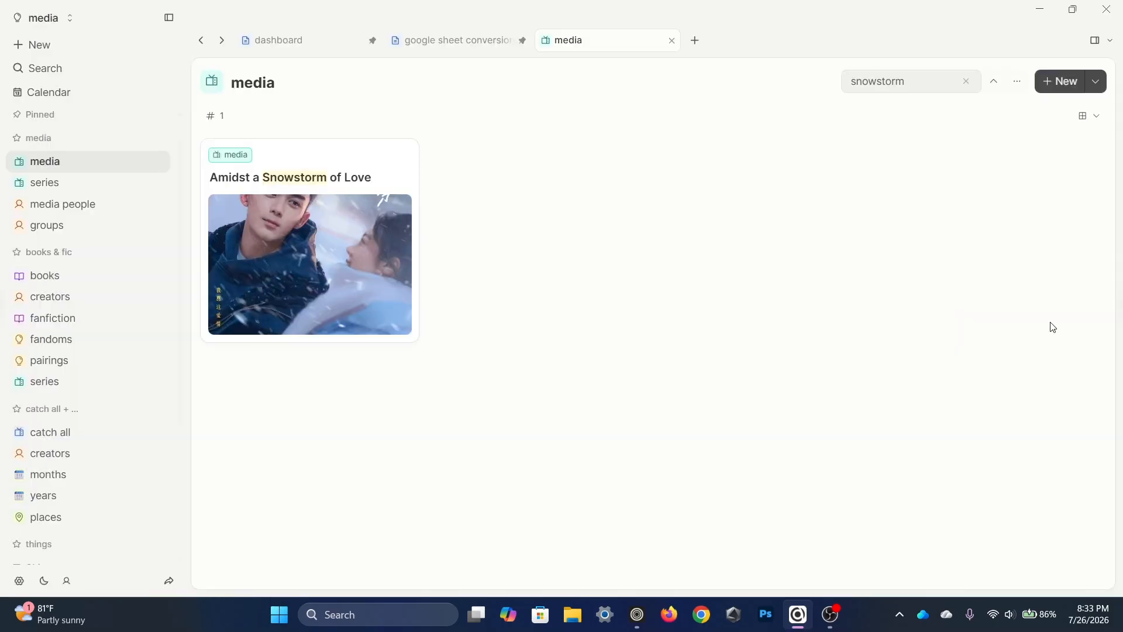
pyautogui.click(963, 80)
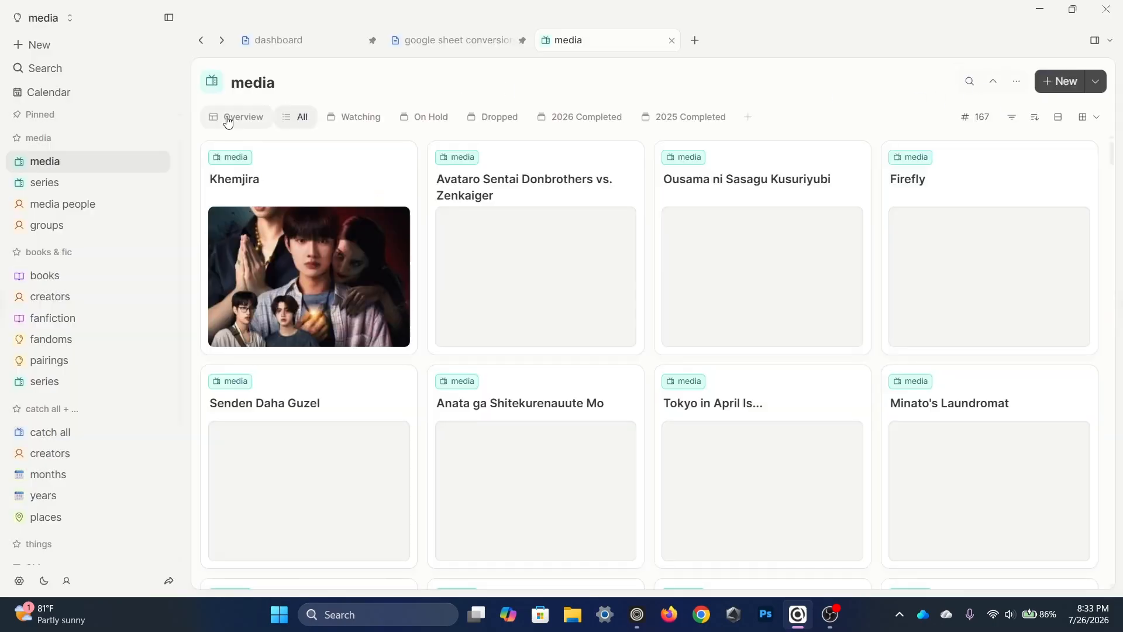
pyautogui.click(969, 82)
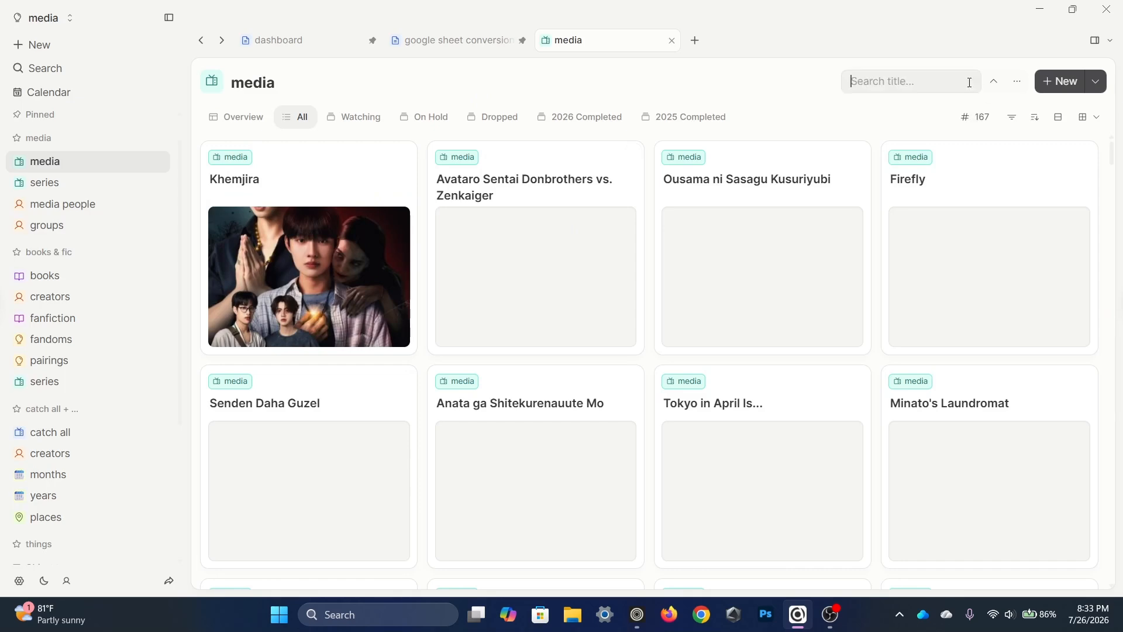
pyautogui.write('the truth')
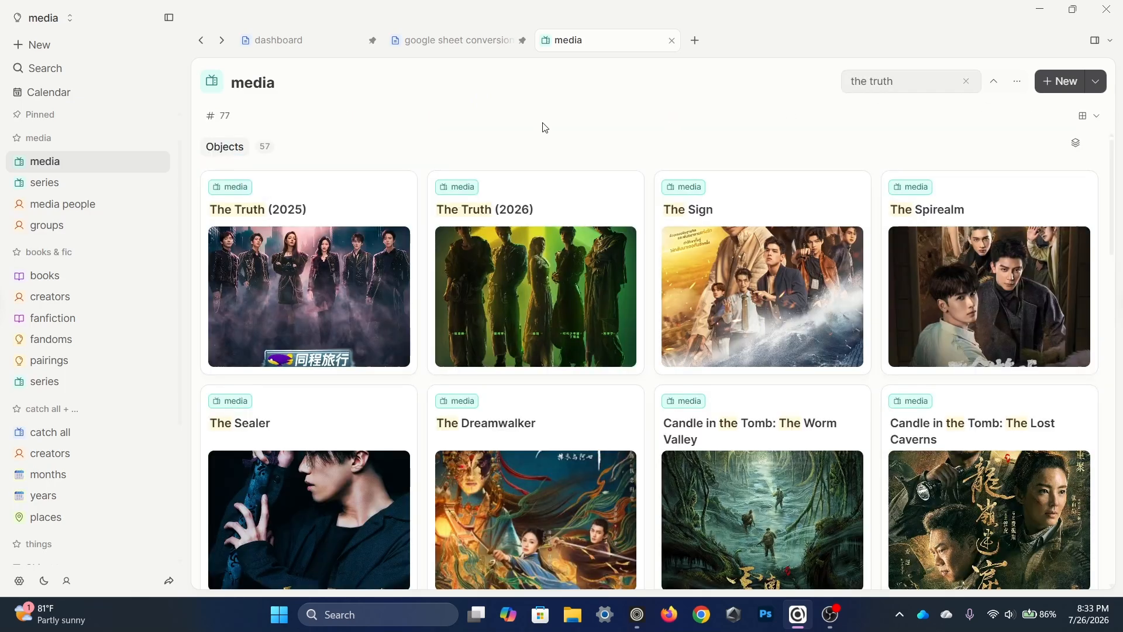
# Review The Truth (2026) properties, including its series and Season 4, then close it.
pyautogui.click(513, 268)
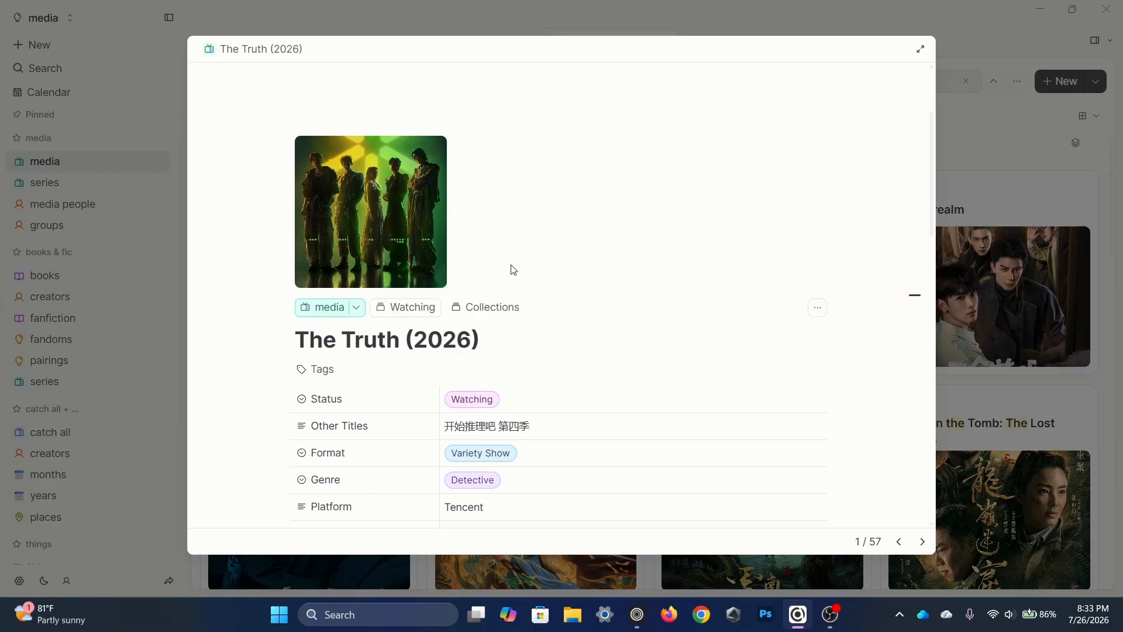
pyautogui.scroll(-5, 521, 275)
pyautogui.scroll(-5, 532, 285)
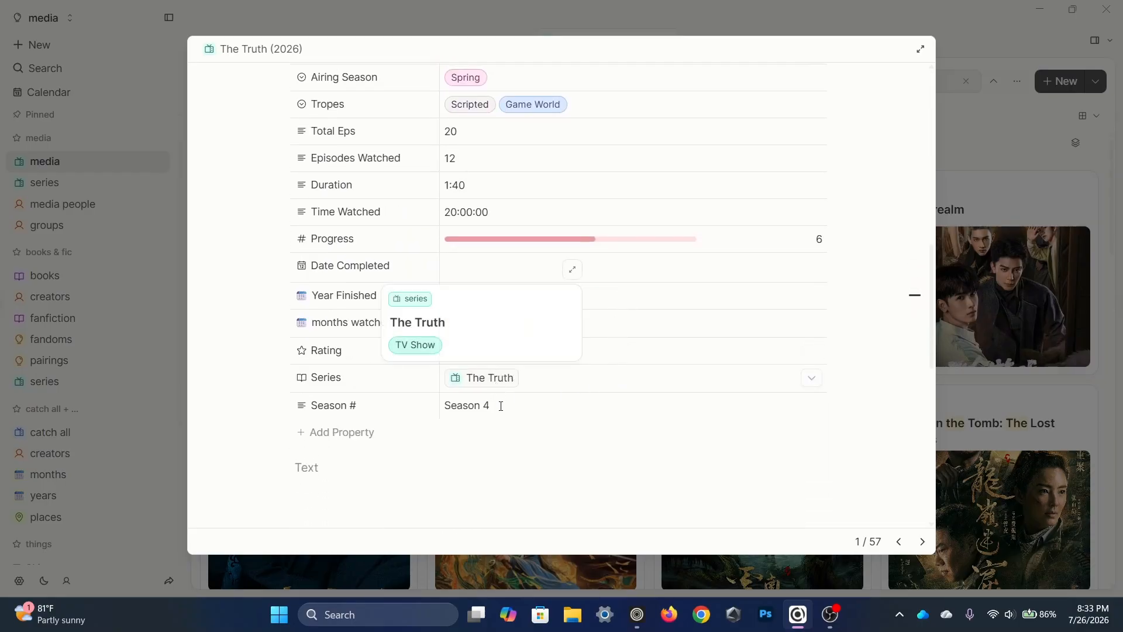
pyautogui.click(1048, 290)
pyautogui.moveTo(940, 79); pyautogui.dragTo(736, 68)
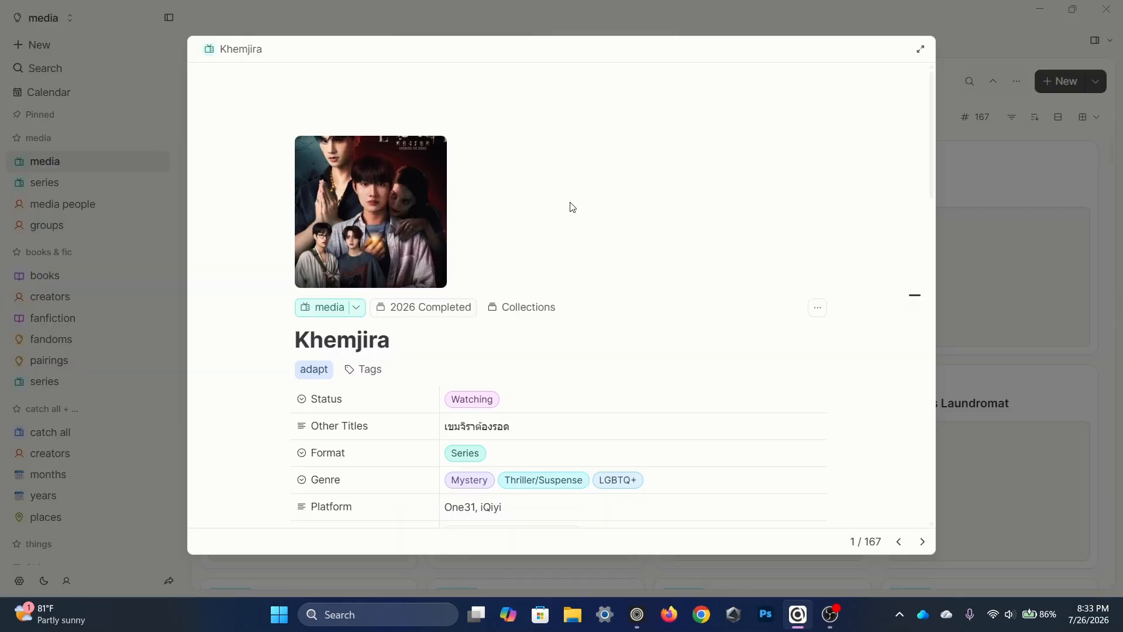
pyautogui.scroll(-3, 571, 203)
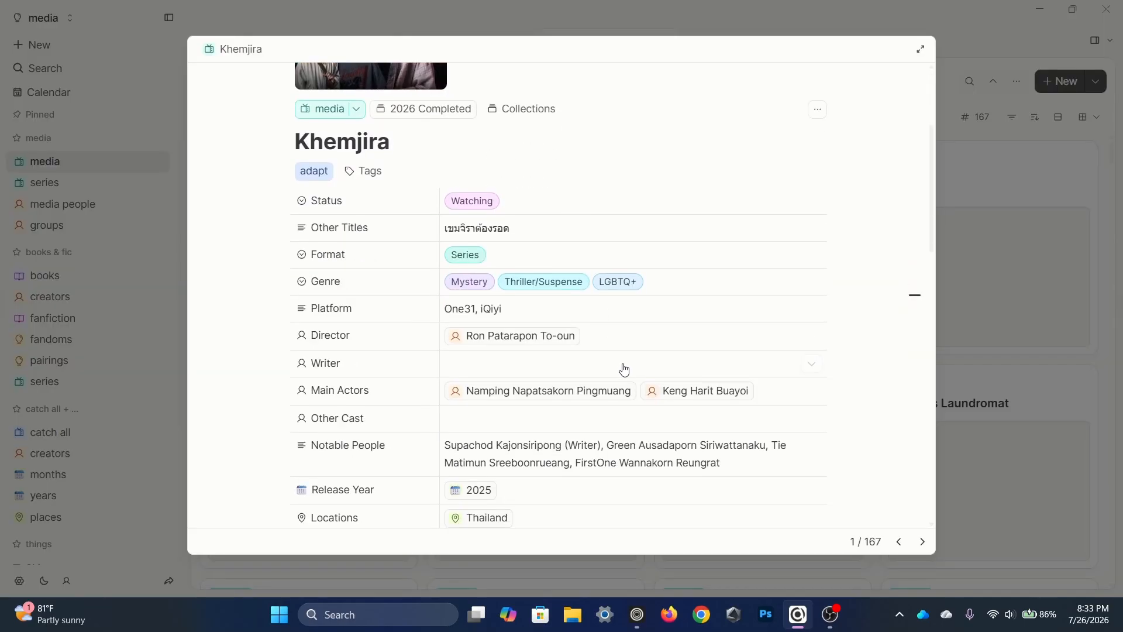
# View Khemjira's first Main Actors person page, then return to the 167-entry gallery.
pyautogui.scroll(-3, 624, 368)
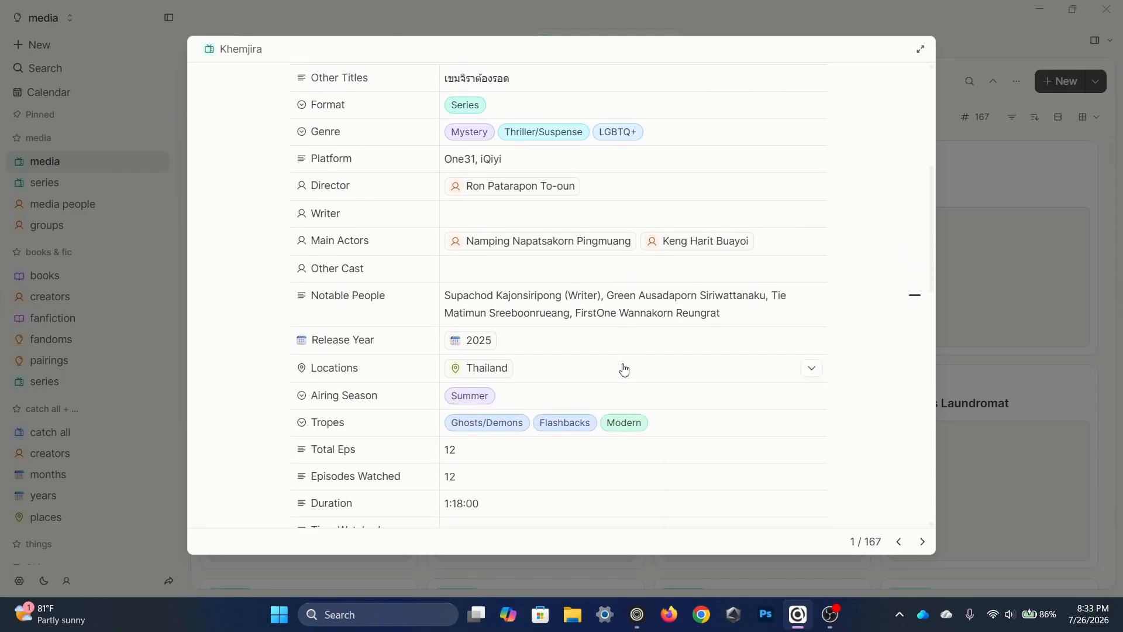
pyautogui.click(518, 251)
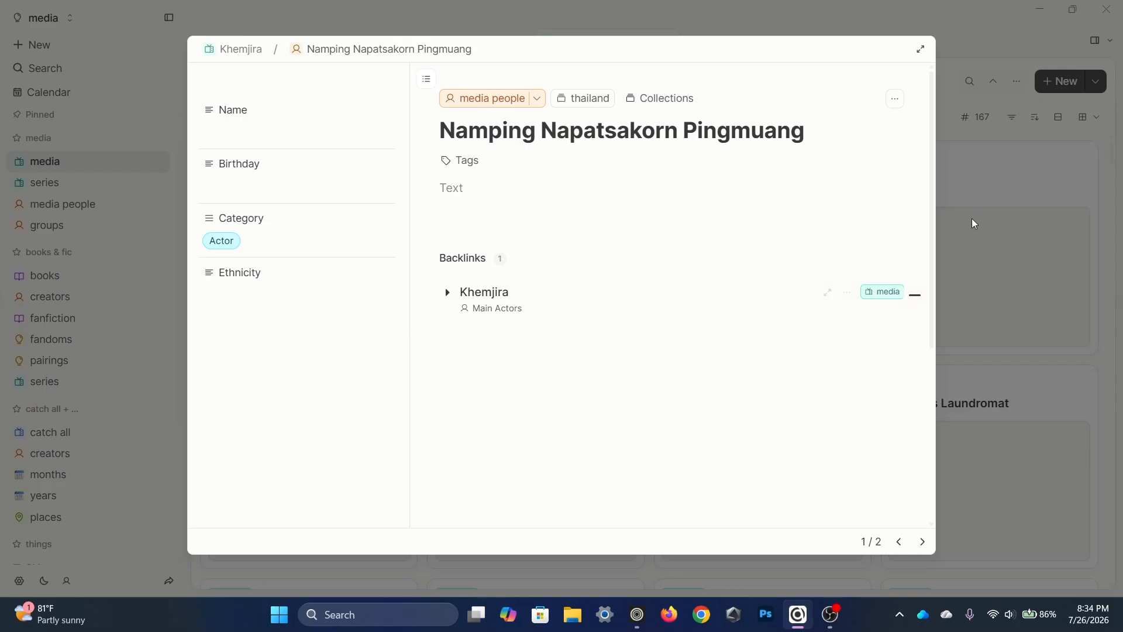
pyautogui.click(1013, 269)
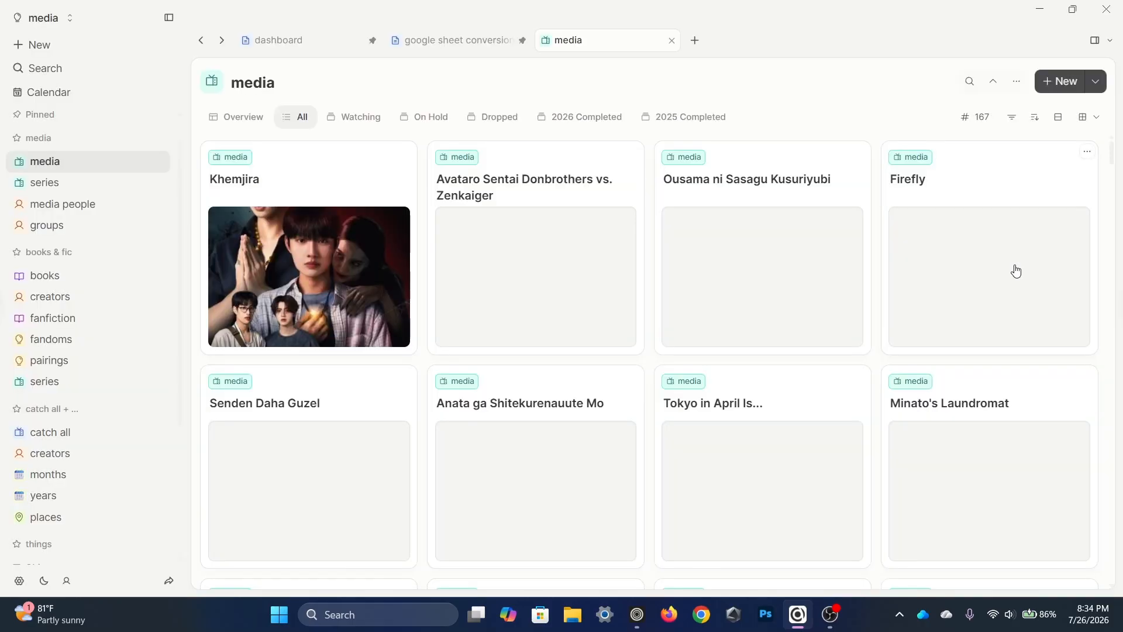
pyautogui.click(975, 83)
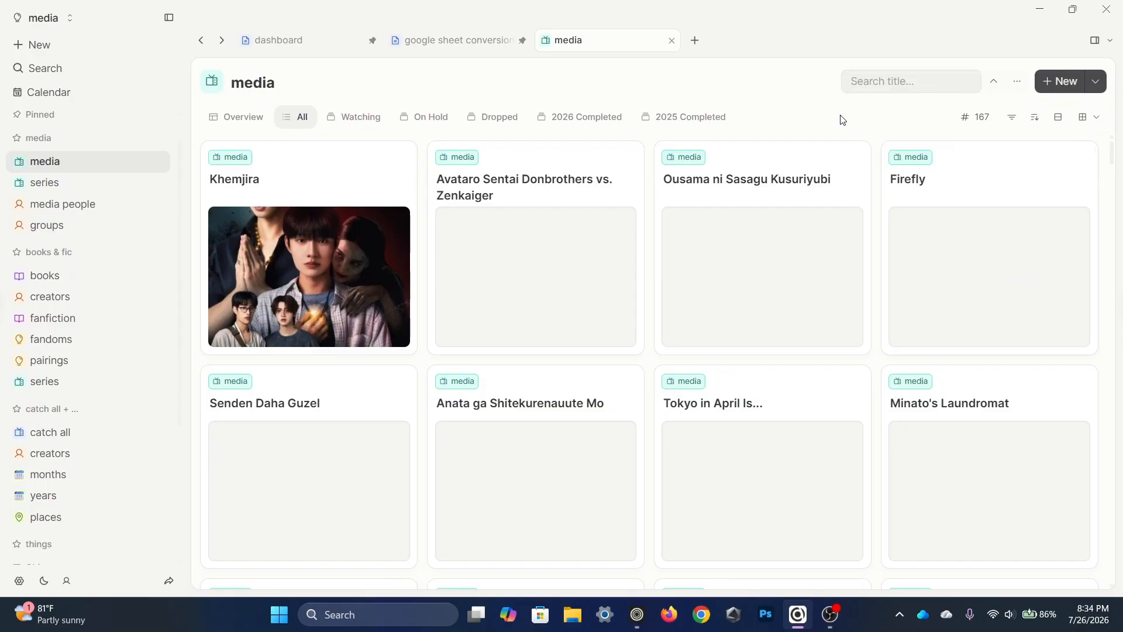
# Search 'the truth' and open The Truth (2026) to view its properties.
pyautogui.write('the truth')
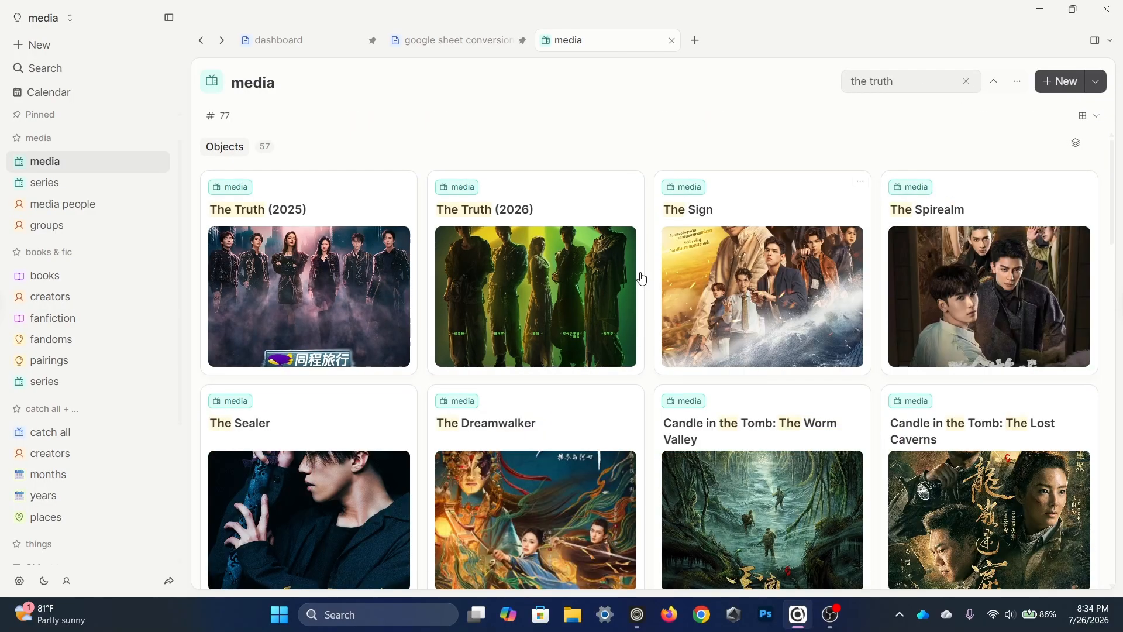
pyautogui.click(507, 276)
pyautogui.scroll(-5, 507, 276)
pyautogui.scroll(-1, 507, 275)
# View The Truth (2026)'s linked actor page, then switch to the media people collection.
pyautogui.click(491, 276)
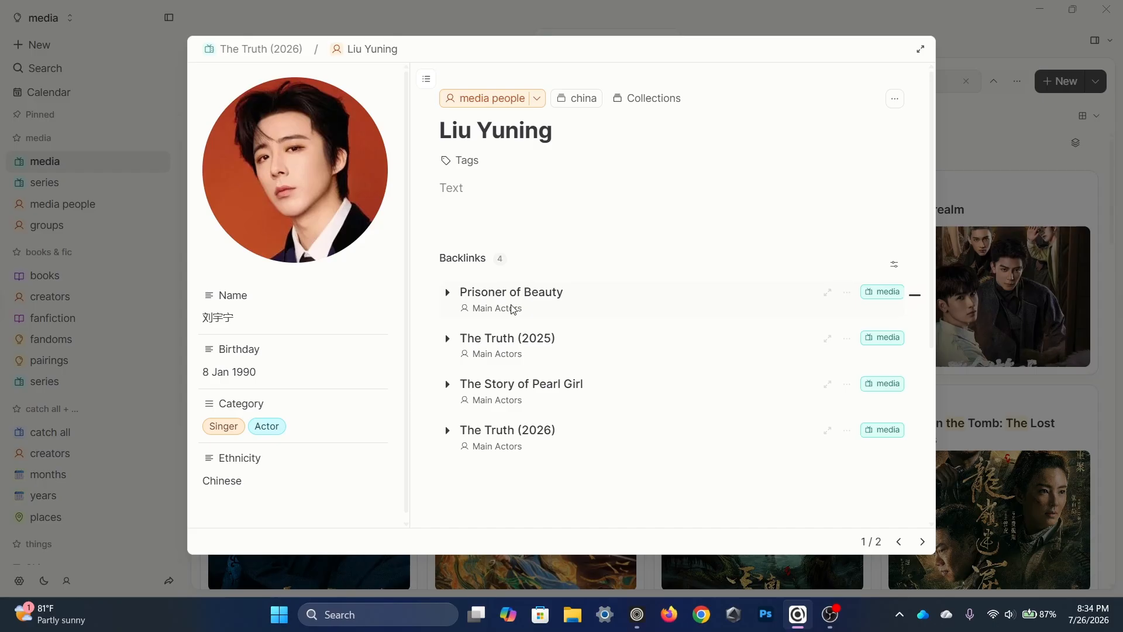
pyautogui.press('Escape')
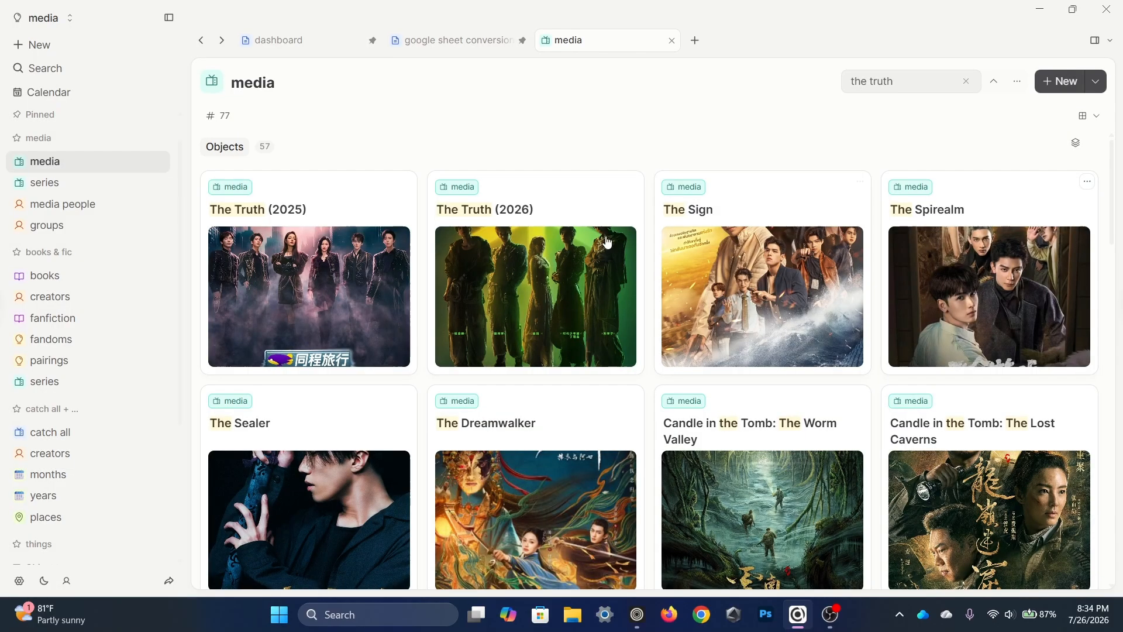
pyautogui.click(64, 204)
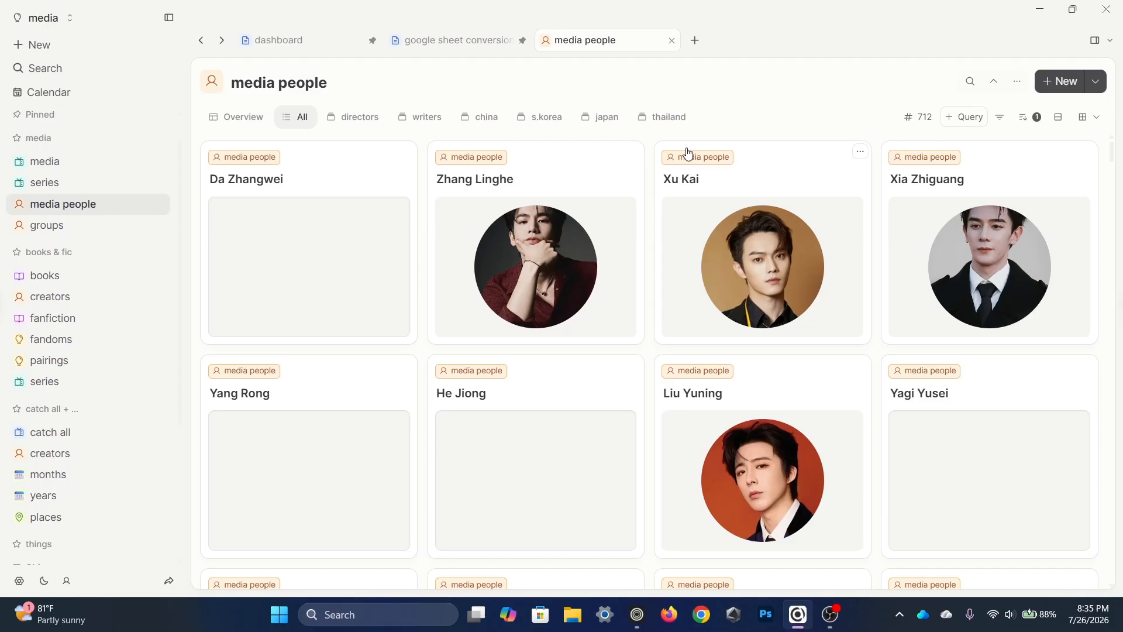
# Inspect Zhang Linghe's record in media people, then go to the groups collection.
pyautogui.click(488, 238)
pyautogui.scroll(-1, 298, 293)
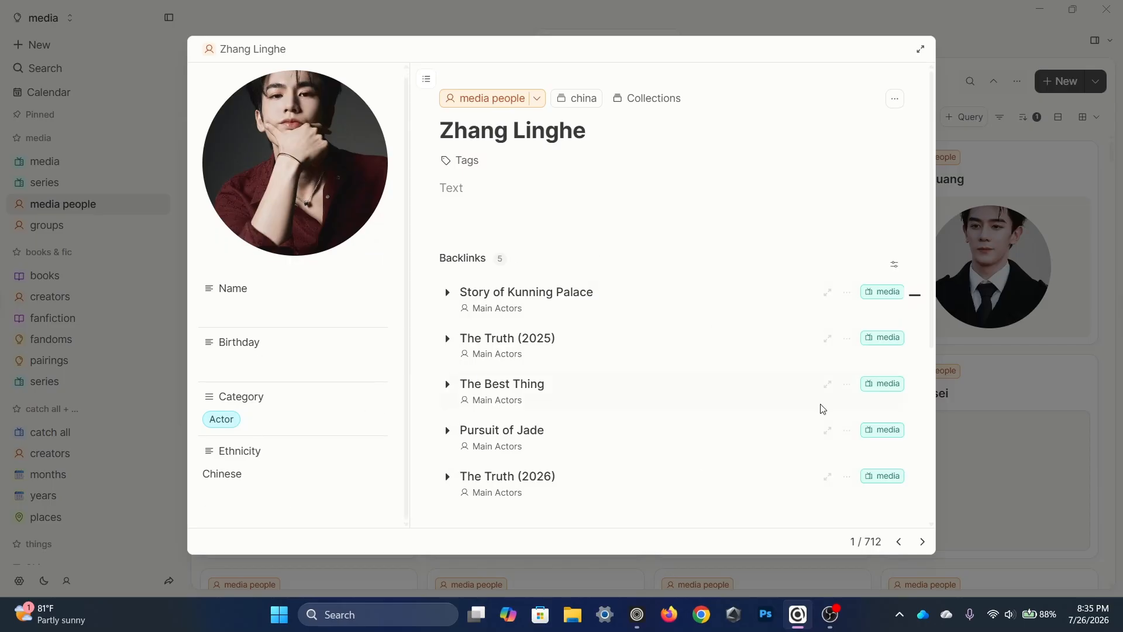
pyautogui.click(1047, 332)
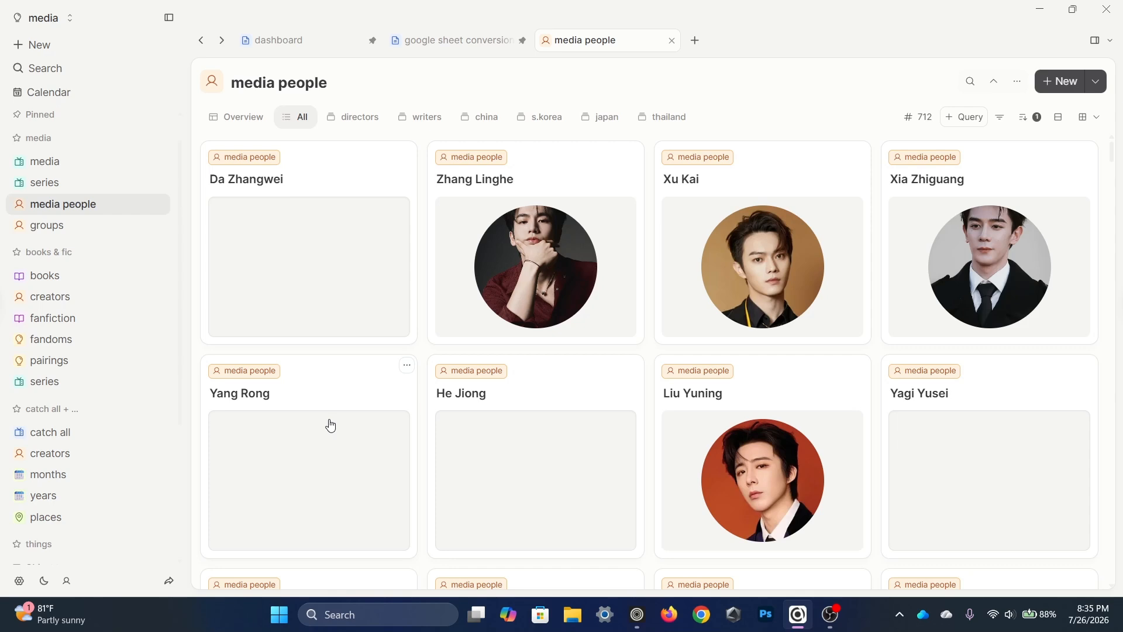
pyautogui.click(95, 226)
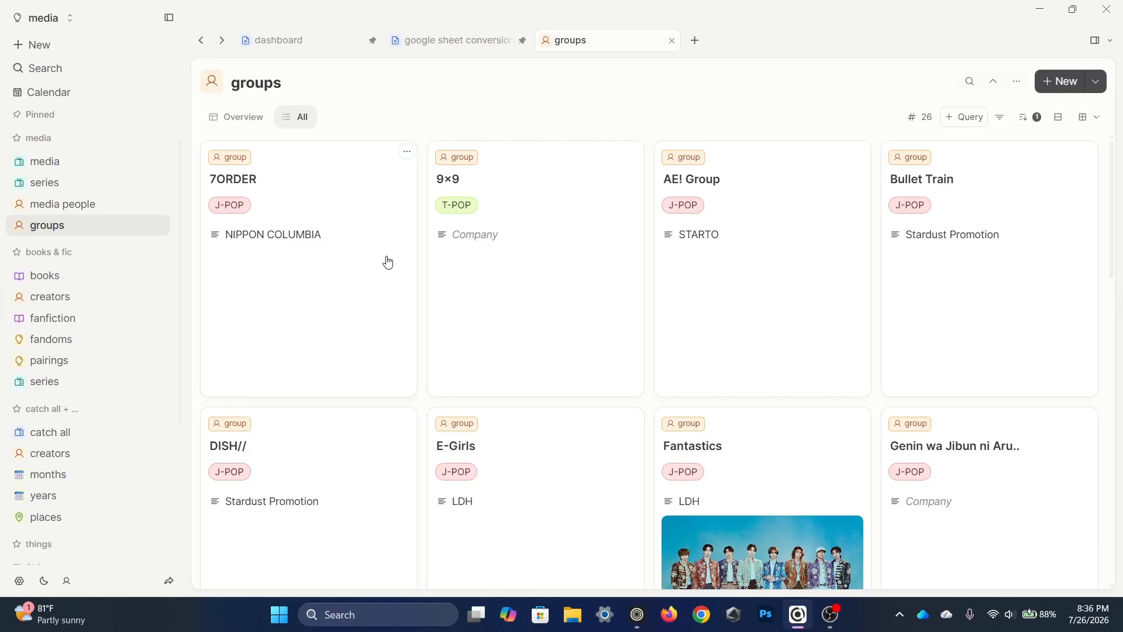
# Open the Gugudan group page and view member Kim Sejeong's person page.
pyautogui.scroll(-6, 820, 344)
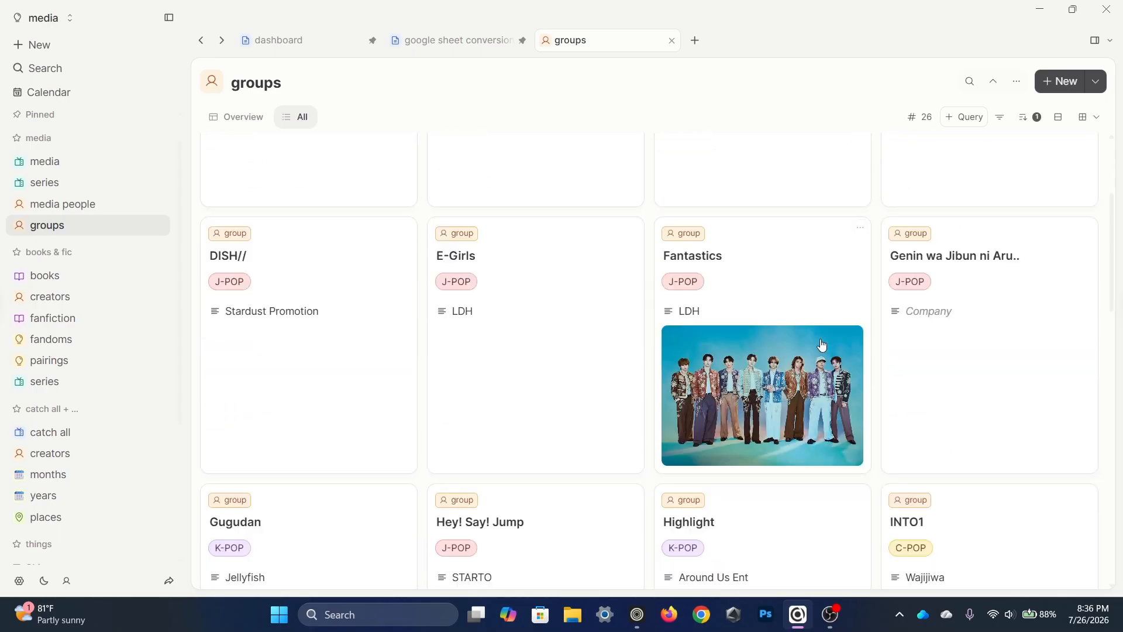
pyautogui.click(321, 376)
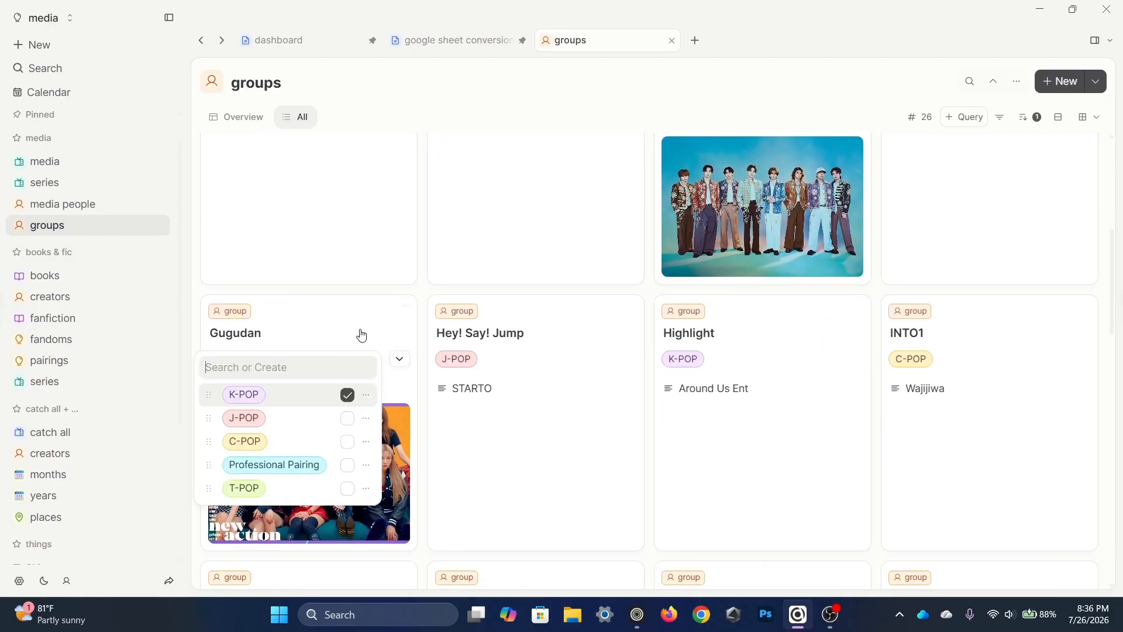
pyautogui.click(337, 310)
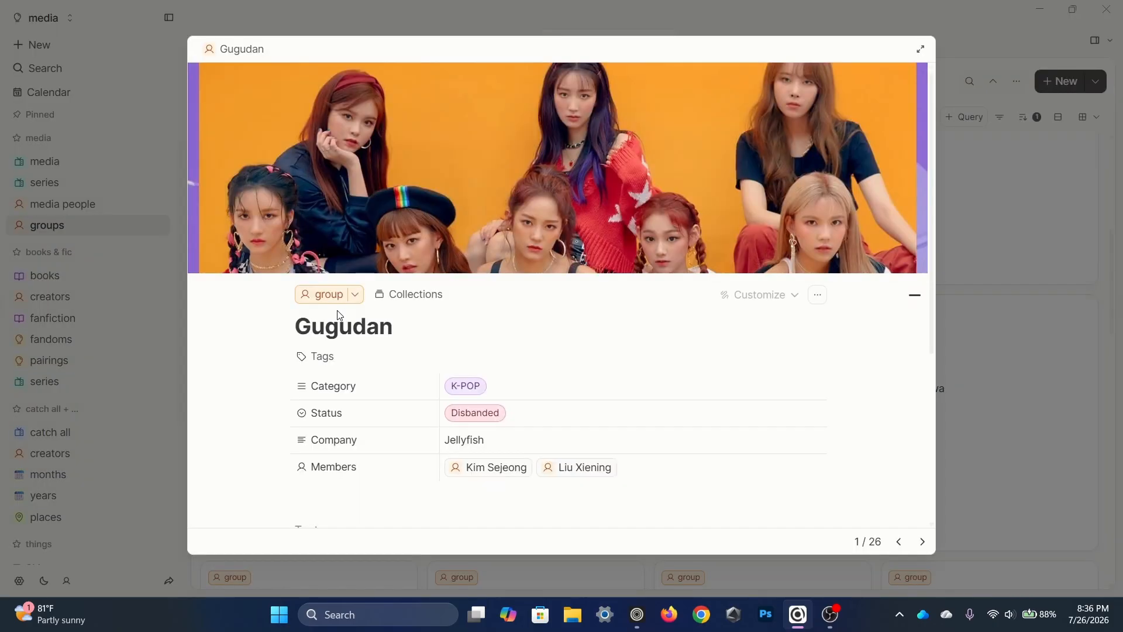
pyautogui.scroll(-1, 584, 331)
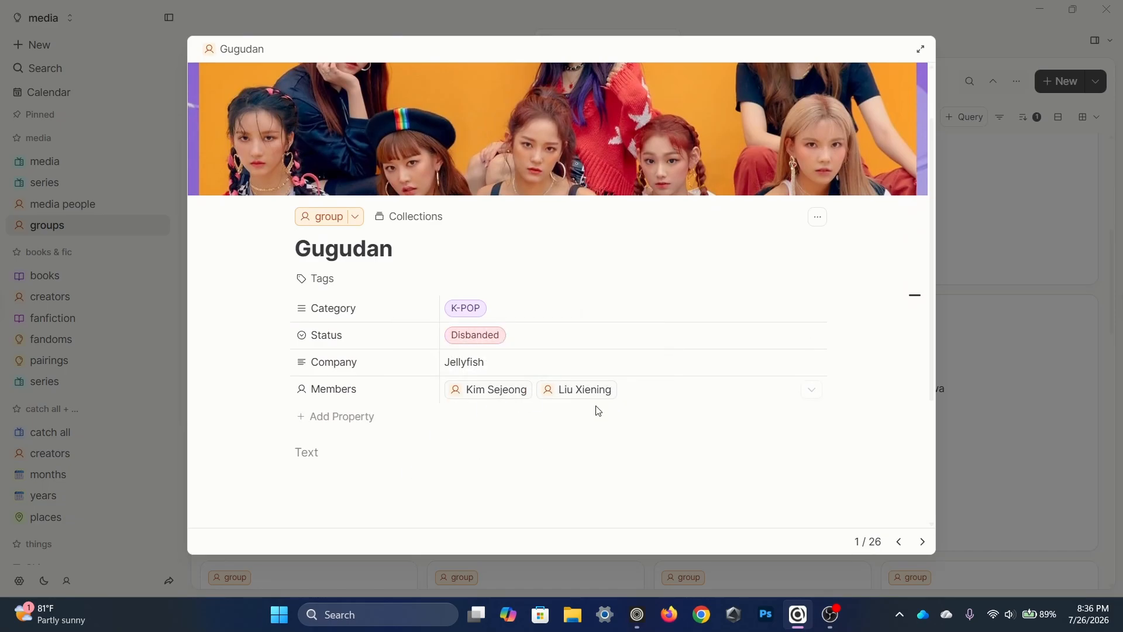
pyautogui.click(500, 397)
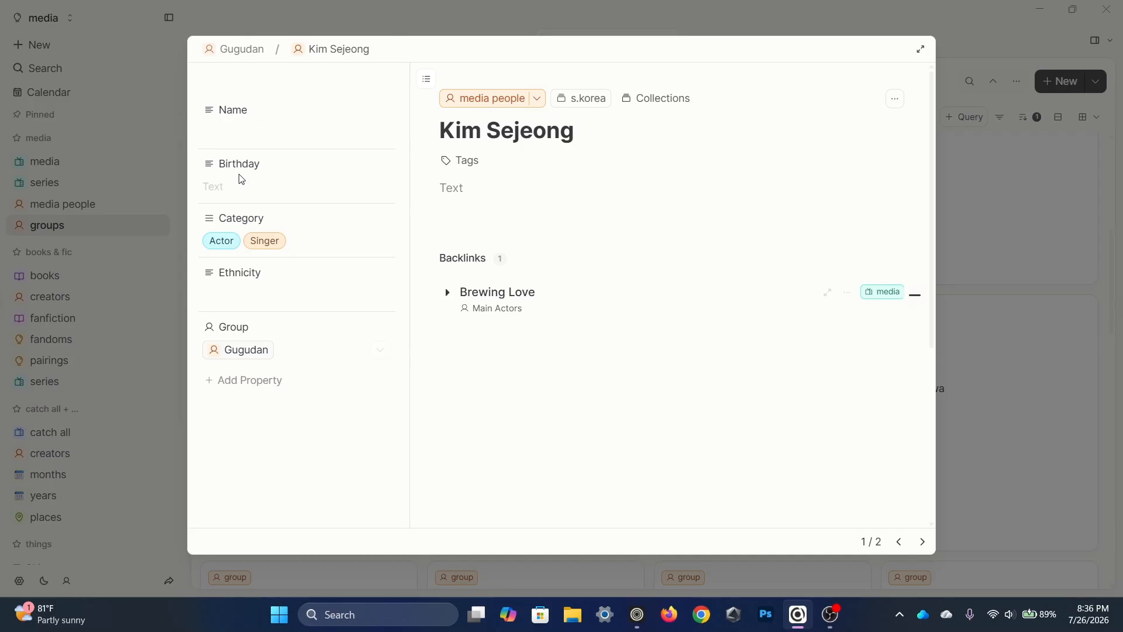
pyautogui.moveTo(248, 353)
# Close Kim Sejeong's page and review the Great Escape China series page.
pyautogui.click(1060, 341)
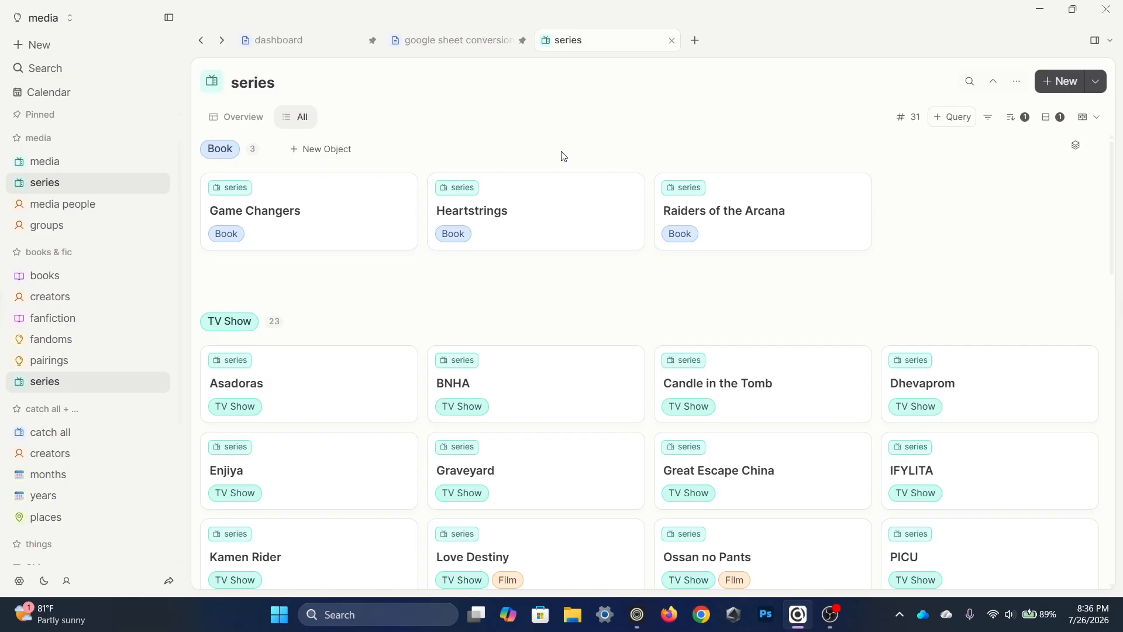
pyautogui.scroll(-1, 564, 156)
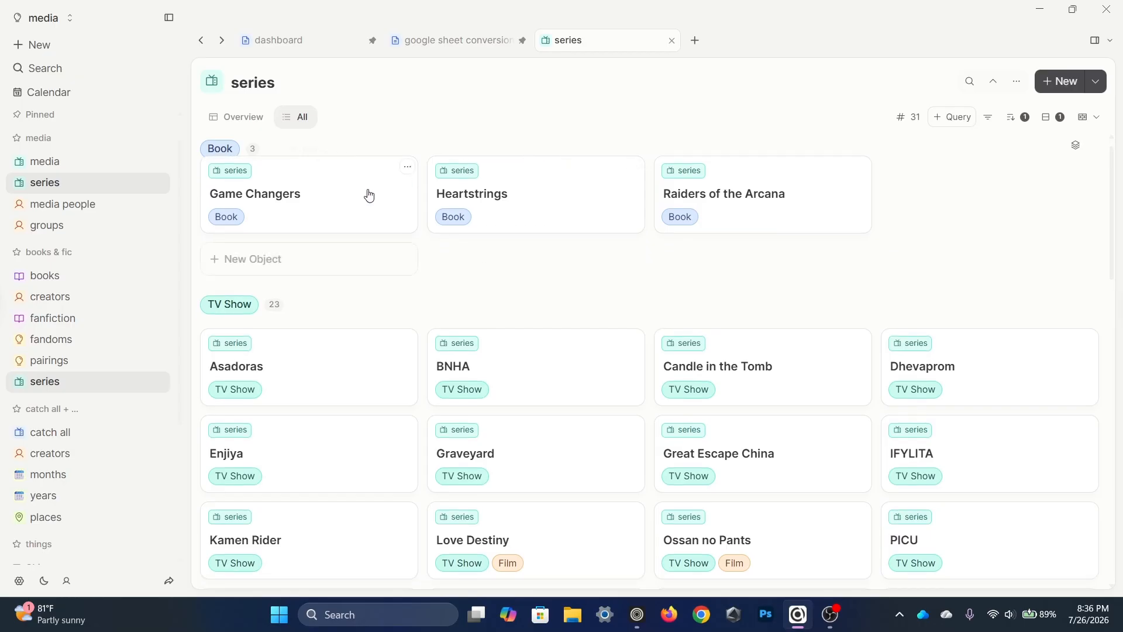
pyautogui.scroll(1, 701, 253)
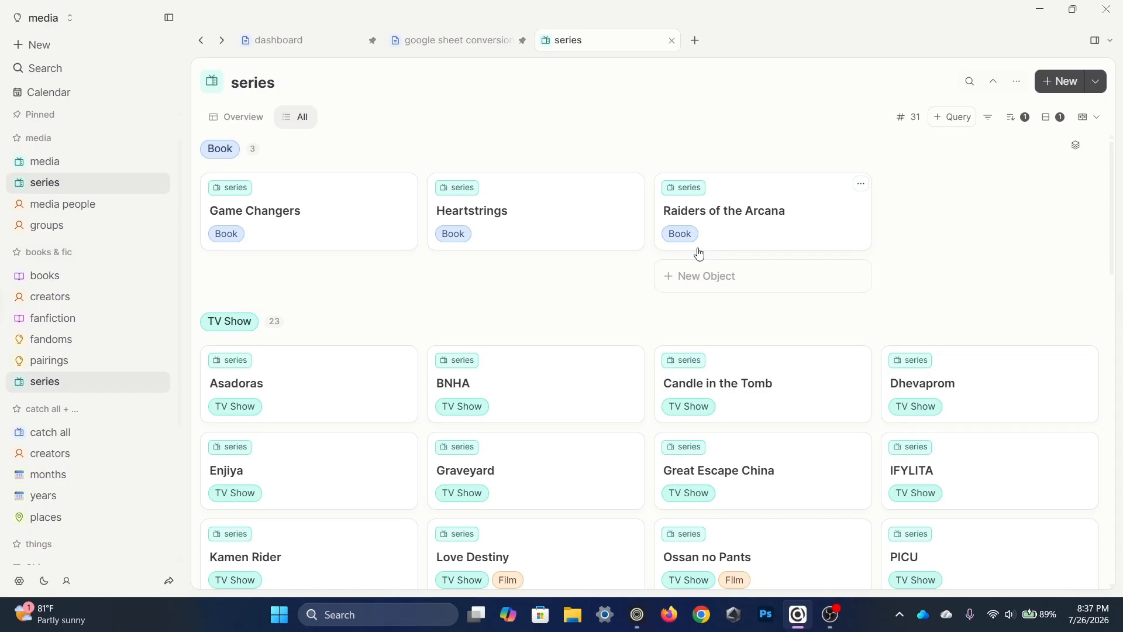
pyautogui.scroll(-1, 699, 253)
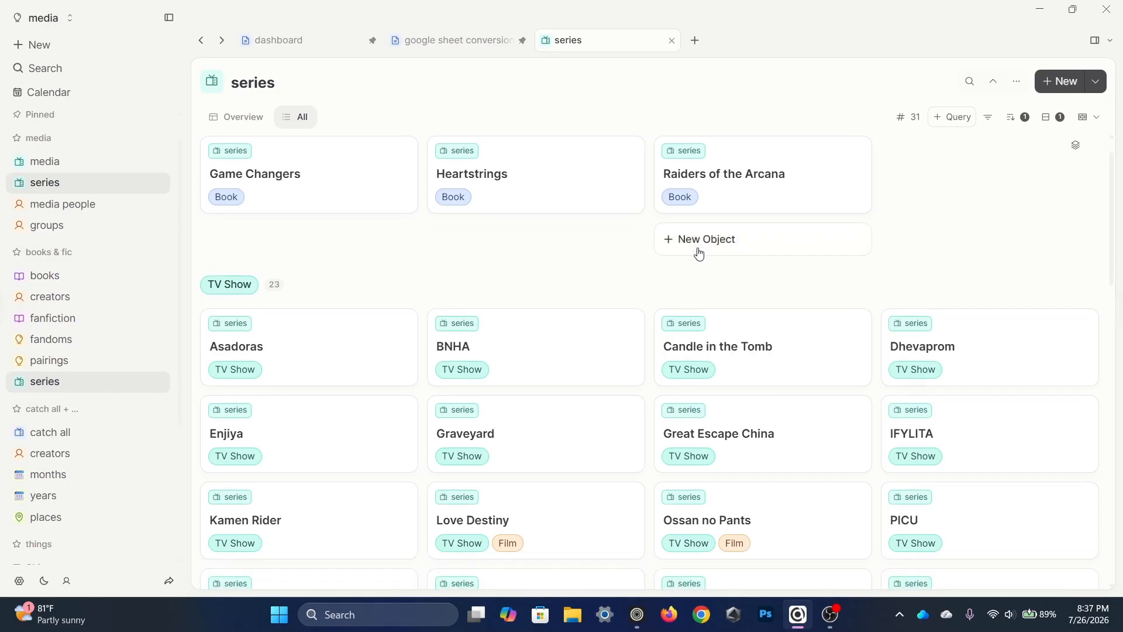
pyautogui.scroll(-4, 698, 253)
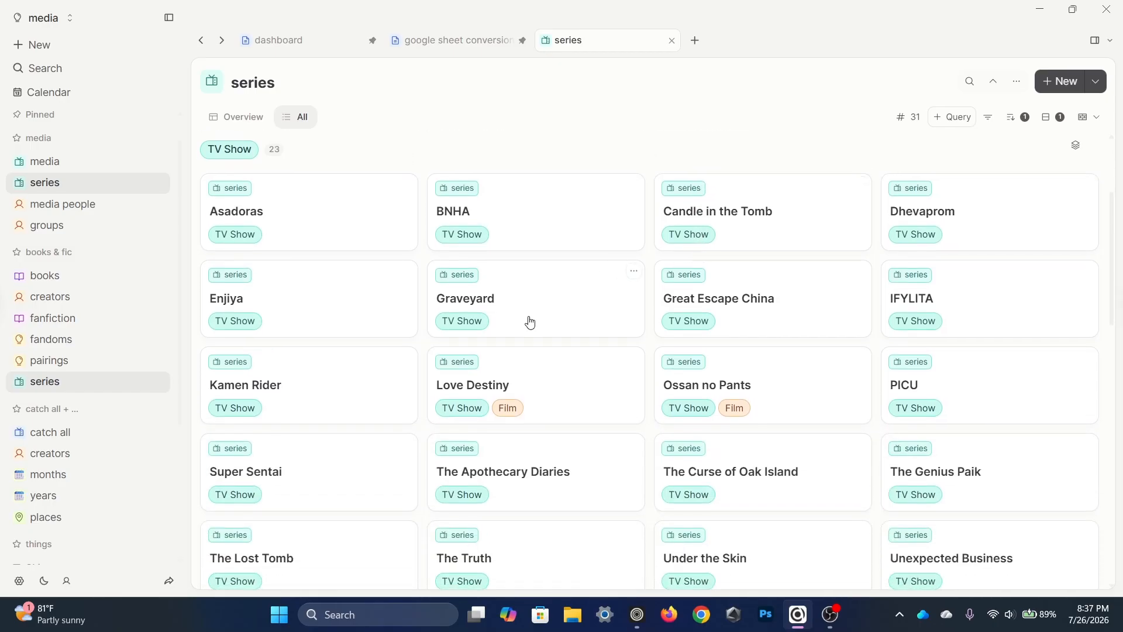
pyautogui.click(766, 315)
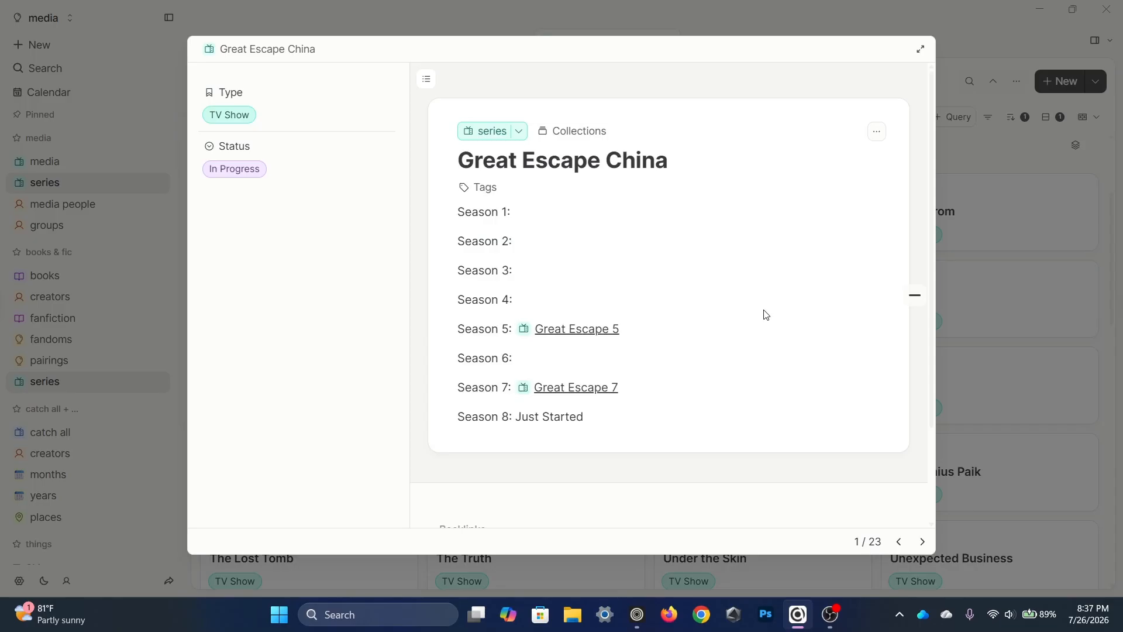
pyautogui.scroll(-2, 766, 315)
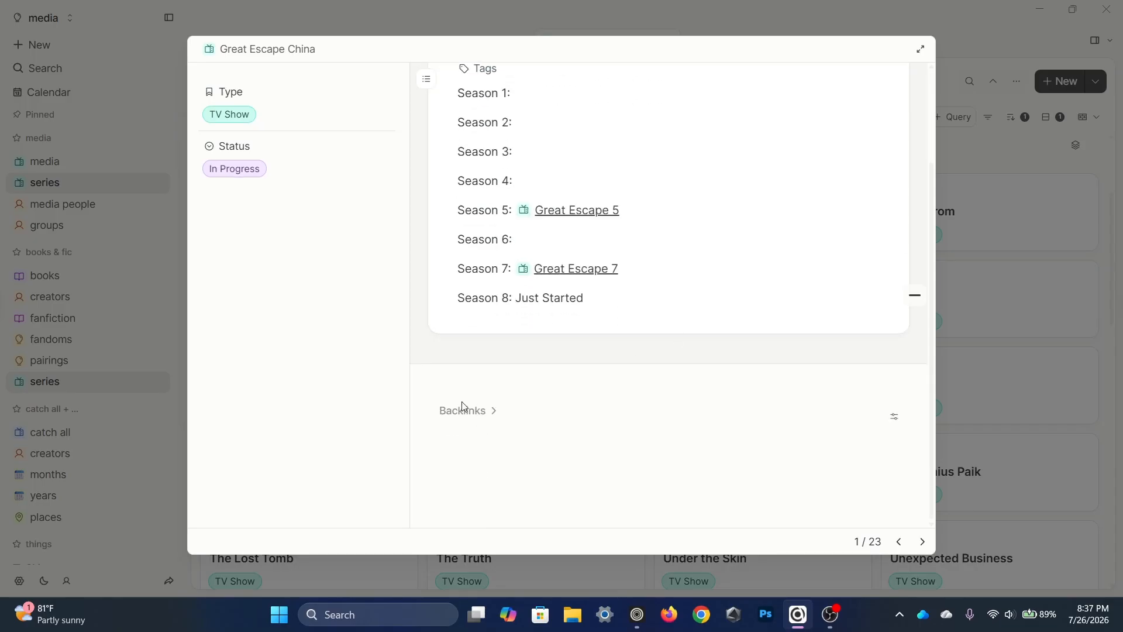
pyautogui.scroll(2, 664, 408)
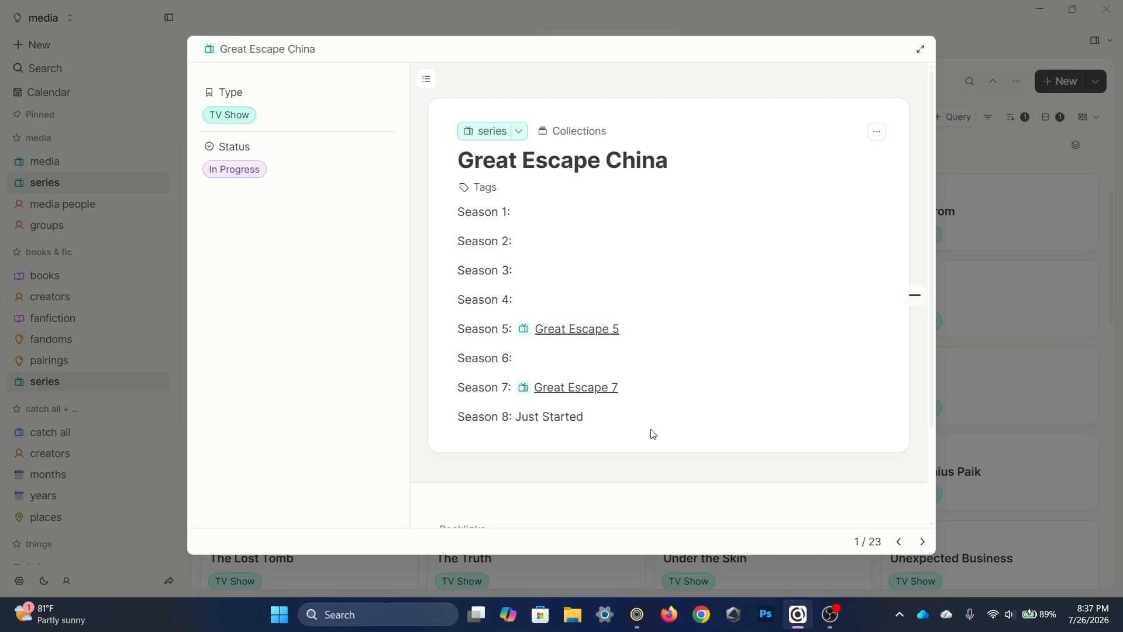
pyautogui.click(1041, 405)
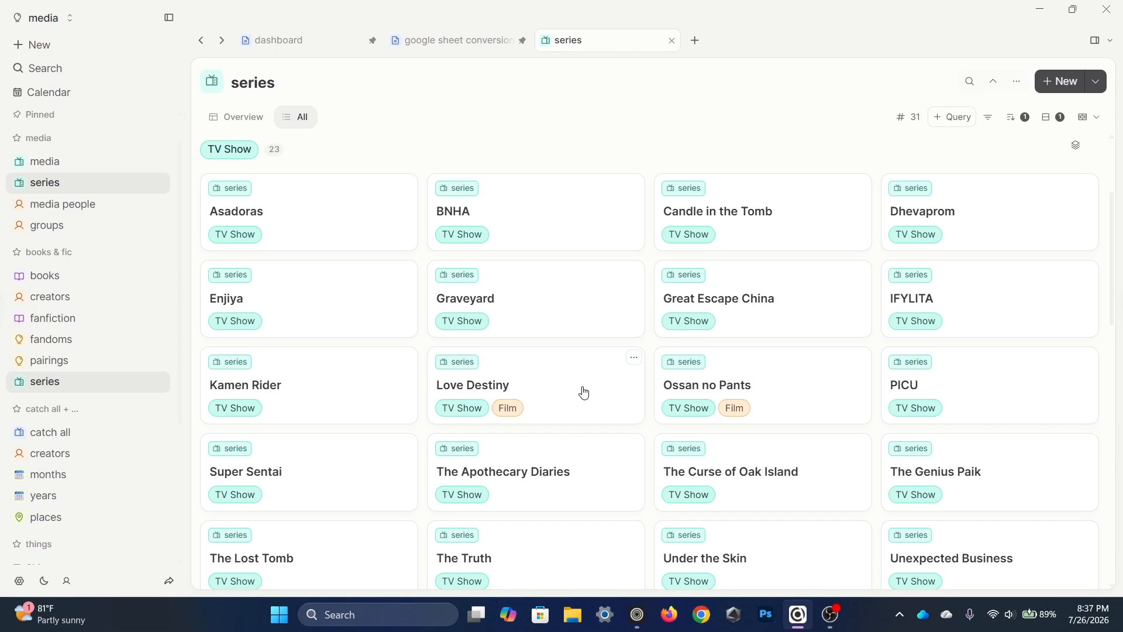
# Browse the Kamen Rider series page and its Kamen Rider Saber and Revice entries.
pyautogui.click(300, 378)
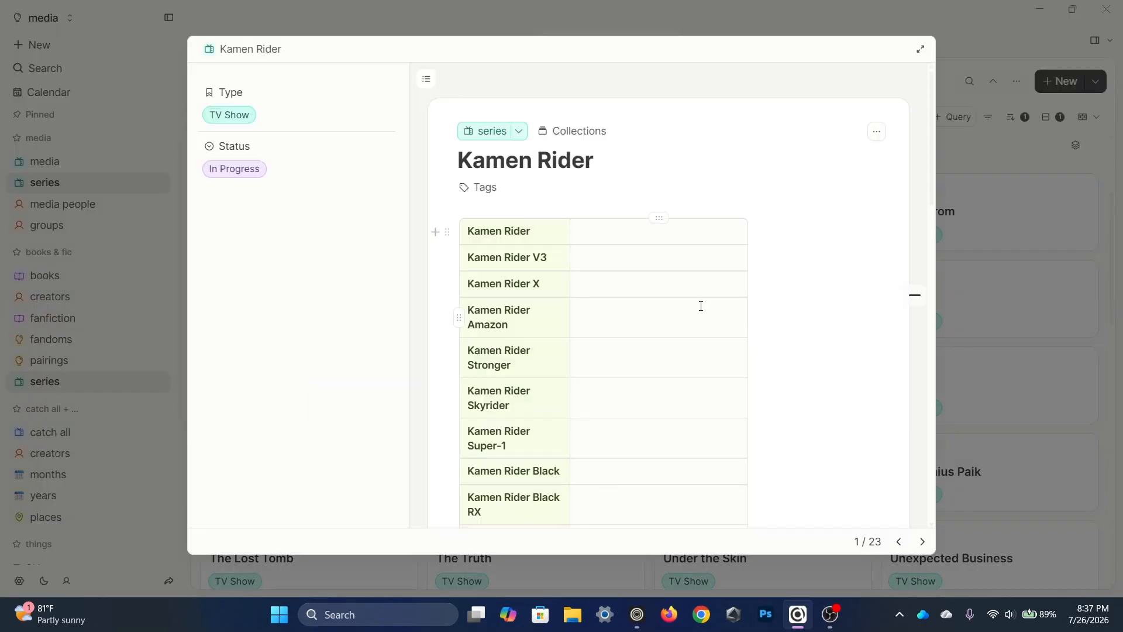
pyautogui.scroll(-3, 701, 306)
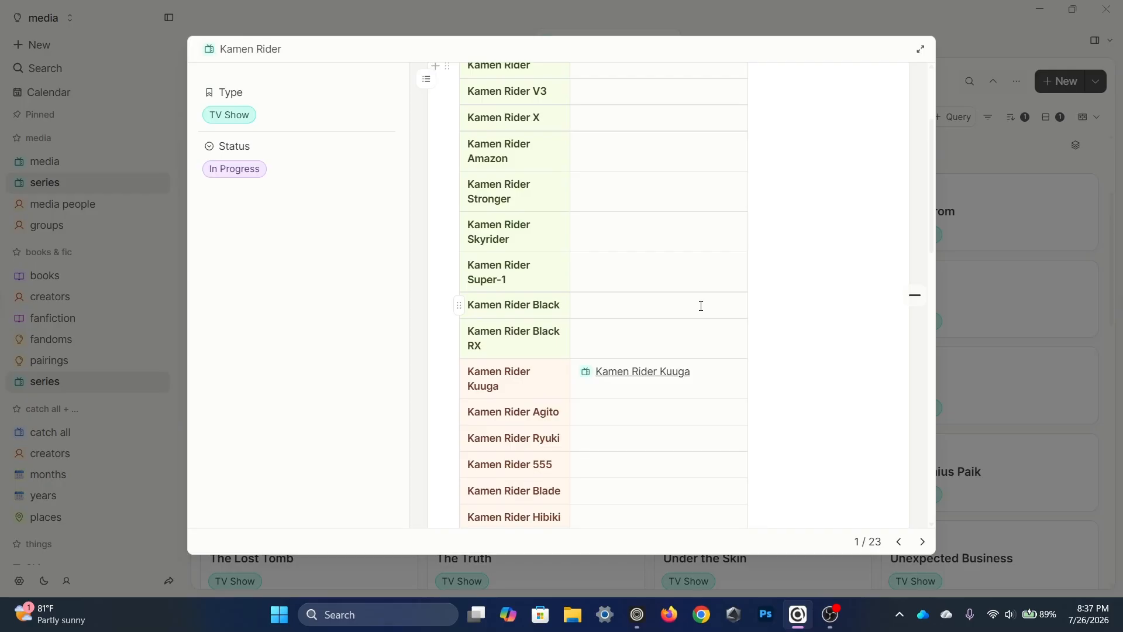
pyautogui.scroll(-3, 701, 306)
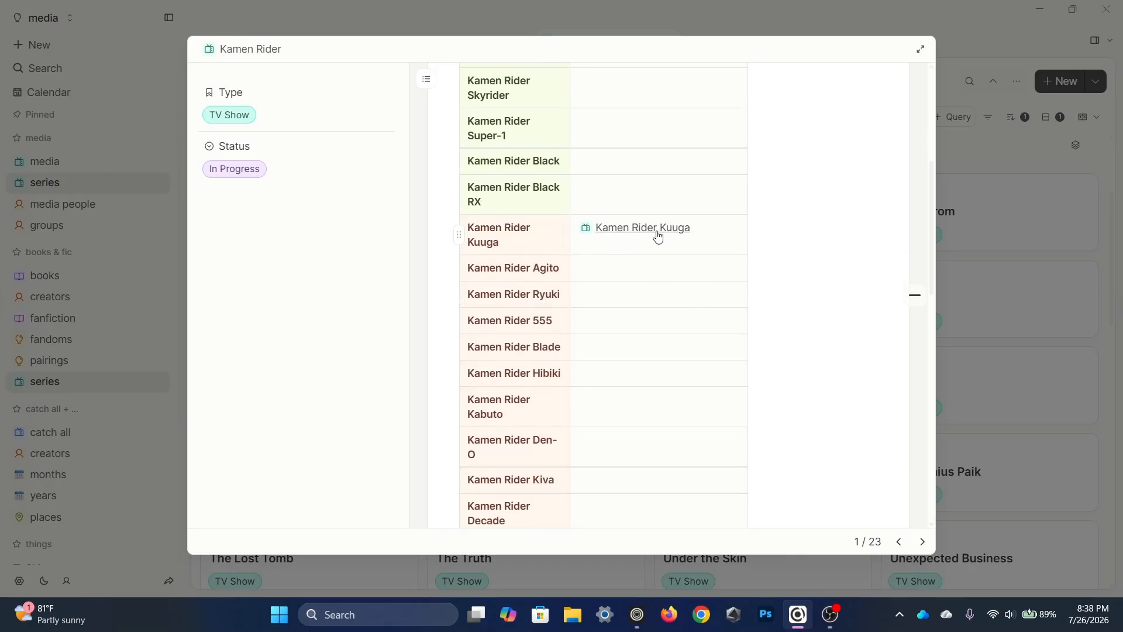
pyautogui.moveTo(656, 237)
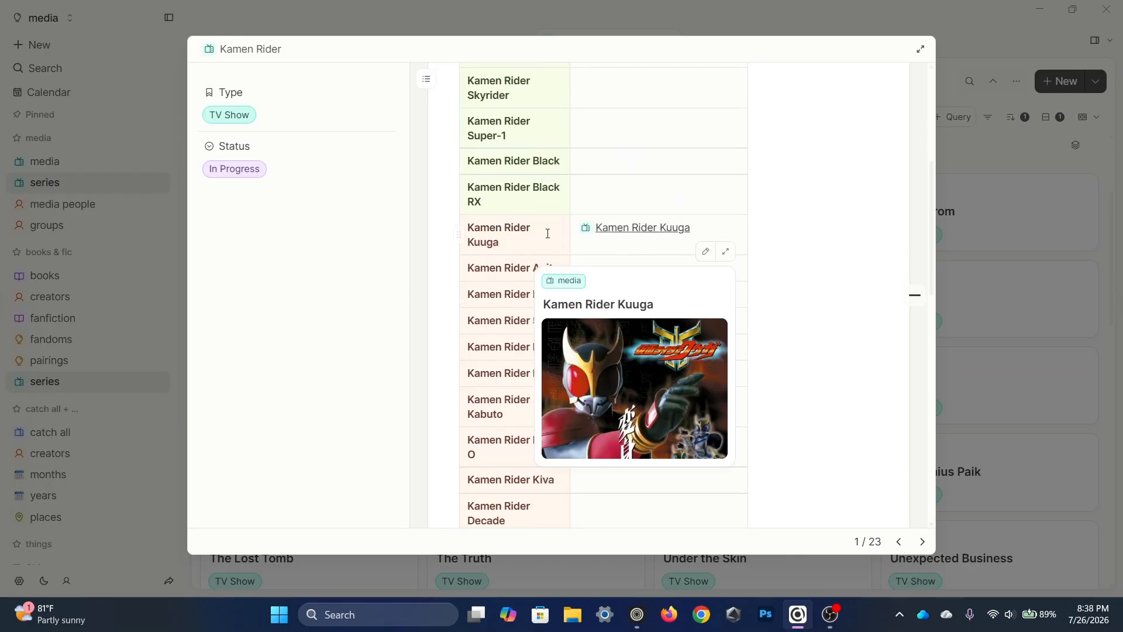
pyautogui.scroll(-9, 802, 323)
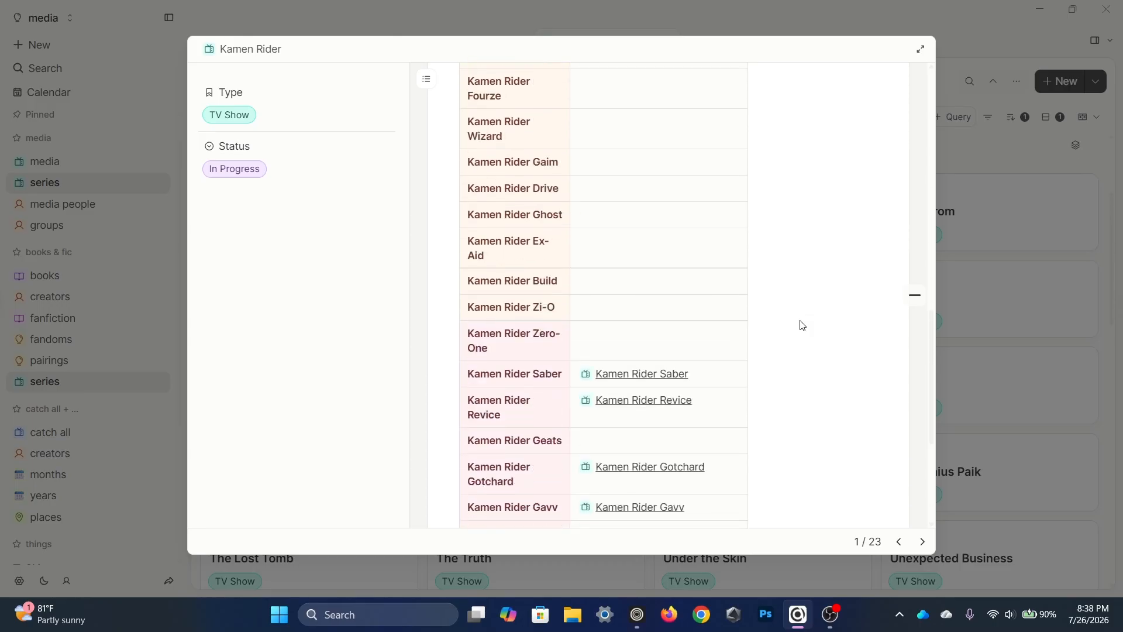
pyautogui.scroll(-2, 802, 325)
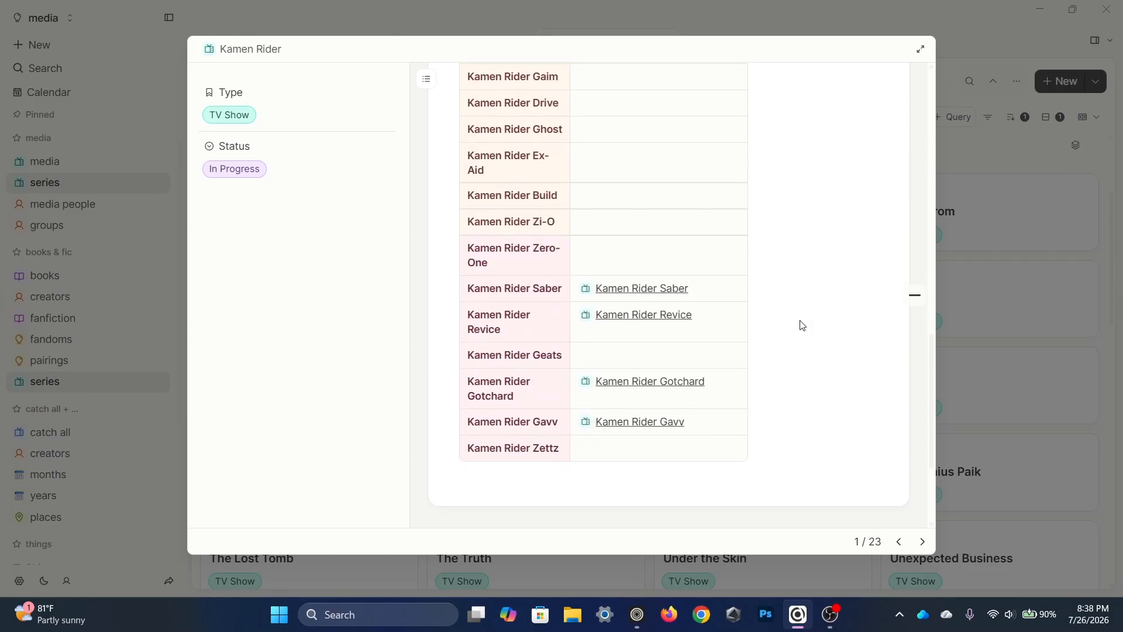
pyautogui.click(711, 287)
pyautogui.press('Down')
pyautogui.press('Up')
pyautogui.click(997, 286)
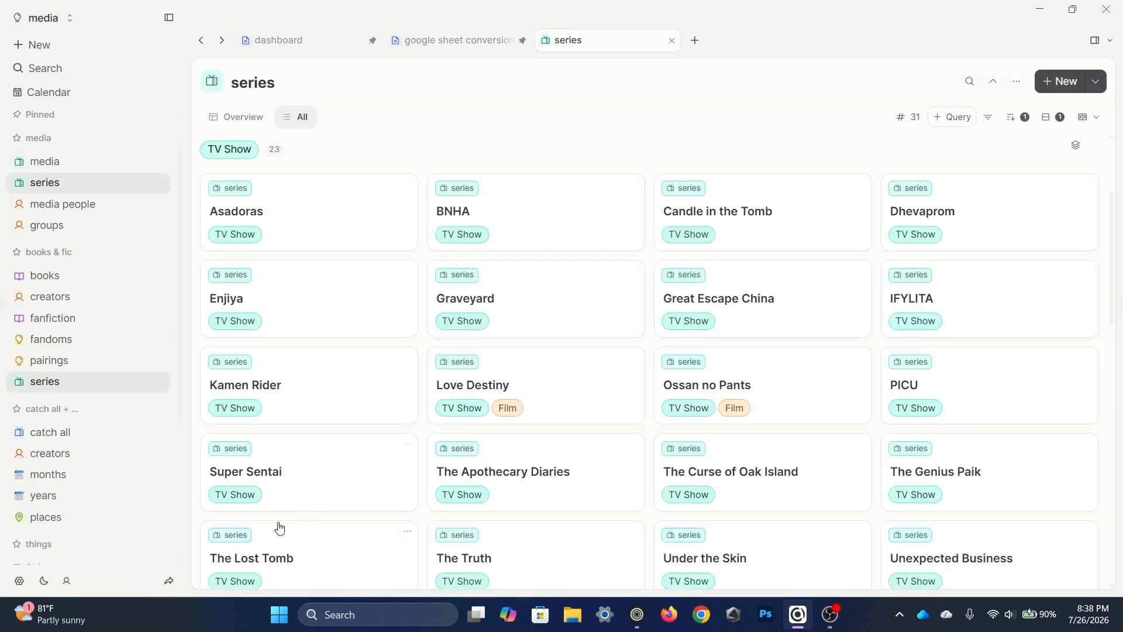
# Review the Super Sentai series page and collapse its Backlinks list.
pyautogui.click(306, 496)
pyautogui.click(416, 448)
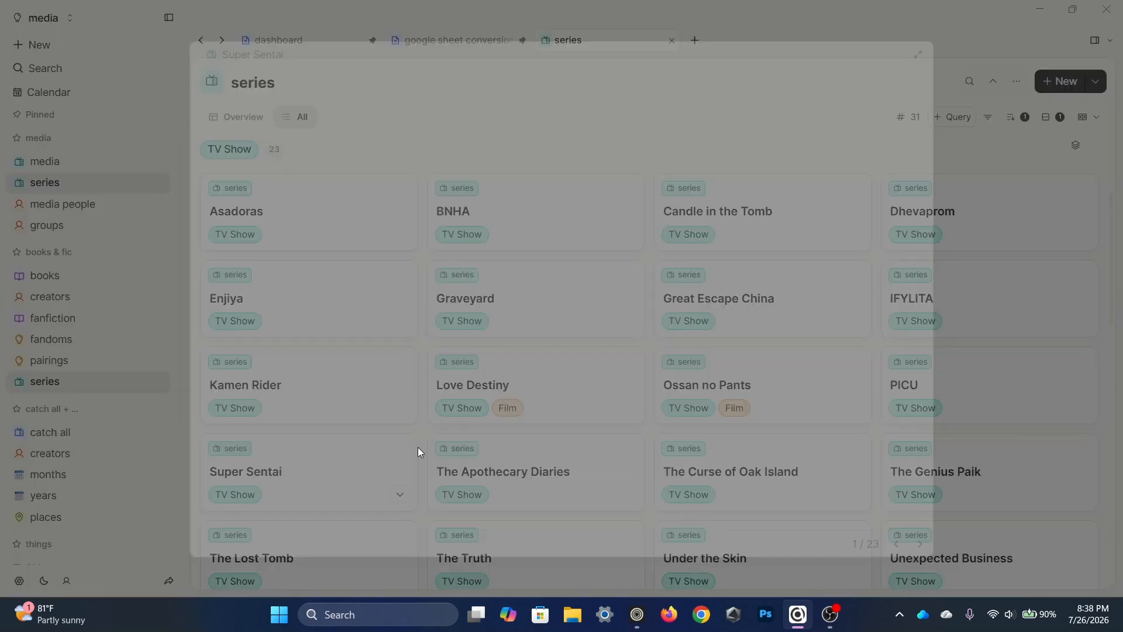
pyautogui.scroll(-20, 620, 325)
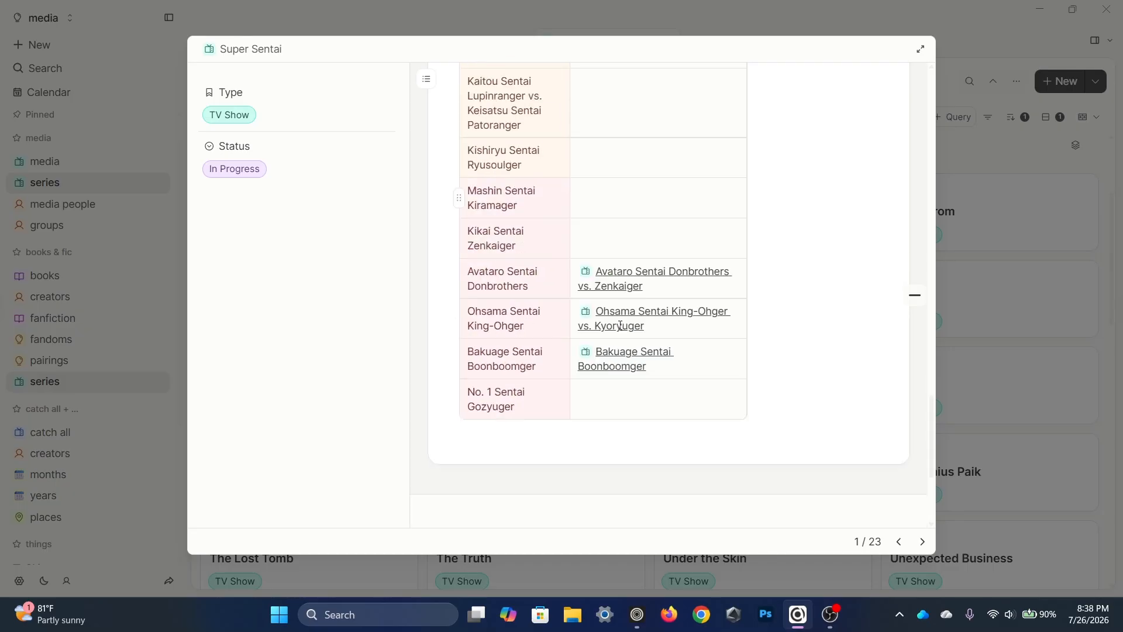
pyautogui.scroll(1, 620, 325)
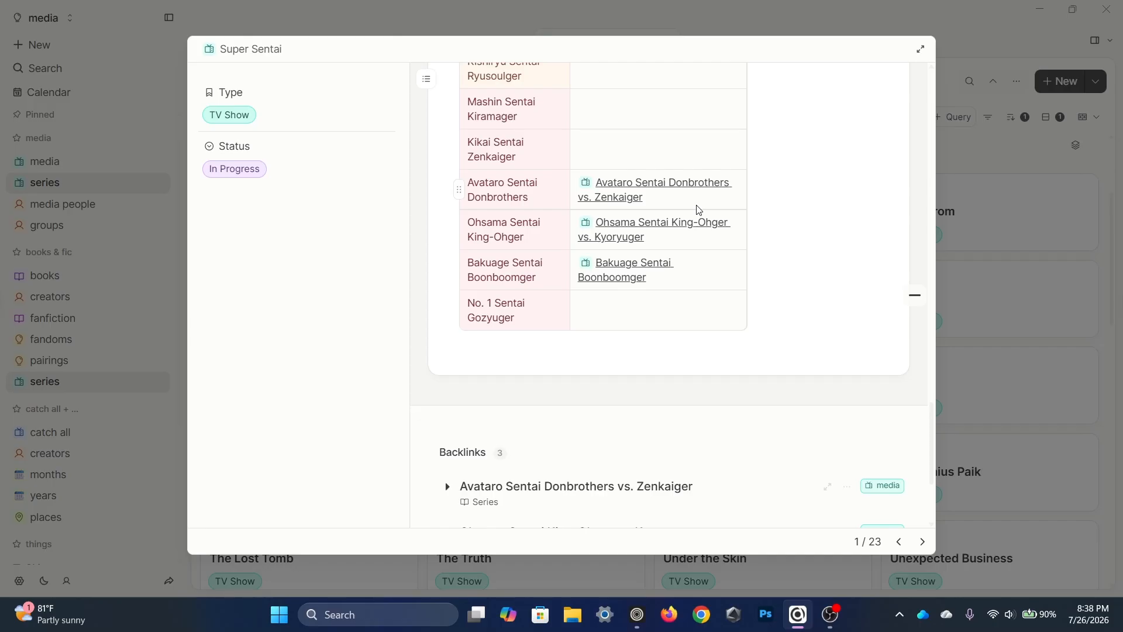
pyautogui.click(509, 452)
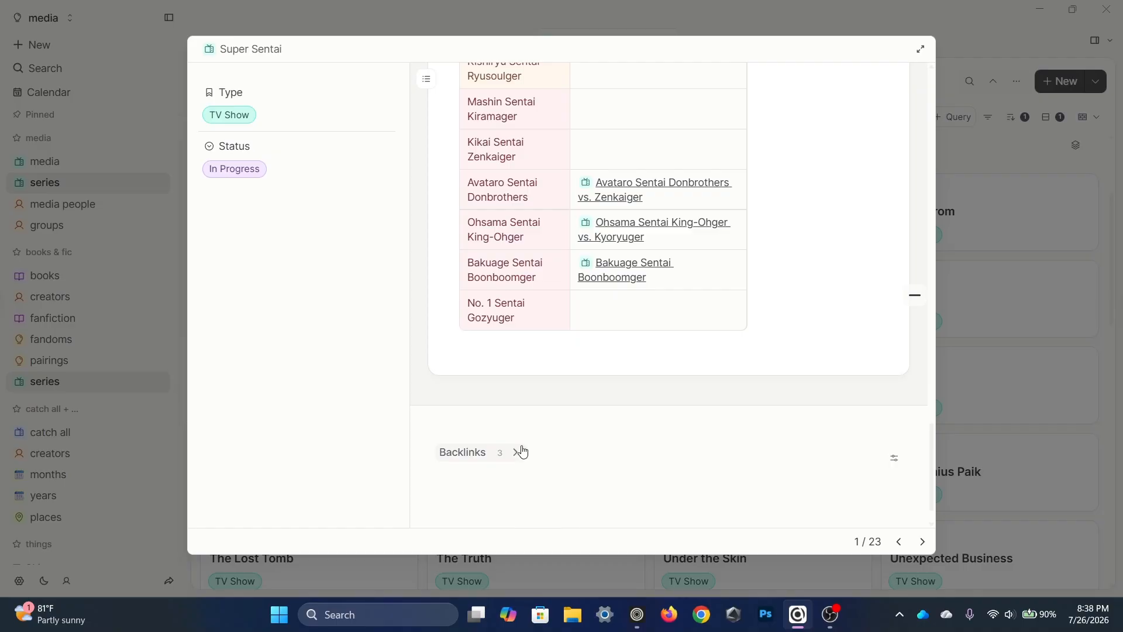
pyautogui.click(1057, 300)
# Open the Asadoras series page and scroll through its table.
pyautogui.click(269, 221)
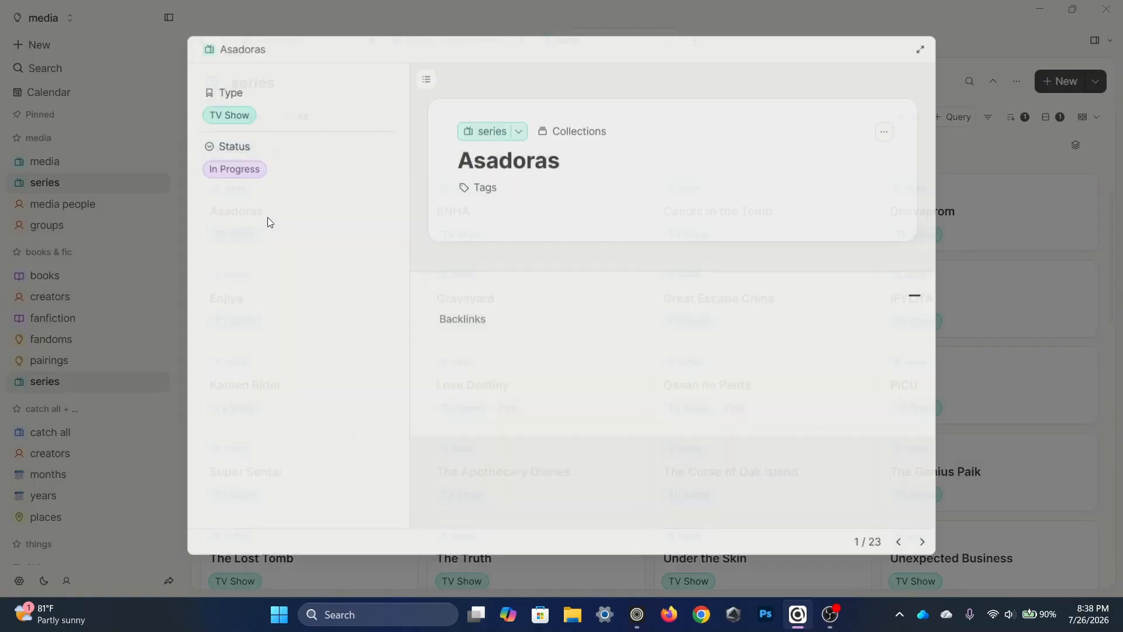
pyautogui.scroll(-15, 660, 313)
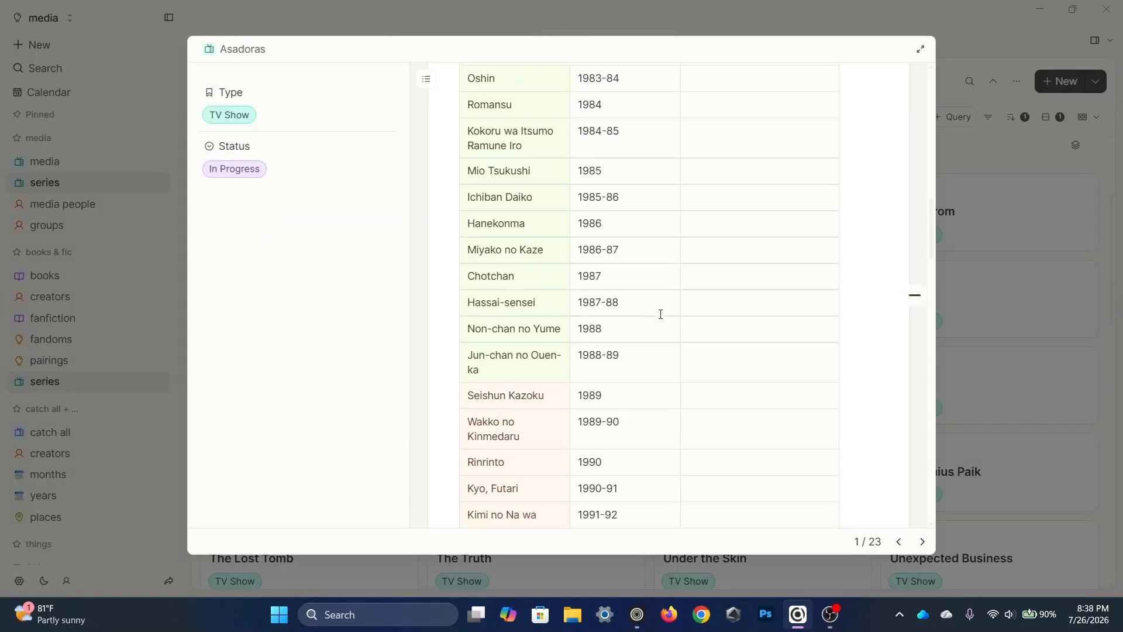
pyautogui.scroll(-15, 659, 314)
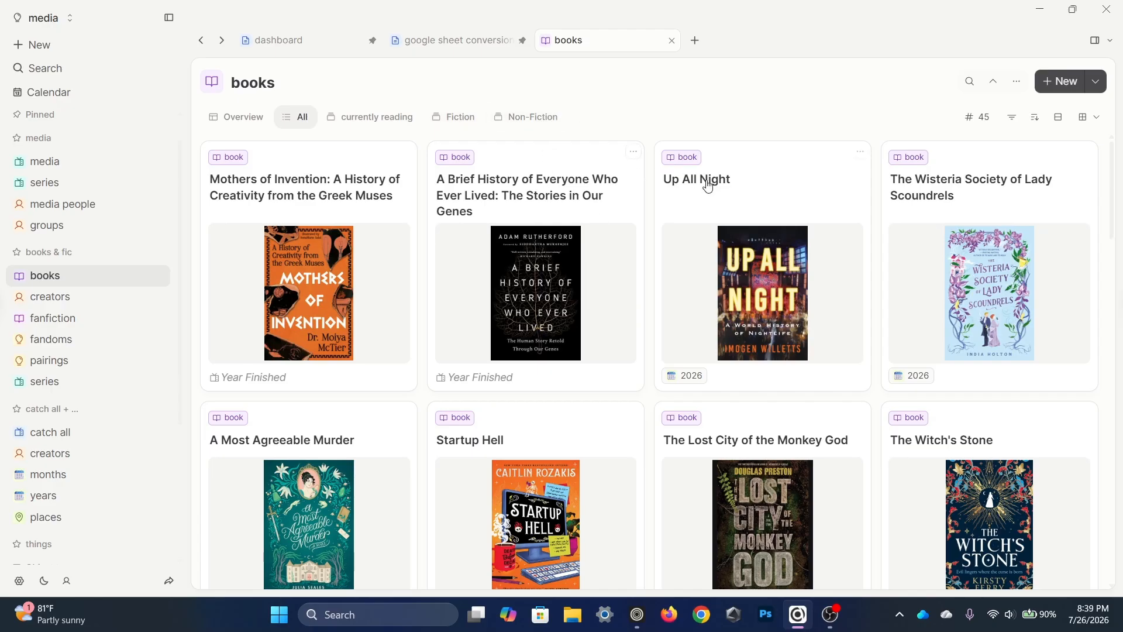
pyautogui.click(735, 200)
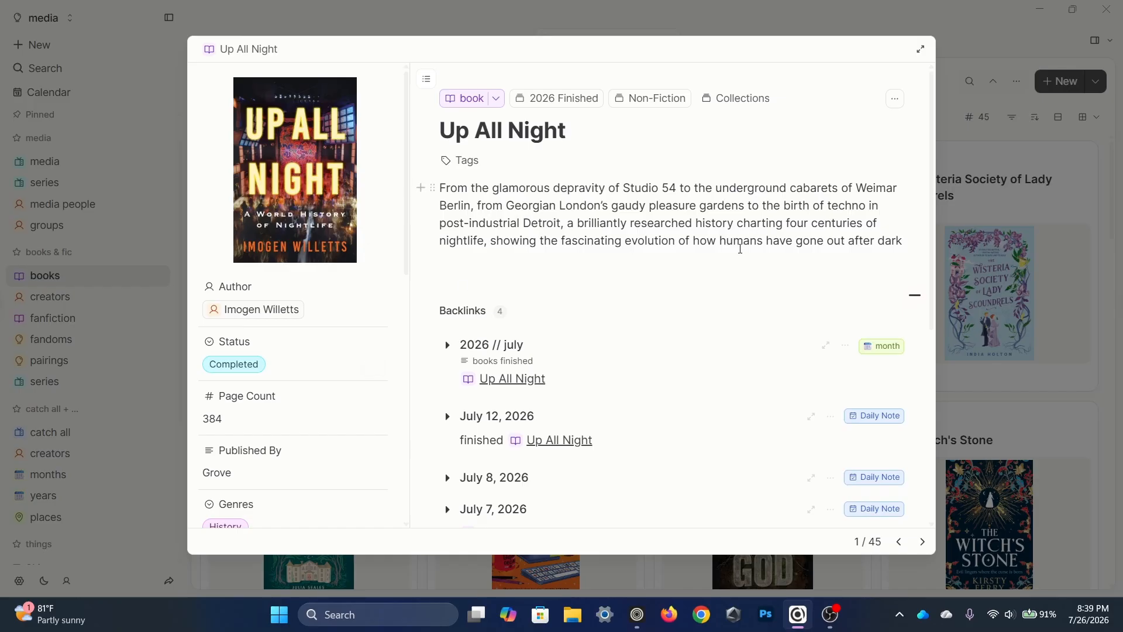
pyautogui.scroll(-2, 740, 249)
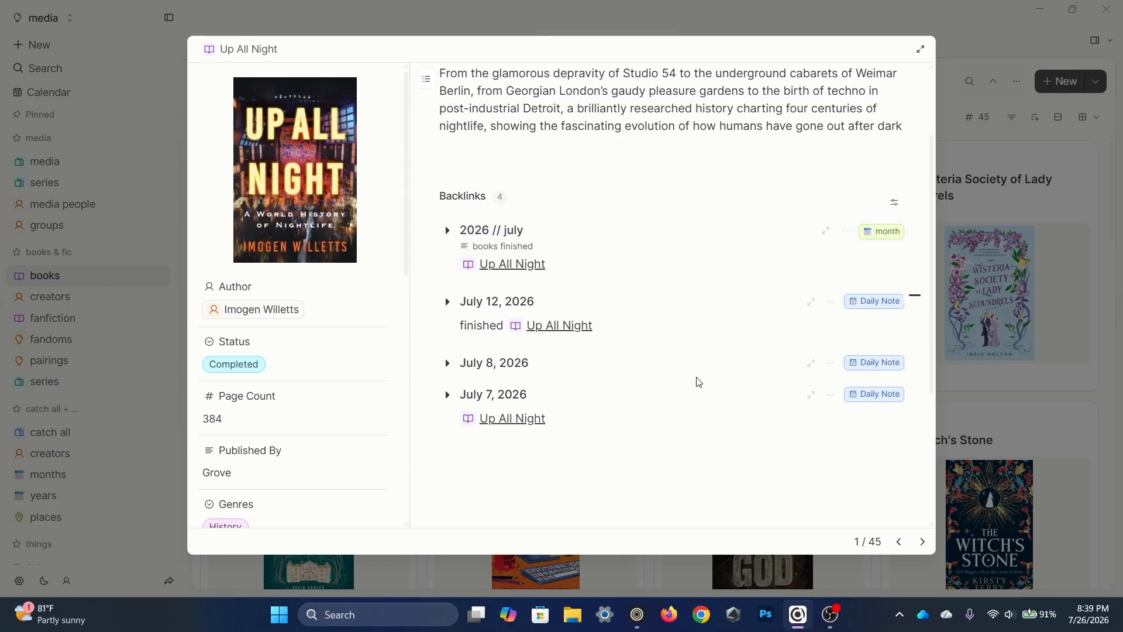
pyautogui.scroll(-4, 321, 406)
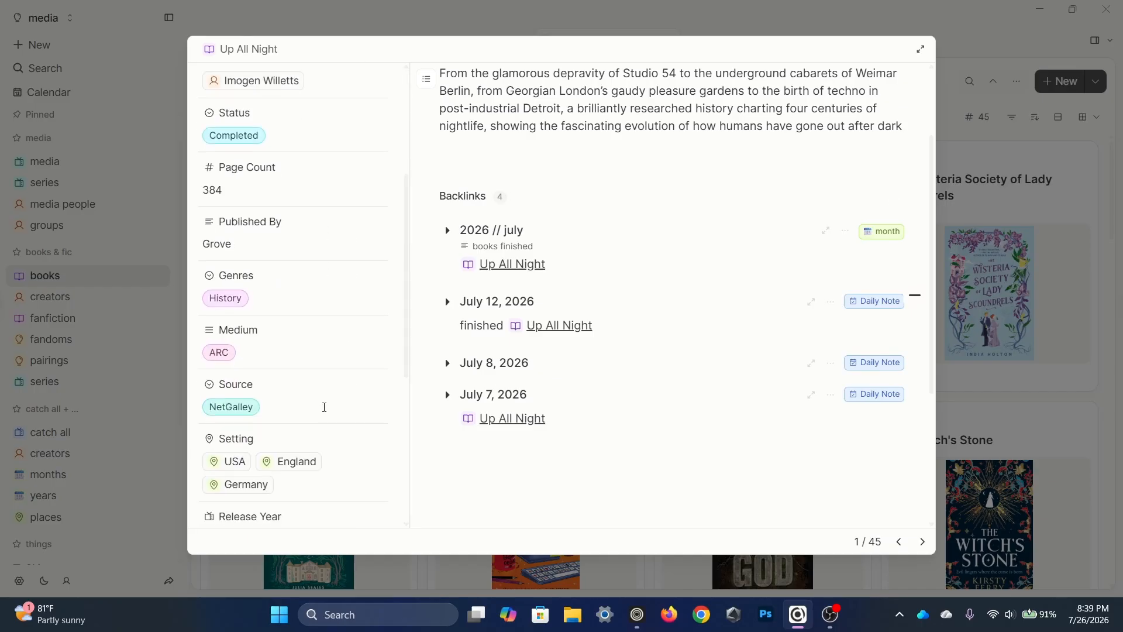
pyautogui.scroll(-1, 323, 411)
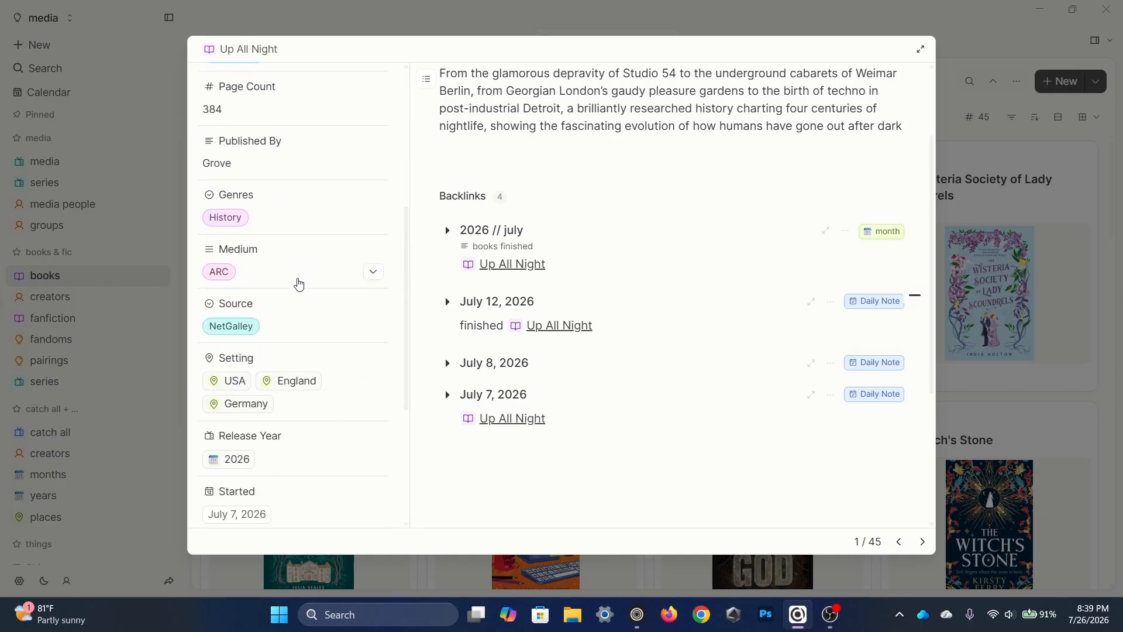
pyautogui.scroll(-3, 319, 333)
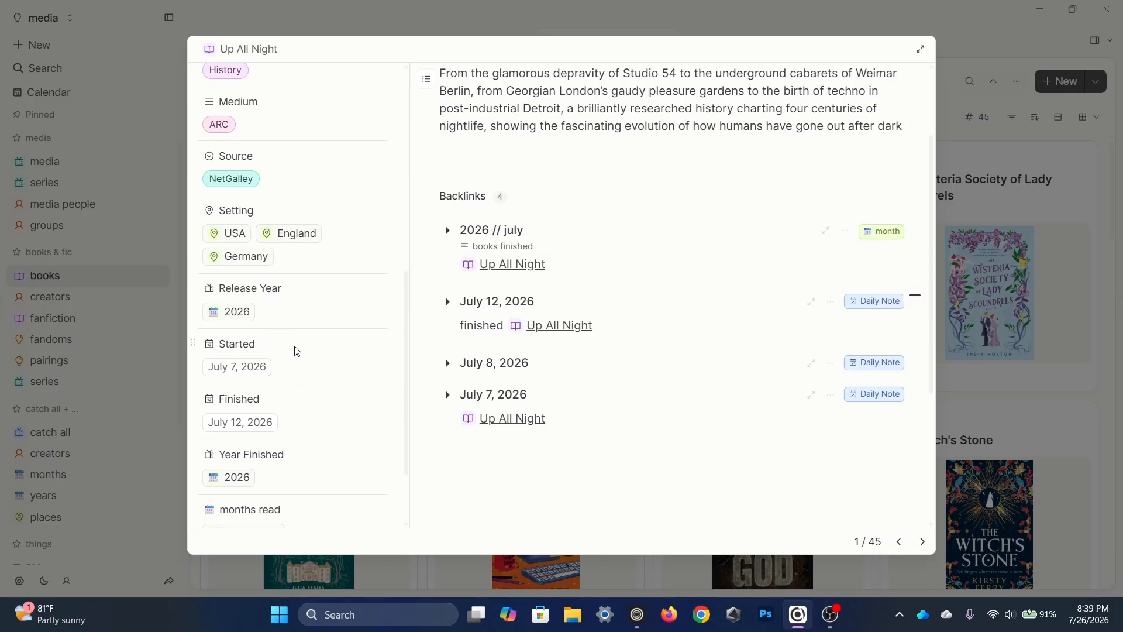
pyautogui.scroll(-3, 294, 401)
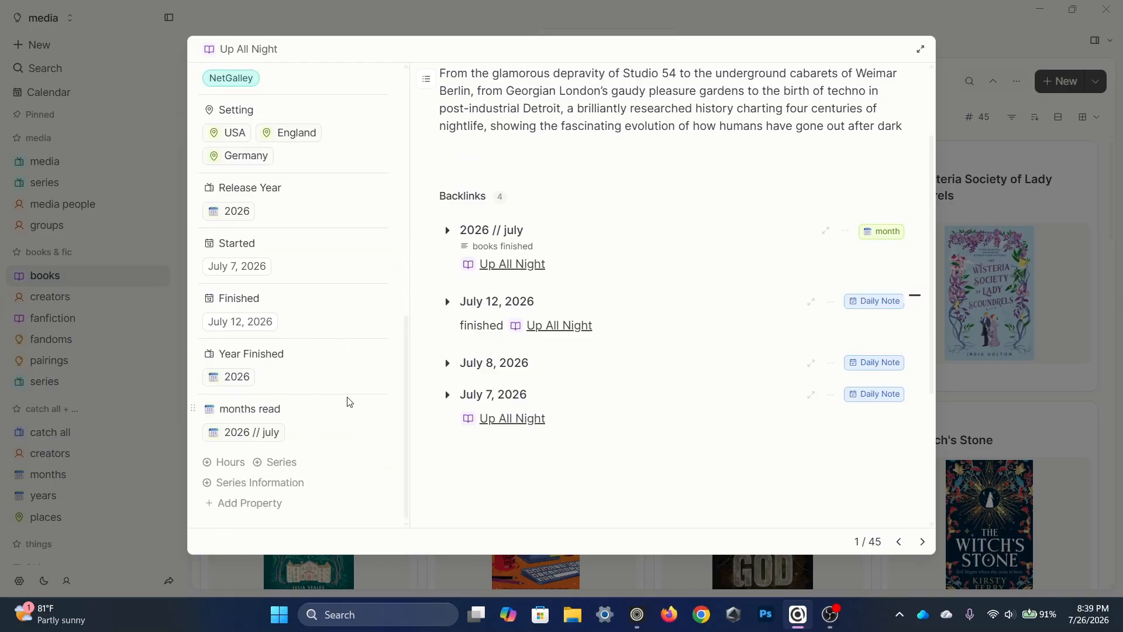
pyautogui.press('Escape')
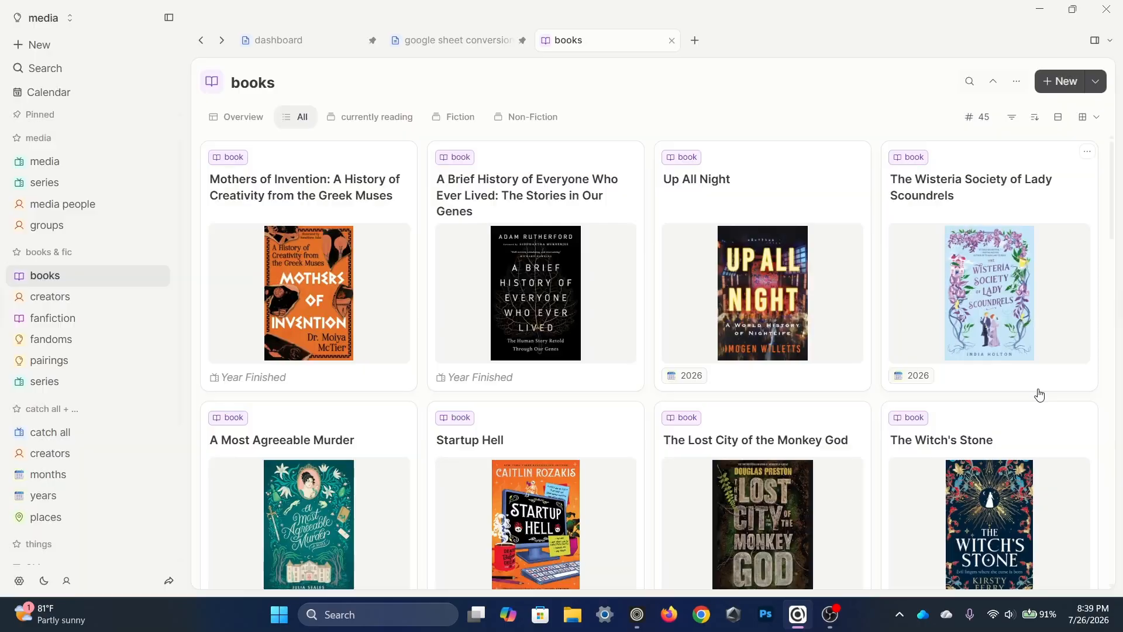
# Set The Lost City of the Monkey God's Finished date to July 26, 2026, Year Finished 2026.
pyautogui.scroll(-1, 764, 392)
pyautogui.click(765, 391)
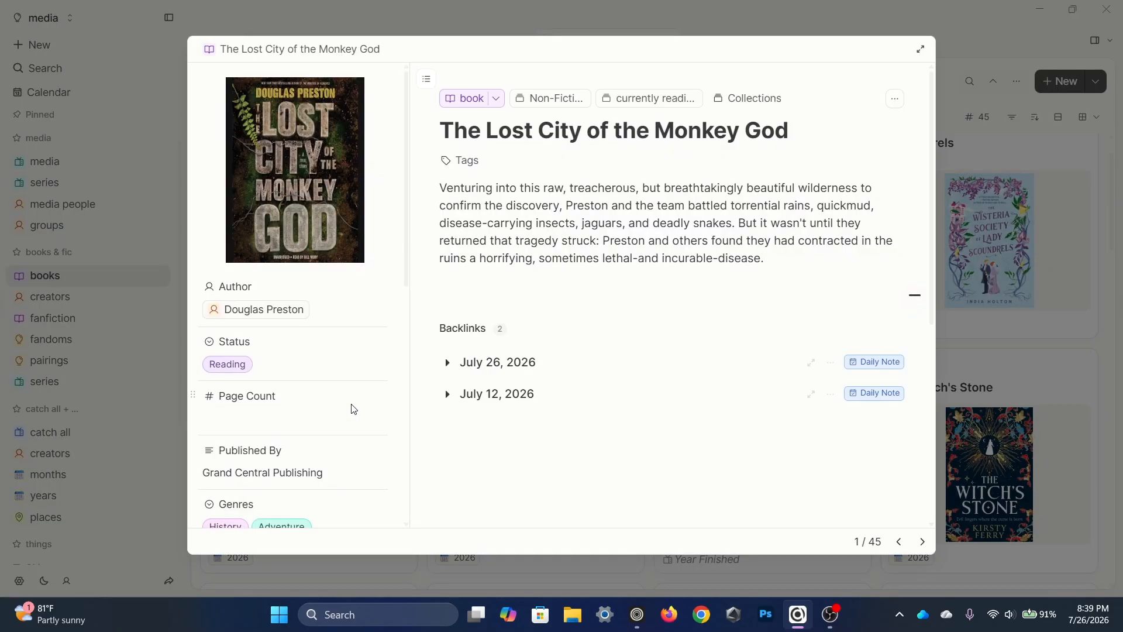
pyautogui.scroll(-5, 352, 406)
pyautogui.scroll(-3, 351, 408)
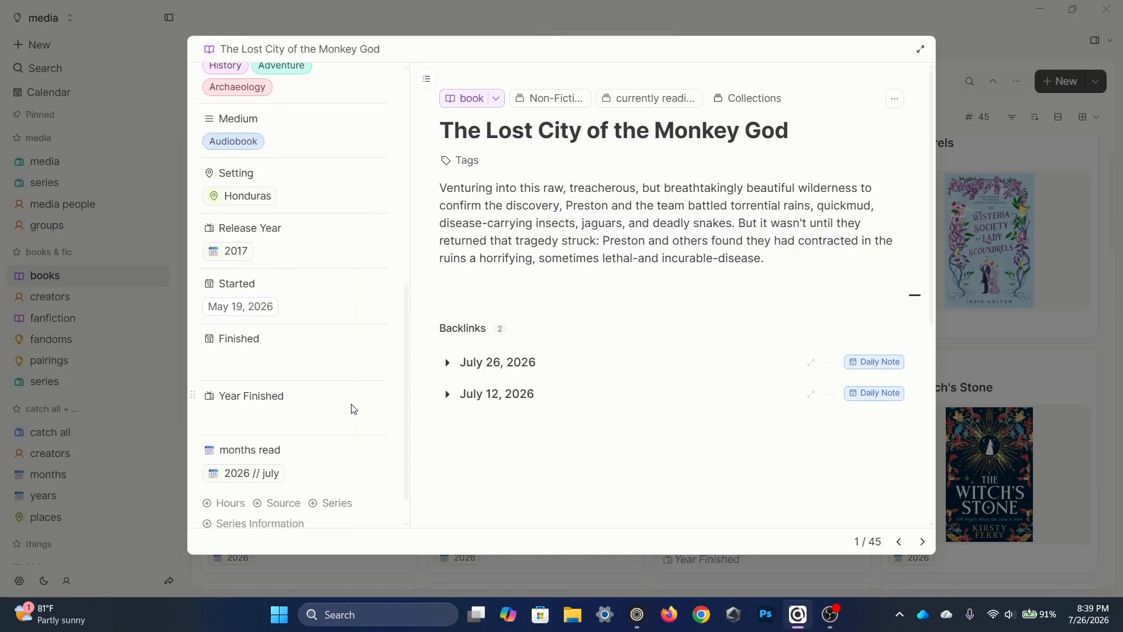
pyautogui.click(245, 361)
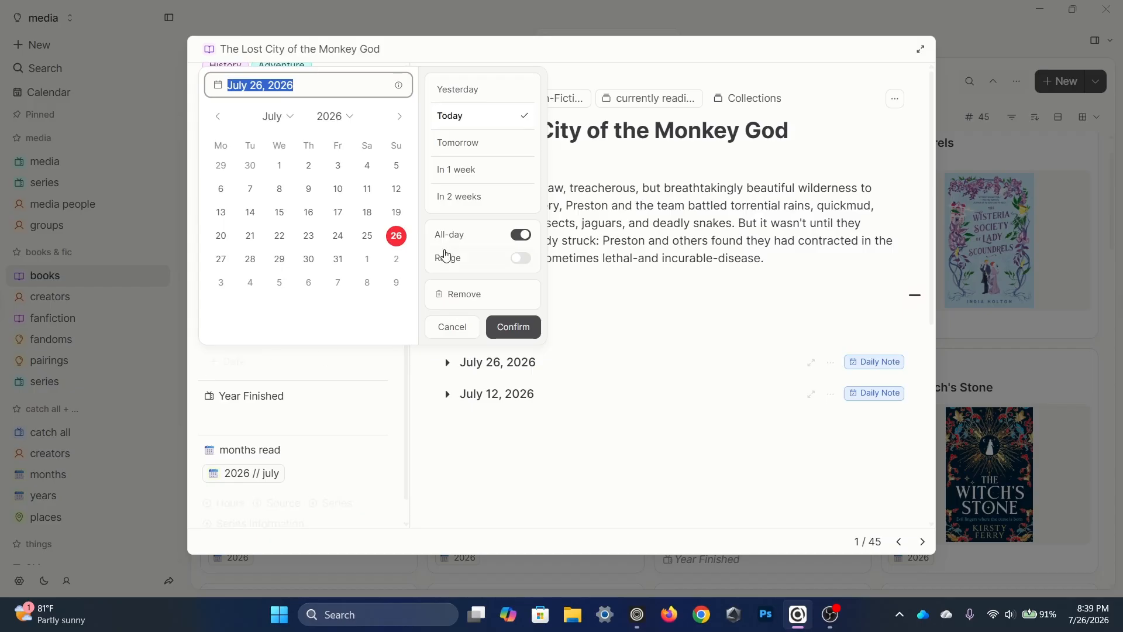
pyautogui.click(287, 425)
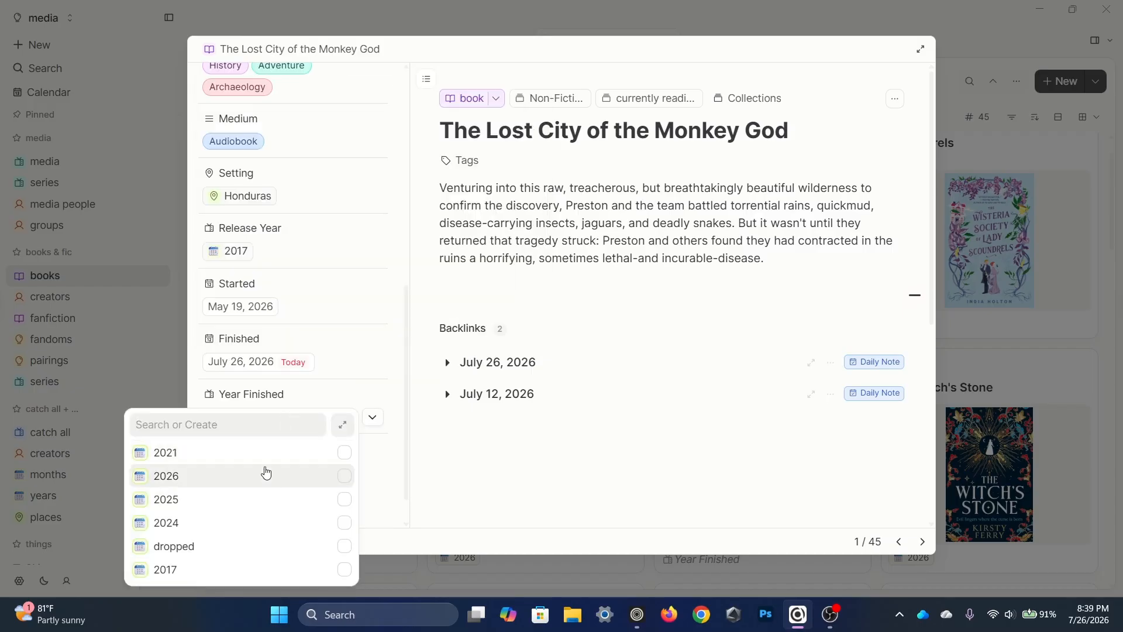
pyautogui.click(265, 477)
pyautogui.click(549, 467)
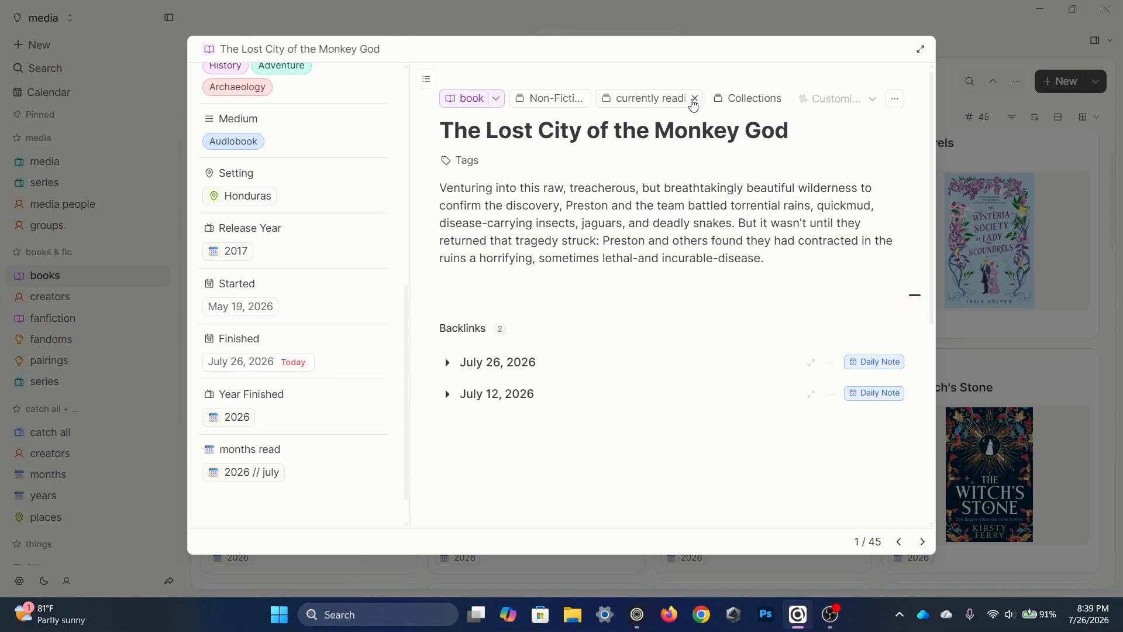
# Move the book from the 'currently reading' collection to '2026 Finished'.
pyautogui.click(693, 101)
pyautogui.click(642, 101)
pyautogui.click(644, 149)
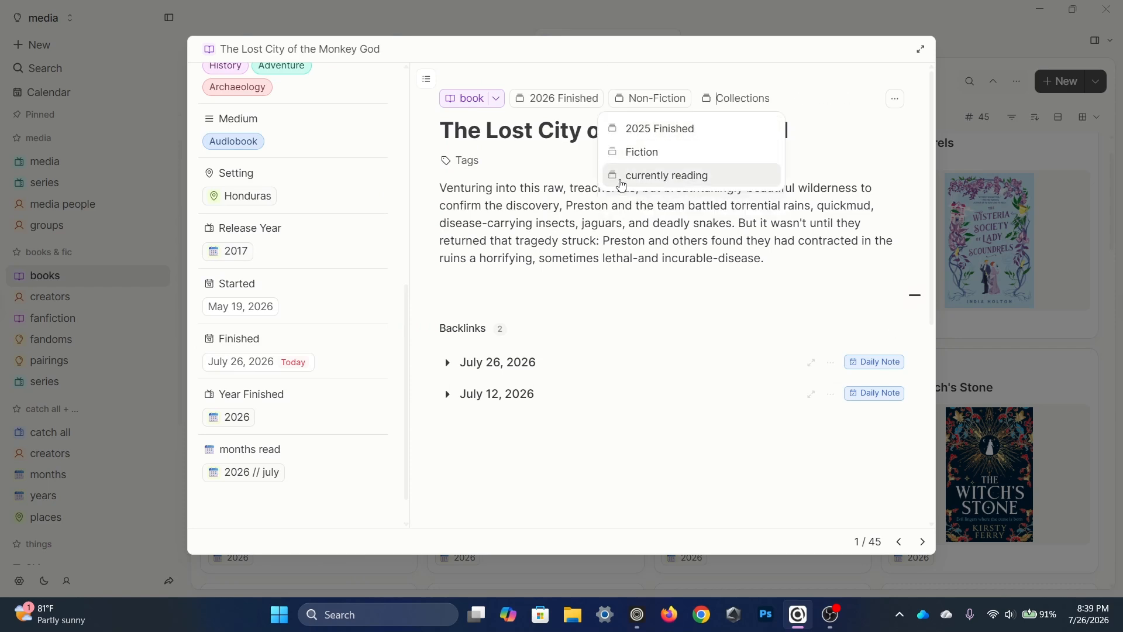
pyautogui.click(541, 247)
pyautogui.scroll(10, 231, 279)
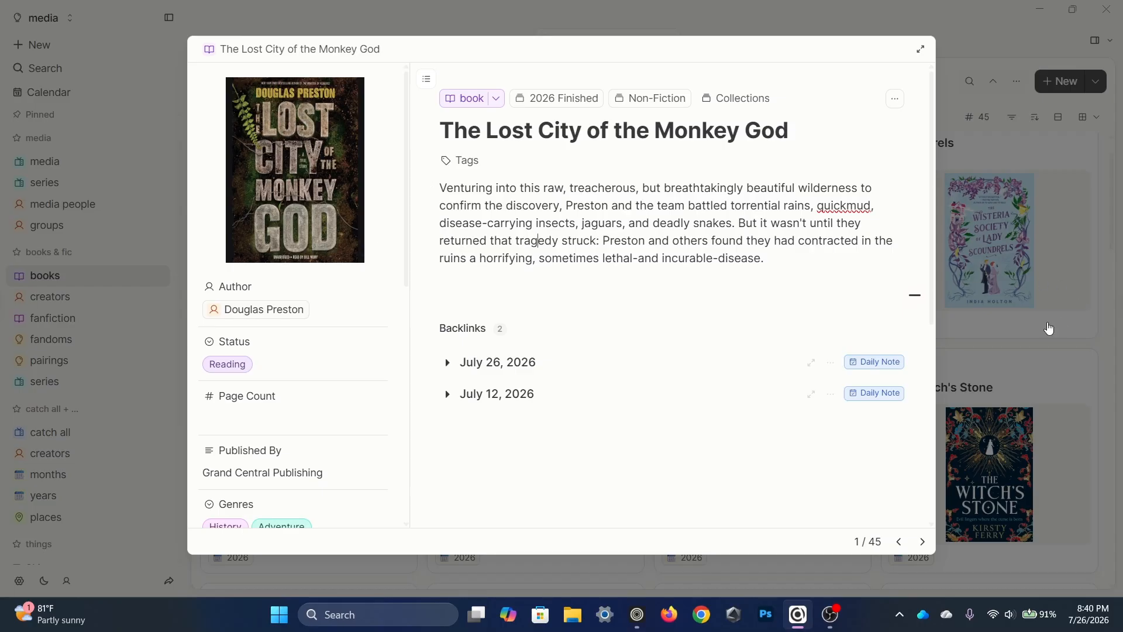
pyautogui.click(1049, 329)
pyautogui.click(64, 298)
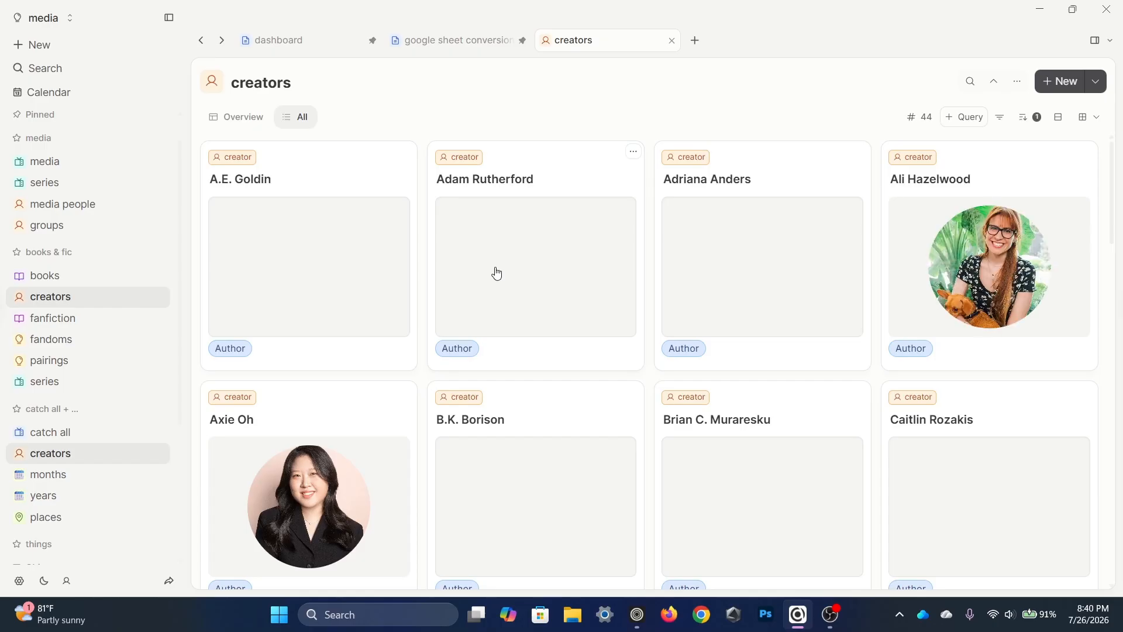
# Tag the creator Critical Role Productions with the Youtuber category.
pyautogui.scroll(-10, 496, 273)
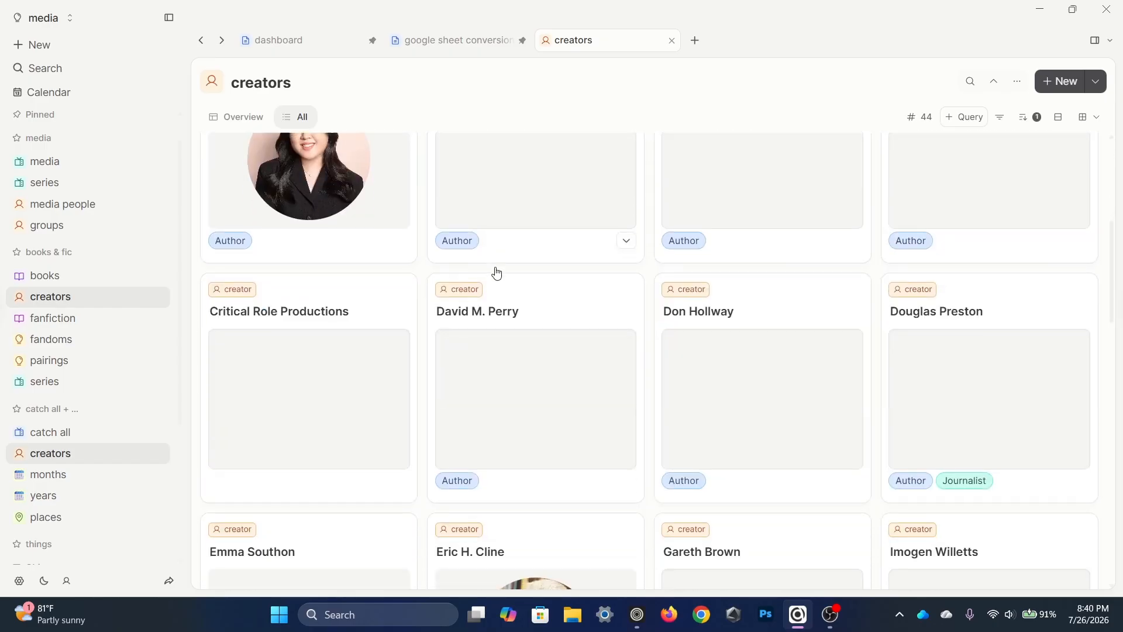
pyautogui.scroll(-4, 653, 340)
pyautogui.scroll(12, 653, 340)
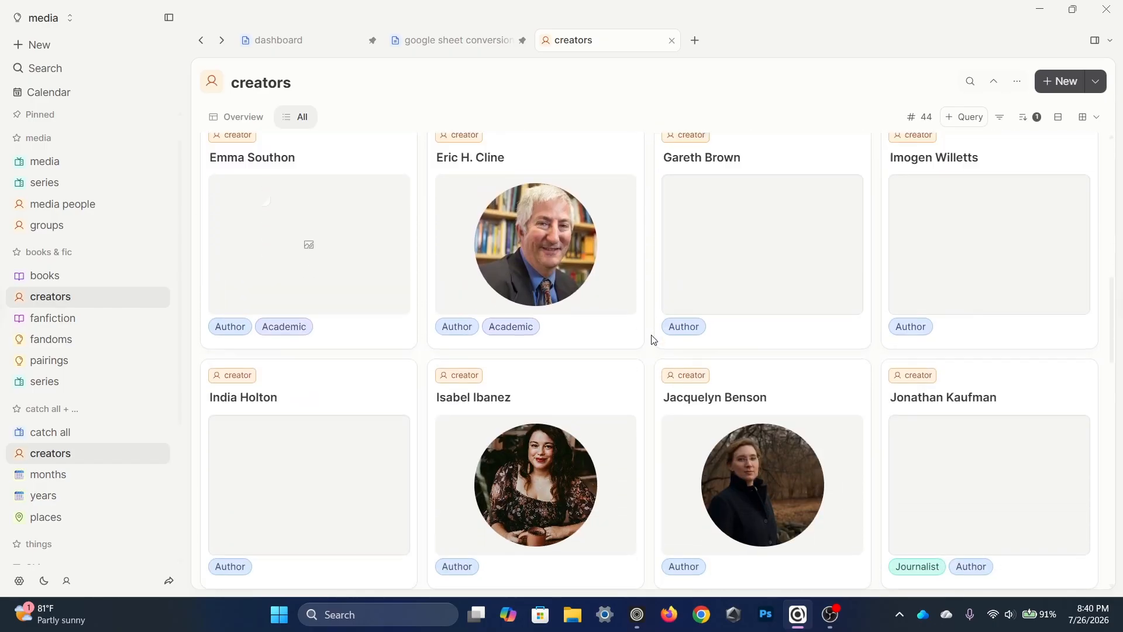
pyautogui.scroll(-2, 653, 340)
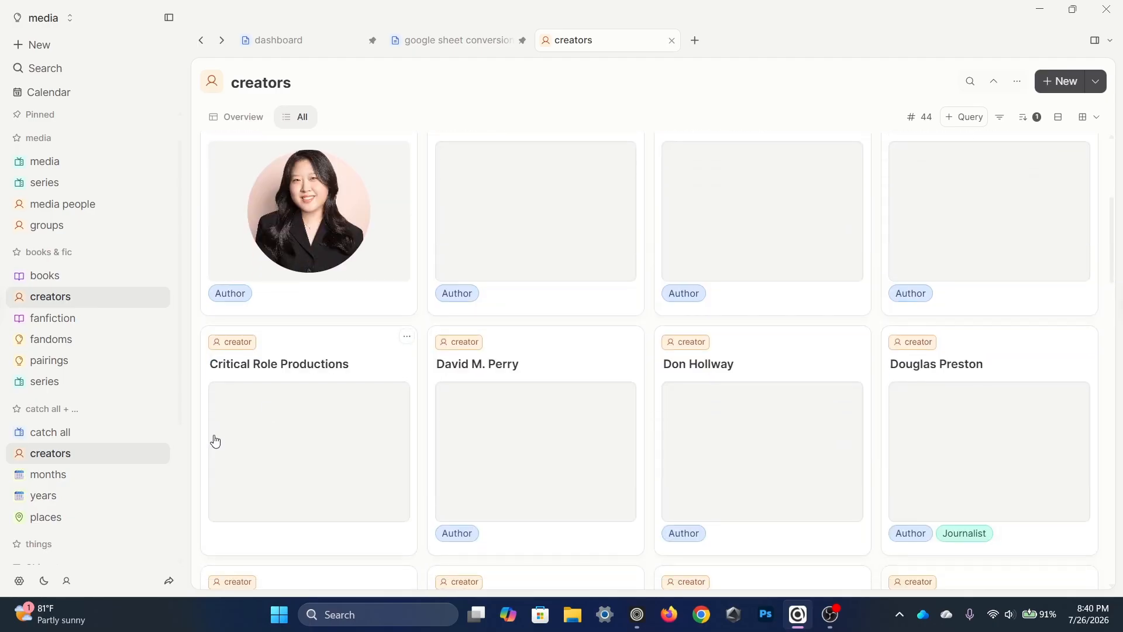
pyautogui.click(304, 373)
pyautogui.click(267, 136)
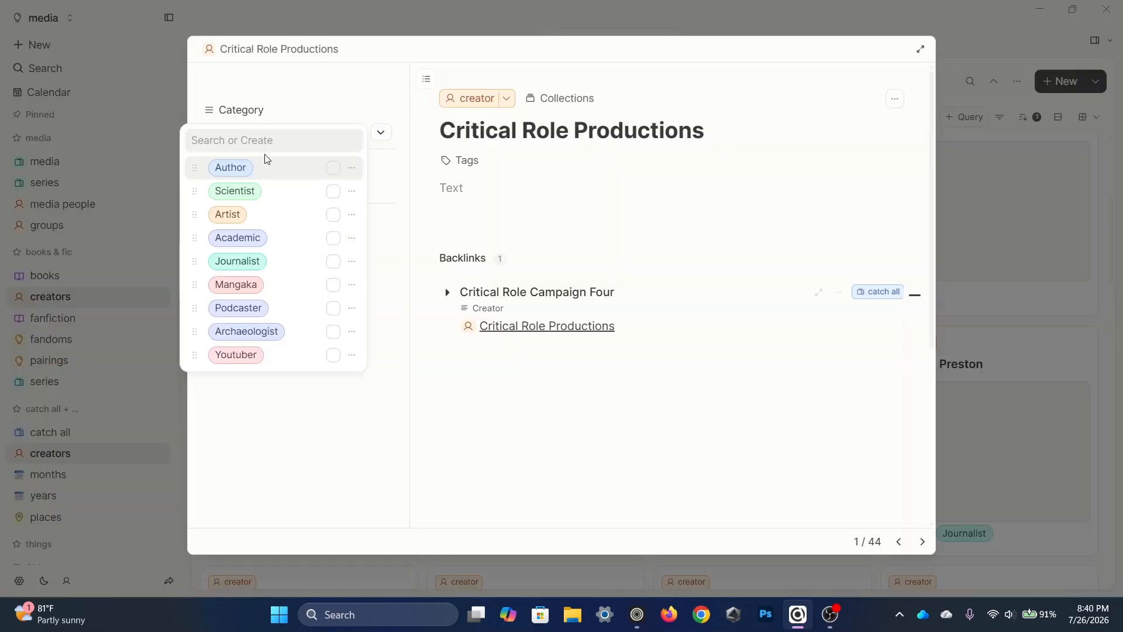
pyautogui.click(287, 361)
pyautogui.click(1041, 248)
# Reopen Critical Role Productions to confirm the Youtuber category, then close it.
pyautogui.click(323, 403)
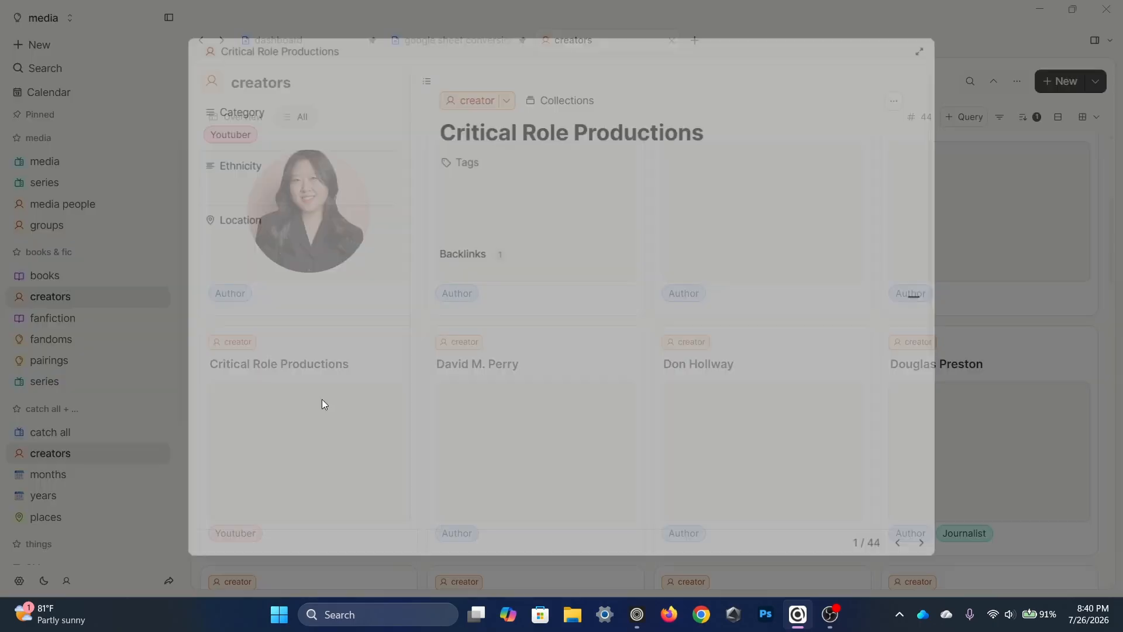
pyautogui.moveTo(595, 334)
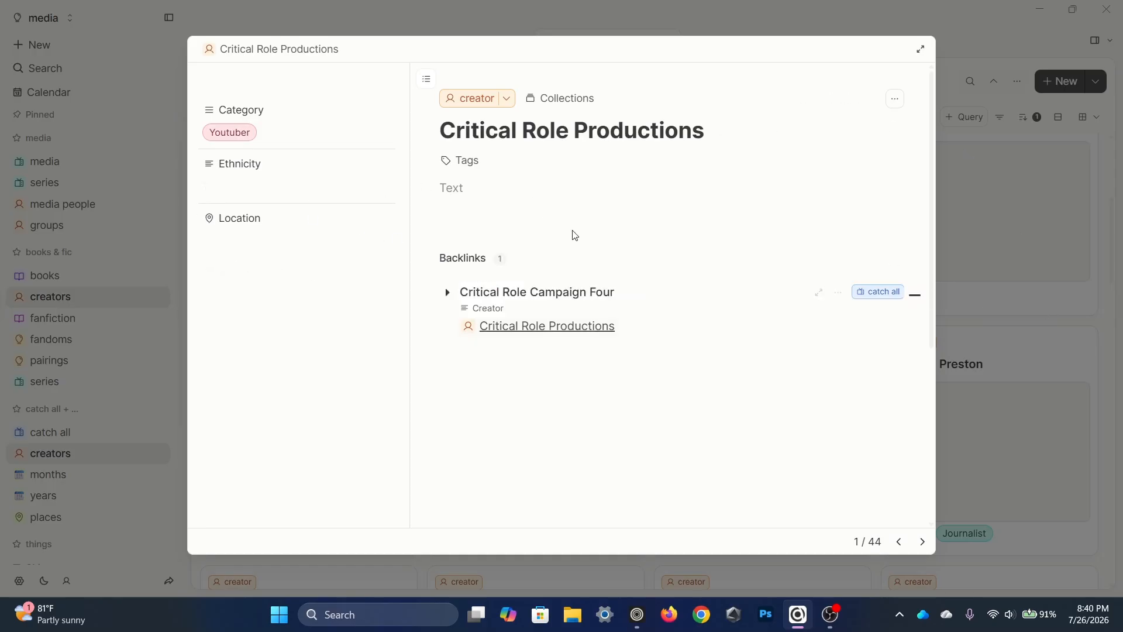
pyautogui.click(954, 240)
pyautogui.scroll(-5, 615, 397)
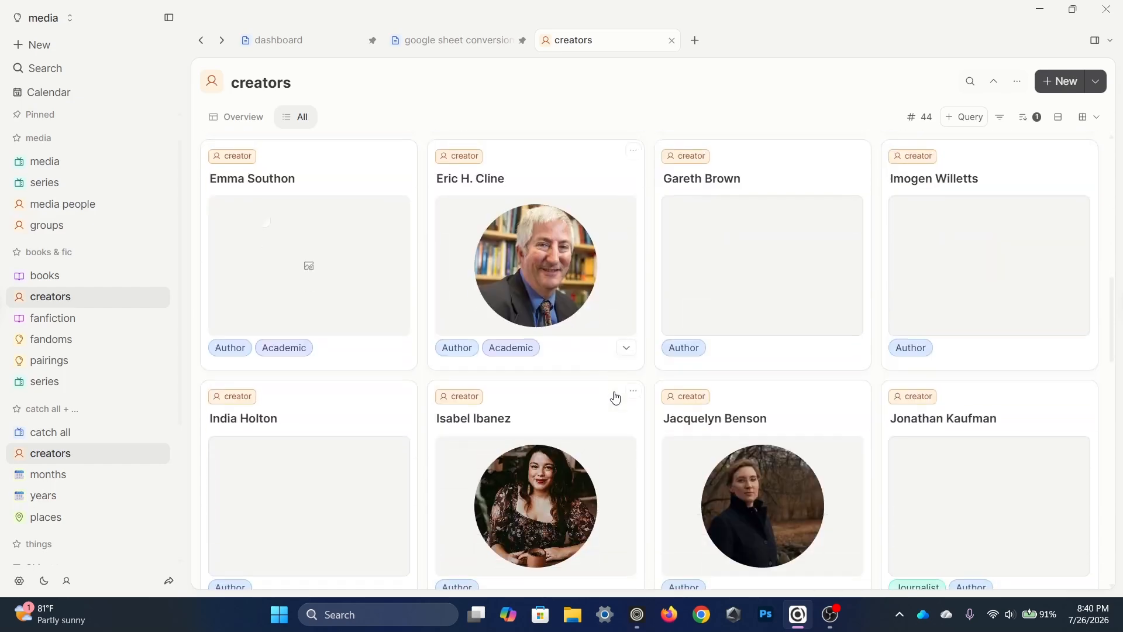
pyautogui.scroll(-15, 615, 397)
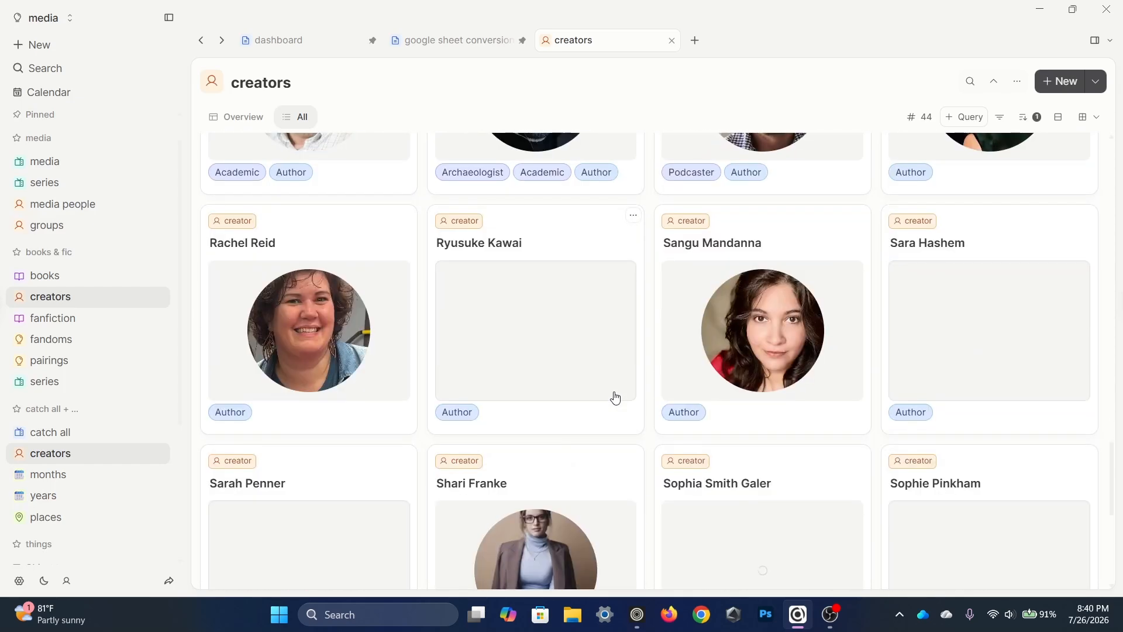
pyautogui.scroll(-2, 614, 397)
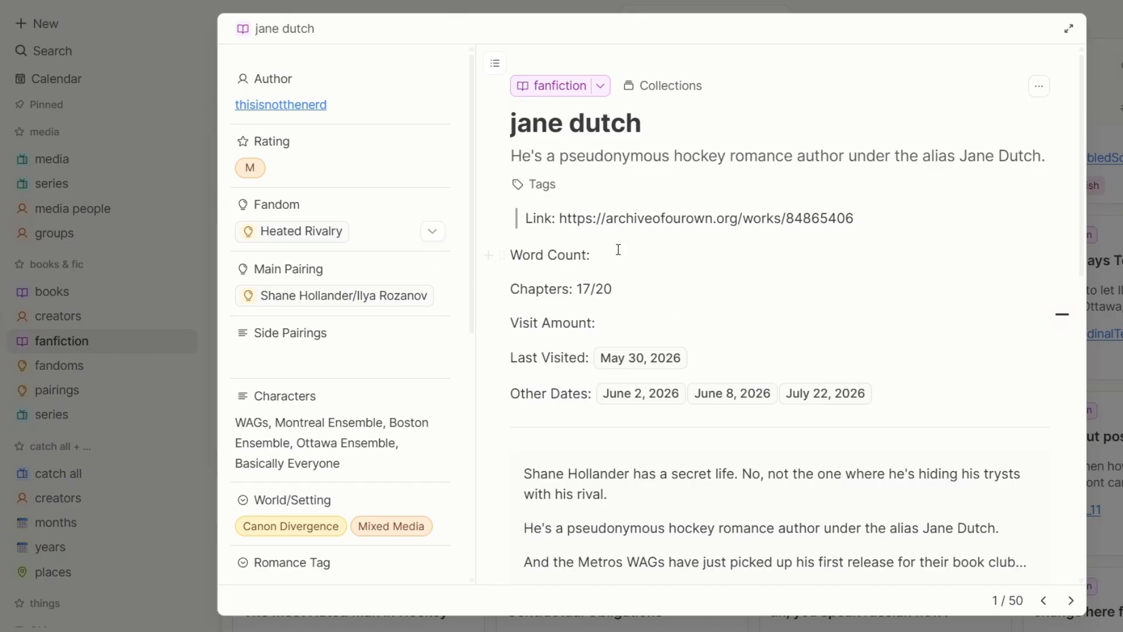
pyautogui.scroll(-5, 389, 314)
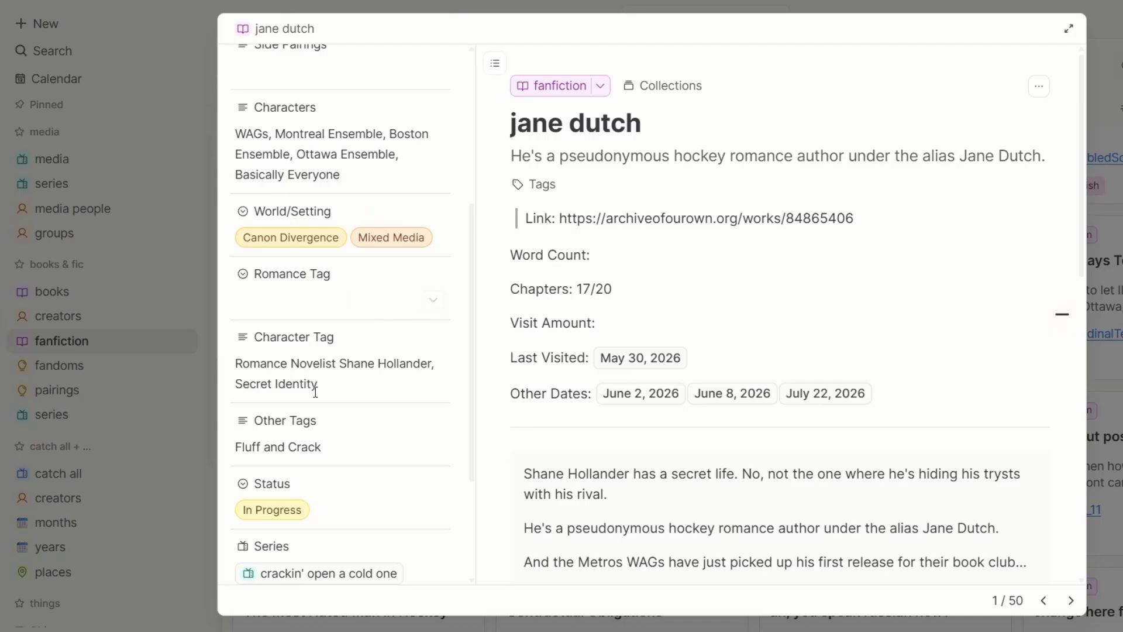
pyautogui.scroll(-3, 341, 480)
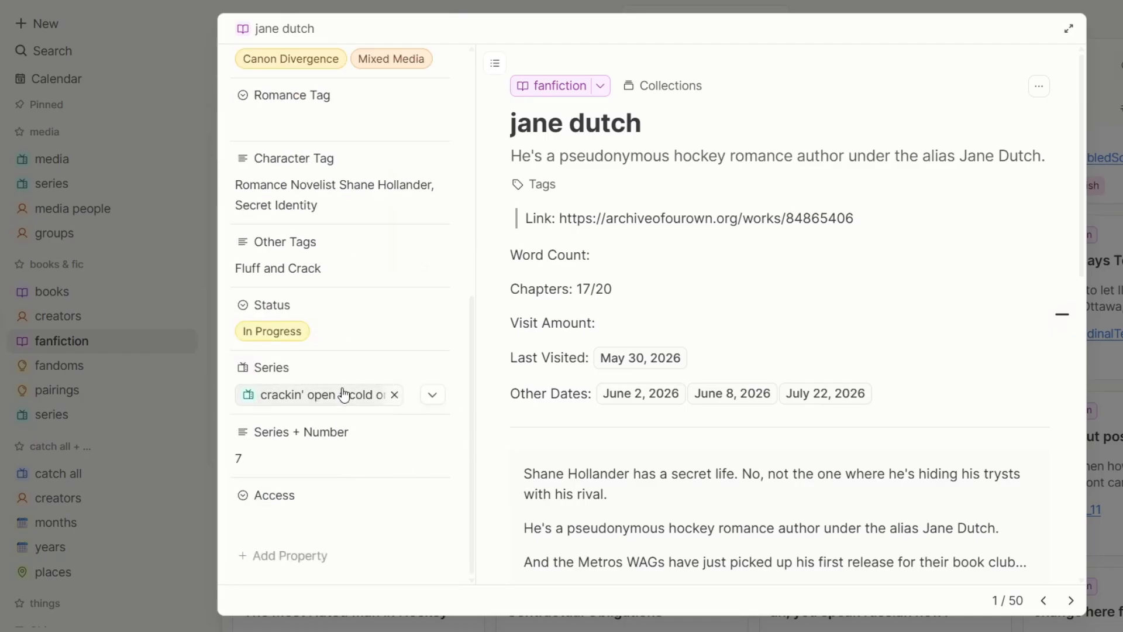
pyautogui.moveTo(331, 406)
pyautogui.scroll(-3, 555, 474)
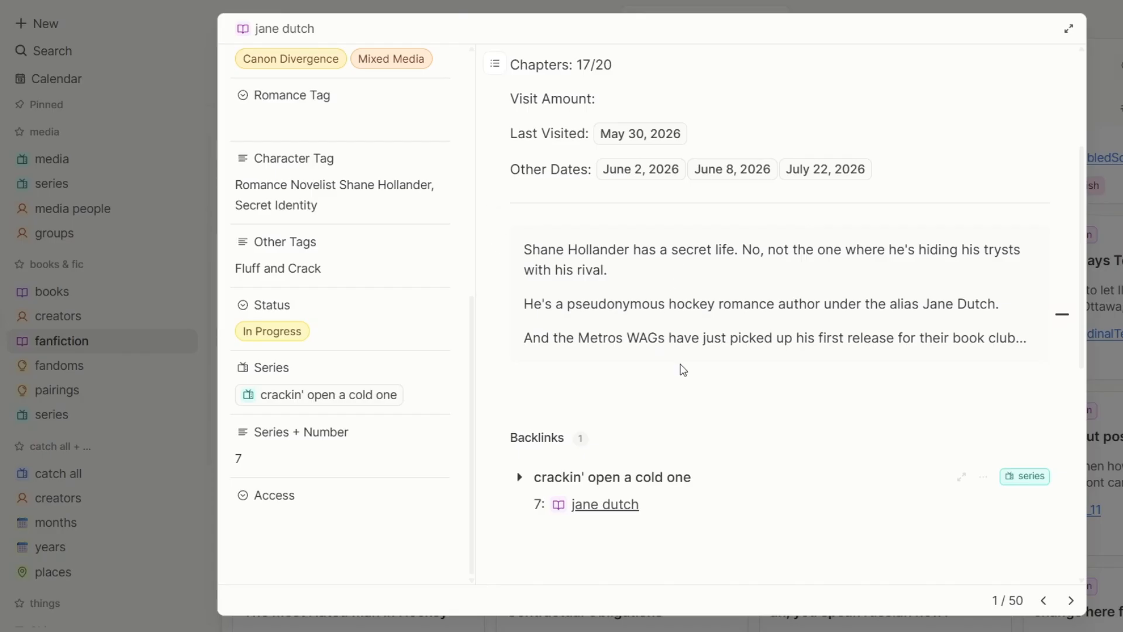
pyautogui.scroll(1, 683, 369)
pyautogui.scroll(3, 683, 369)
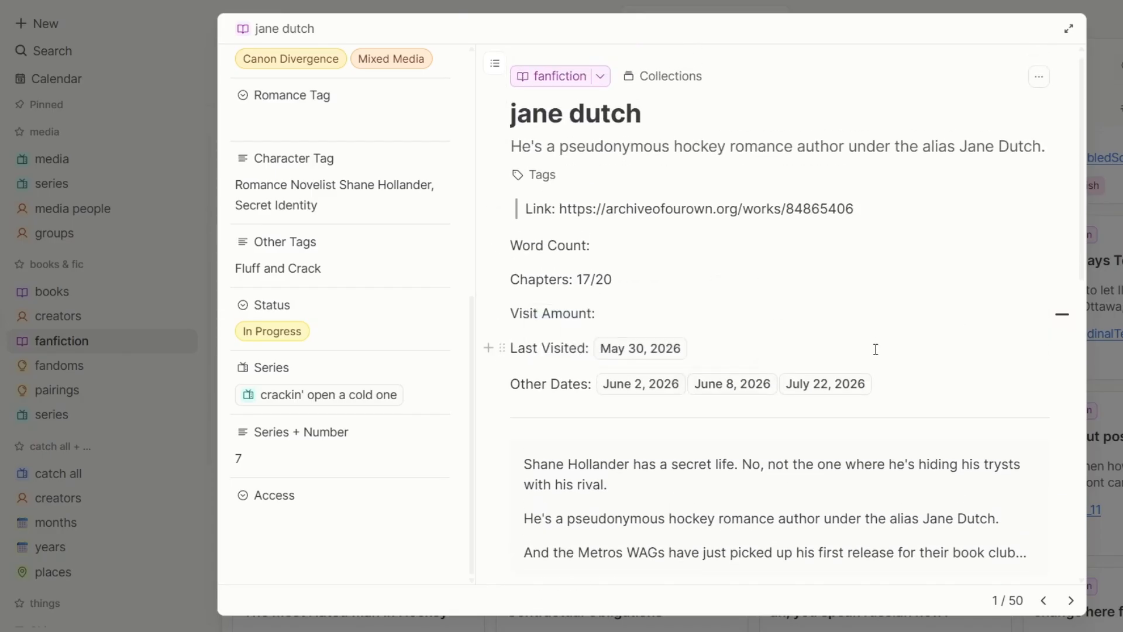
pyautogui.scroll(1, 895, 318)
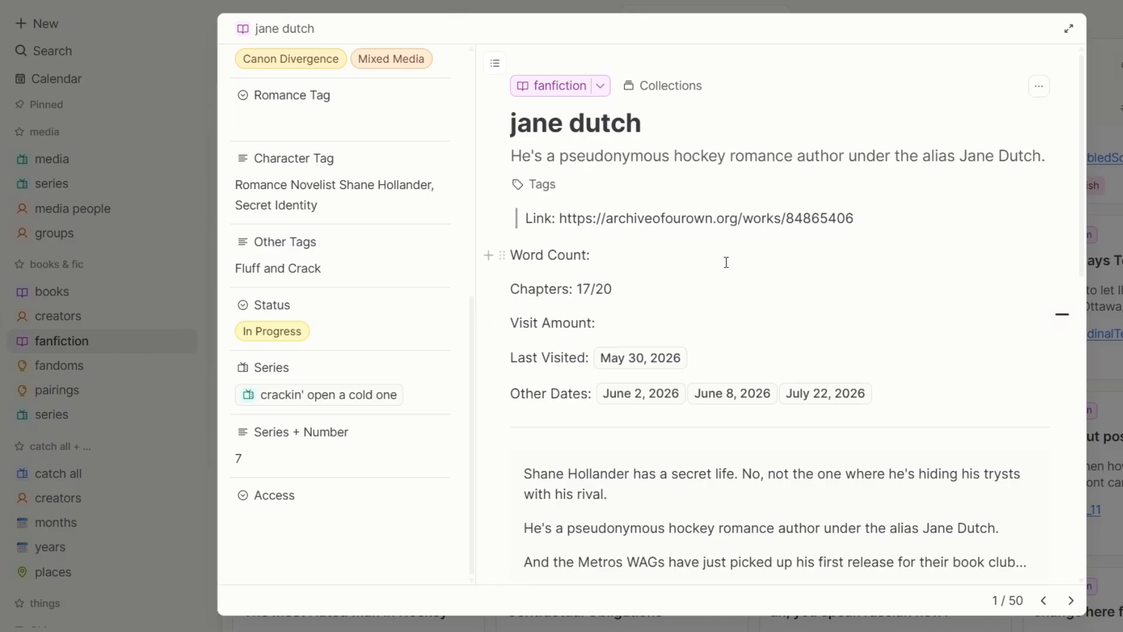
# Browse the June 8, 2026 date page, then the fandoms, pairings and series collections.
pyautogui.moveTo(642, 363)
pyautogui.click(724, 403)
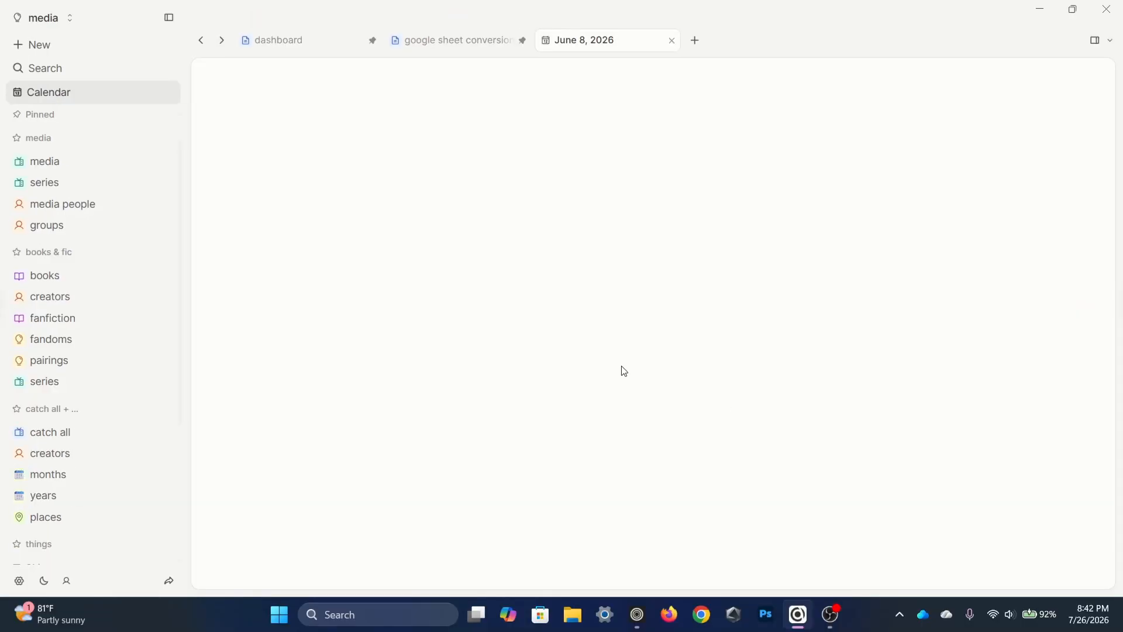
pyautogui.scroll(-1, 624, 371)
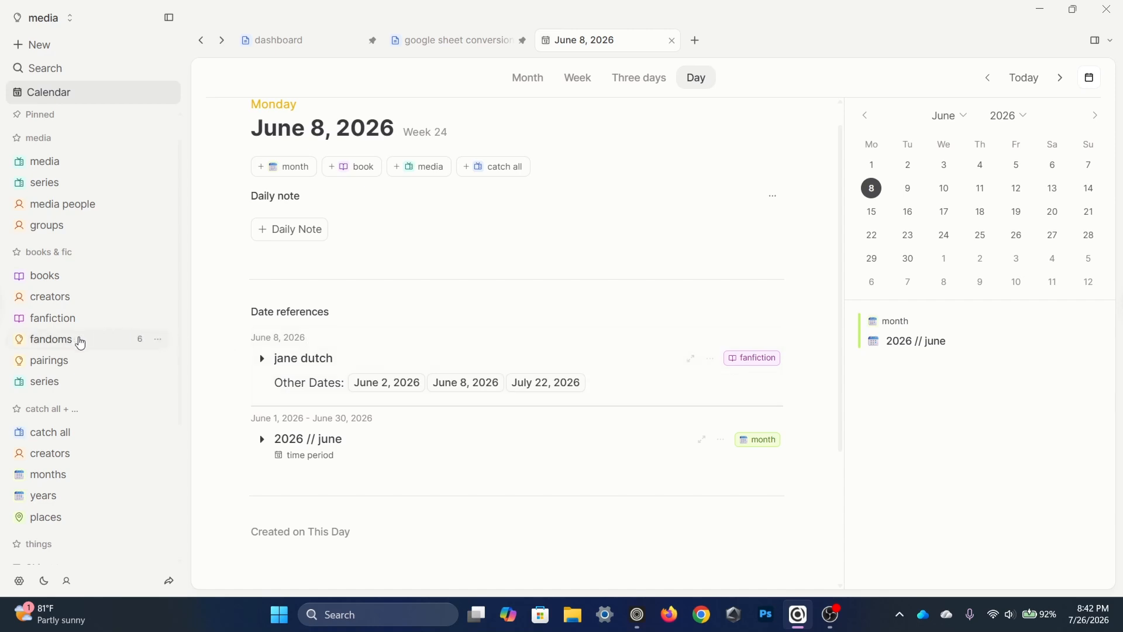
pyautogui.click(80, 341)
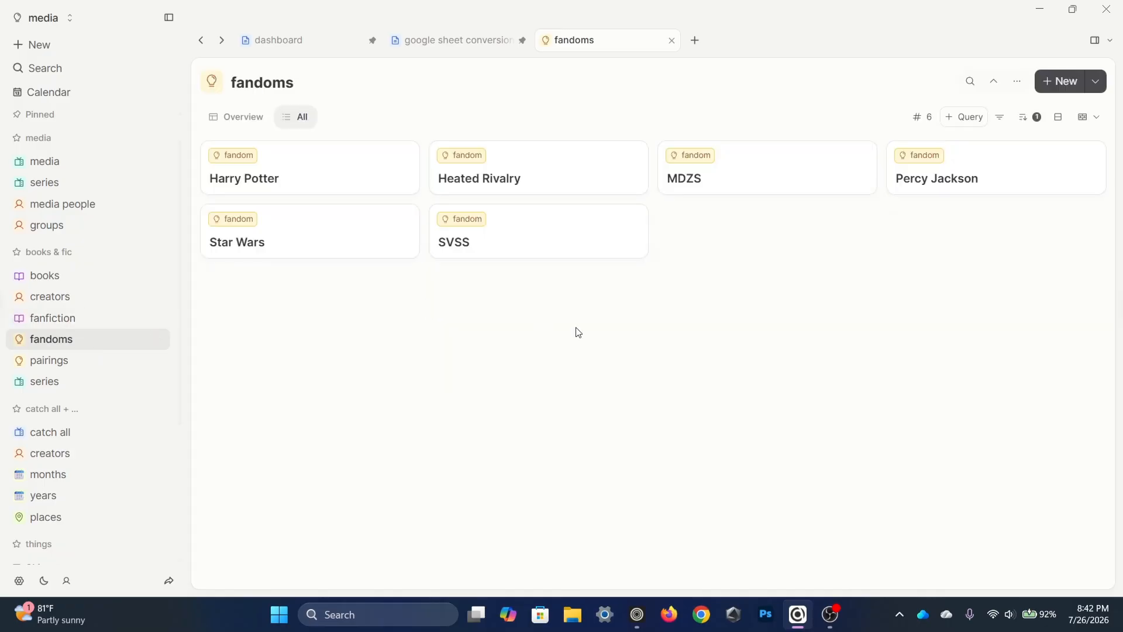
pyautogui.click(108, 360)
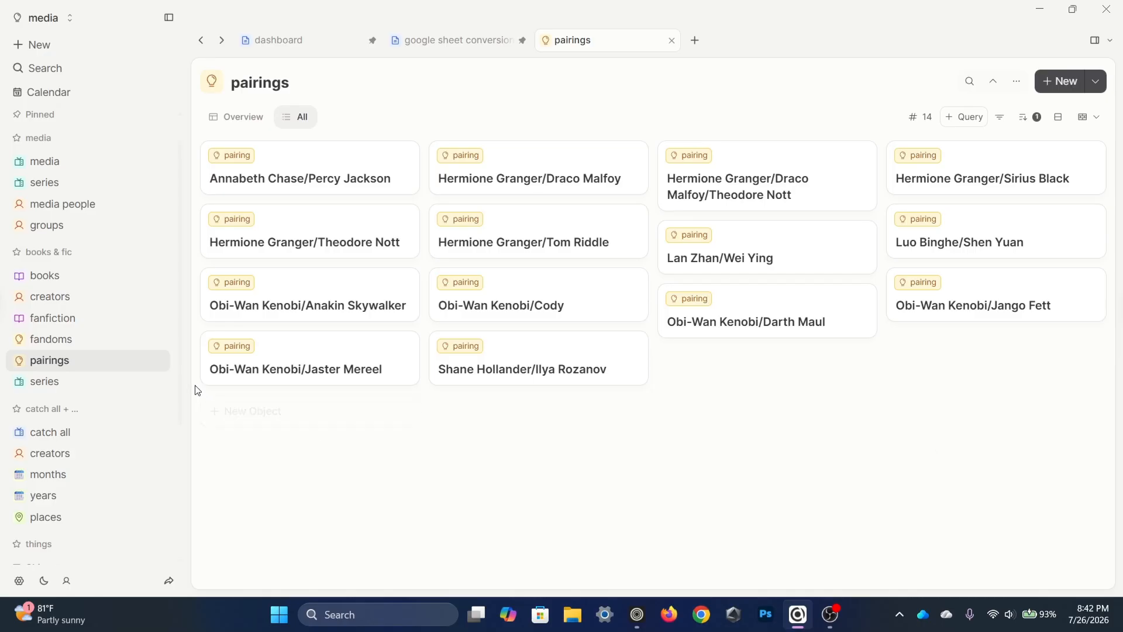
pyautogui.click(76, 383)
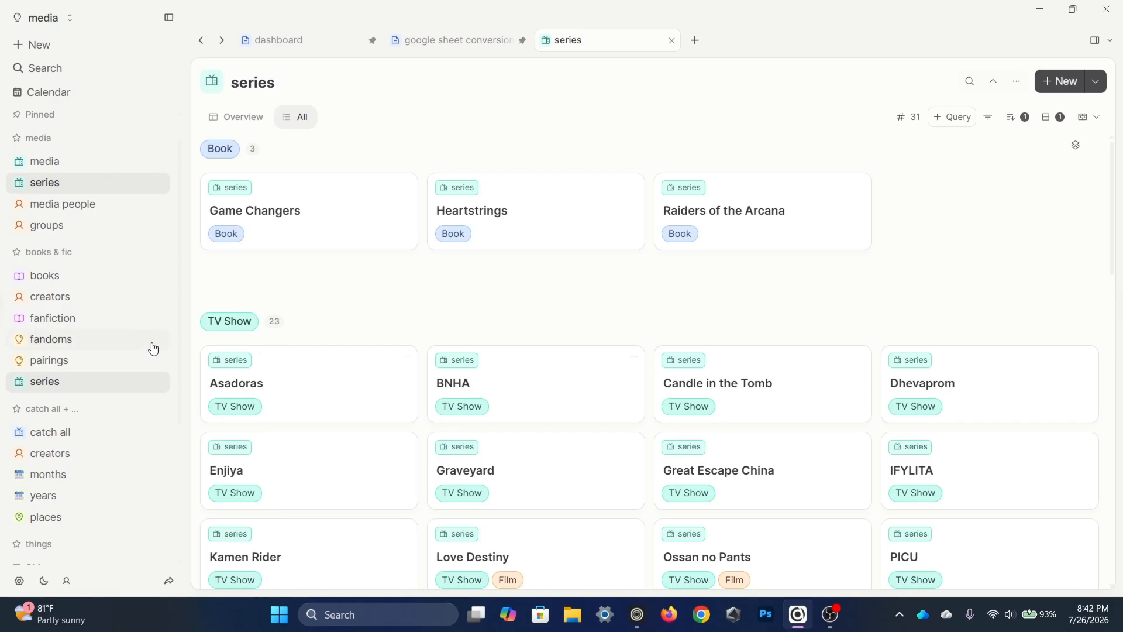
# Open the catch all collection from the sidebar to list its 4 entries.
pyautogui.scroll(-3, 149, 346)
pyautogui.click(70, 302)
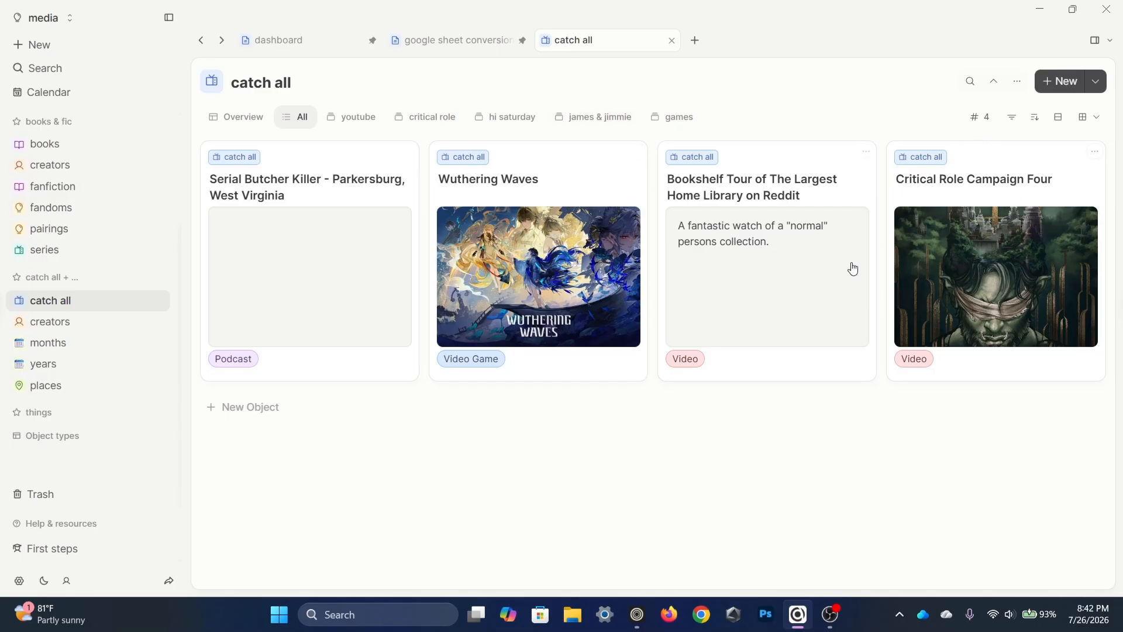
# Check the backlinks of Critical Role Campaign Four, then close it.
pyautogui.click(1012, 261)
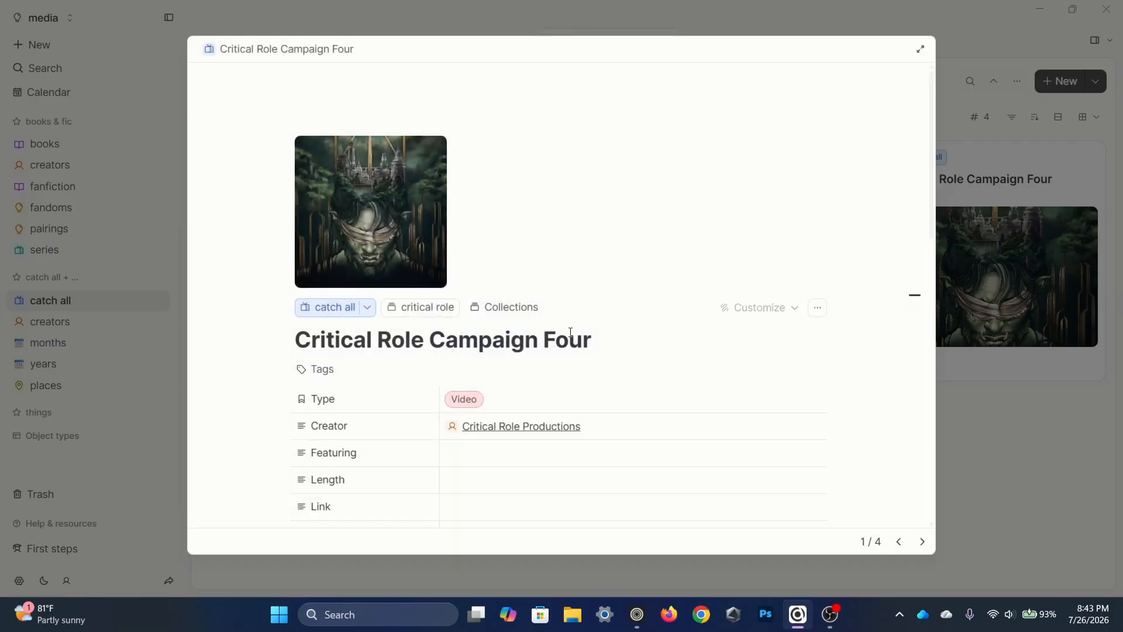
pyautogui.scroll(-3, 569, 331)
pyautogui.scroll(-6, 359, 338)
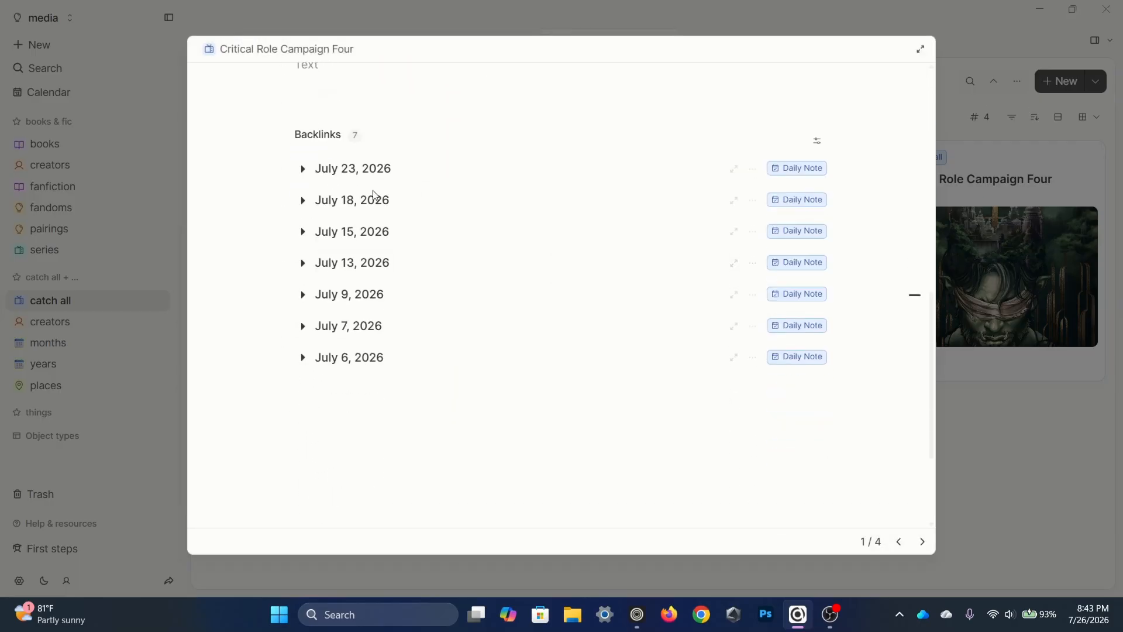
pyautogui.click(1063, 496)
# Open Wuthering Waves and review its backlinks.
pyautogui.click(577, 328)
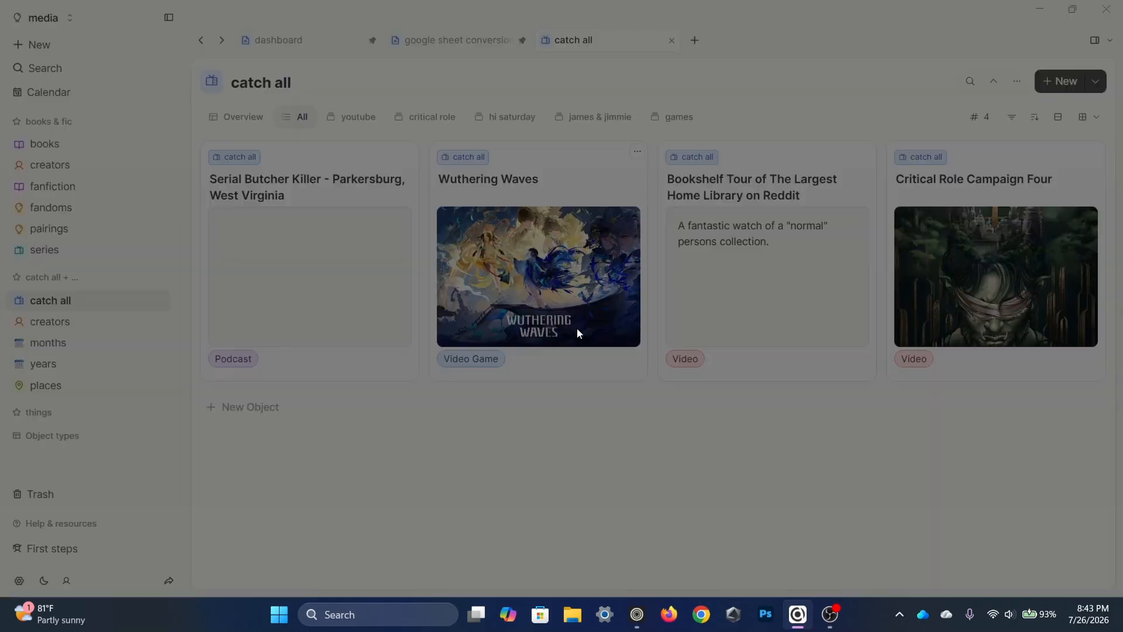
pyautogui.scroll(-5, 580, 334)
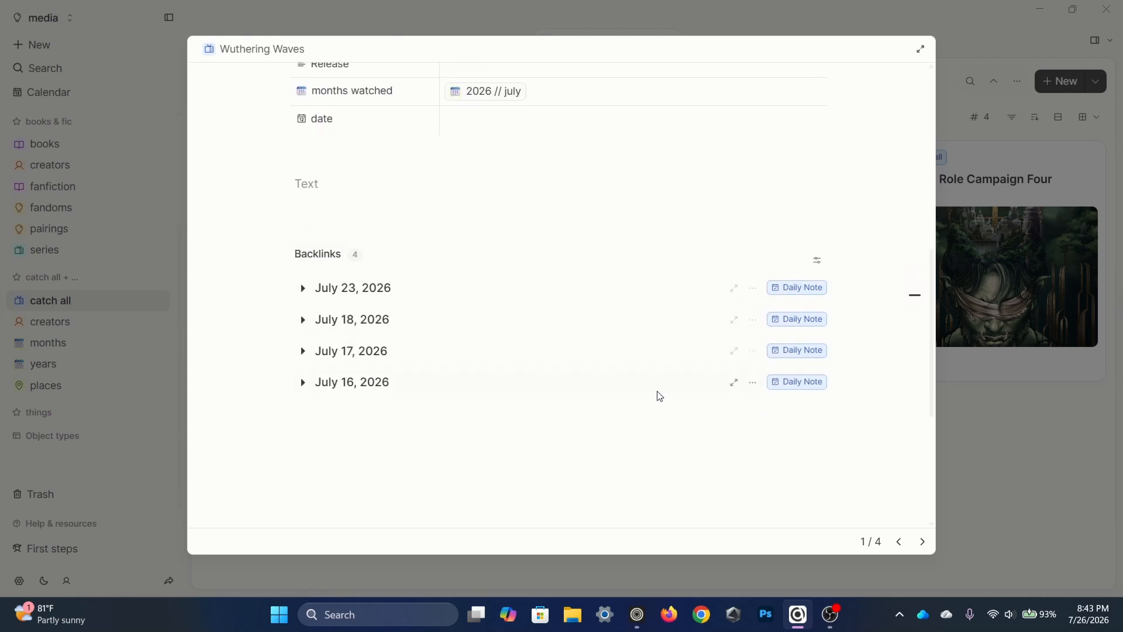
pyautogui.scroll(2, 657, 391)
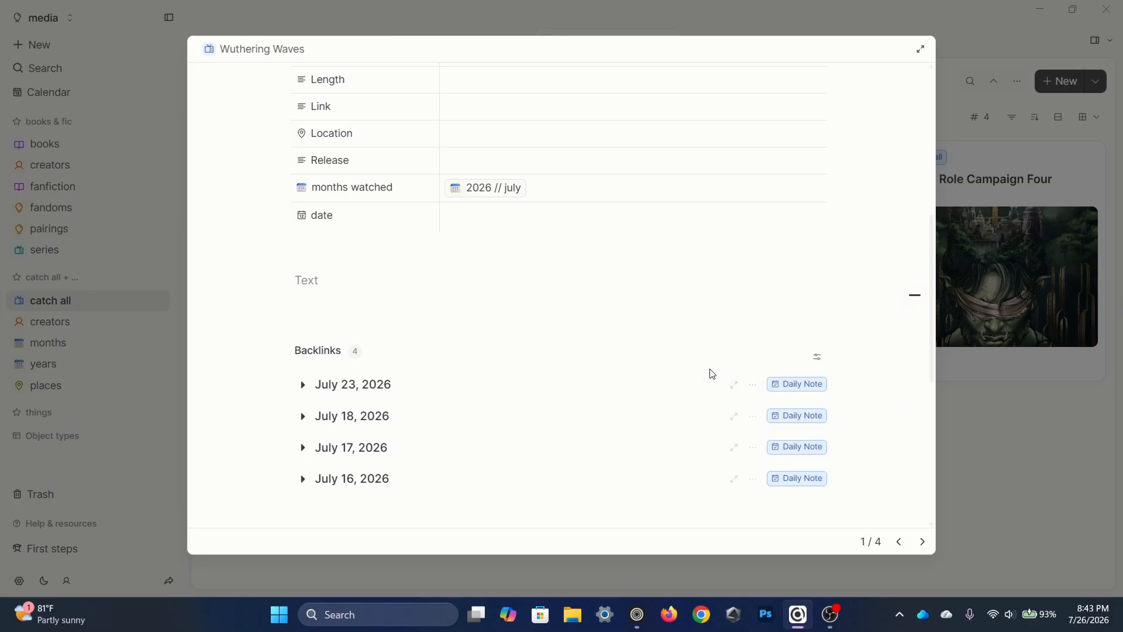
pyautogui.scroll(3, 710, 371)
pyautogui.scroll(-1, 530, 341)
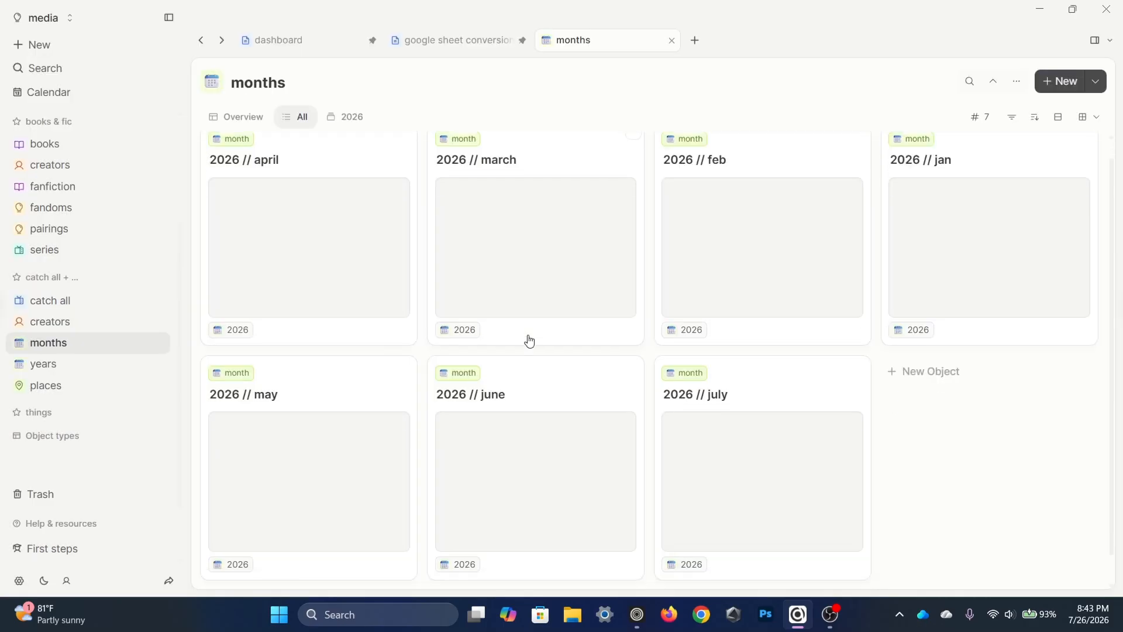
pyautogui.scroll(1, 530, 341)
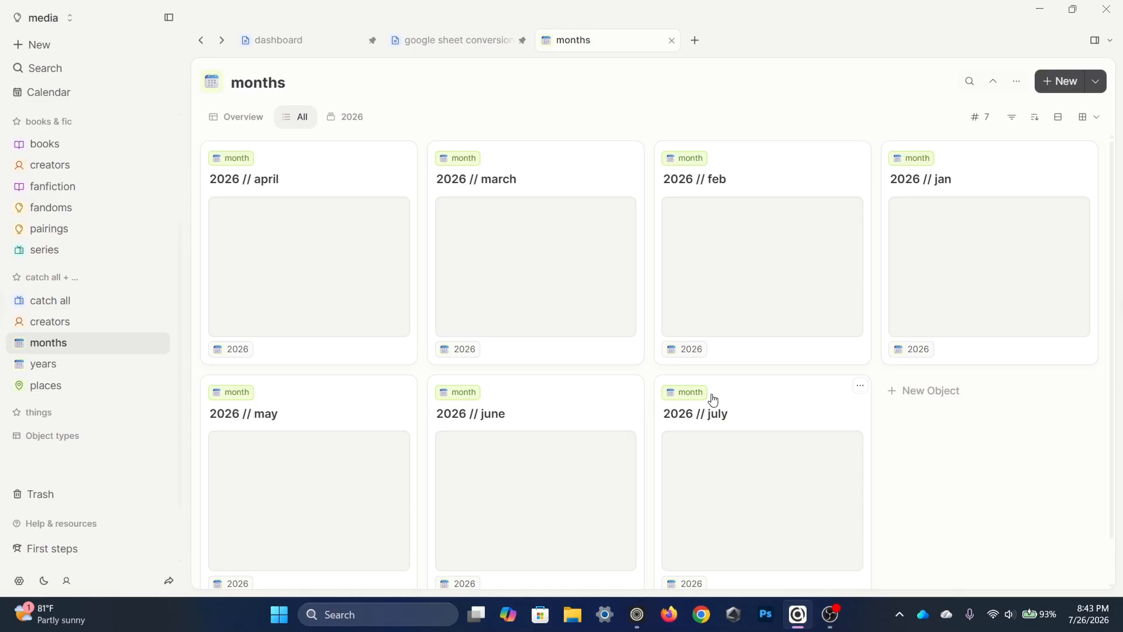
# Open the 2026 // july month object and scroll through its watched and finished entries.
pyautogui.click(749, 419)
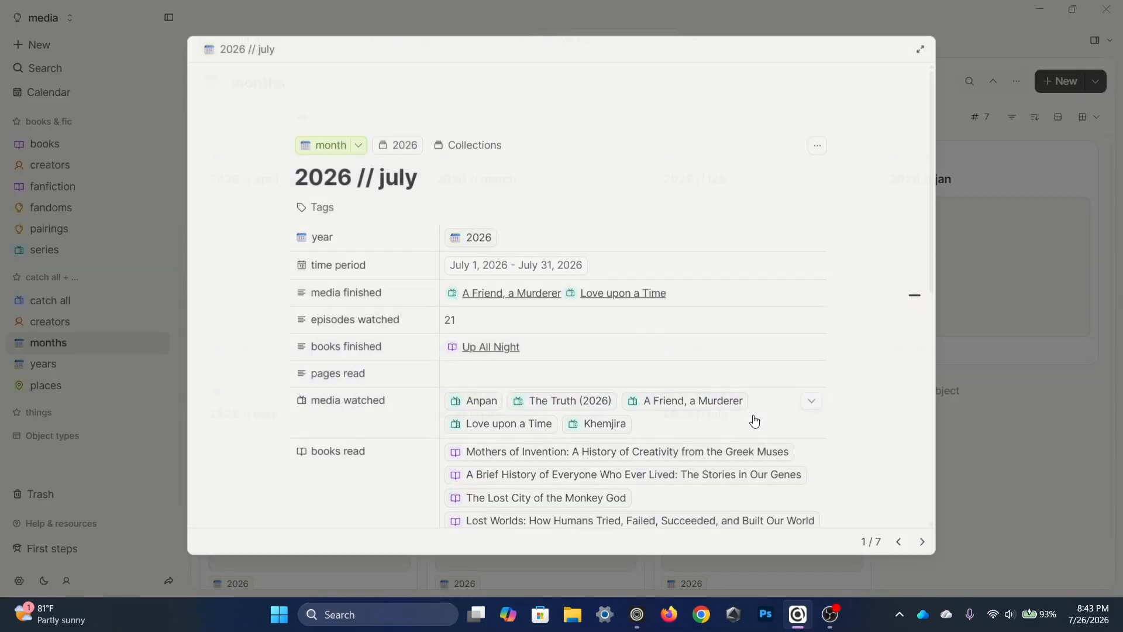
pyautogui.scroll(-2, 780, 385)
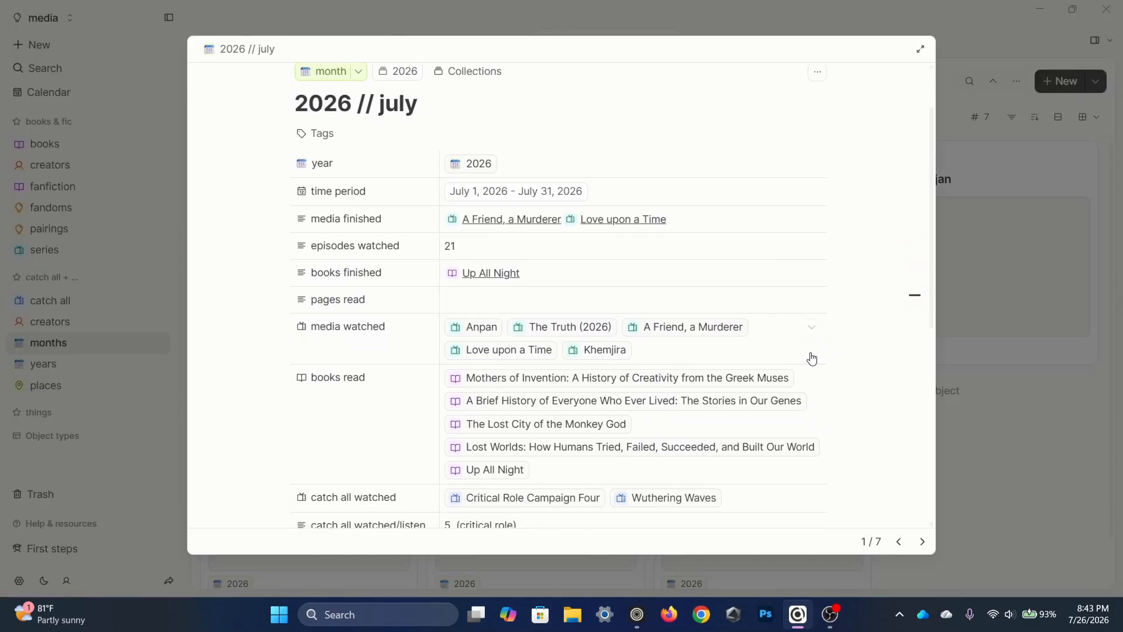
pyautogui.scroll(-1, 559, 146)
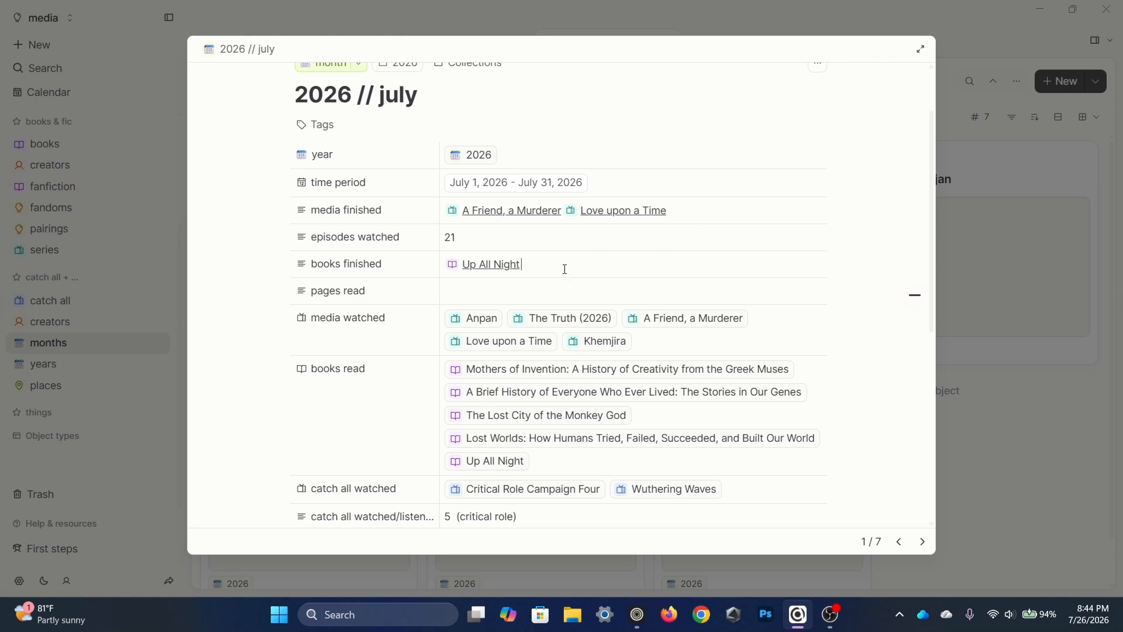
# Link The Lost City of the Monkey God in books finished and Khemjira in media finished.
pyautogui.write('@the lost')
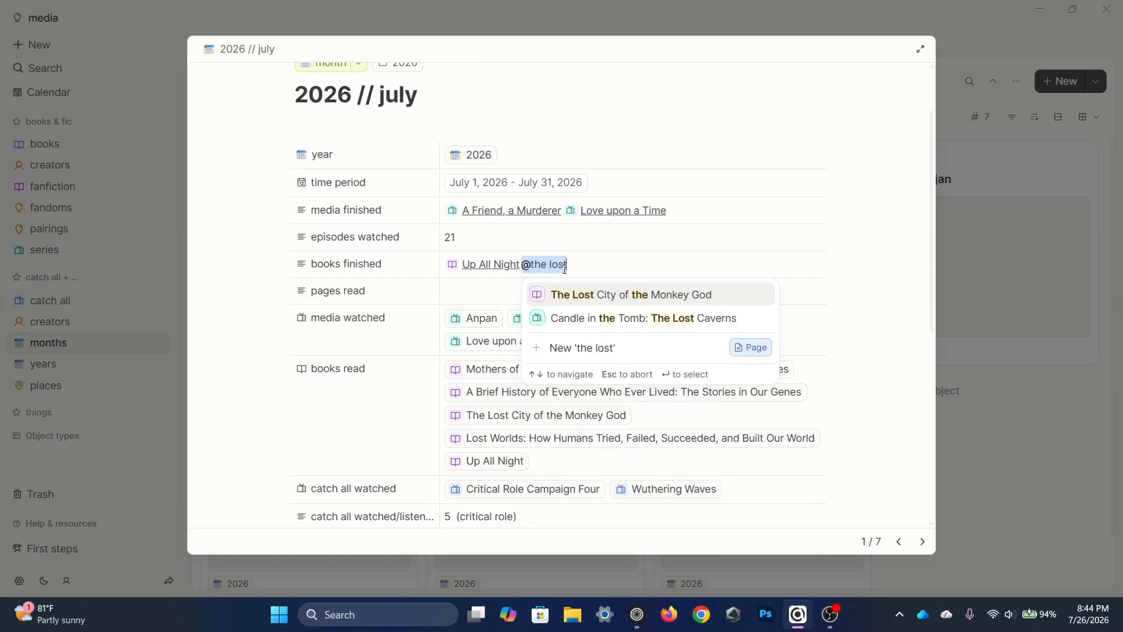
pyautogui.click(614, 318)
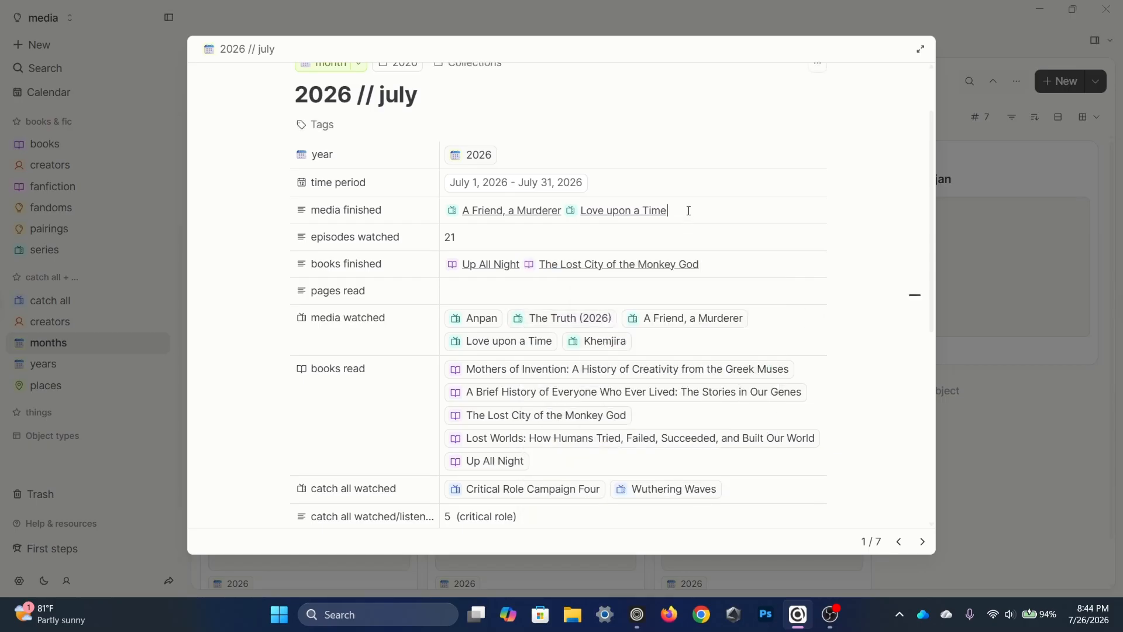
pyautogui.click(688, 210)
pyautogui.write('@khem')
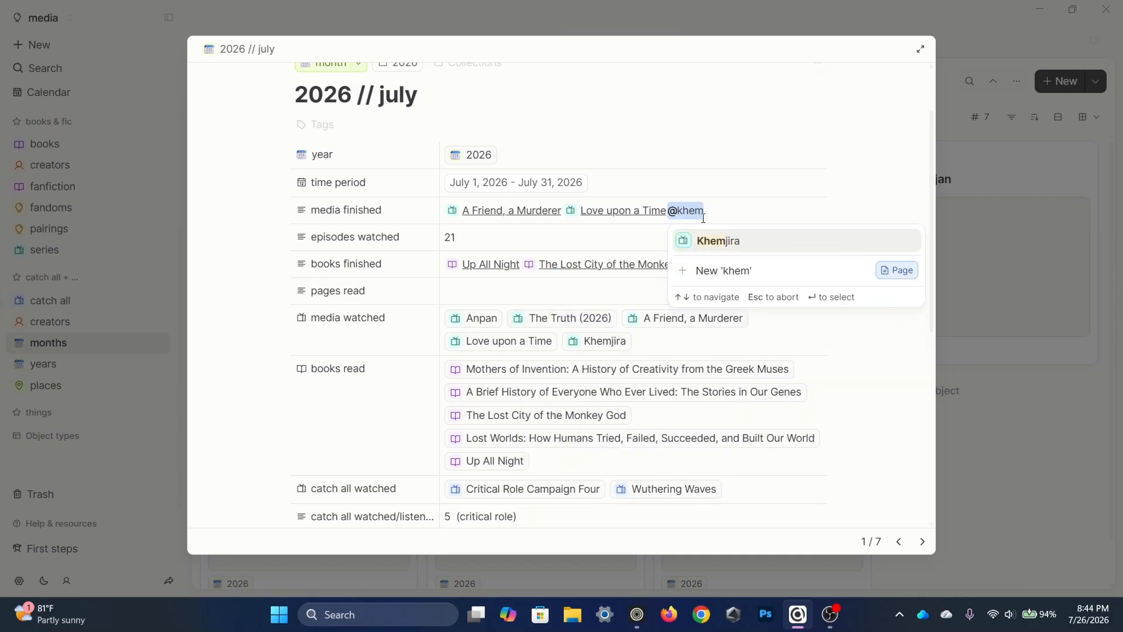
pyautogui.press('Return')
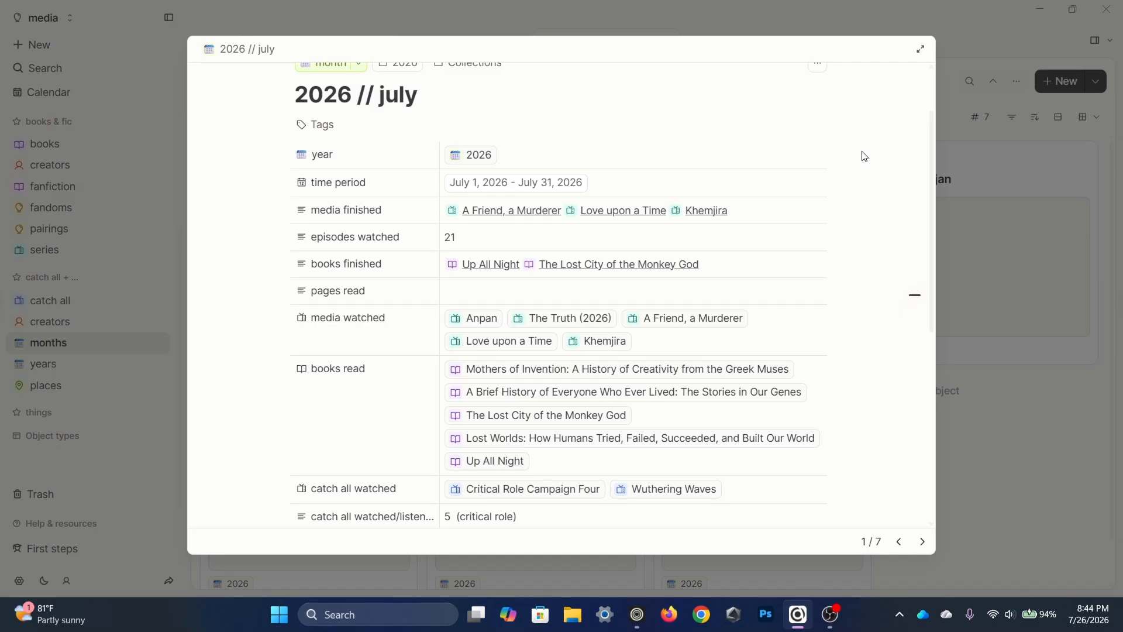
# Review the updated July month object and close it.
pyautogui.scroll(-3, 864, 156)
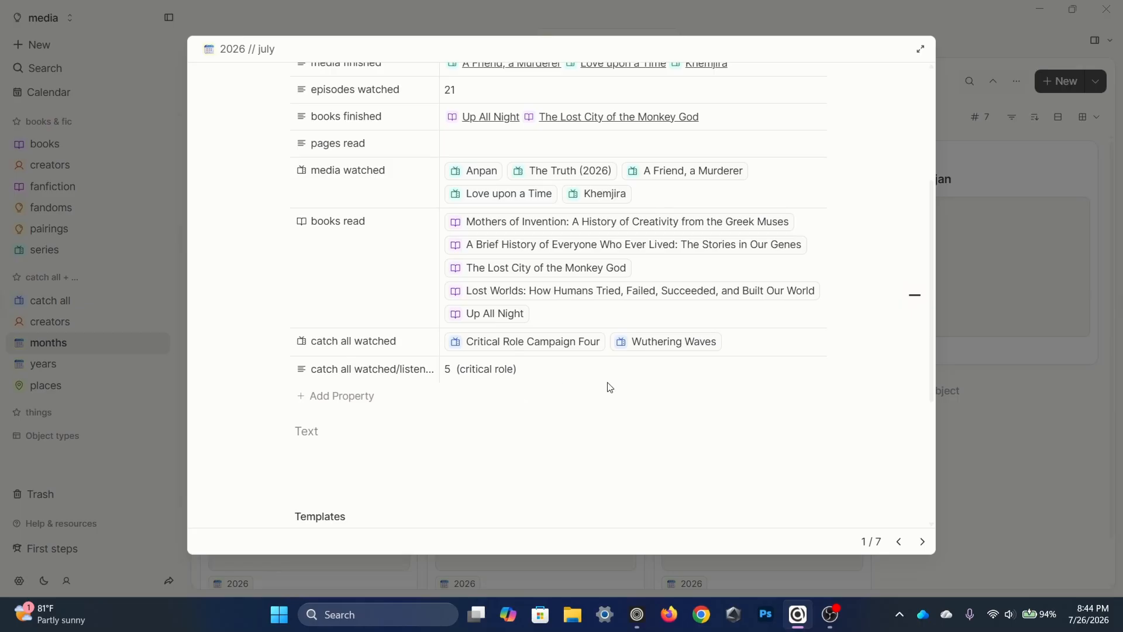
pyautogui.scroll(3, 608, 383)
pyautogui.click(1030, 413)
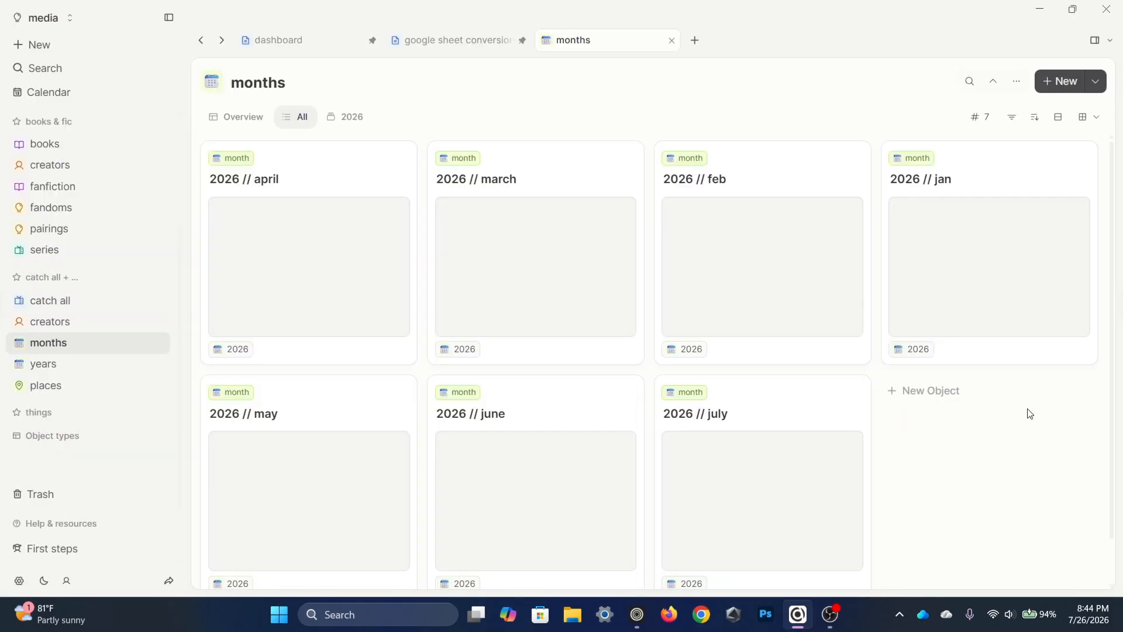
# Glance over the 2026 // june month object and close it.
pyautogui.click(472, 499)
pyautogui.scroll(-2, 587, 307)
pyautogui.scroll(2, 587, 307)
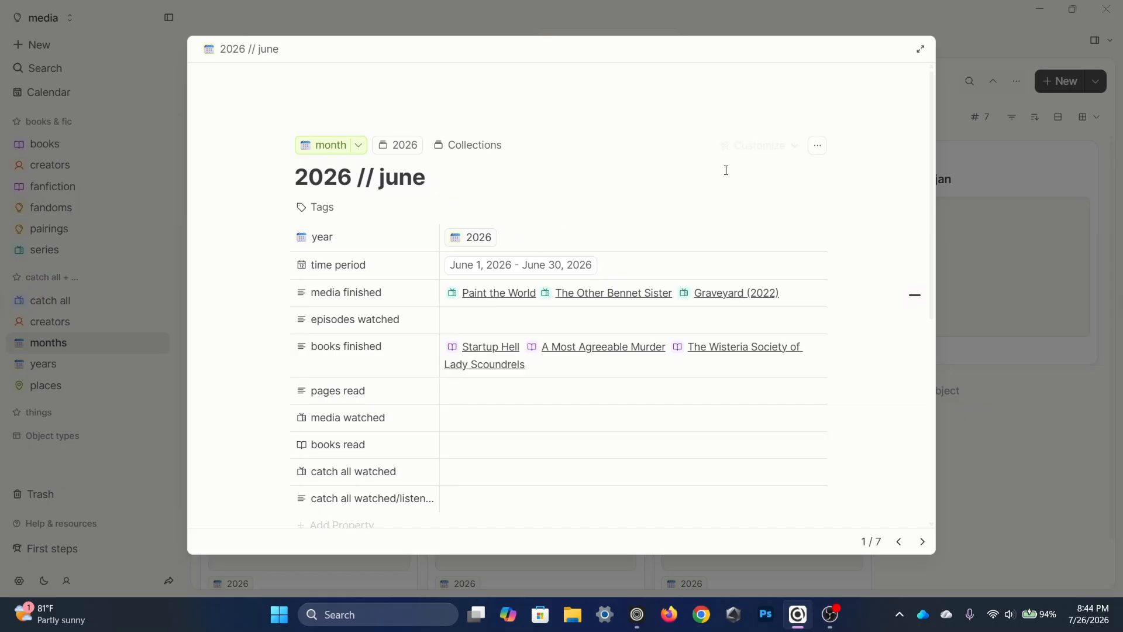
pyautogui.click(975, 399)
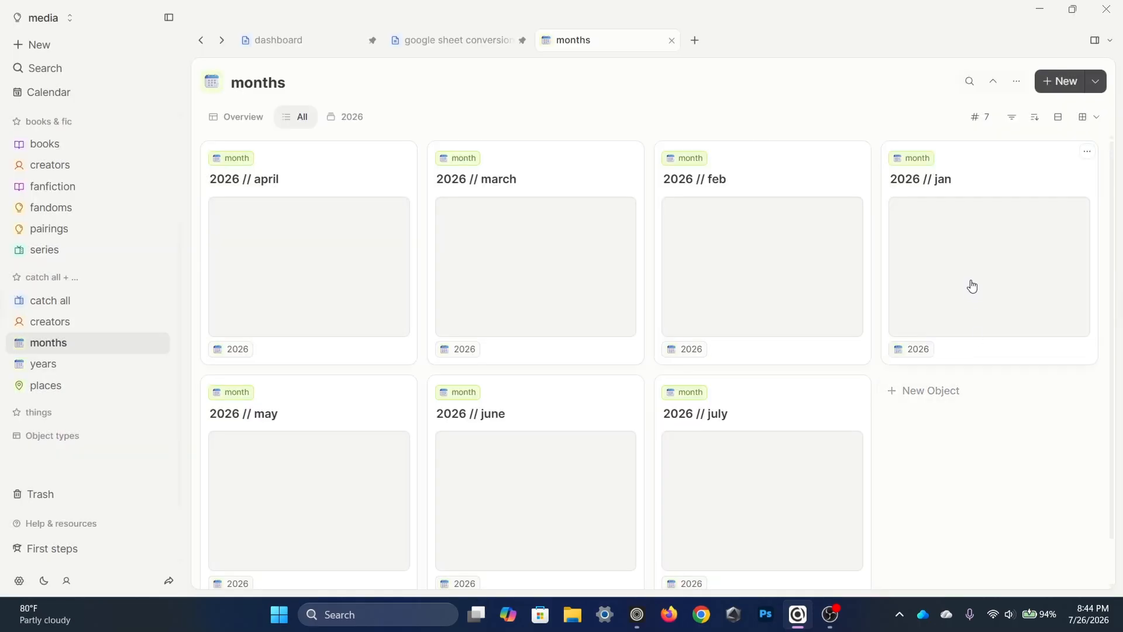
# Check the 2026 // jan month object, then go to the years collection.
pyautogui.click(927, 227)
pyautogui.scroll(-1, 599, 376)
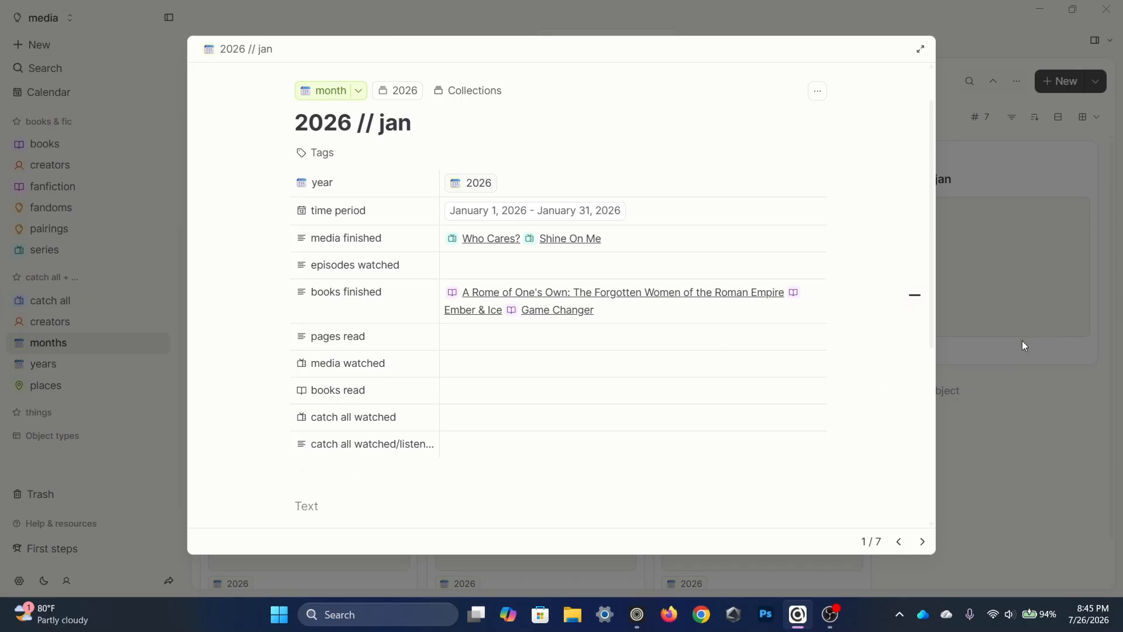
pyautogui.click(1010, 349)
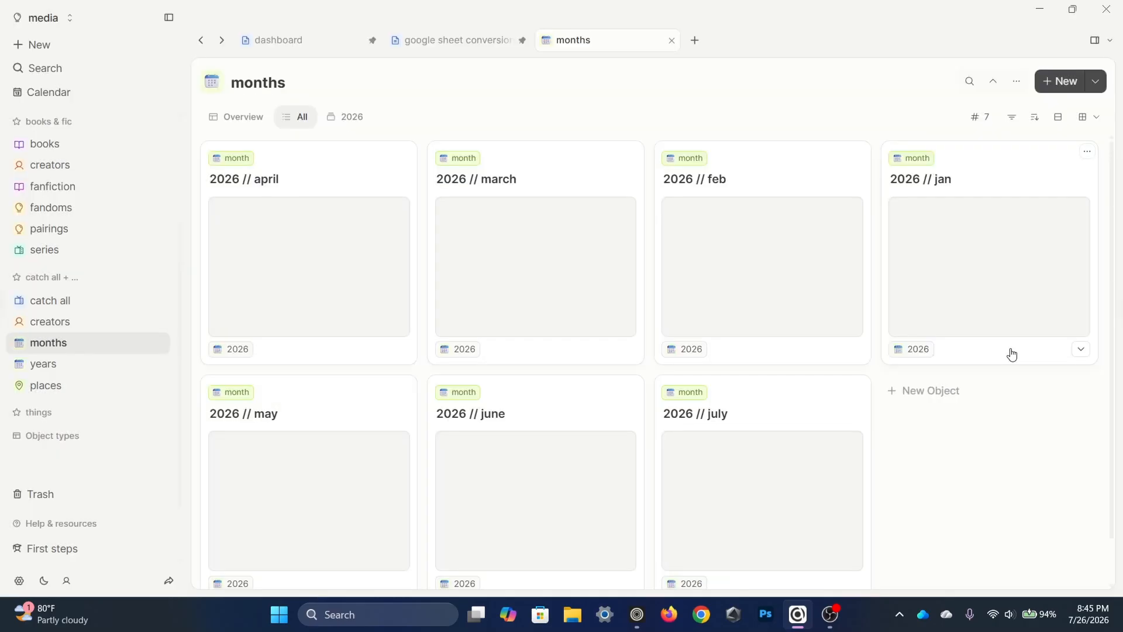
pyautogui.click(71, 367)
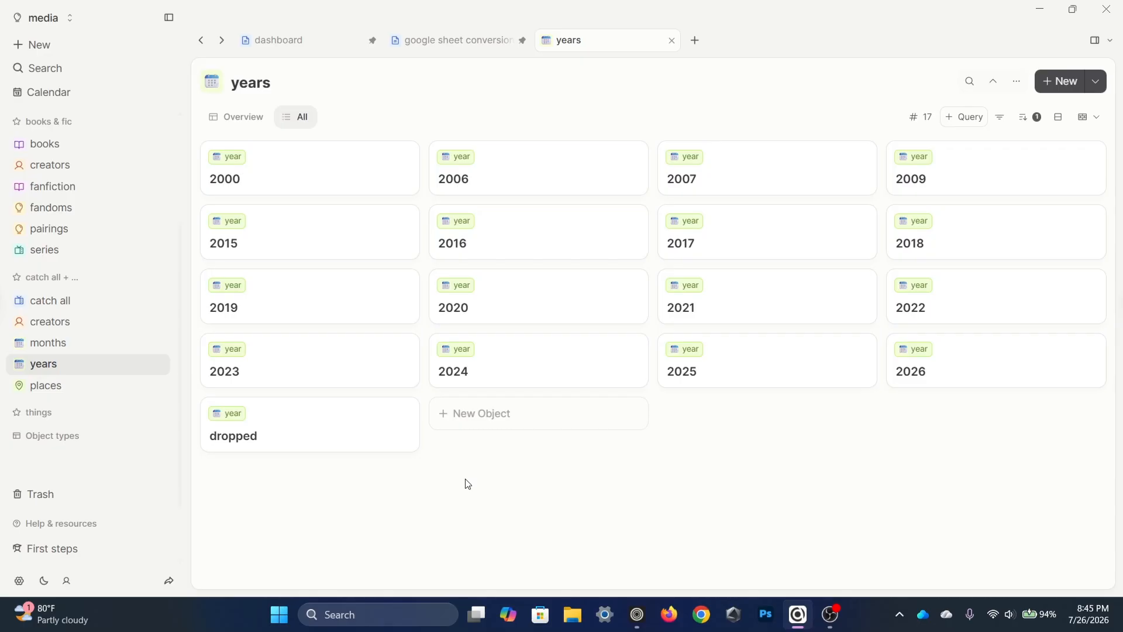
# Open the places collection and look over the Thailand entry.
pyautogui.click(82, 388)
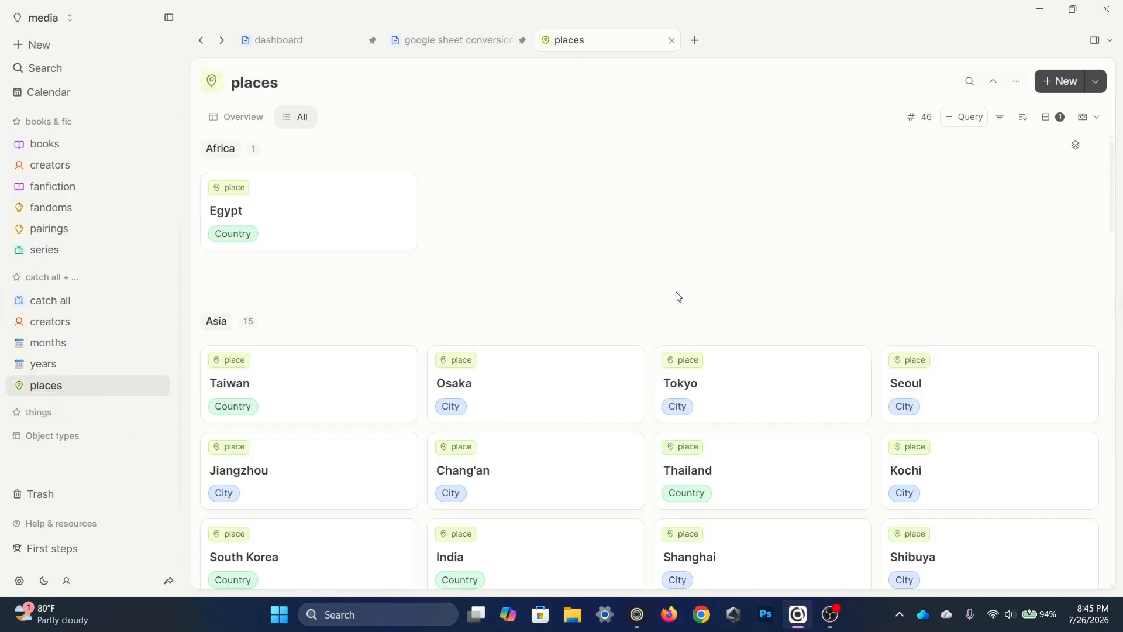
pyautogui.scroll(-1, 615, 253)
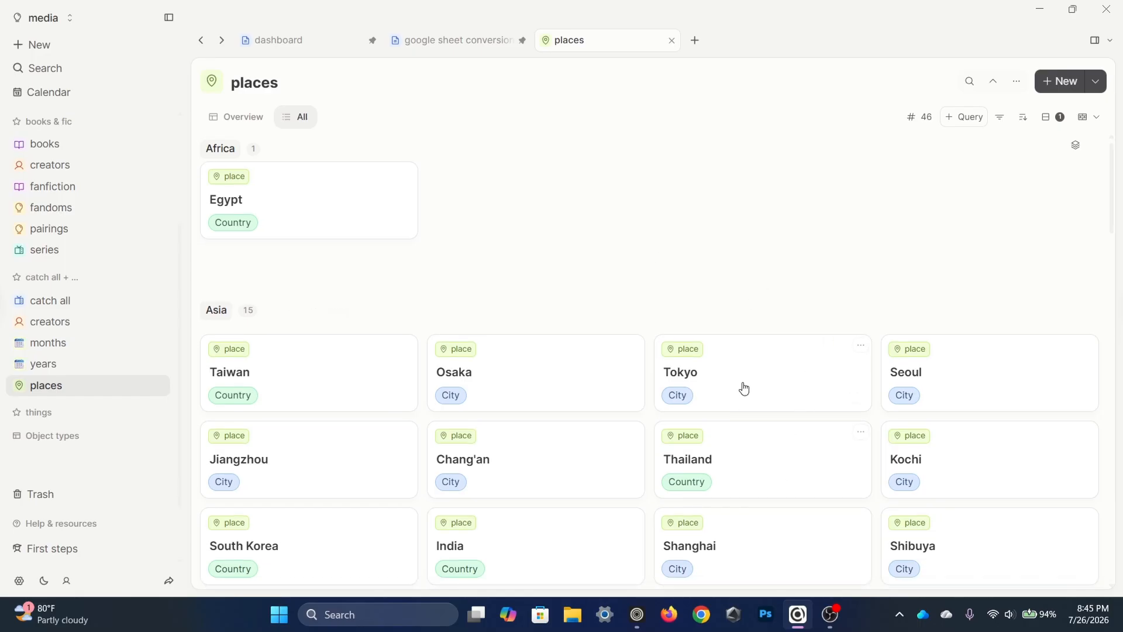
pyautogui.click(745, 464)
pyautogui.scroll(-6, 520, 439)
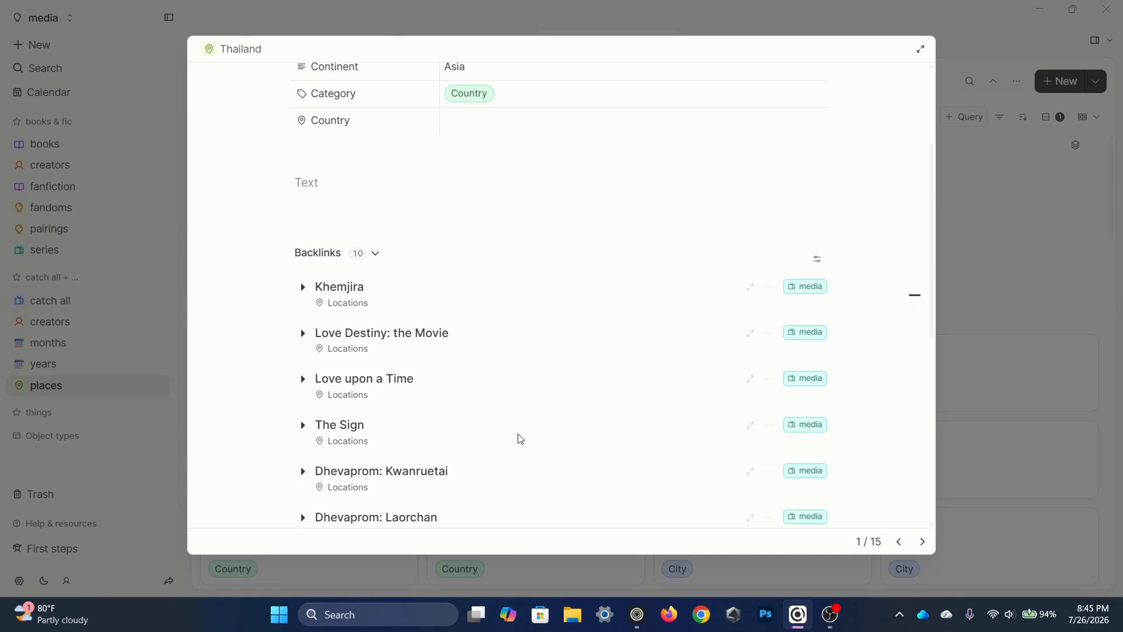
pyautogui.scroll(-1, 462, 403)
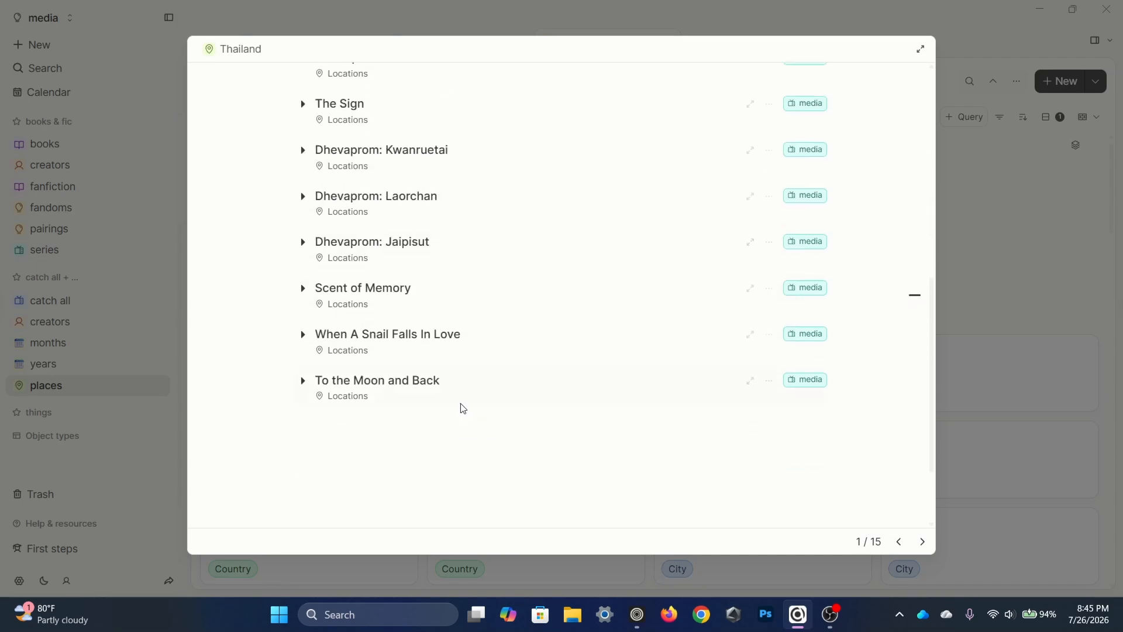
pyautogui.click(950, 264)
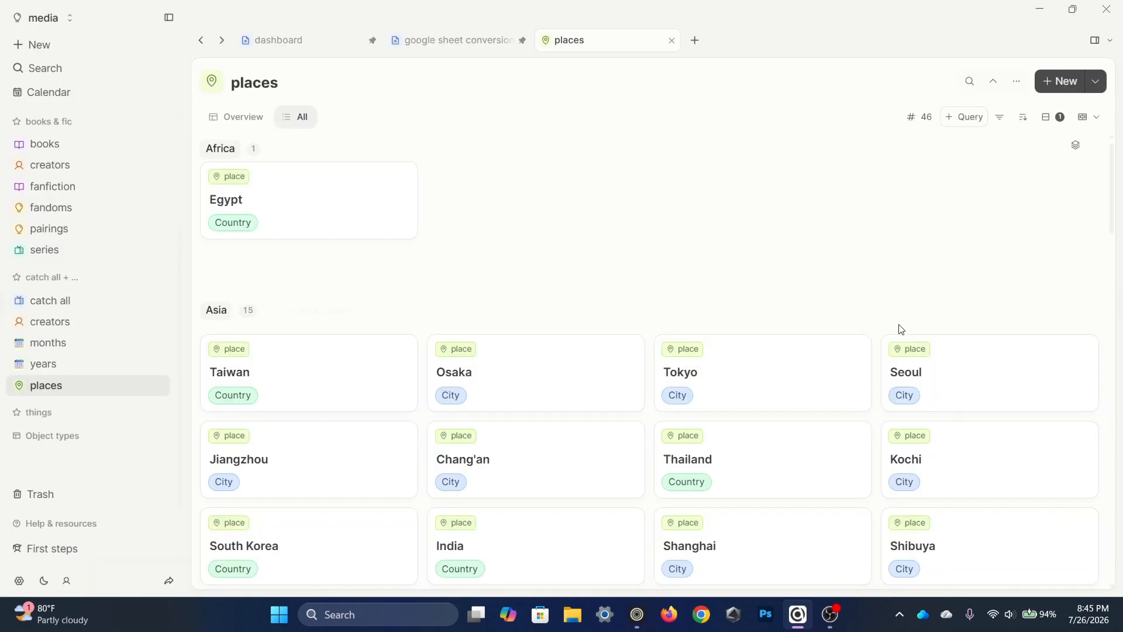
# Check the Kochi, Osaka and Egypt place previews, closing each one.
pyautogui.click(936, 464)
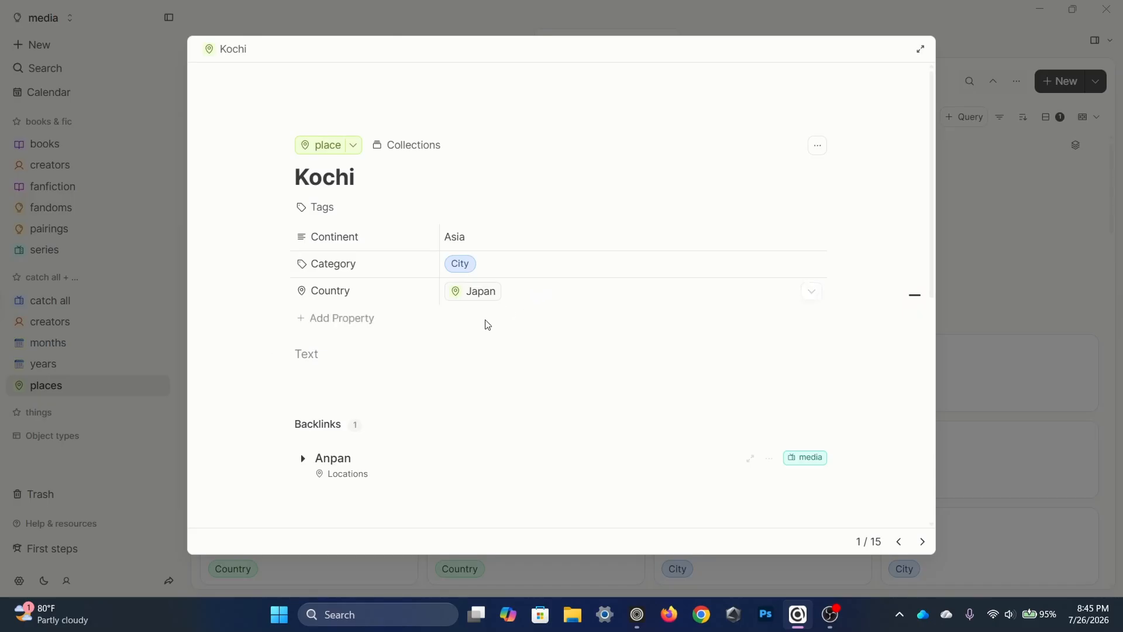
pyautogui.scroll(-1, 483, 324)
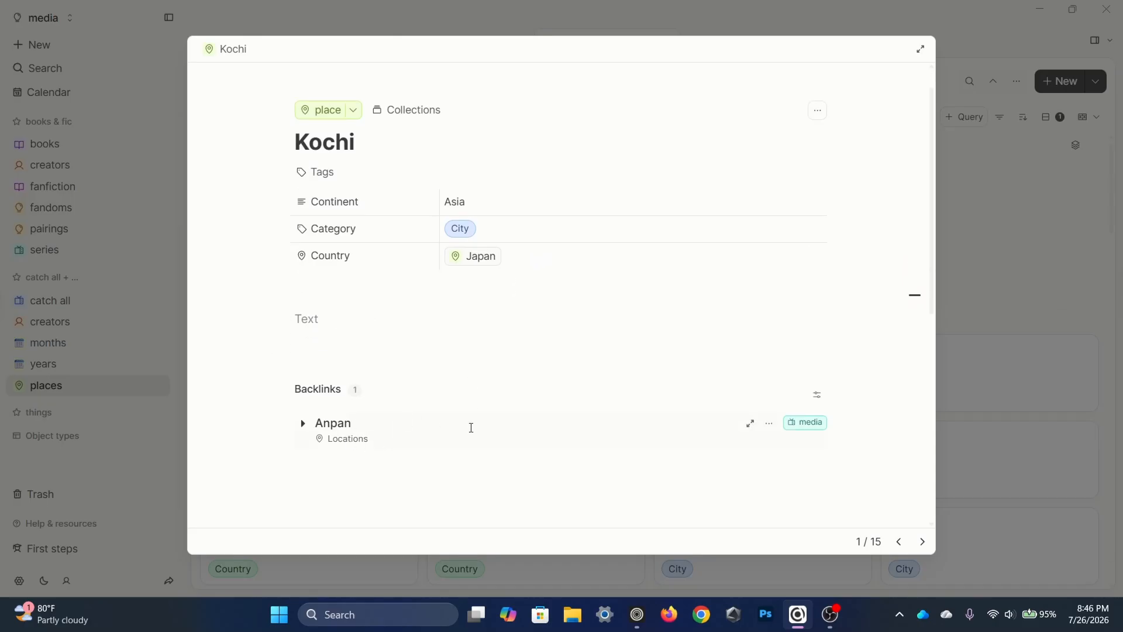
pyautogui.click(1012, 363)
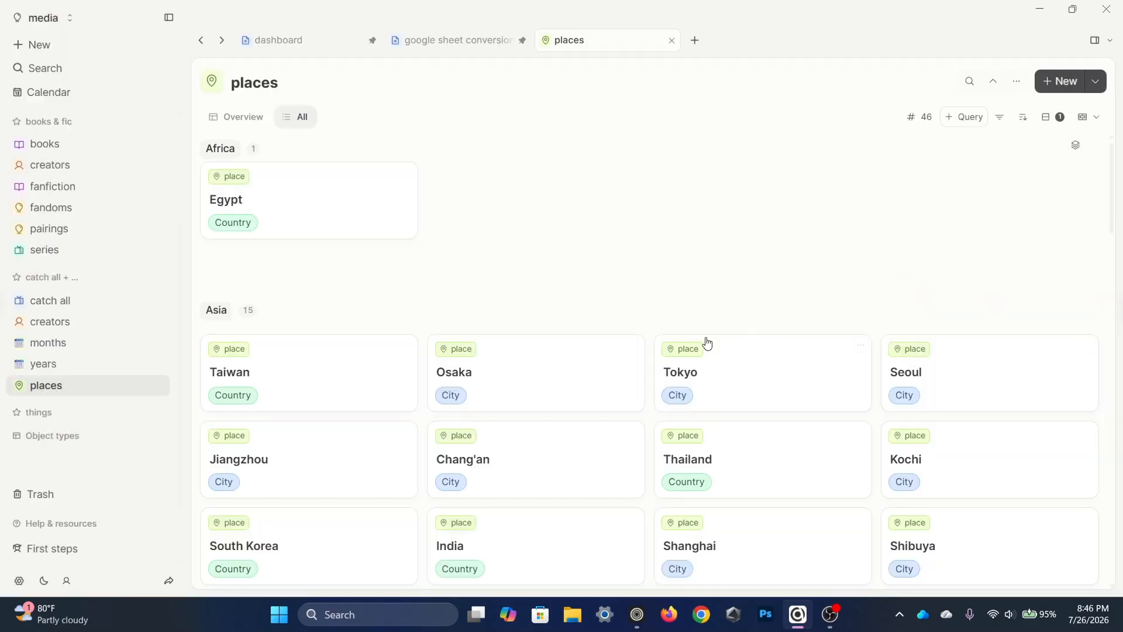
pyautogui.click(531, 376)
pyautogui.scroll(-1, 502, 369)
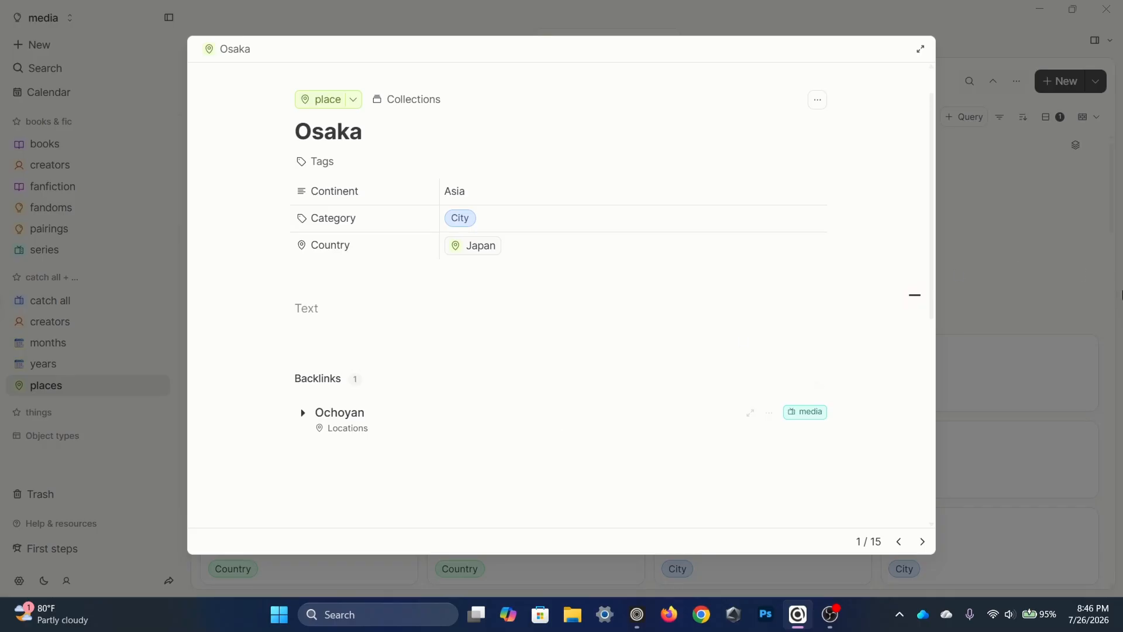
pyautogui.click(992, 316)
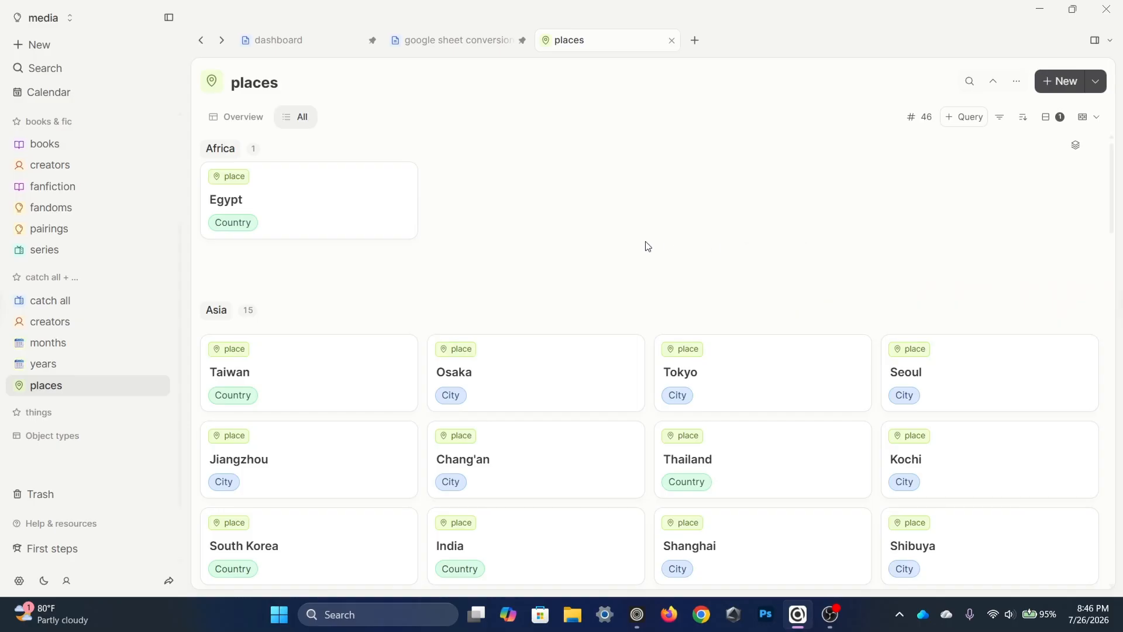
pyautogui.click(331, 213)
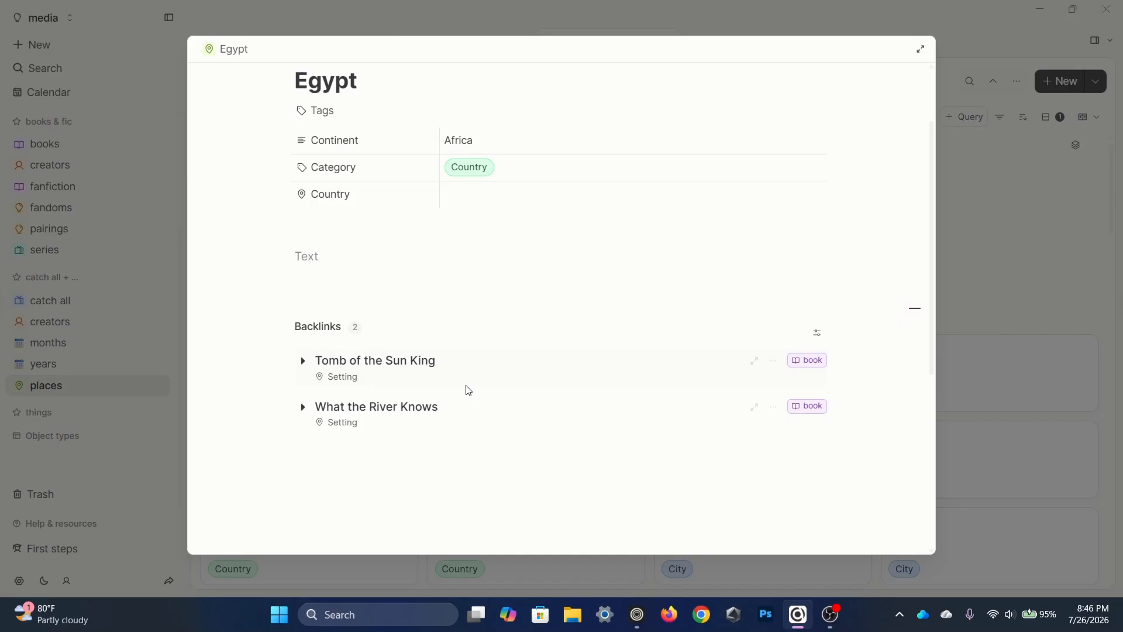
pyautogui.click(1026, 277)
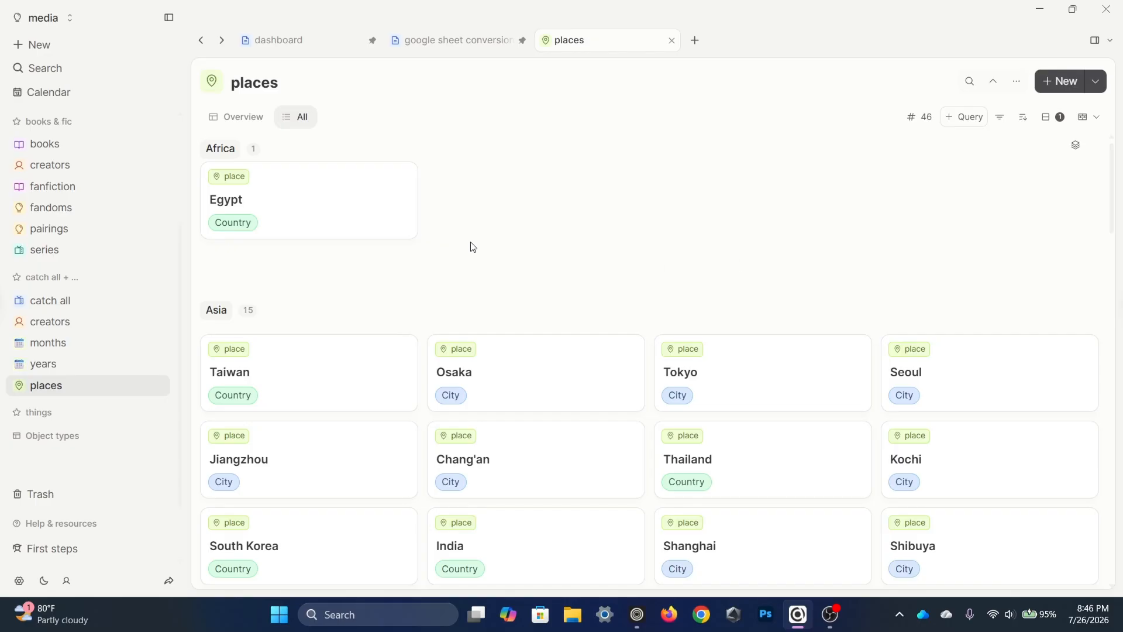
# Group the media collection's cards by Status and collapse the Completed group.
pyautogui.scroll(3, 100, 291)
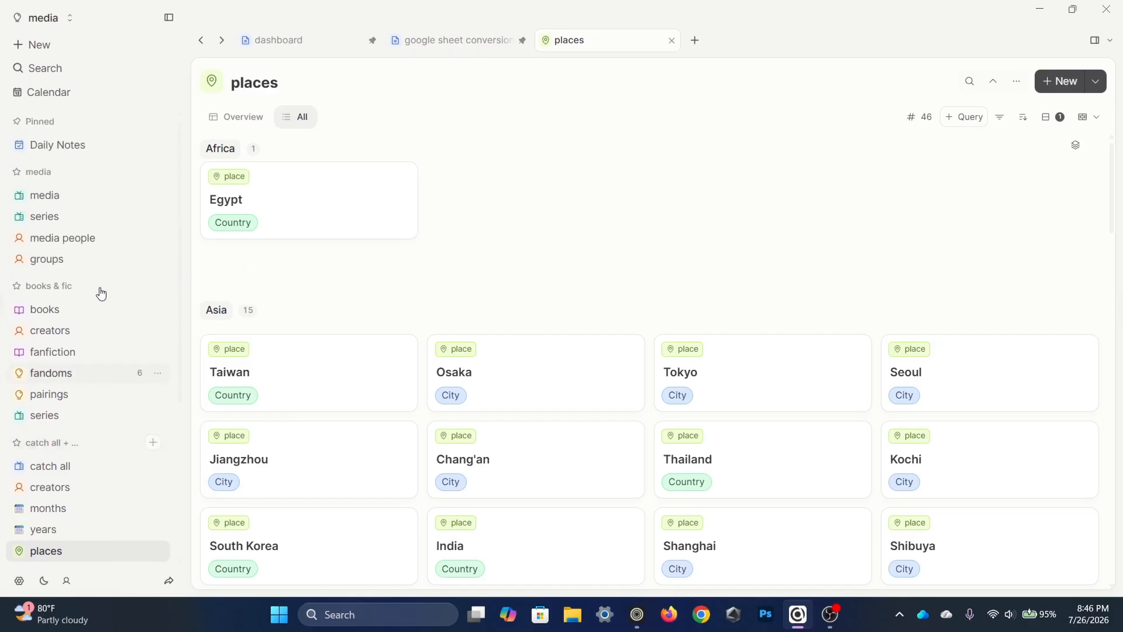
pyautogui.click(65, 199)
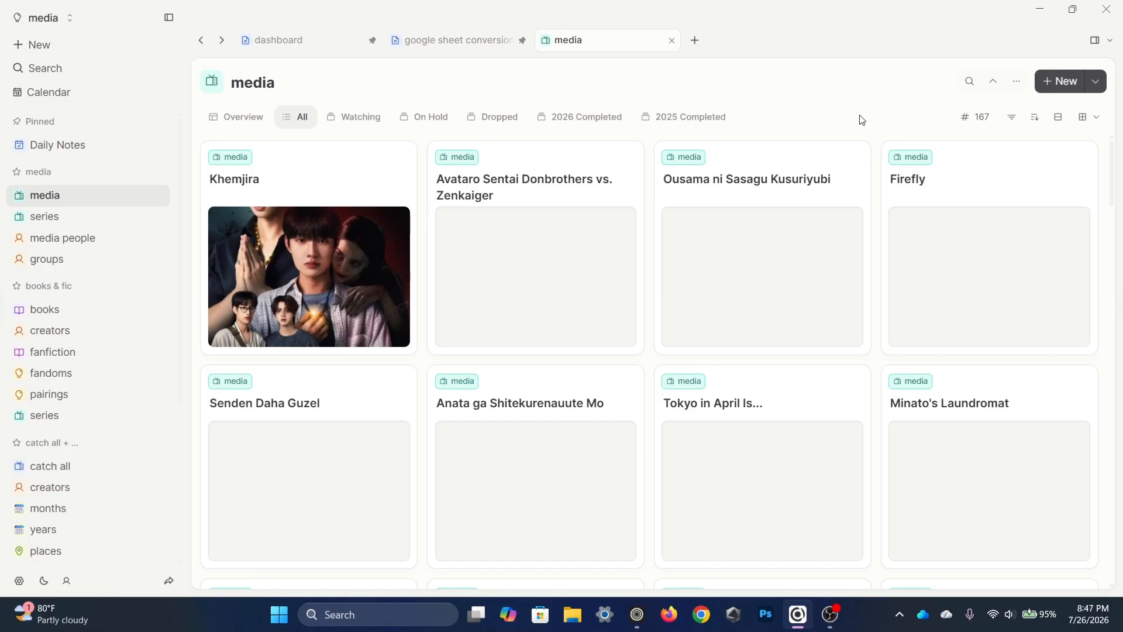
pyautogui.click(1060, 120)
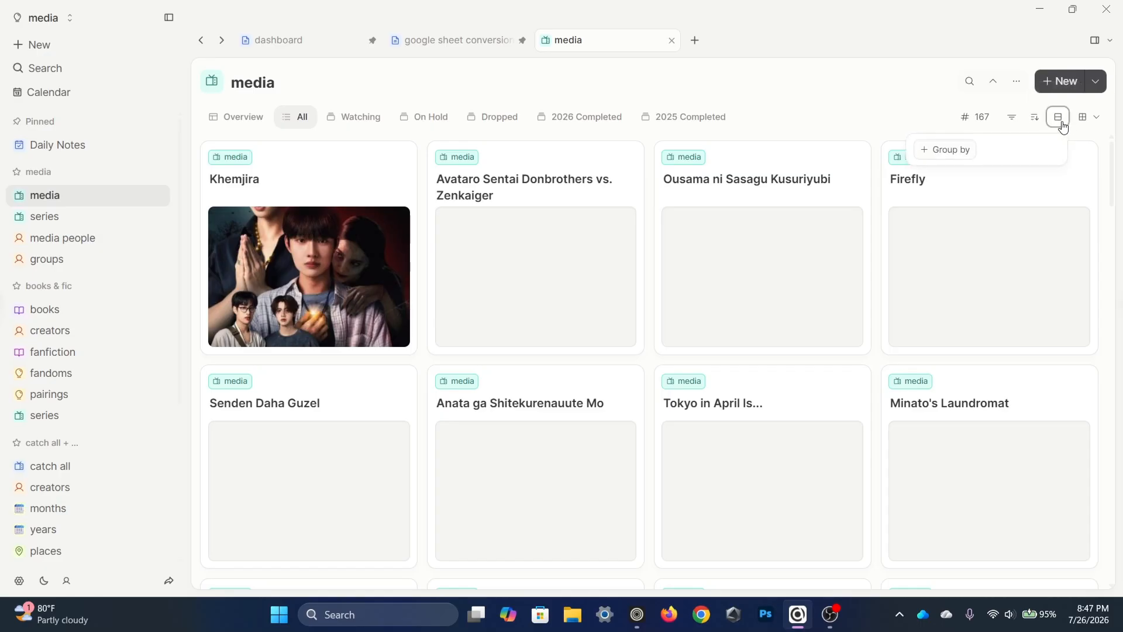
pyautogui.click(960, 154)
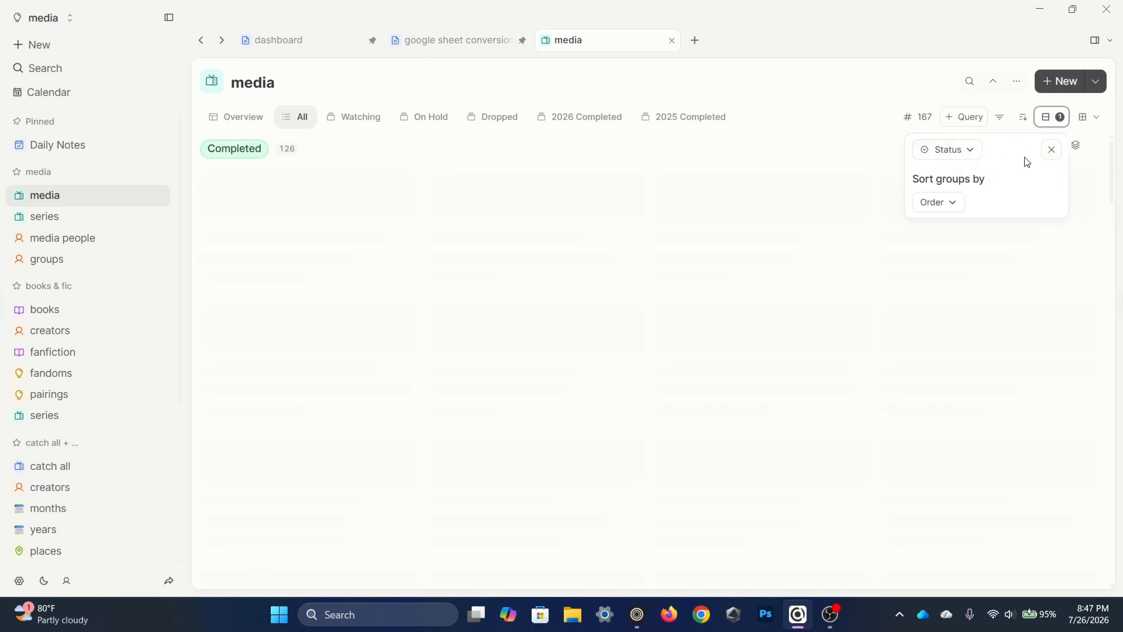
pyautogui.click(310, 149)
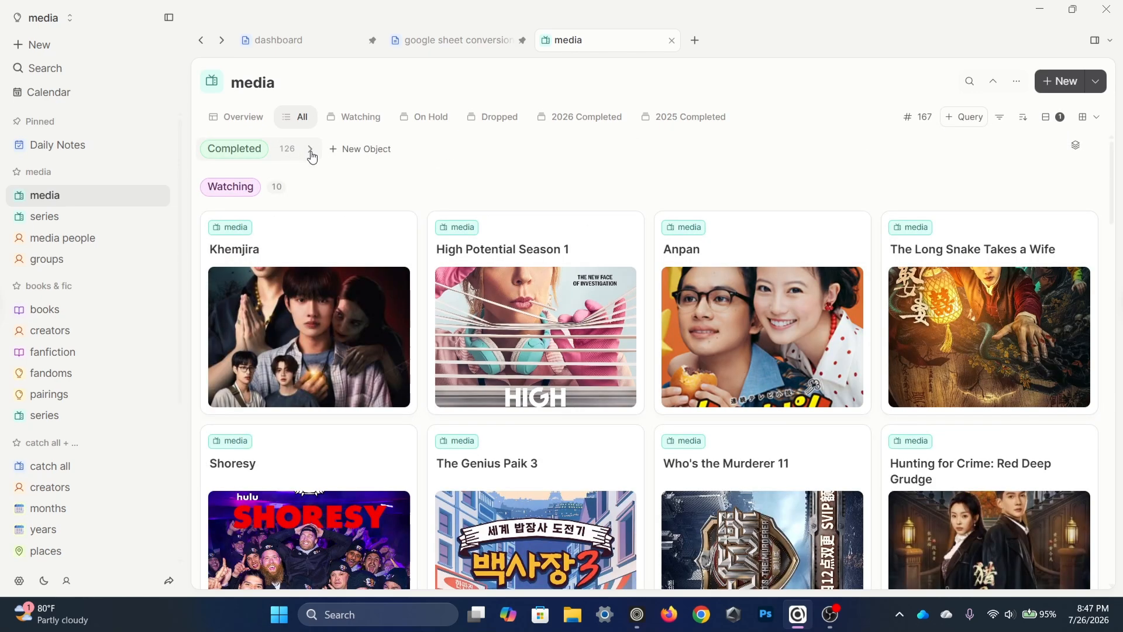
# Change Khemjira's status from Watching to Completed.
pyautogui.click(298, 244)
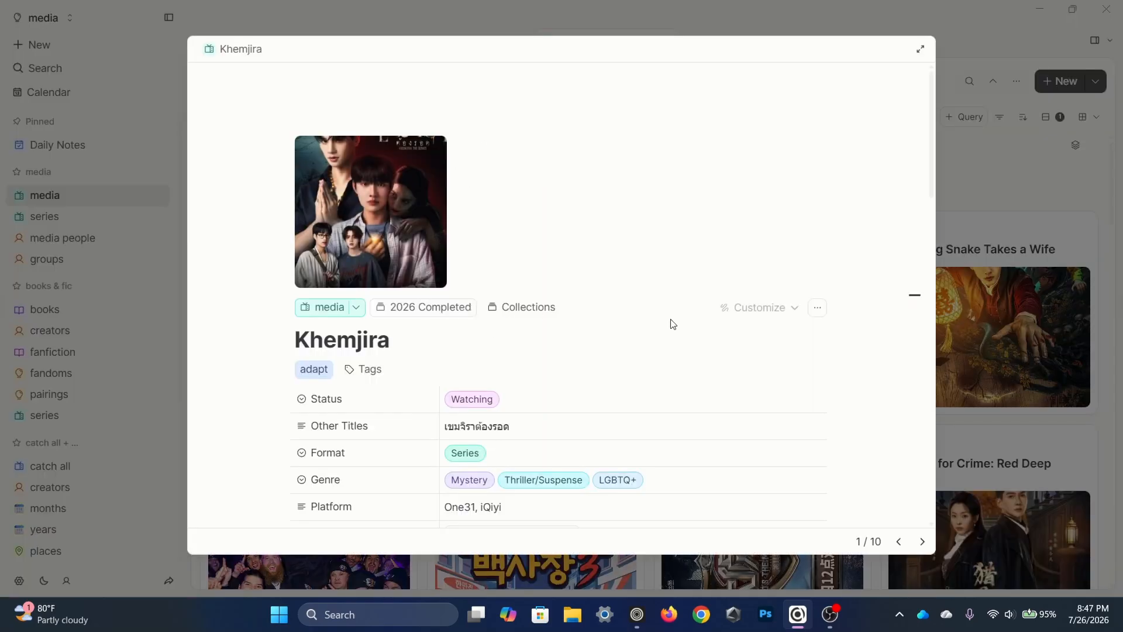
pyautogui.click(472, 397)
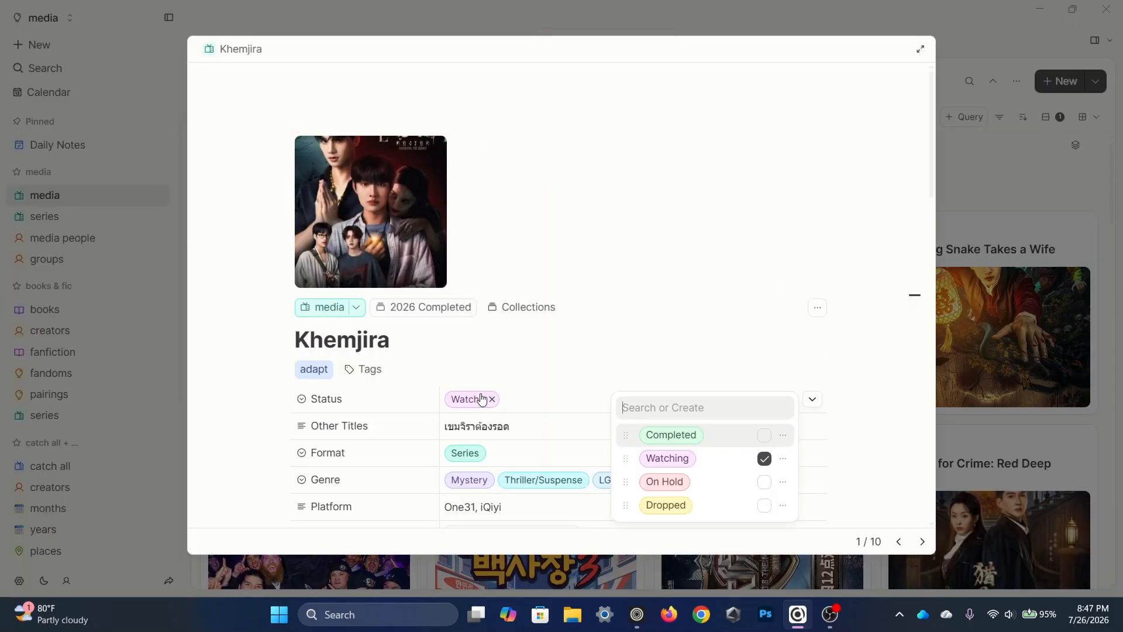
pyautogui.click(678, 434)
pyautogui.click(1010, 198)
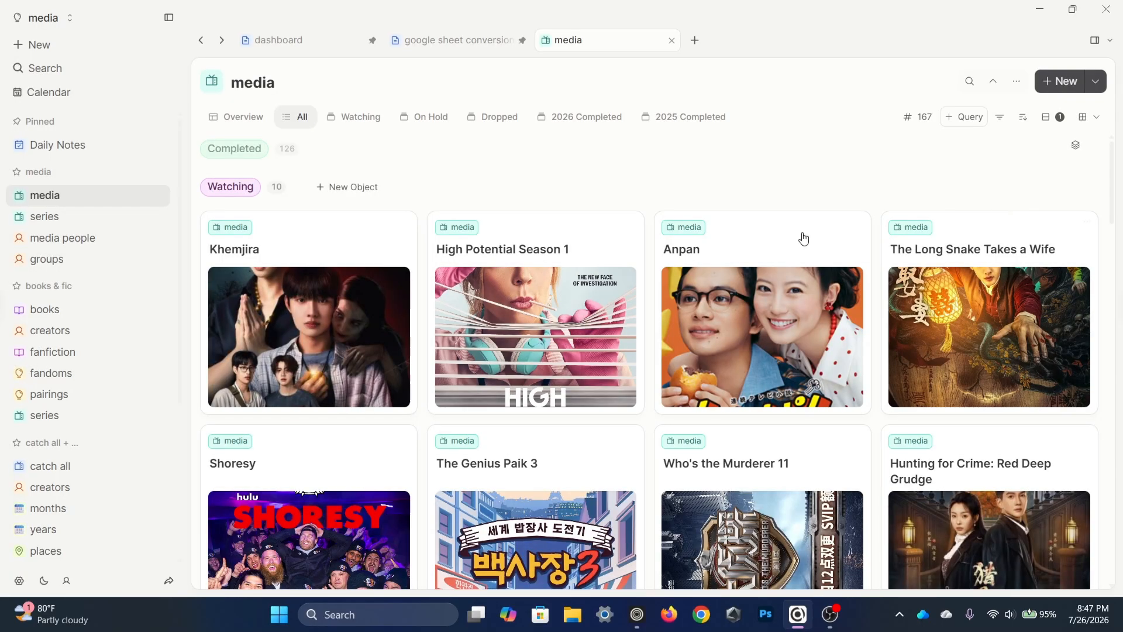
# Collapse the Watching, On Hold and Dropped status groups.
pyautogui.click(292, 187)
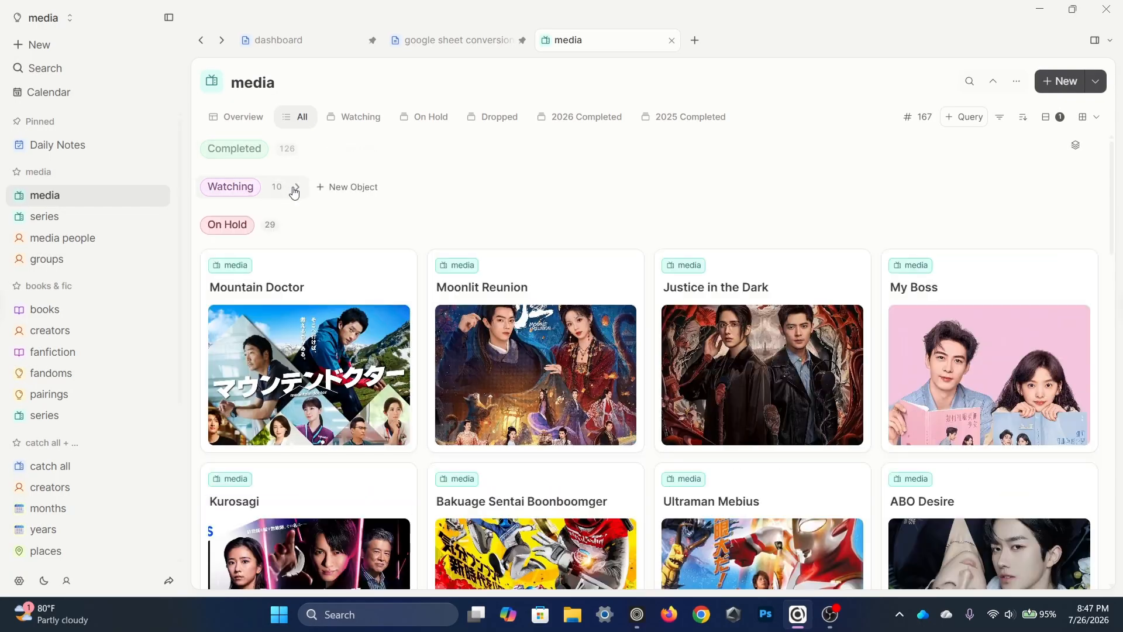
pyautogui.click(268, 227)
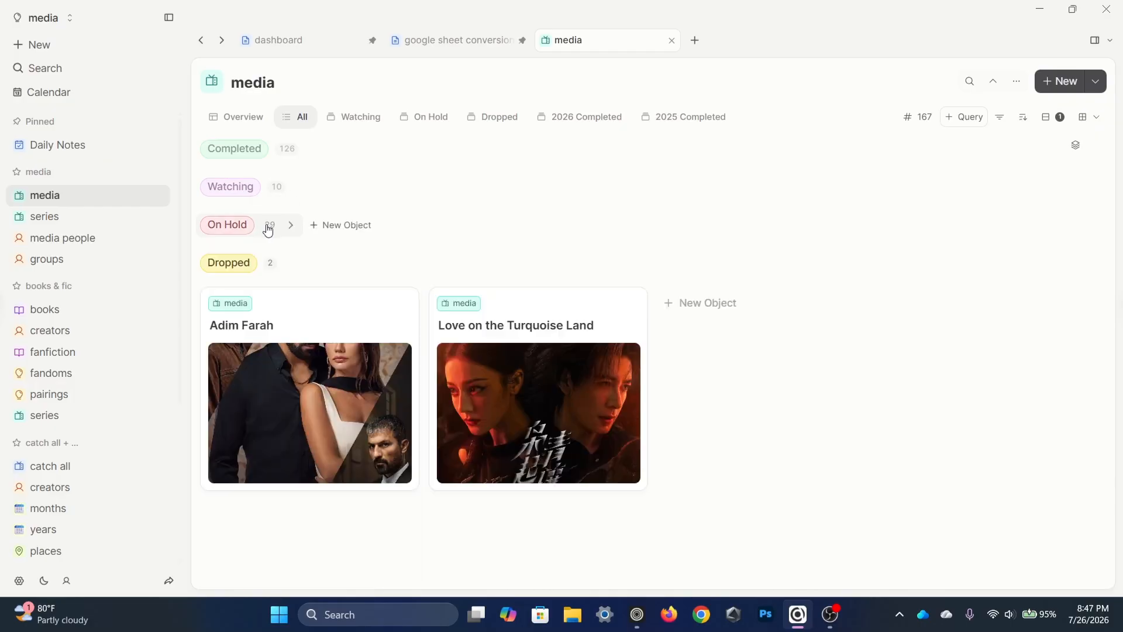
pyautogui.click(275, 265)
# Regroup the media cards by Genre.
pyautogui.click(1053, 117)
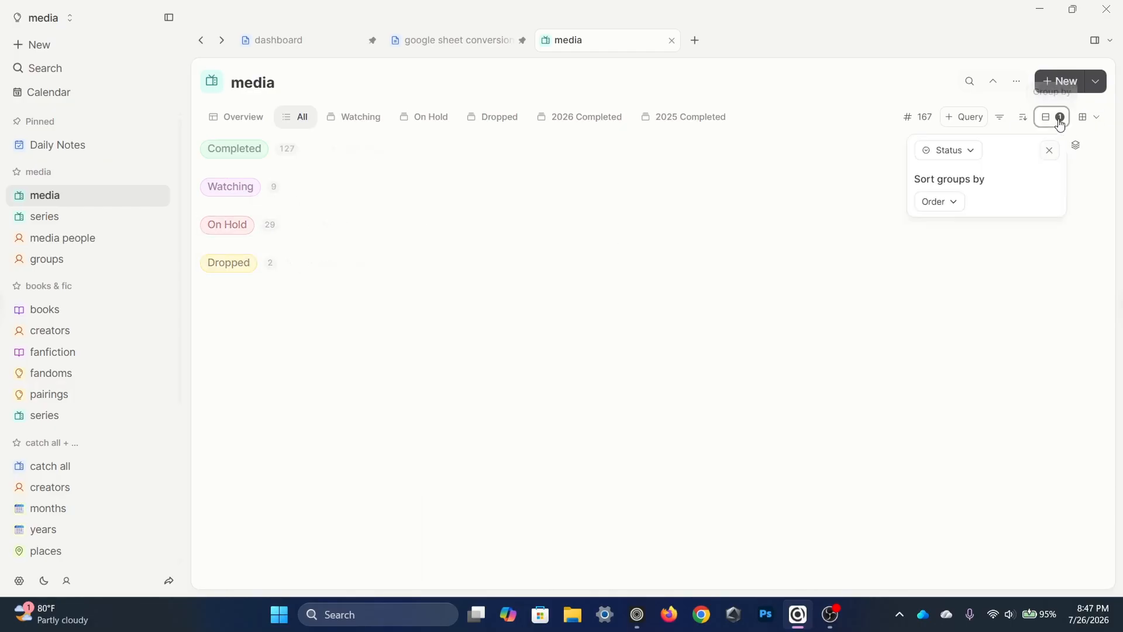
pyautogui.click(940, 153)
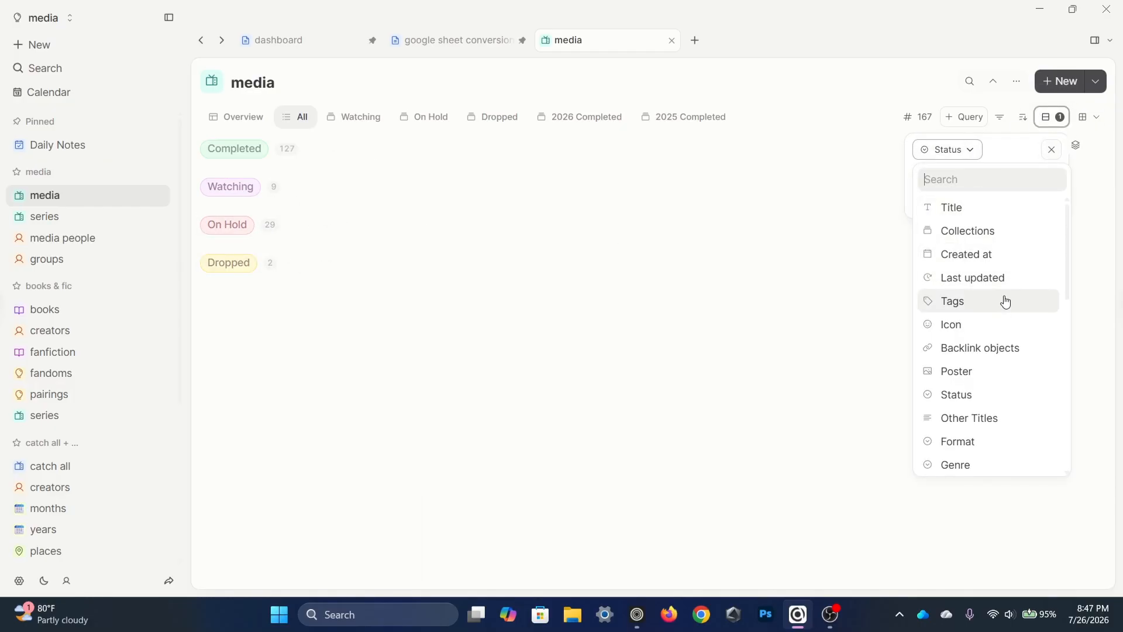
pyautogui.scroll(-3, 1003, 301)
pyautogui.scroll(-1, 1004, 301)
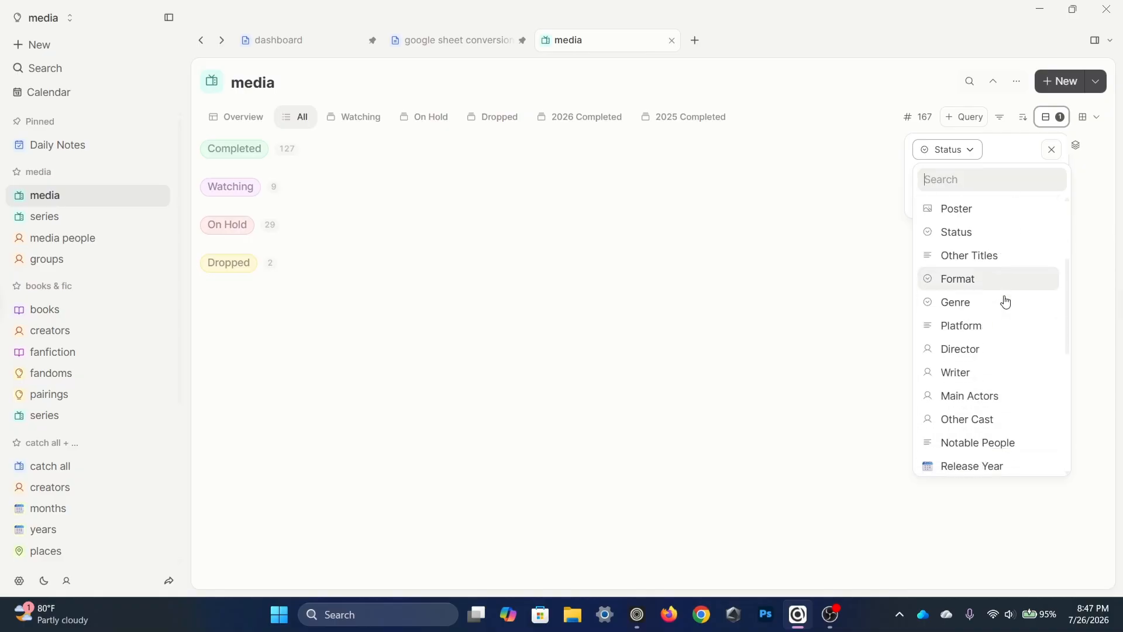
pyautogui.click(995, 308)
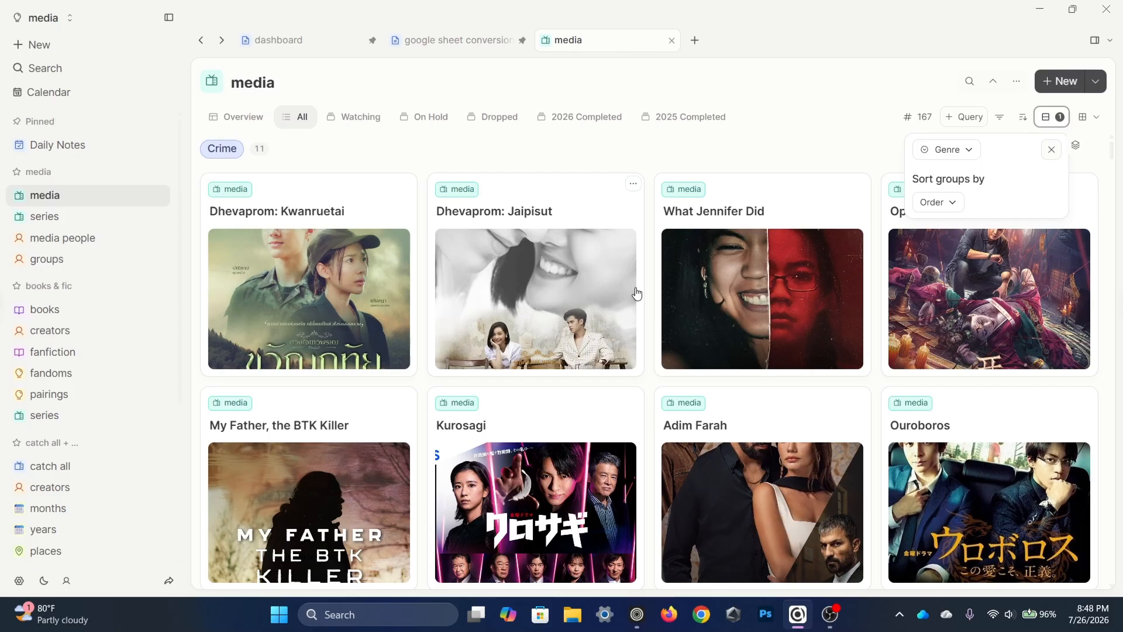
# Try grouping the media cards by Platform, then by Airing Season.
pyautogui.click(967, 155)
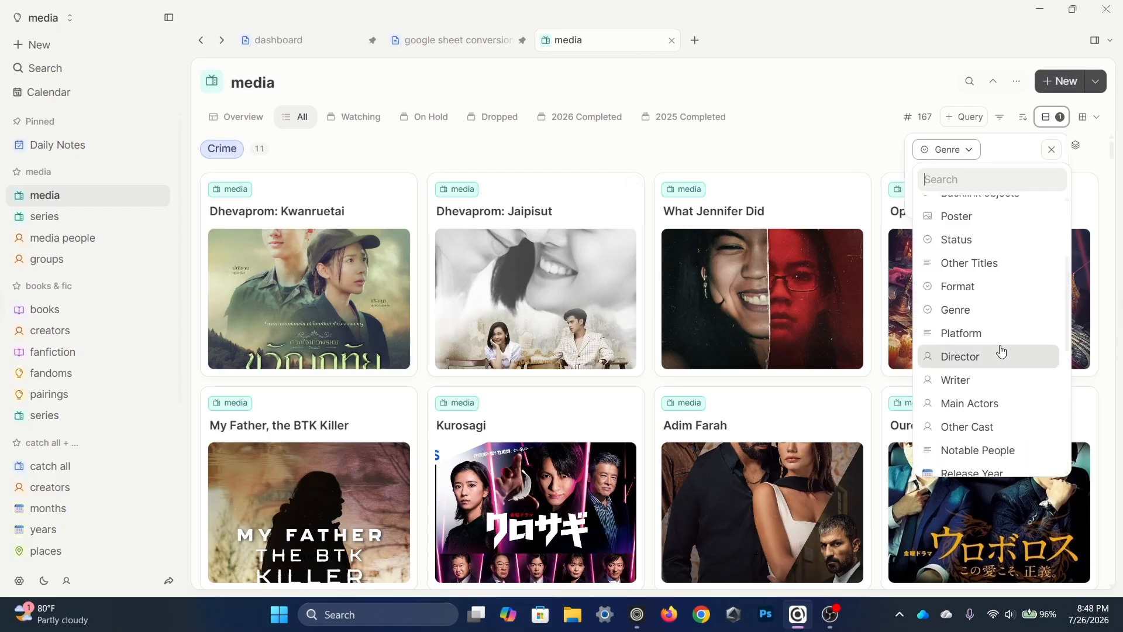
pyautogui.click(987, 334)
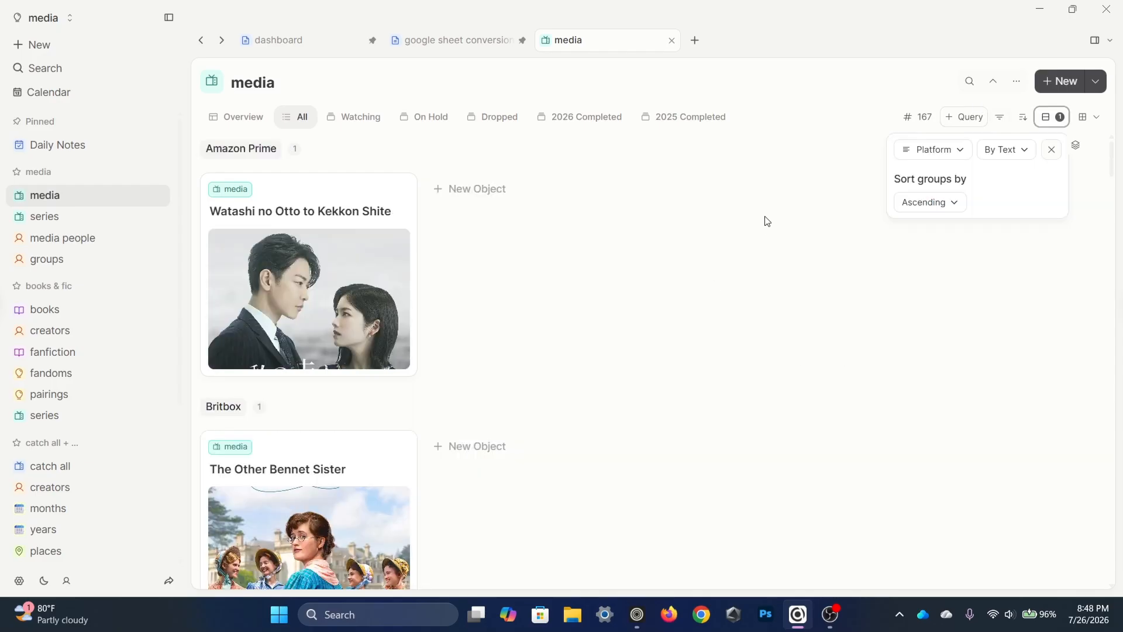
pyautogui.click(935, 150)
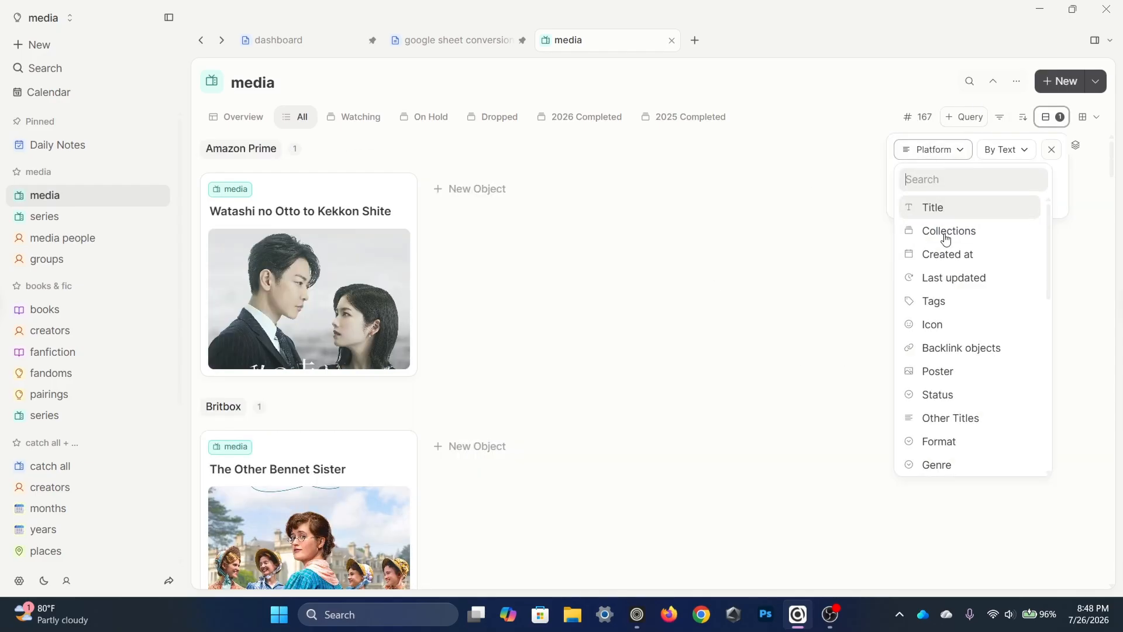
pyautogui.scroll(-4, 947, 264)
pyautogui.scroll(-3, 971, 343)
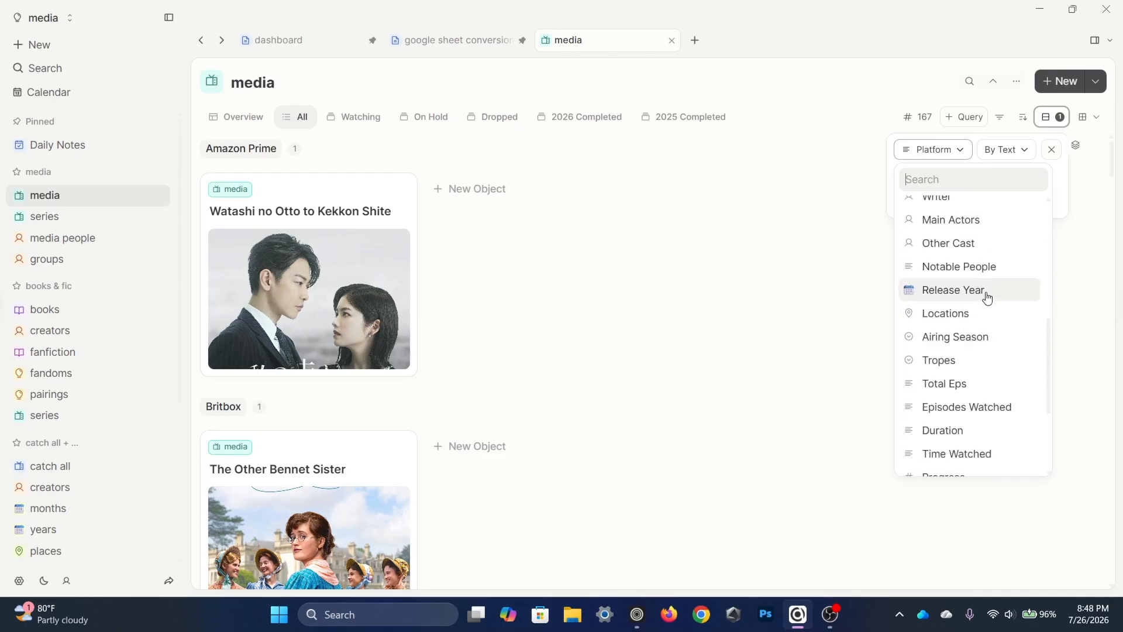
pyautogui.click(988, 339)
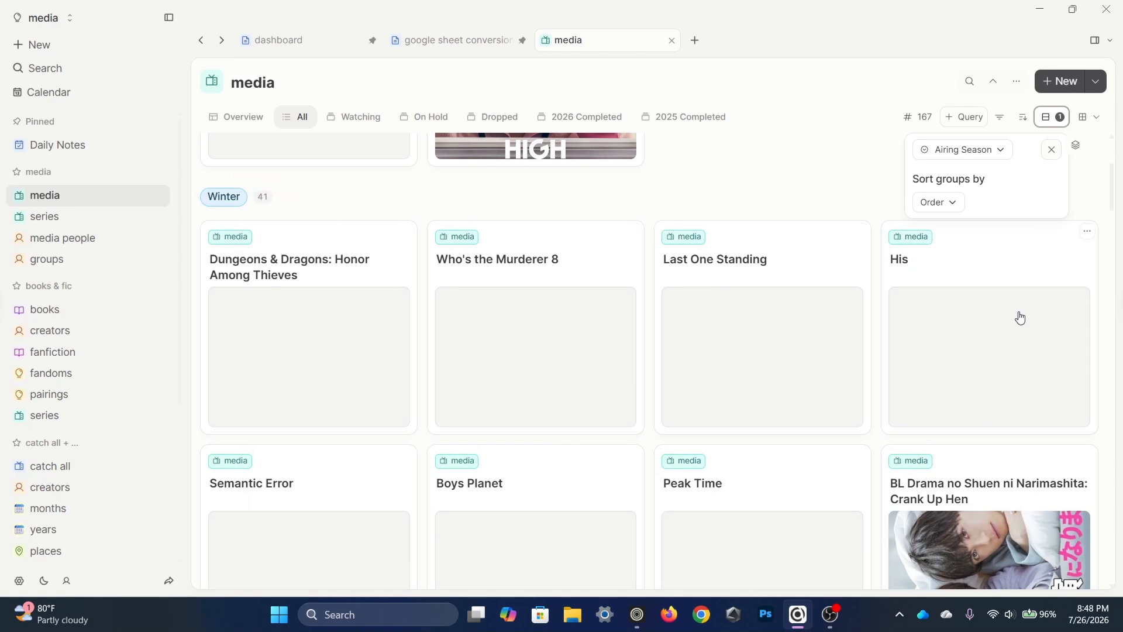
# Remove grouping so the media cards show as one flat gallery.
pyautogui.click(997, 148)
pyautogui.scroll(-6, 1008, 376)
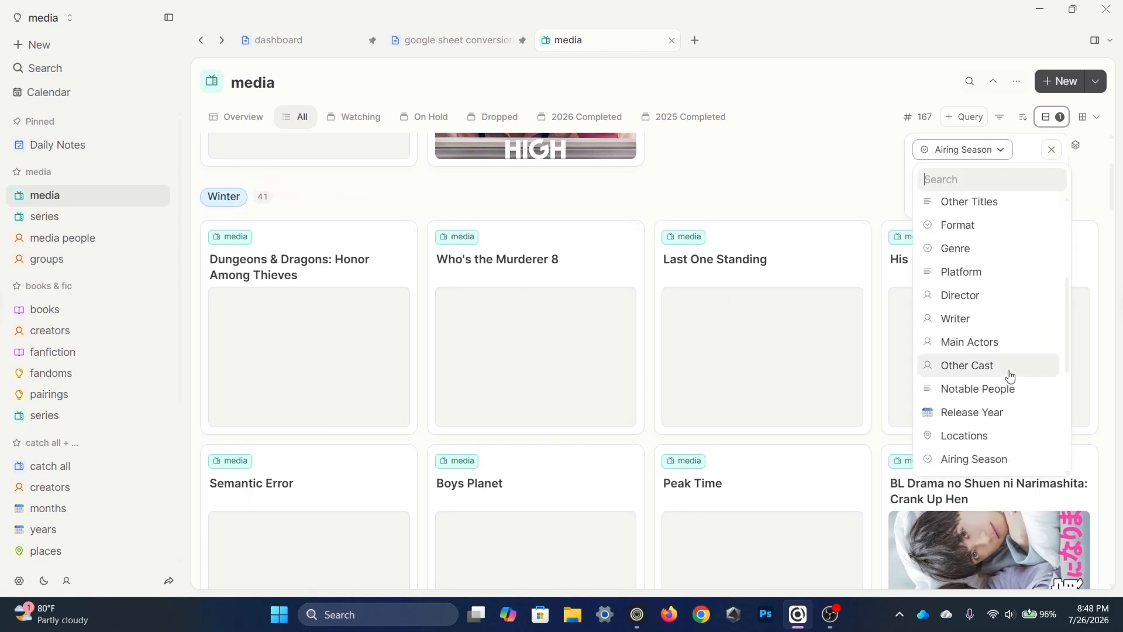
pyautogui.scroll(-2, 1003, 392)
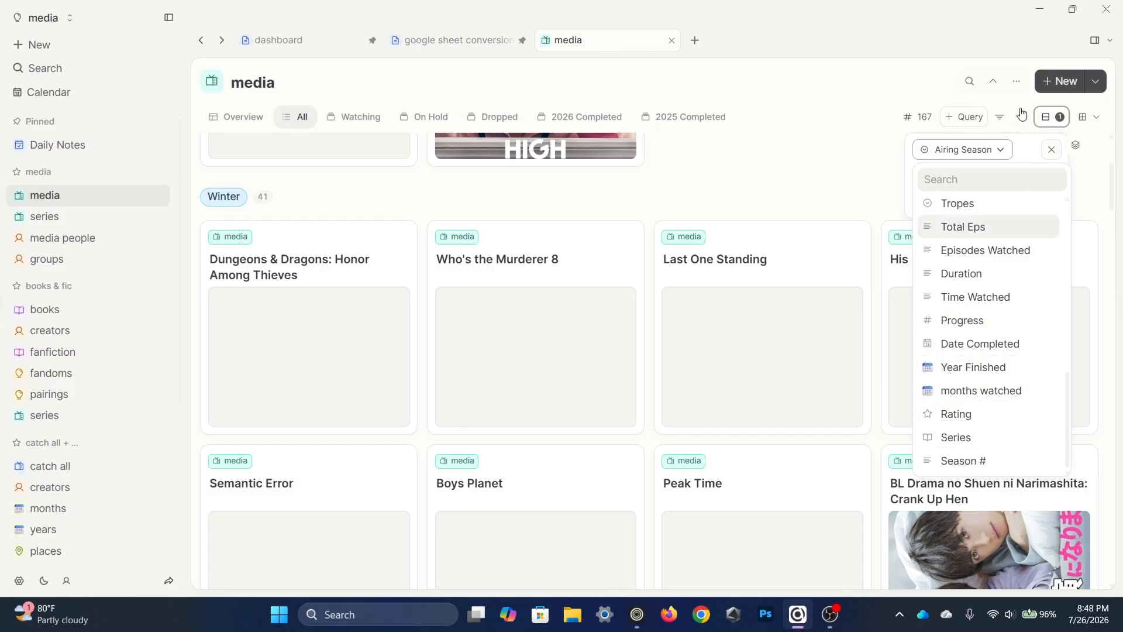
pyautogui.click(1055, 148)
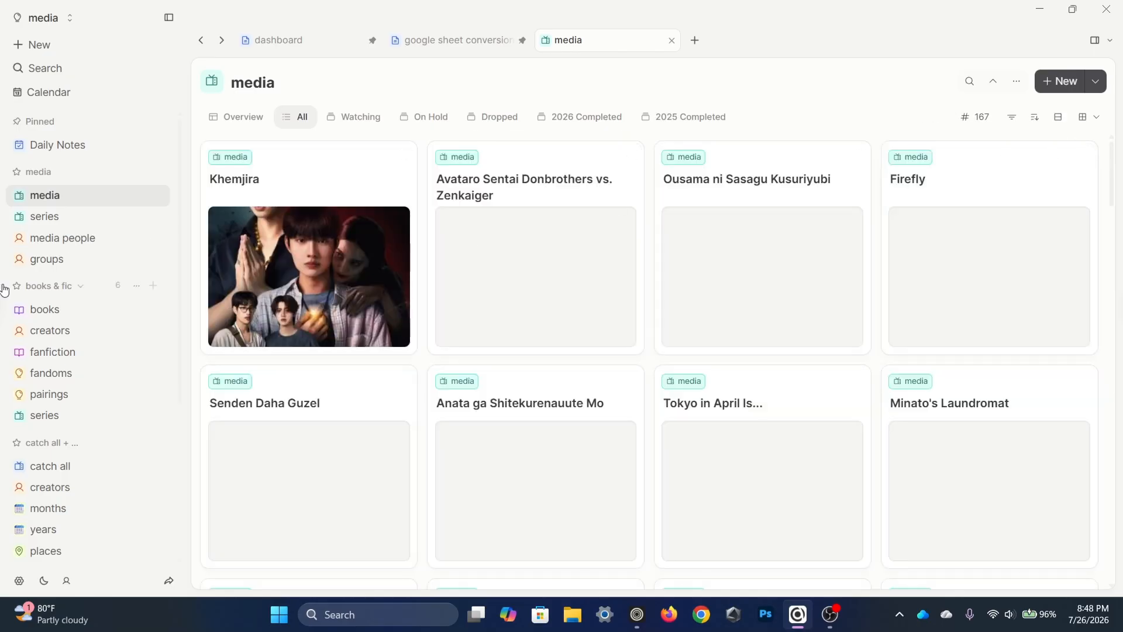
# Browse the series and books collections in the sidebar.
pyautogui.click(87, 219)
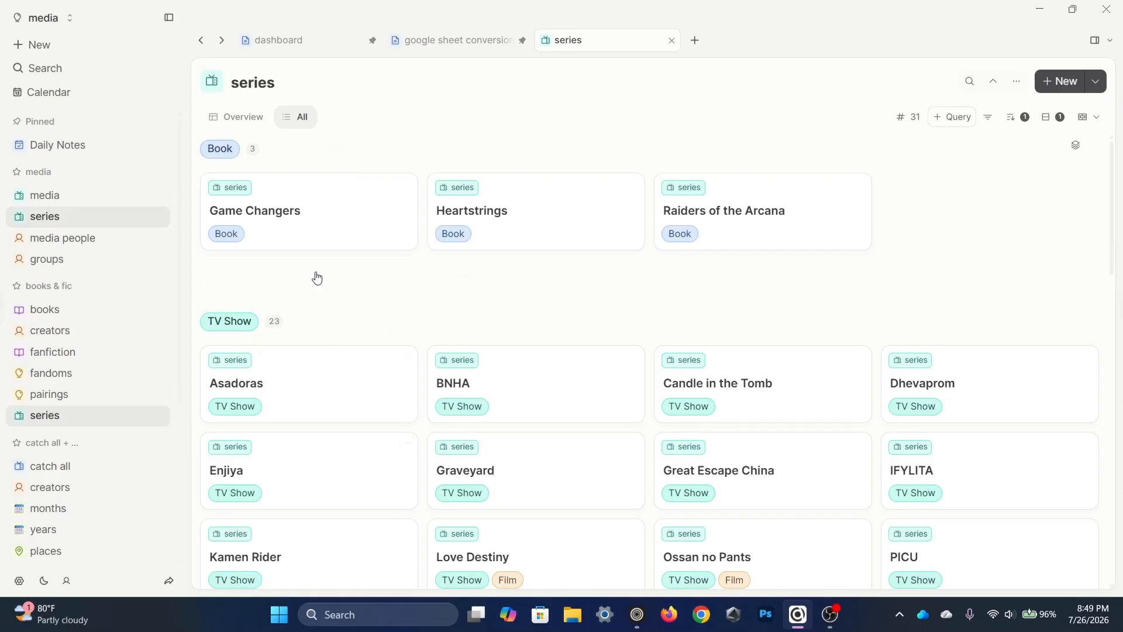
pyautogui.click(88, 313)
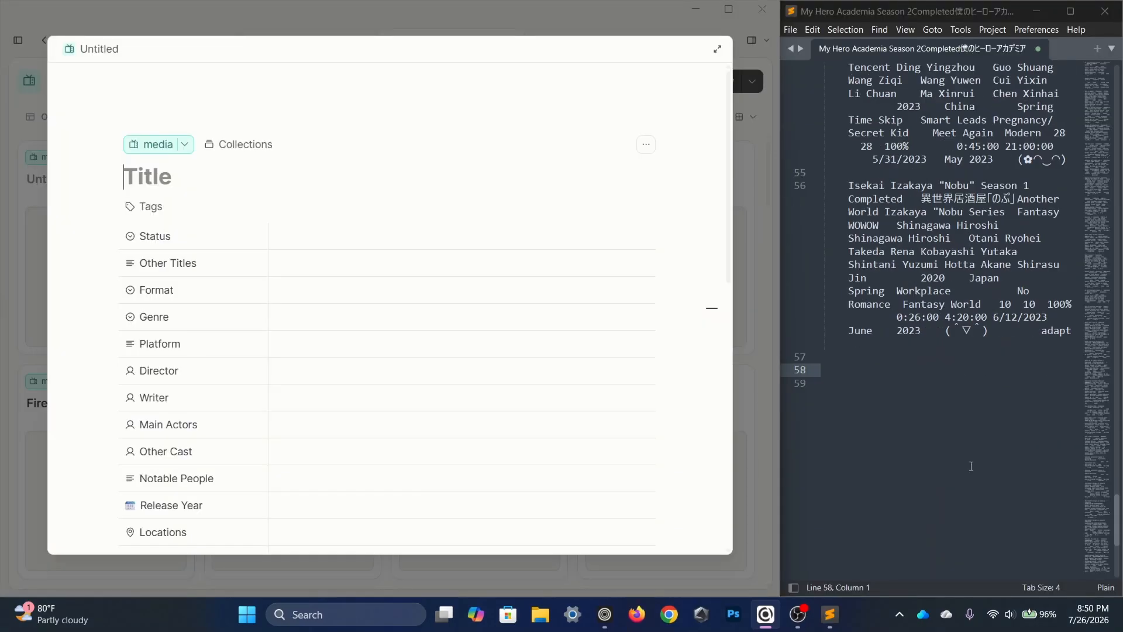
pyautogui.scroll(-2, 971, 466)
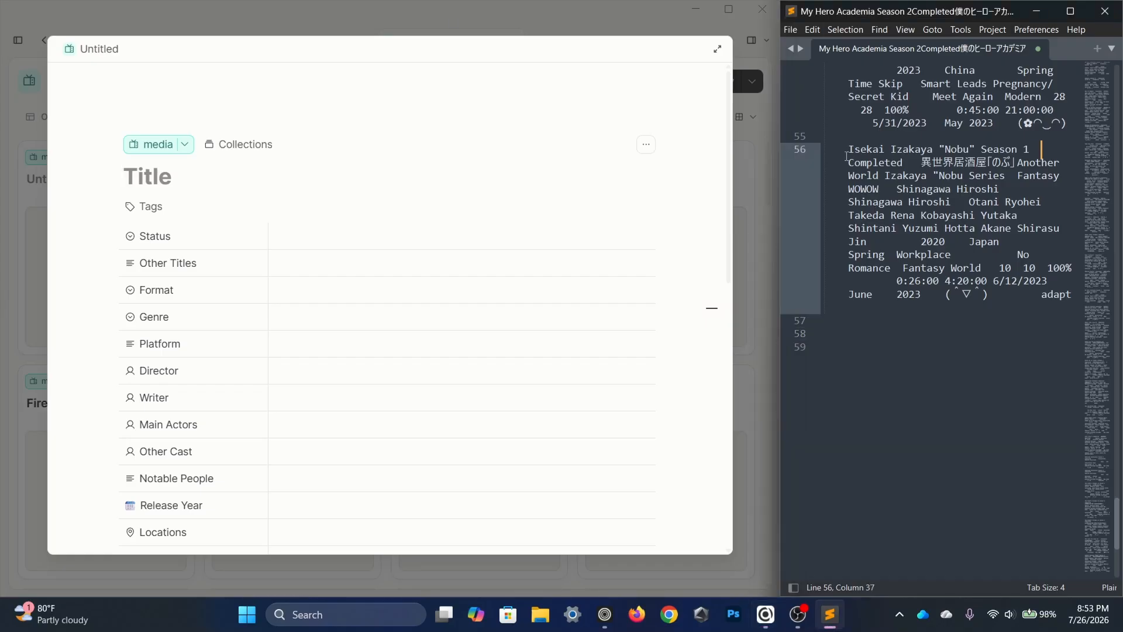
# Title the page Isekai Izakaya "Nobu" Season 1, copied from the notes.
pyautogui.moveTo(1042, 149); pyautogui.dragTo(845, 150)
pyautogui.hotkey('ctrl', 'c')
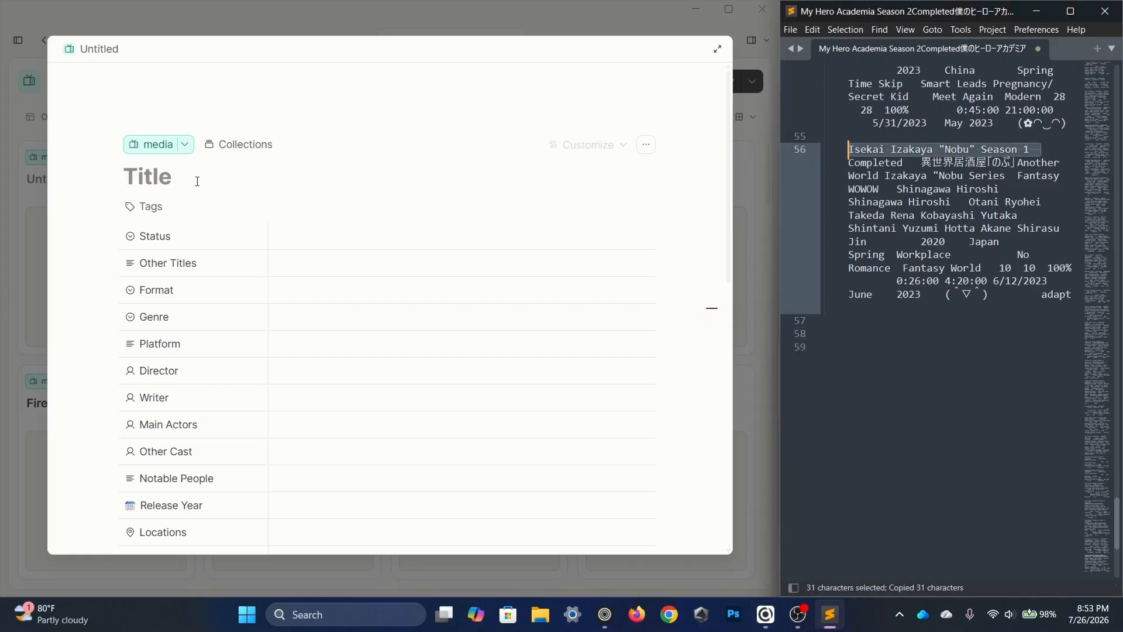
pyautogui.click(197, 172)
pyautogui.hotkey('ctrl', 'v')
# Add the page to 2023 Completed, tag it adapt, and set Status to Completed.
pyautogui.click(240, 144)
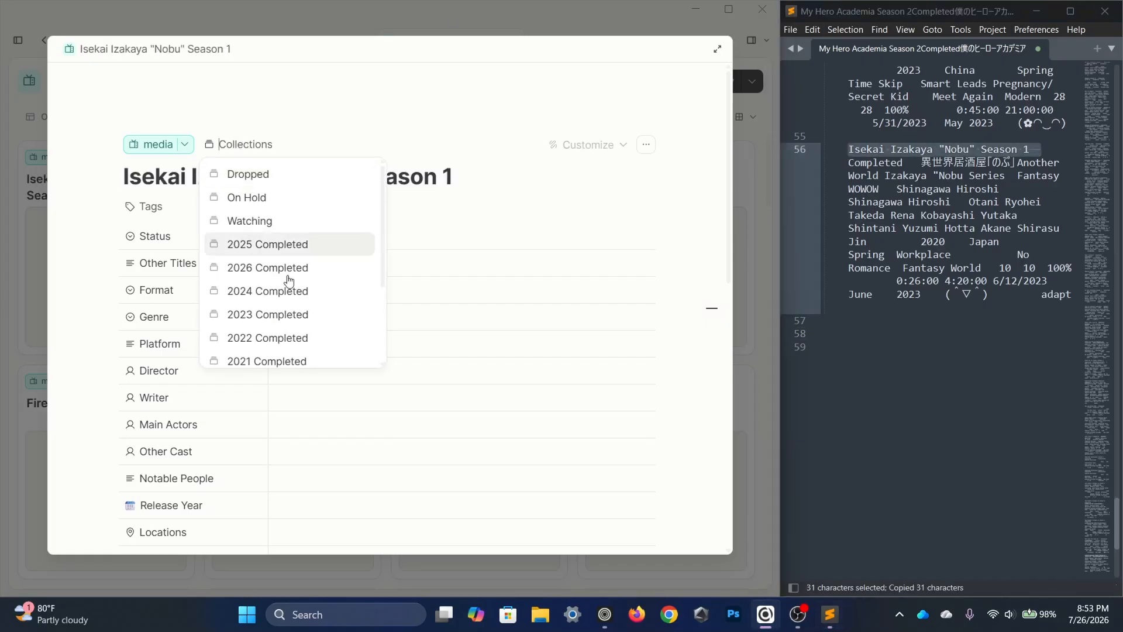
pyautogui.click(300, 314)
pyautogui.click(157, 211)
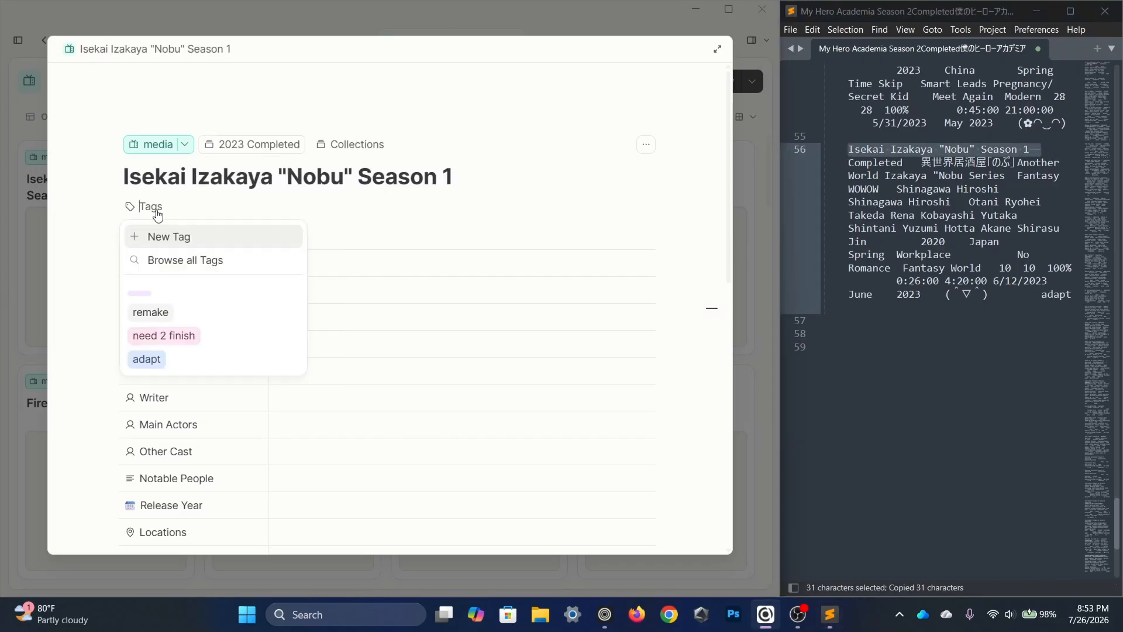
pyautogui.click(215, 359)
pyautogui.click(398, 240)
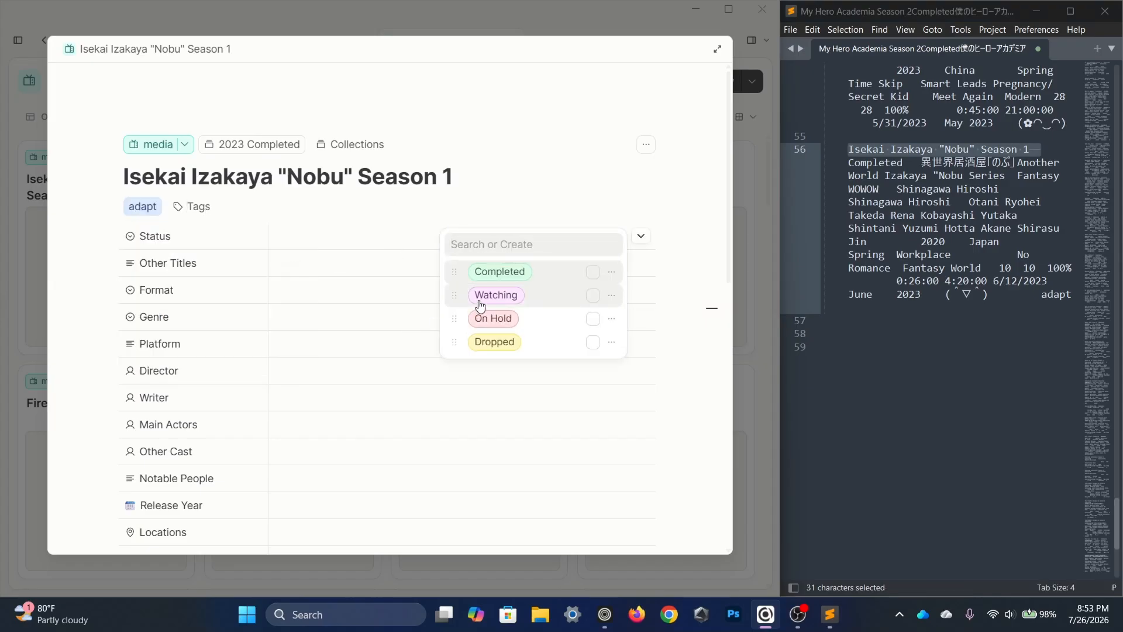
pyautogui.click(492, 272)
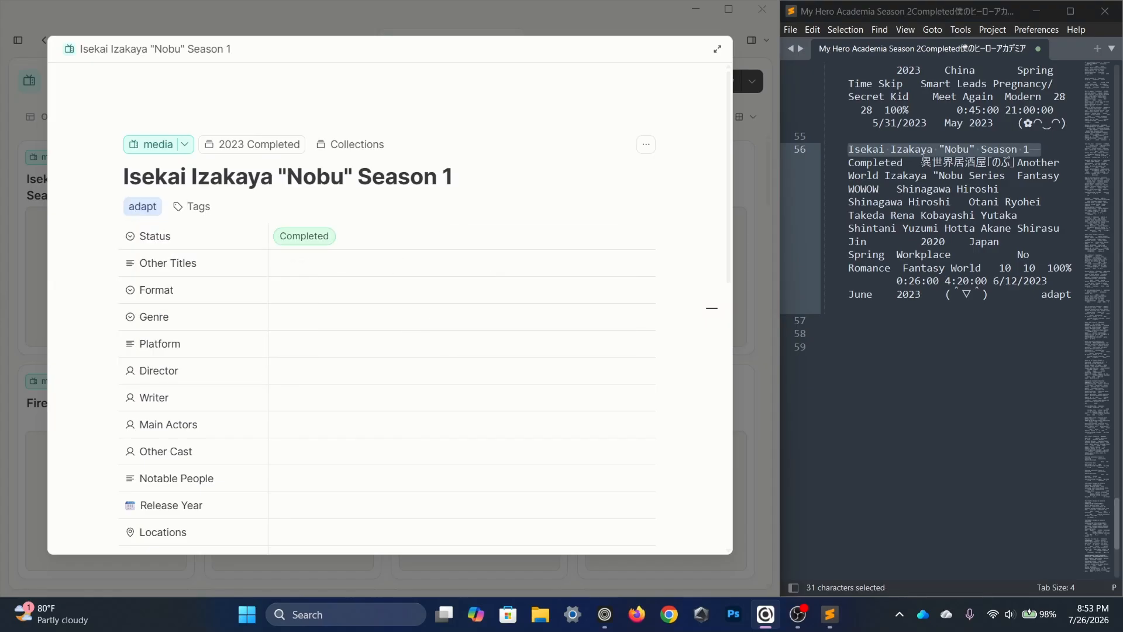
# Fill Other Titles with the alternative titles from the notes, fixing their punctuation.
pyautogui.moveTo(923, 162); pyautogui.dragTo(964, 176)
pyautogui.hotkey('ctrl', 'c')
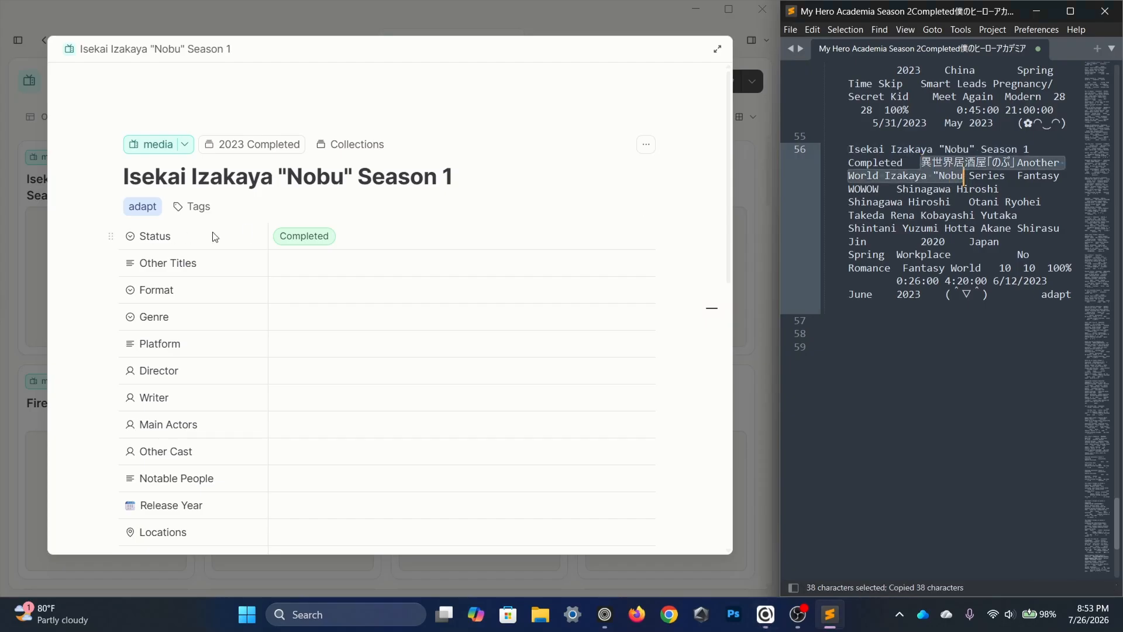
pyautogui.click(308, 263)
pyautogui.hotkey('ctrl', 'v')
pyautogui.write('"')
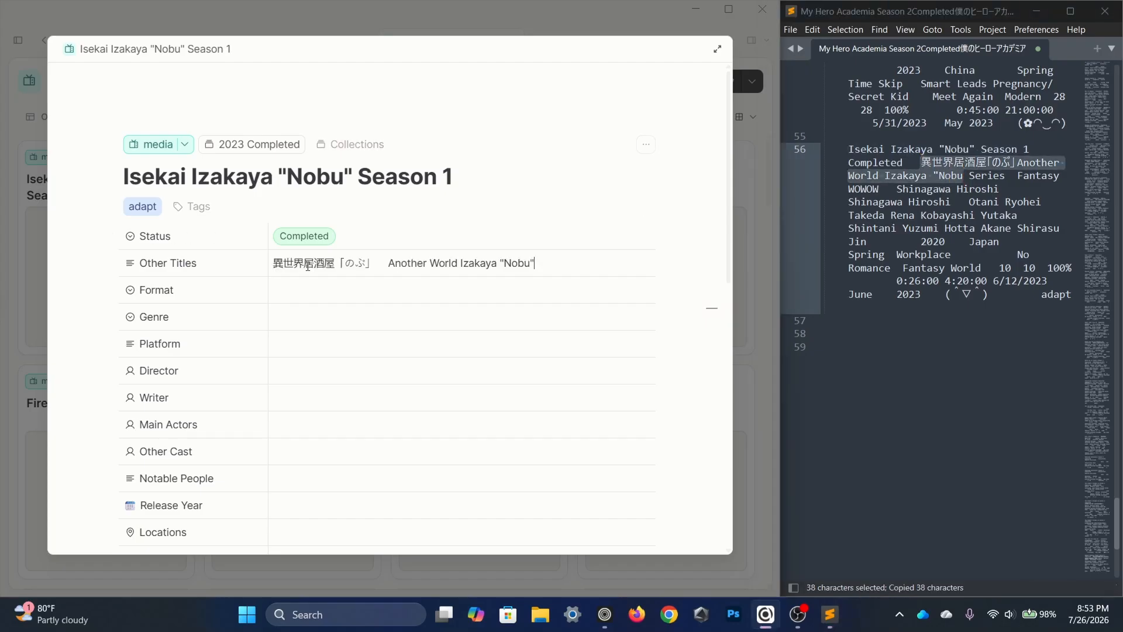
pyautogui.press('BackSpace')
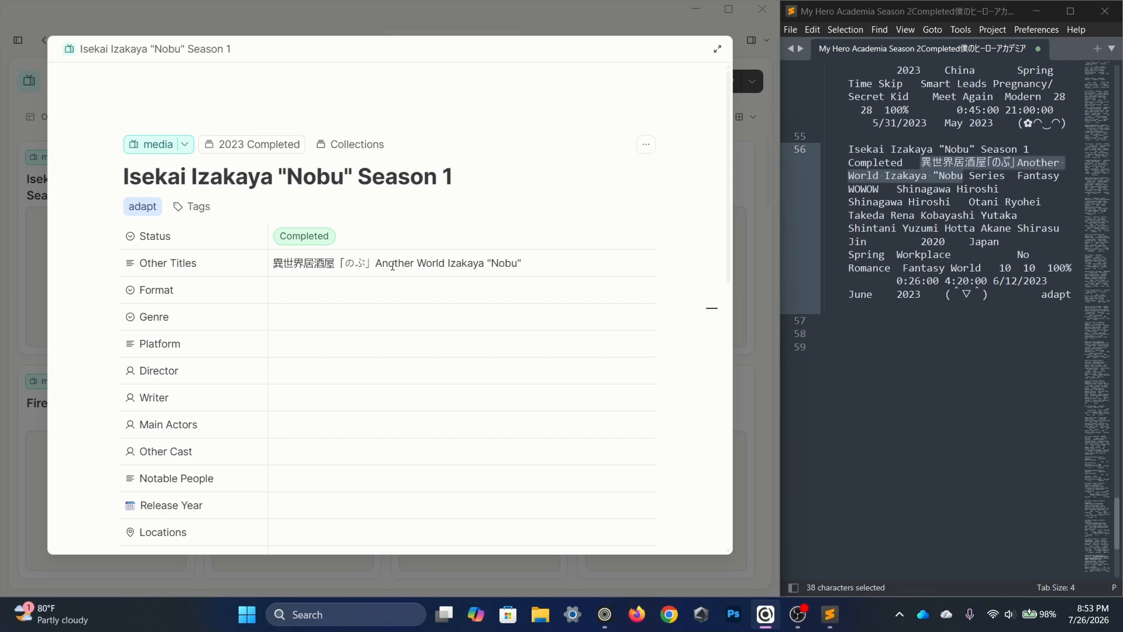
pyautogui.write(',')
pyautogui.press('BackSpace')
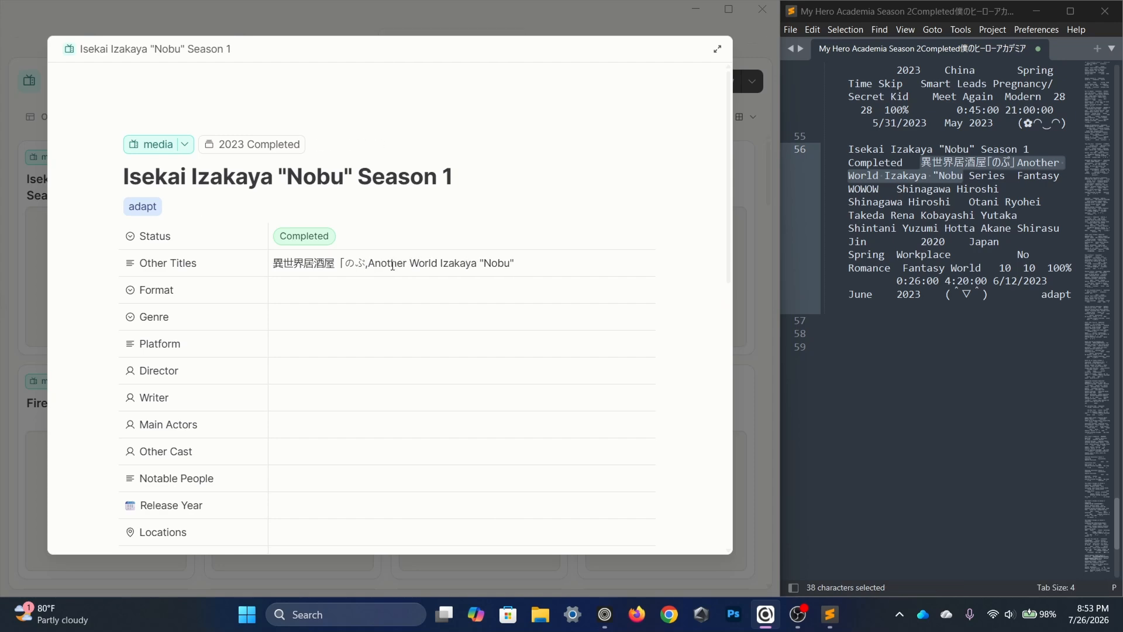
pyautogui.write(']')
# Set Format to Series, Genre to Fantasy and Platform to WOWOW.
pyautogui.click(368, 296)
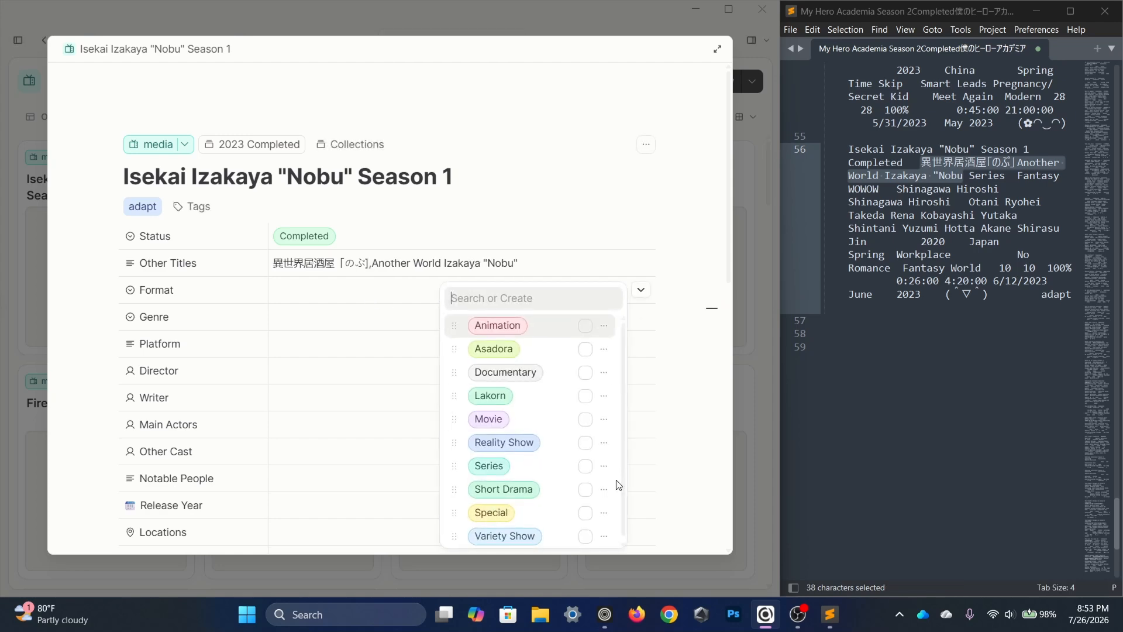
pyautogui.click(530, 476)
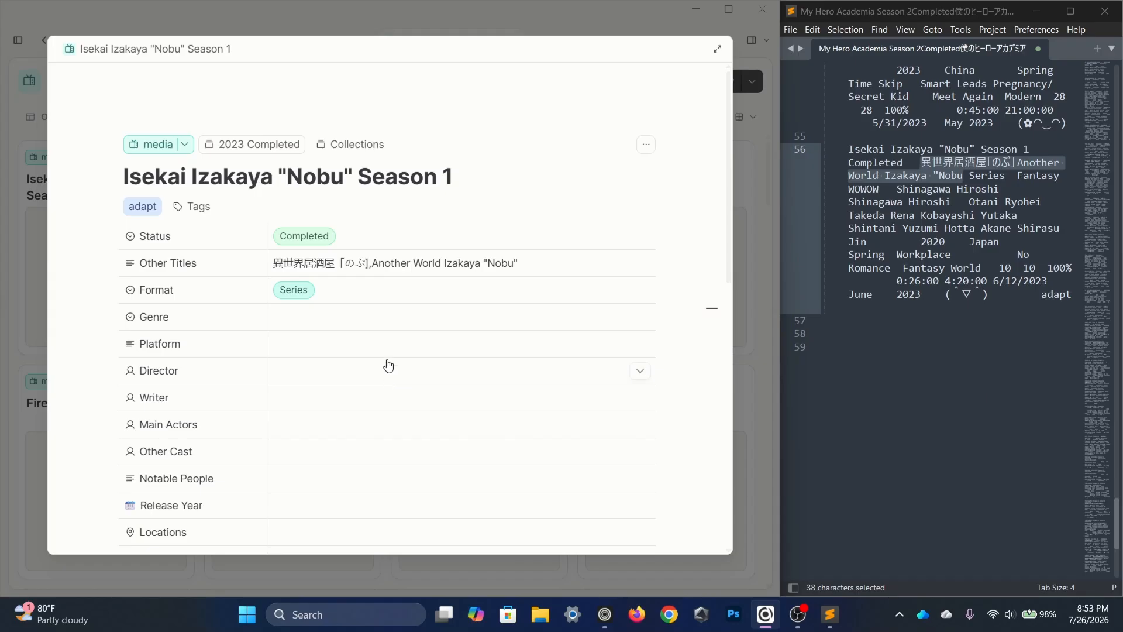
pyautogui.click(351, 318)
pyautogui.write('fa')
pyautogui.press('Return')
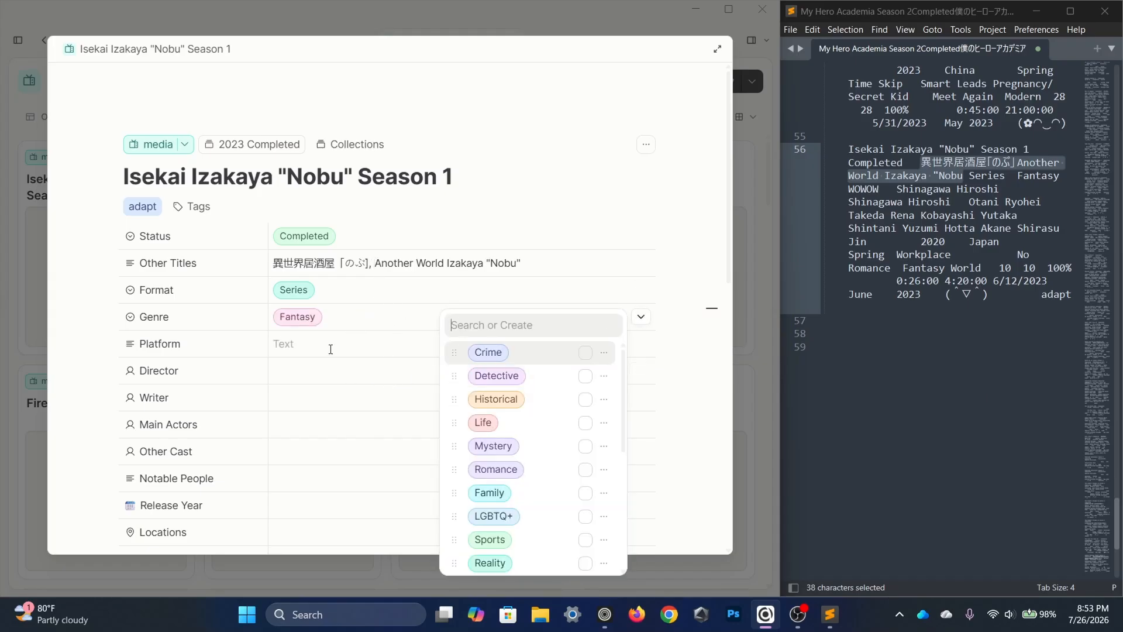
pyautogui.click(329, 346)
pyautogui.write('WOWOW')
pyautogui.press('Tab')
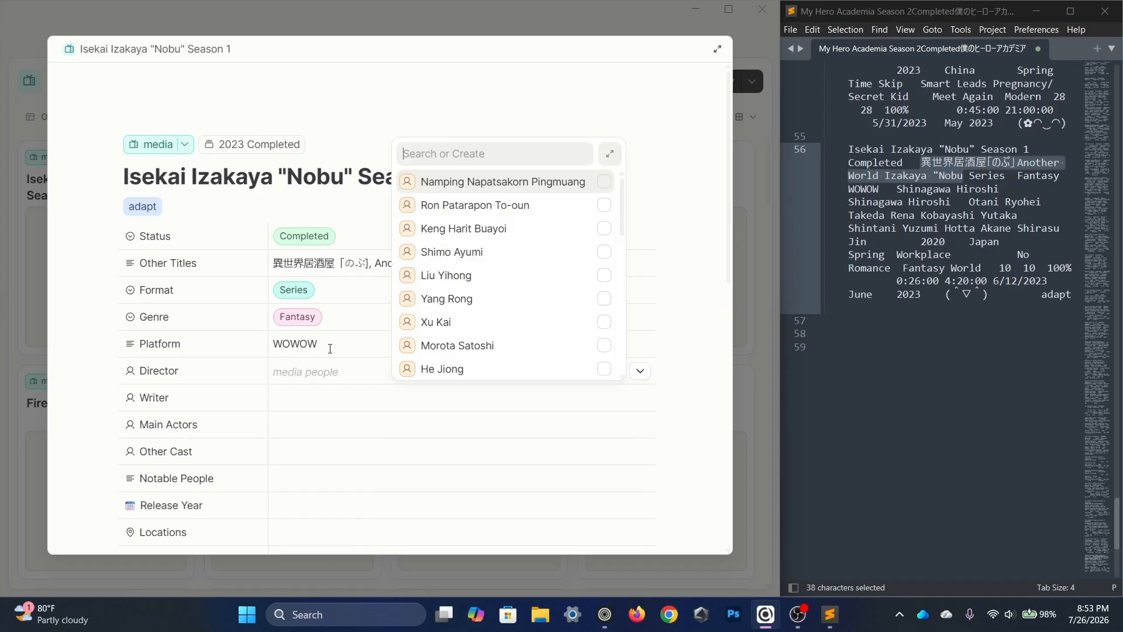
# Link the director named in the notes as the page's Director.
pyautogui.hotkey('ctrl', 'v')
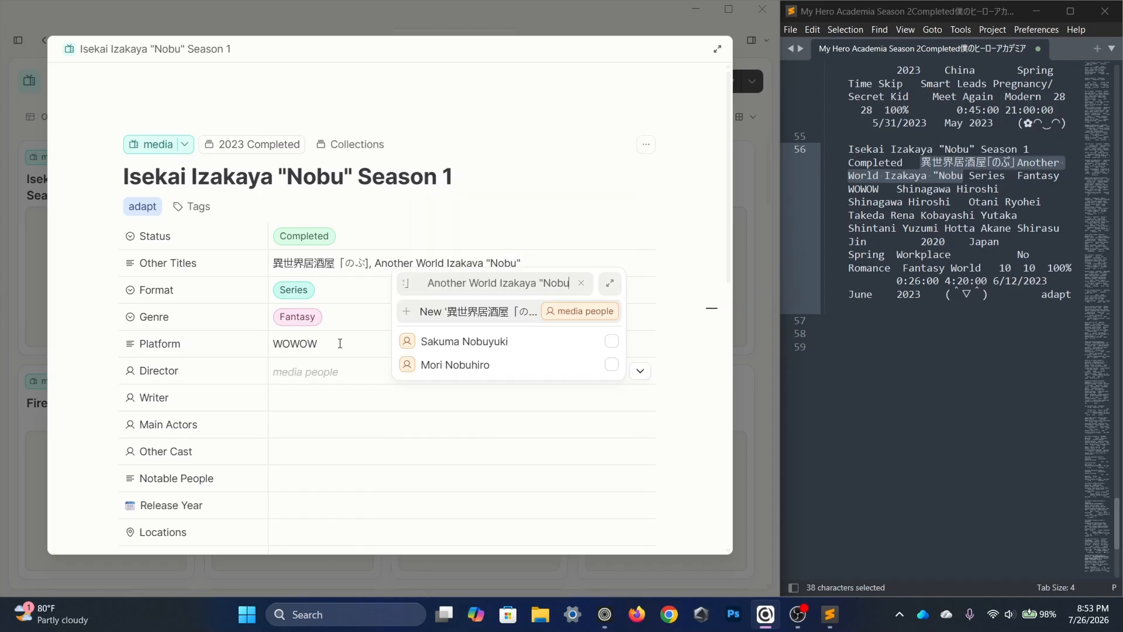
pyautogui.moveTo(999, 188); pyautogui.dragTo(897, 189)
pyautogui.hotkey('ctrl', 'c')
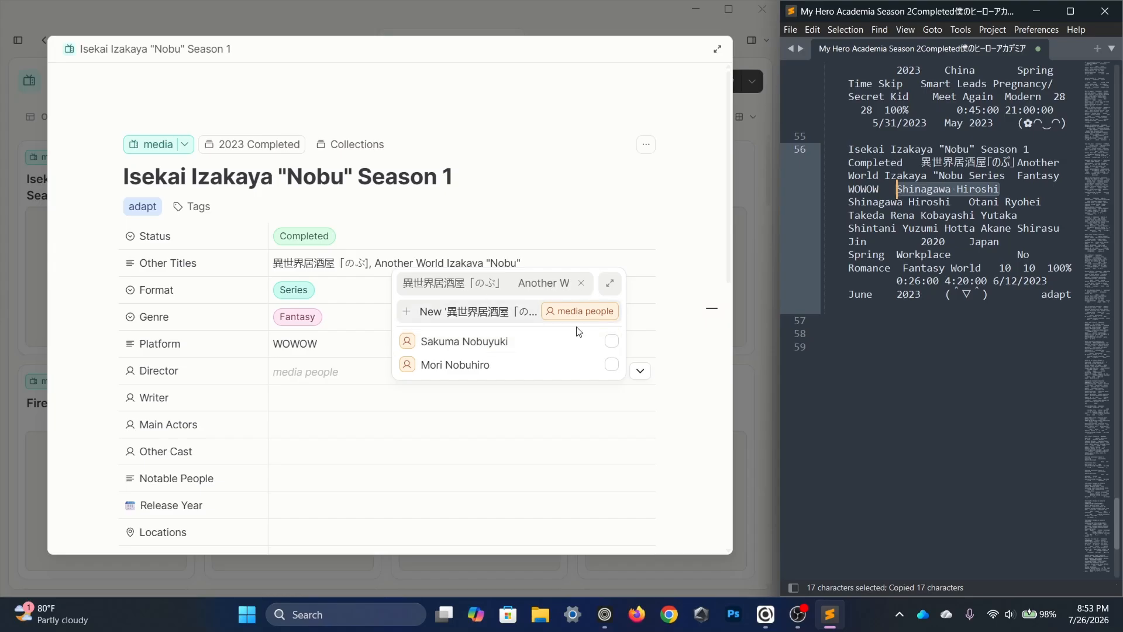
pyautogui.click(314, 376)
pyautogui.click(315, 376)
pyautogui.hotkey('ctrl', 'v')
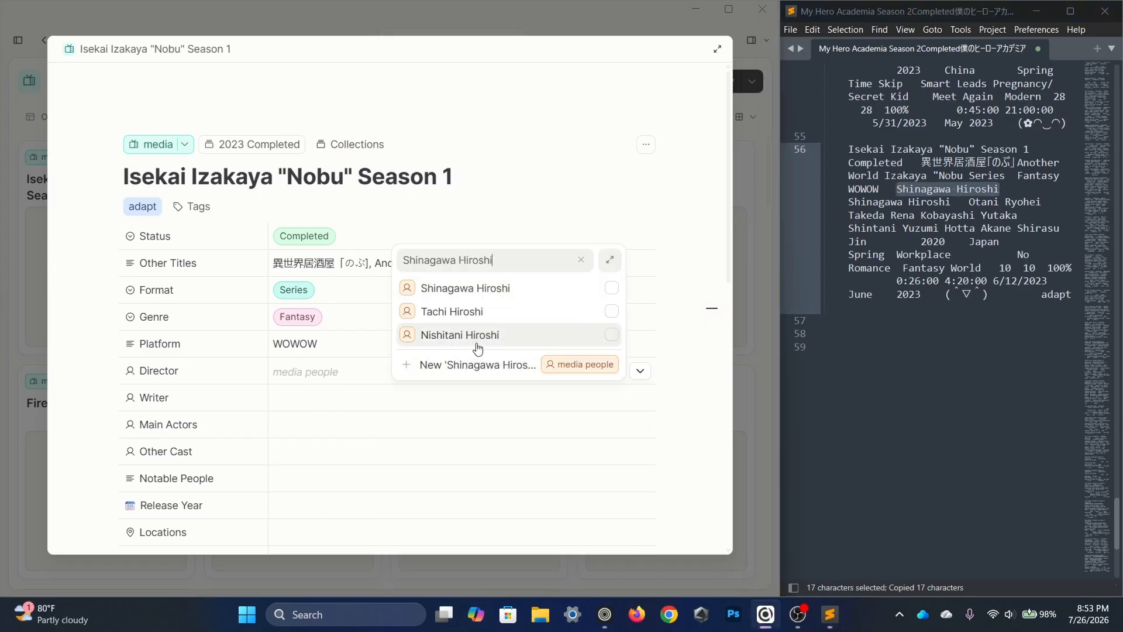
pyautogui.click(508, 291)
# Set the writer to the pasted person and add two Main Actors, creating the first as new.
pyautogui.hotkey('ctrl', 'v')
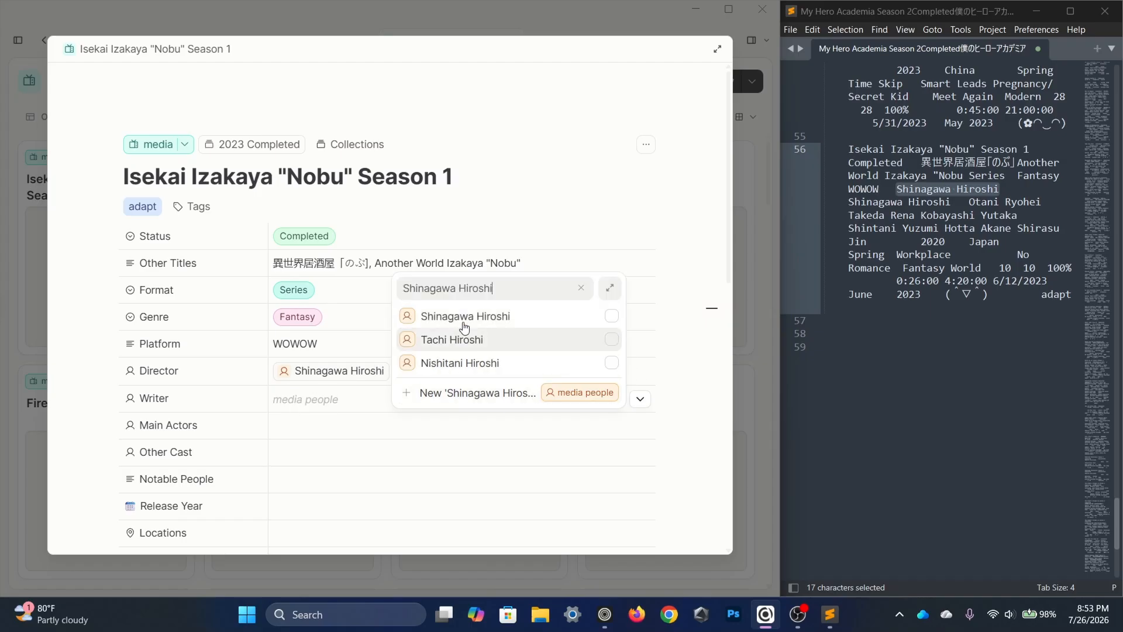
pyautogui.click(468, 316)
pyautogui.click(308, 431)
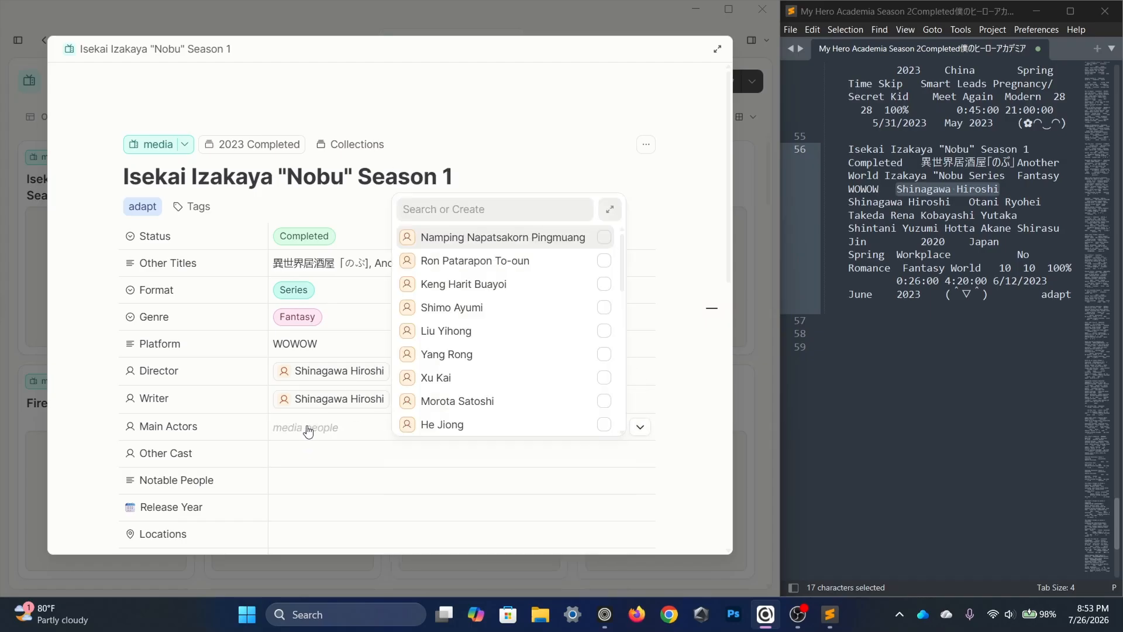
pyautogui.write('Otani ')
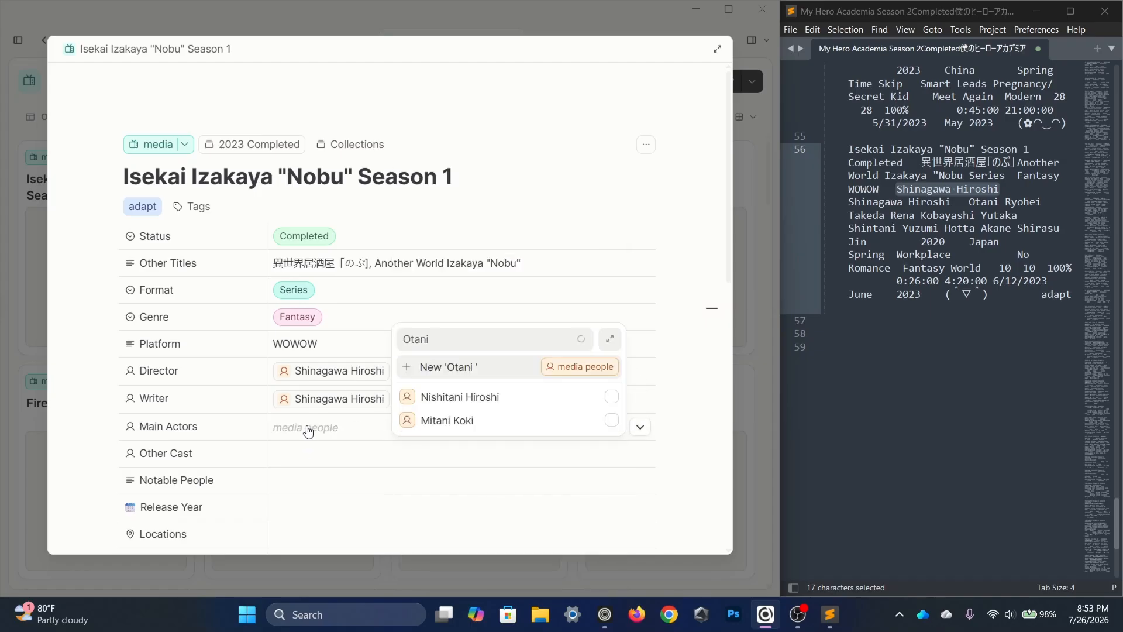
pyautogui.write('Ryohei')
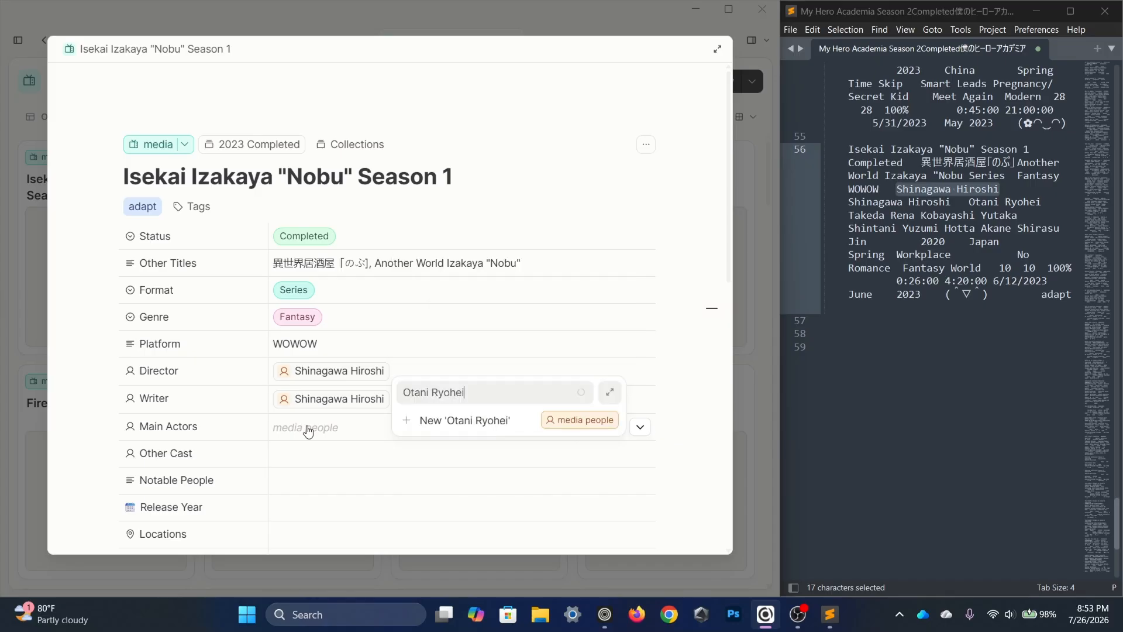
pyautogui.press('Return')
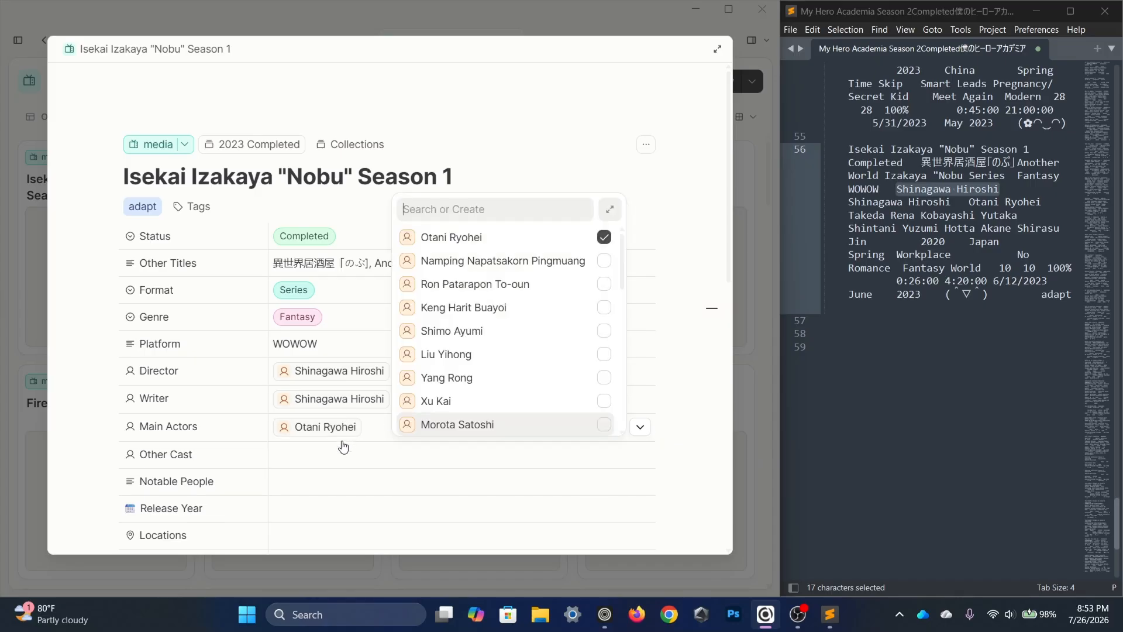
pyautogui.write('takeda')
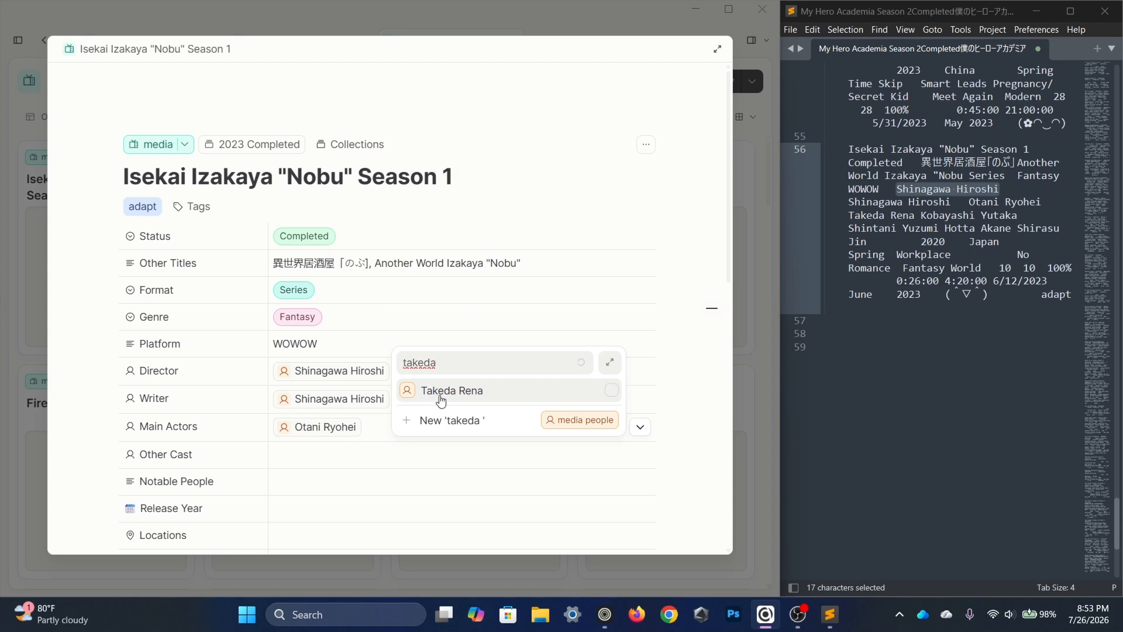
pyautogui.click(440, 390)
# Create four new Other Cast members, then open the first main actor's person page.
pyautogui.click(297, 461)
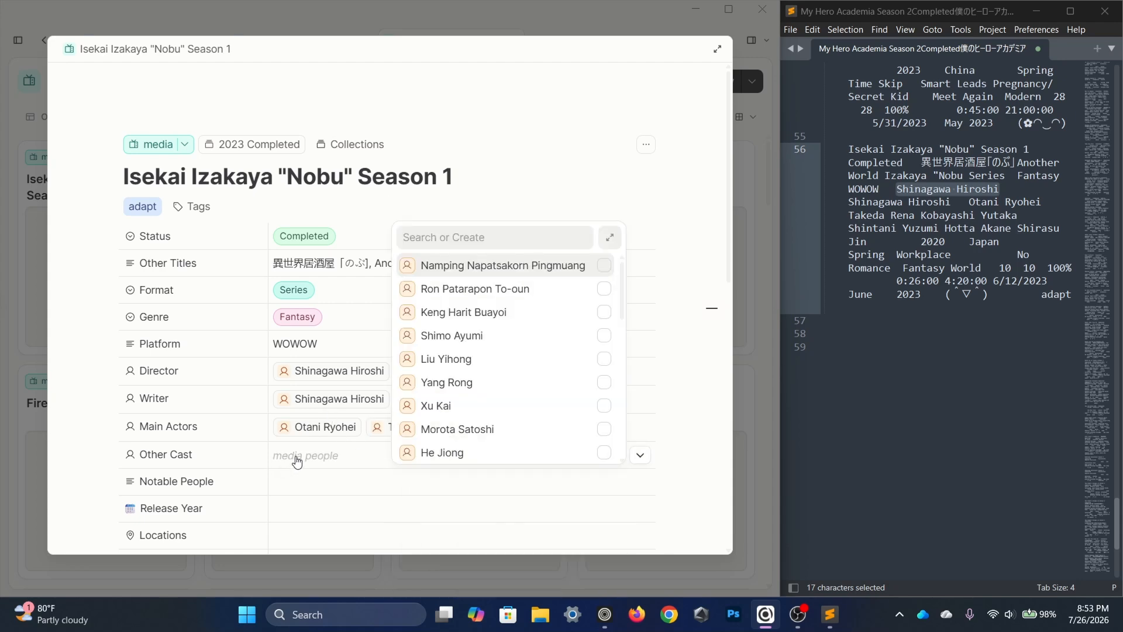
pyautogui.write('Kobyashi ')
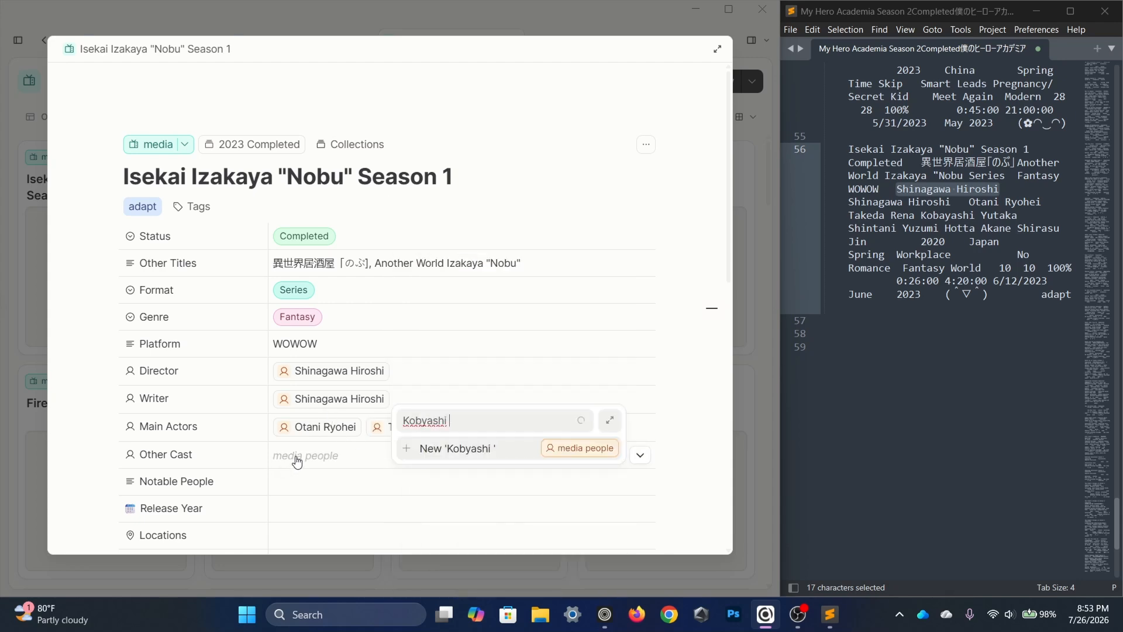
pyautogui.write('Yutaka')
pyautogui.click(482, 451)
pyautogui.write('Shintani Yu')
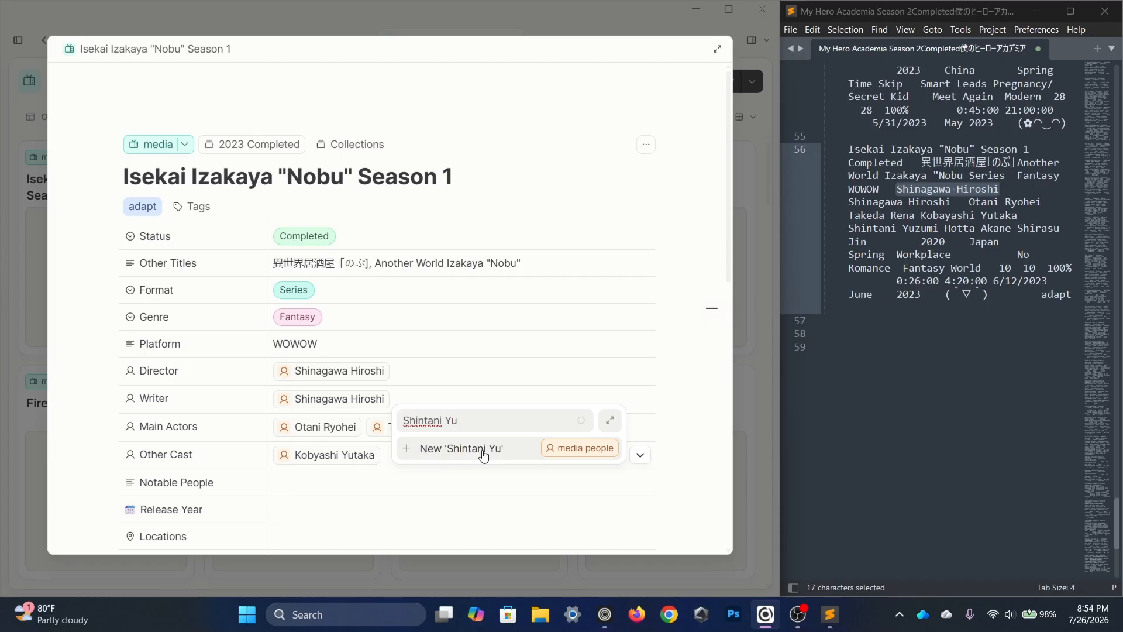
pyautogui.write('zumi')
pyautogui.click(481, 451)
pyautogui.write('Hotta Akane')
pyautogui.click(481, 449)
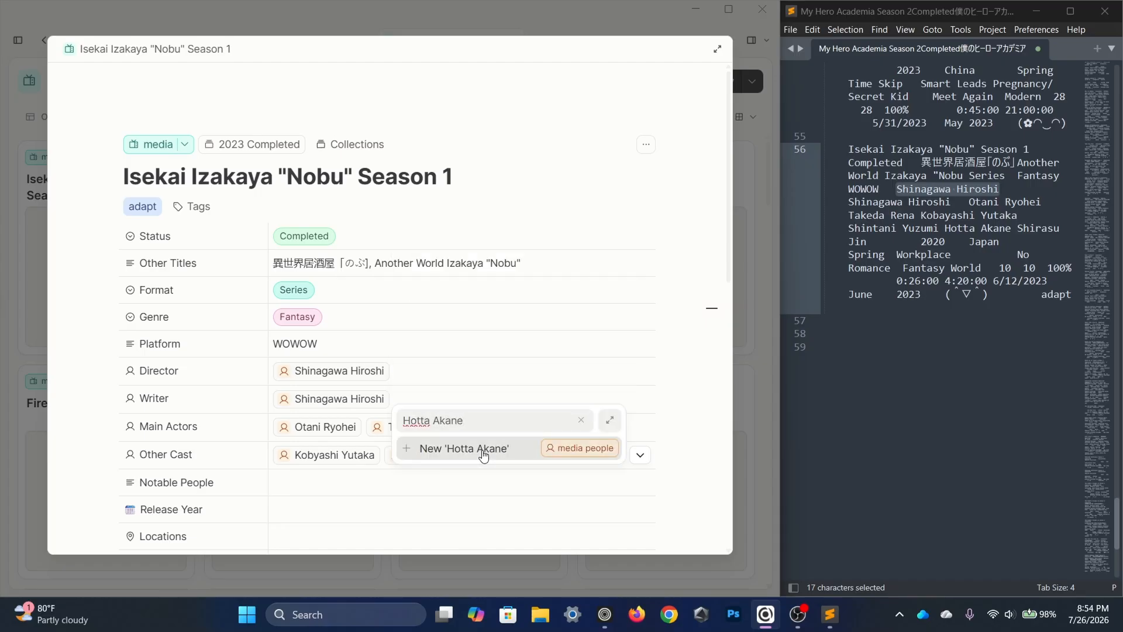
pyautogui.write('Shirasu J')
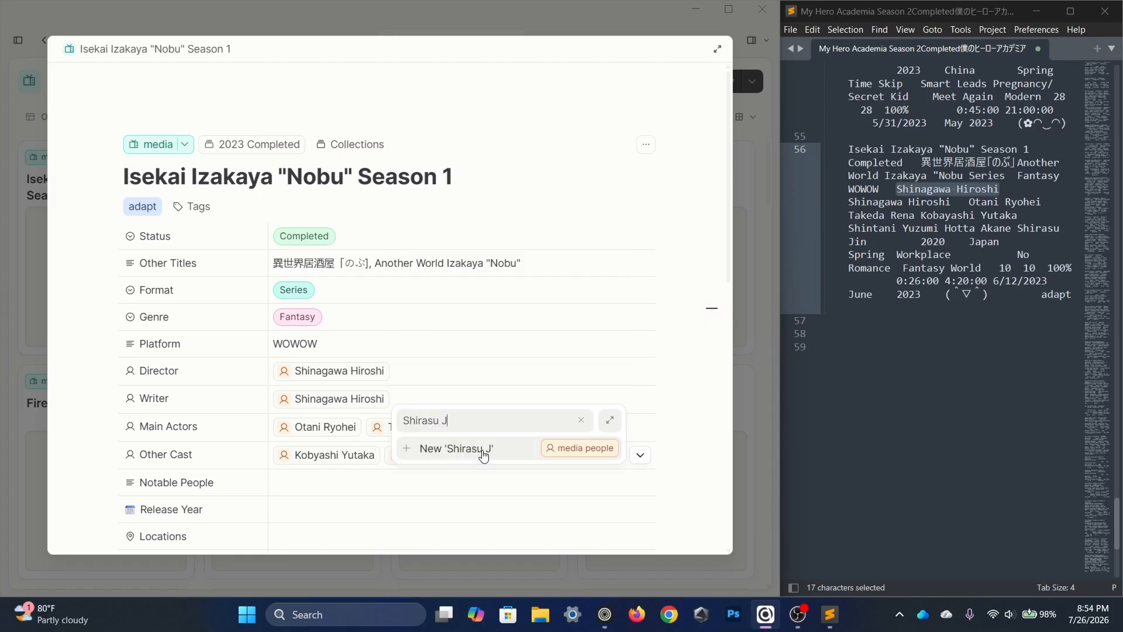
pyautogui.write('in')
pyautogui.click(429, 302)
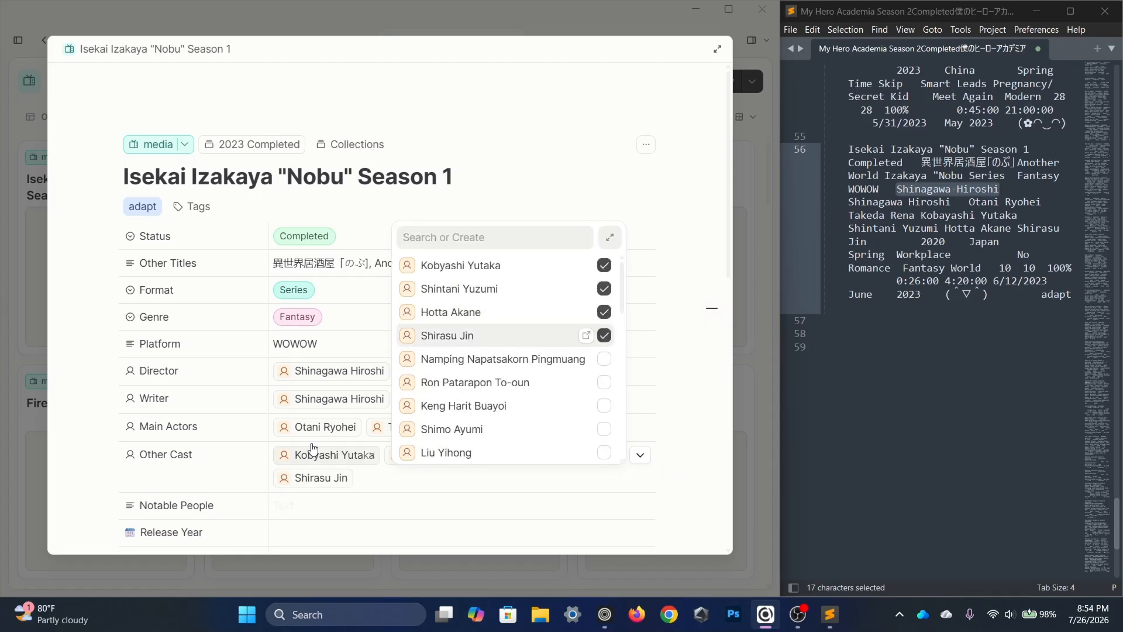
pyautogui.click(301, 425)
# Set the first main actor's category to Actor and return to the season page.
pyautogui.click(116, 242)
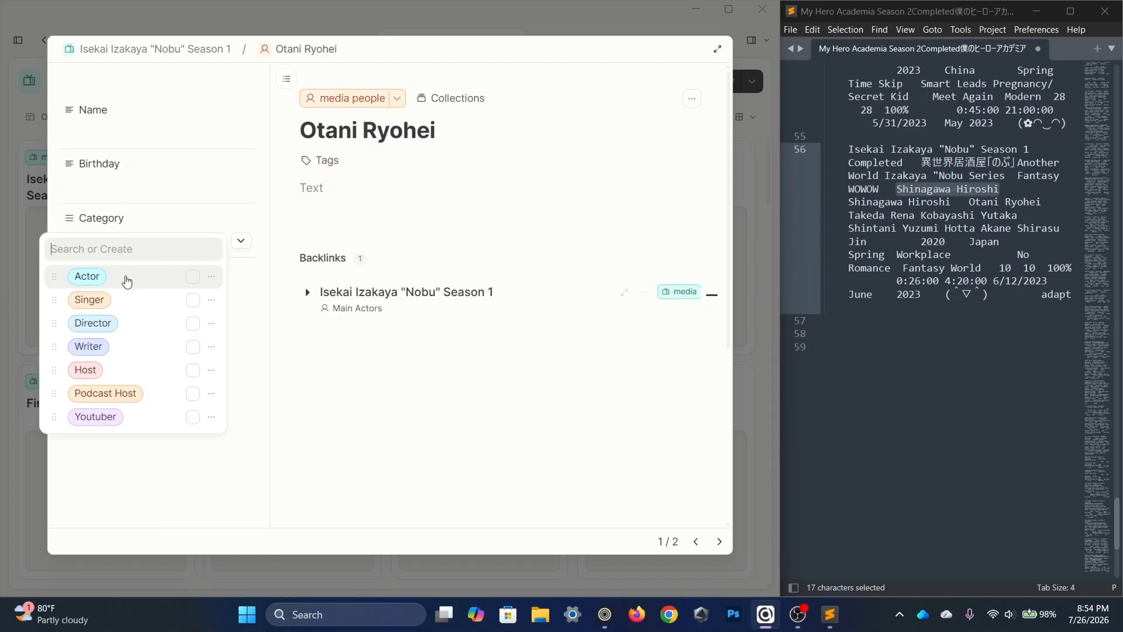
pyautogui.click(127, 282)
pyautogui.click(126, 49)
pyautogui.scroll(-3, 457, 376)
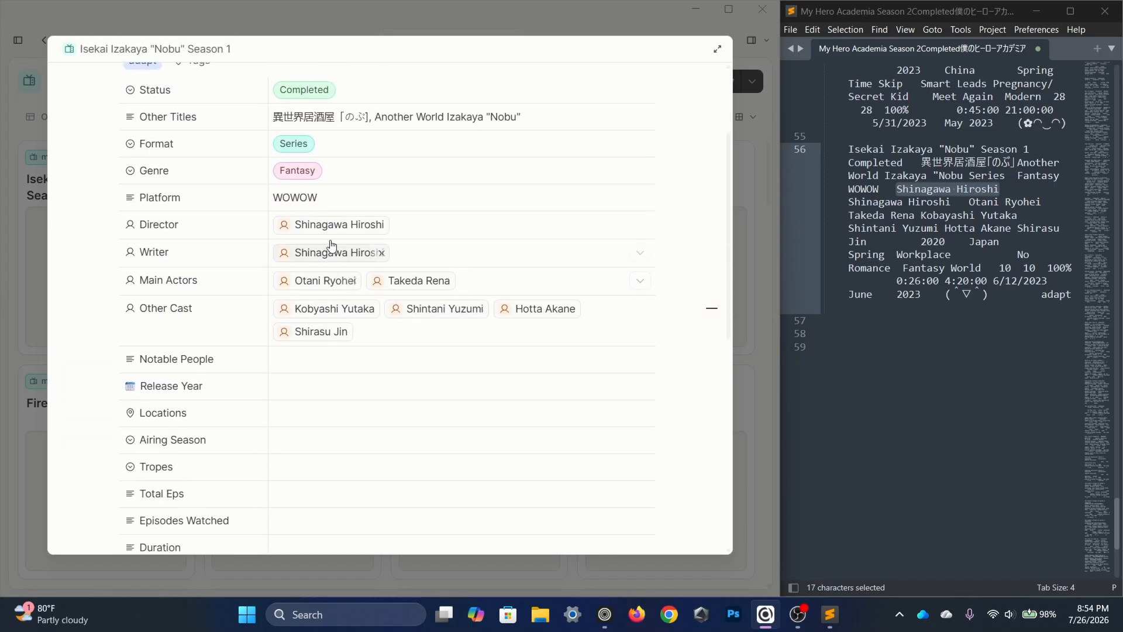
# Give the writer the Director and Writer categories and add them to the directors and writers collections.
pyautogui.click(331, 249)
pyautogui.click(155, 238)
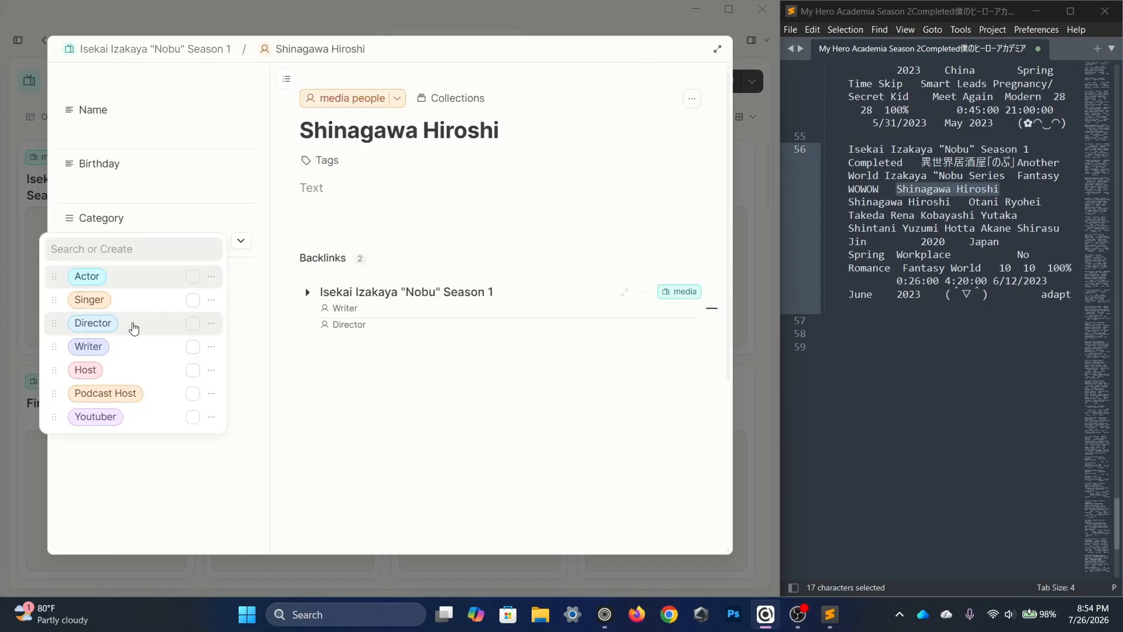
pyautogui.click(134, 325)
pyautogui.click(134, 347)
pyautogui.click(476, 101)
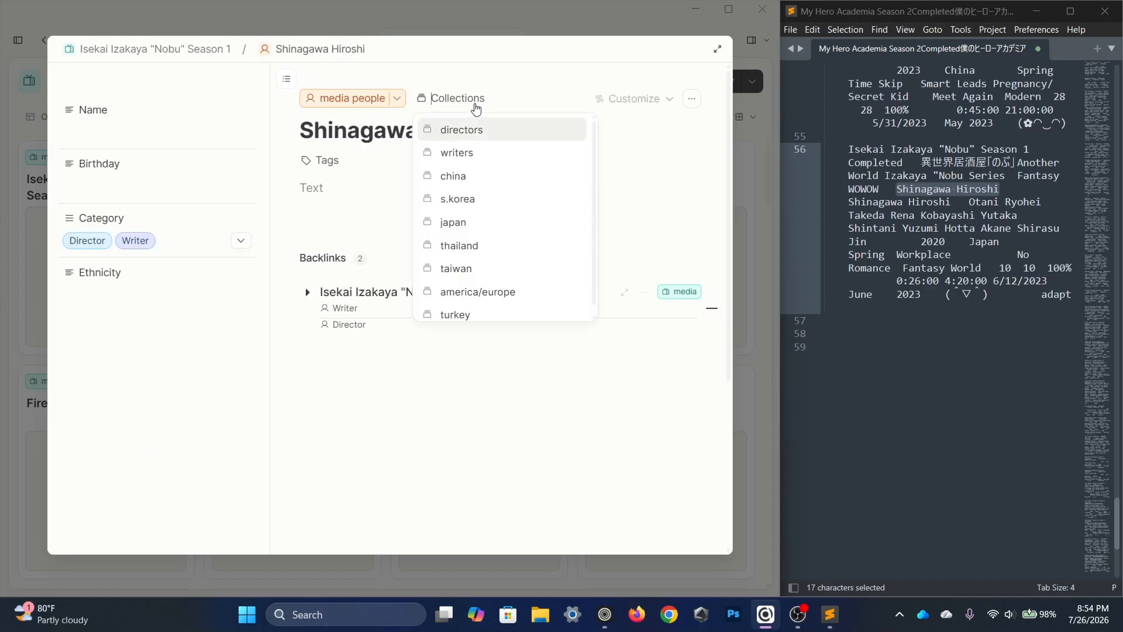
pyautogui.click(481, 153)
pyautogui.click(468, 129)
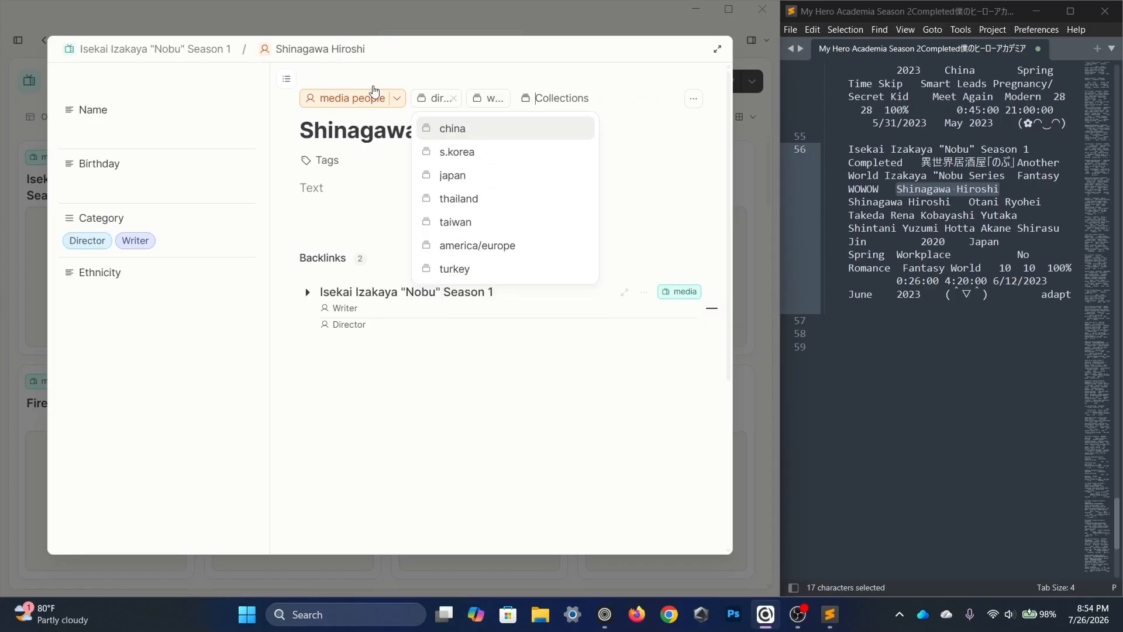
pyautogui.click(198, 51)
# Set the first two Other Cast members' category to Actor.
pyautogui.click(328, 452)
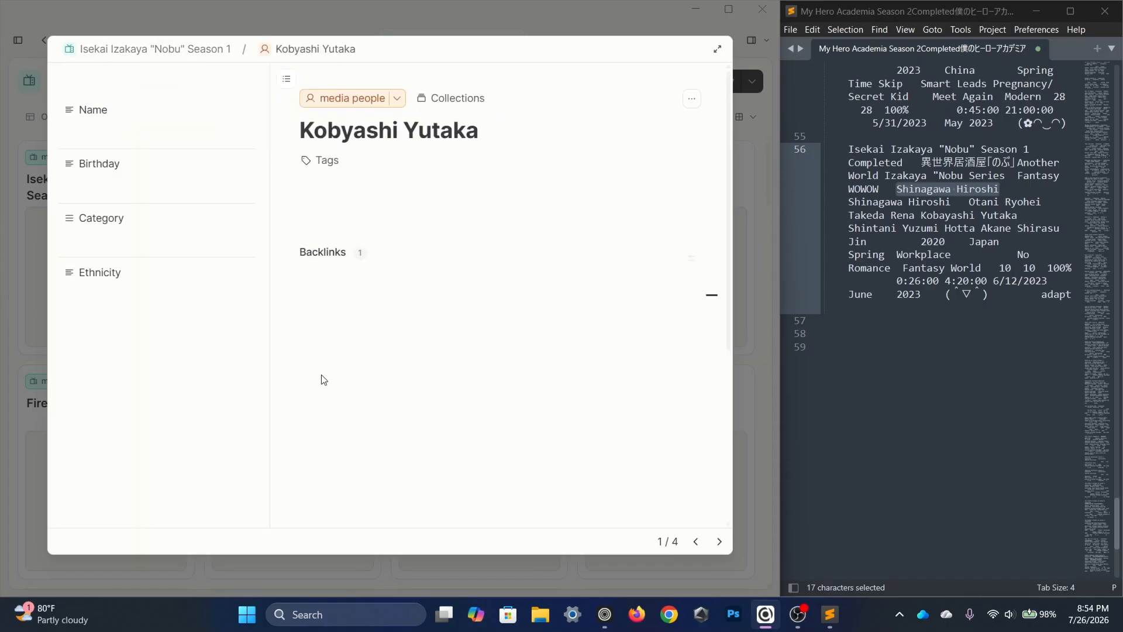
pyautogui.click(91, 232)
pyautogui.click(114, 275)
pyautogui.click(134, 49)
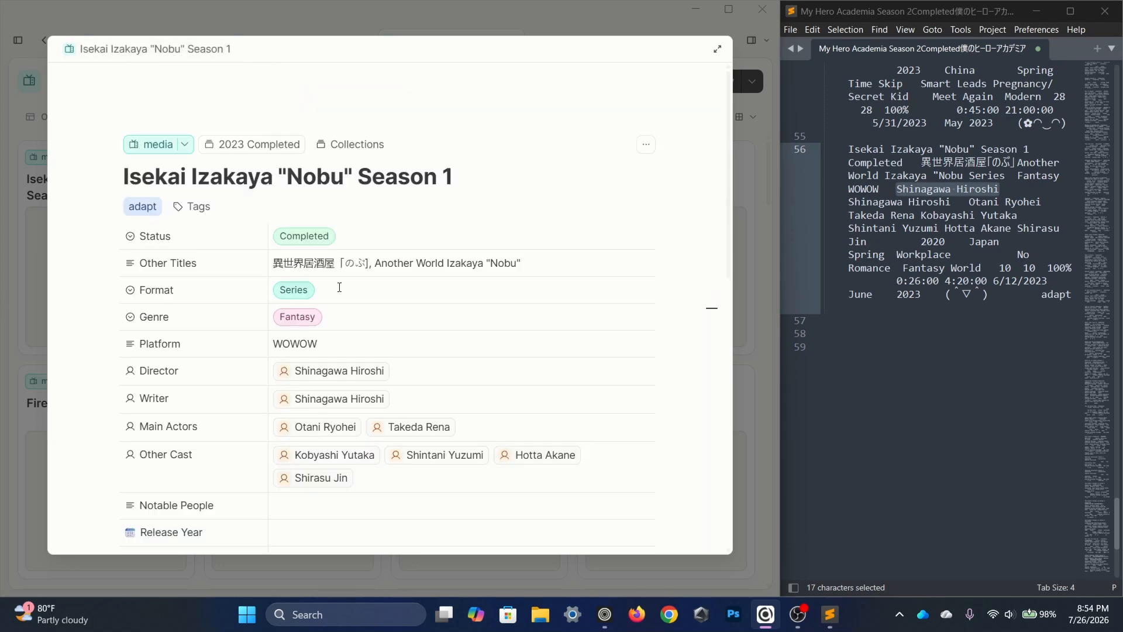
pyautogui.click(418, 465)
pyautogui.click(138, 243)
pyautogui.click(146, 275)
pyautogui.click(162, 59)
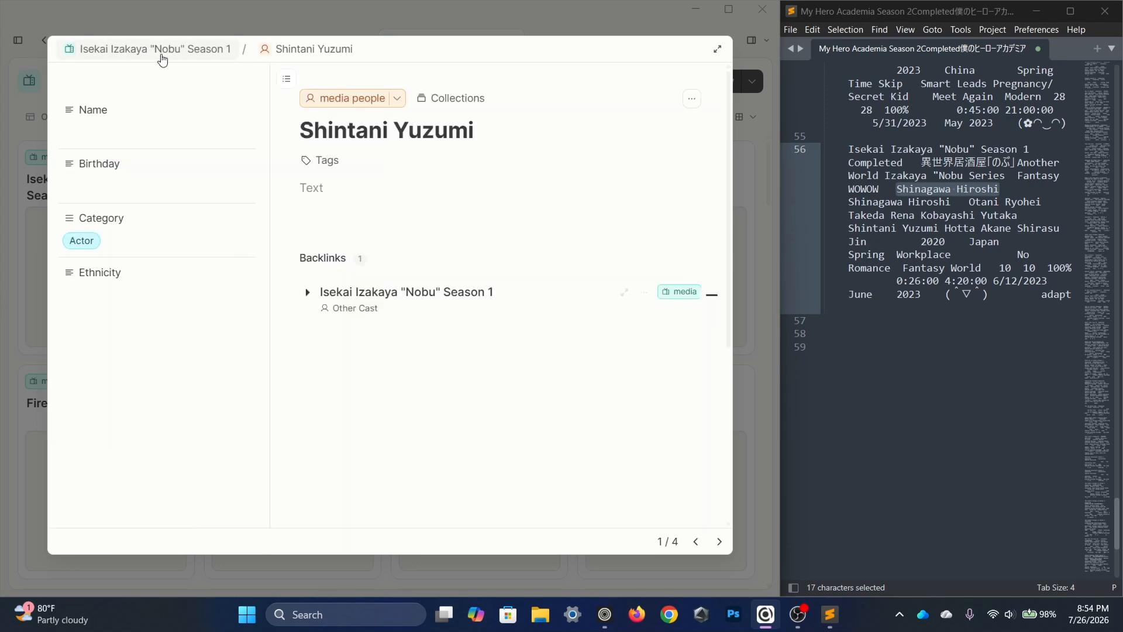
pyautogui.click(163, 54)
# Set the third and fourth Other Cast members' category to Actor.
pyautogui.click(529, 454)
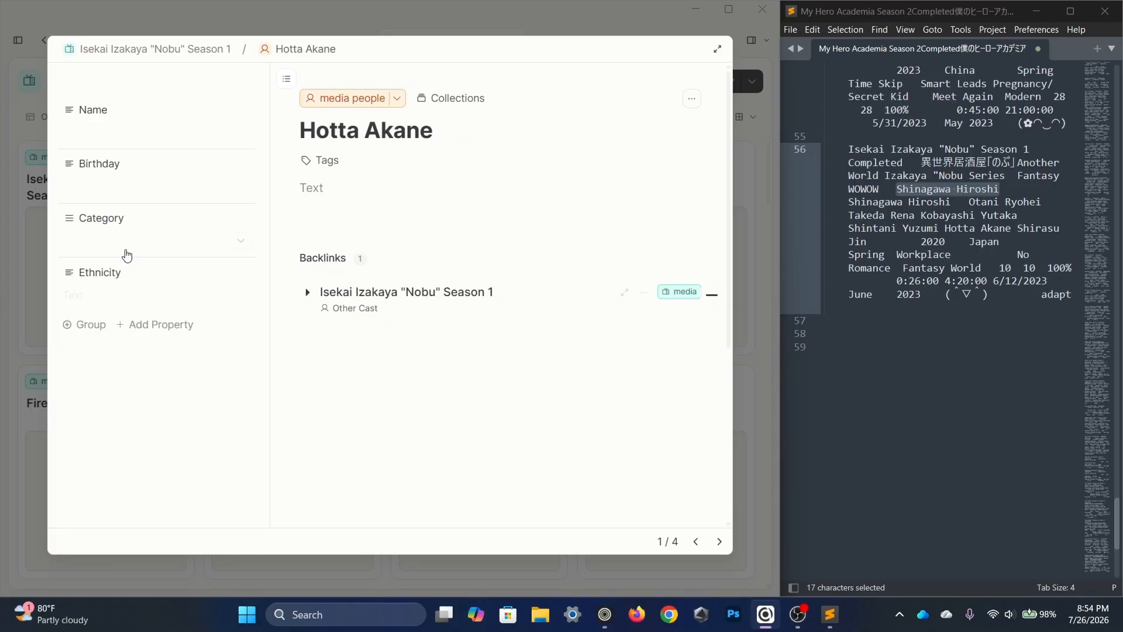
pyautogui.click(127, 255)
pyautogui.click(149, 276)
pyautogui.click(151, 66)
pyautogui.click(150, 50)
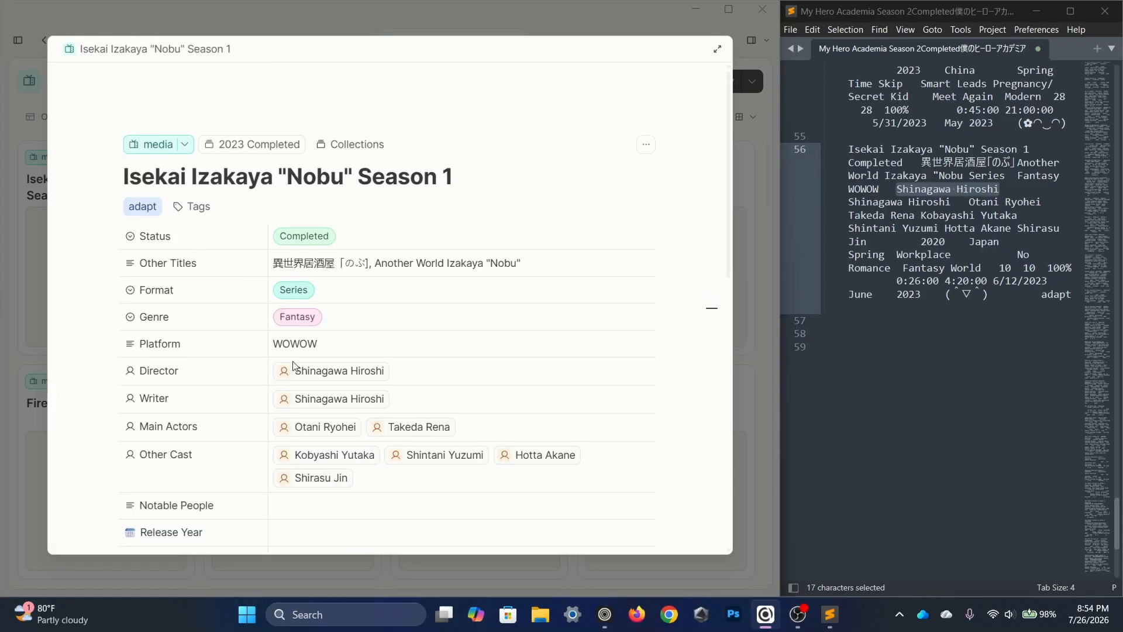
pyautogui.click(310, 475)
pyautogui.click(129, 251)
pyautogui.click(148, 273)
pyautogui.click(170, 52)
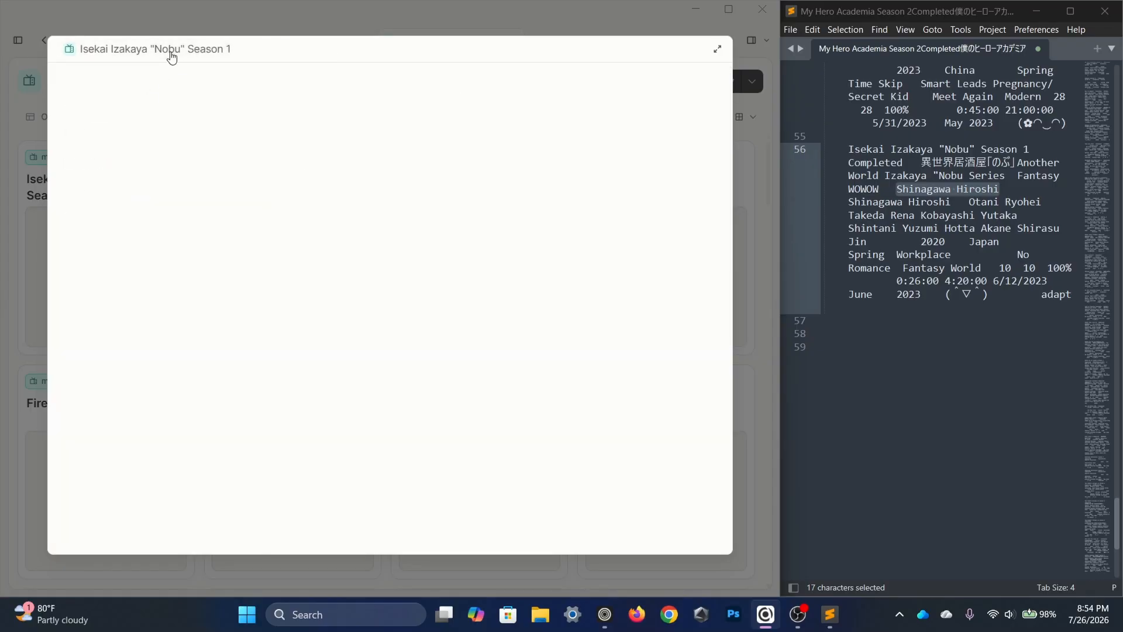
# Set Release Year 2020, location Japan and Airing Season Spring.
pyautogui.scroll(-5, 298, 263)
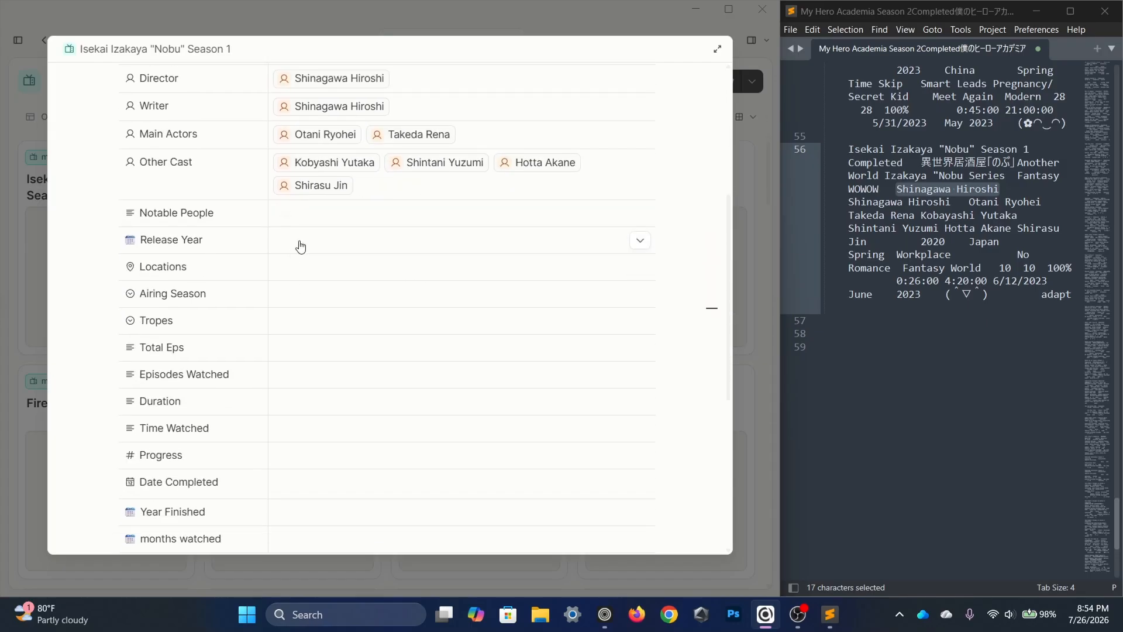
pyautogui.click(300, 246)
pyautogui.write('2020')
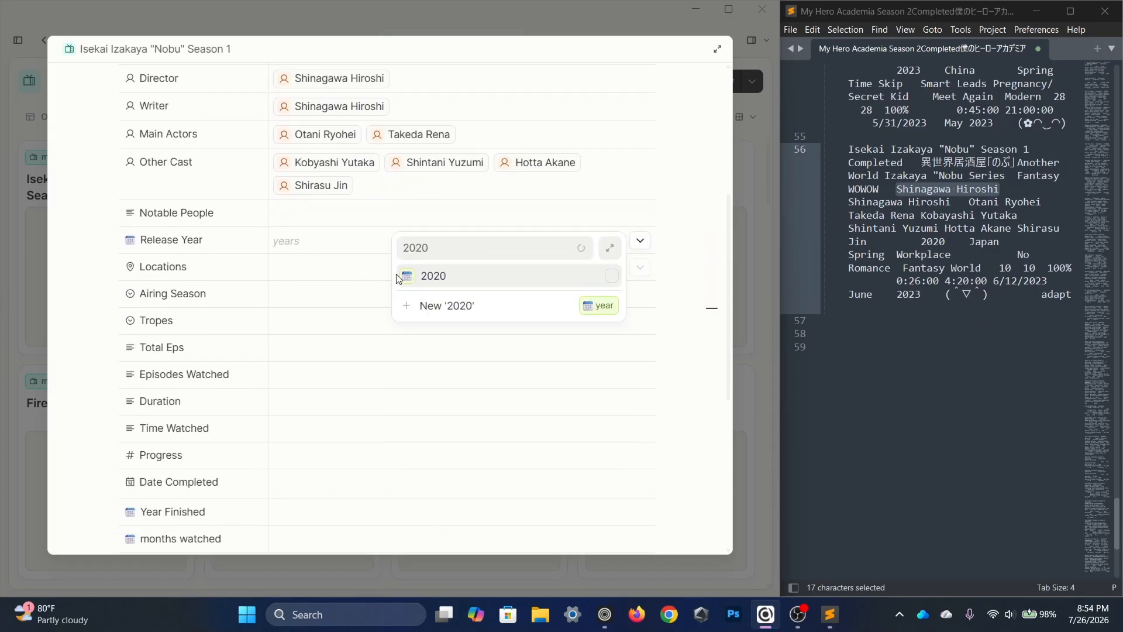
pyautogui.click(397, 278)
pyautogui.click(323, 274)
pyautogui.write('japa')
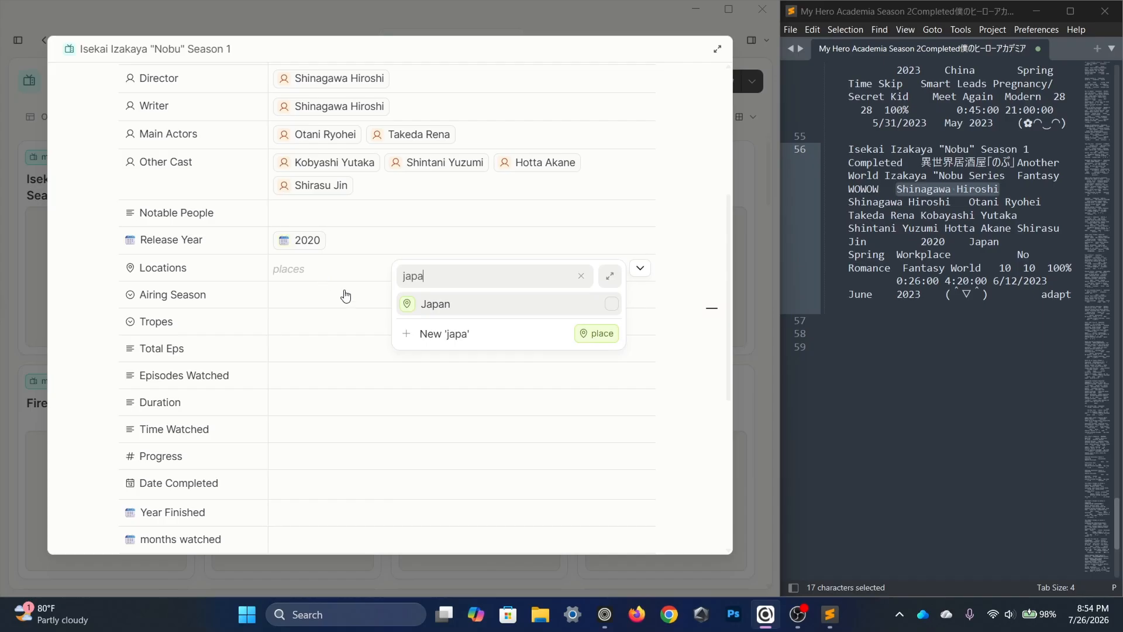
pyautogui.click(404, 305)
pyautogui.click(305, 295)
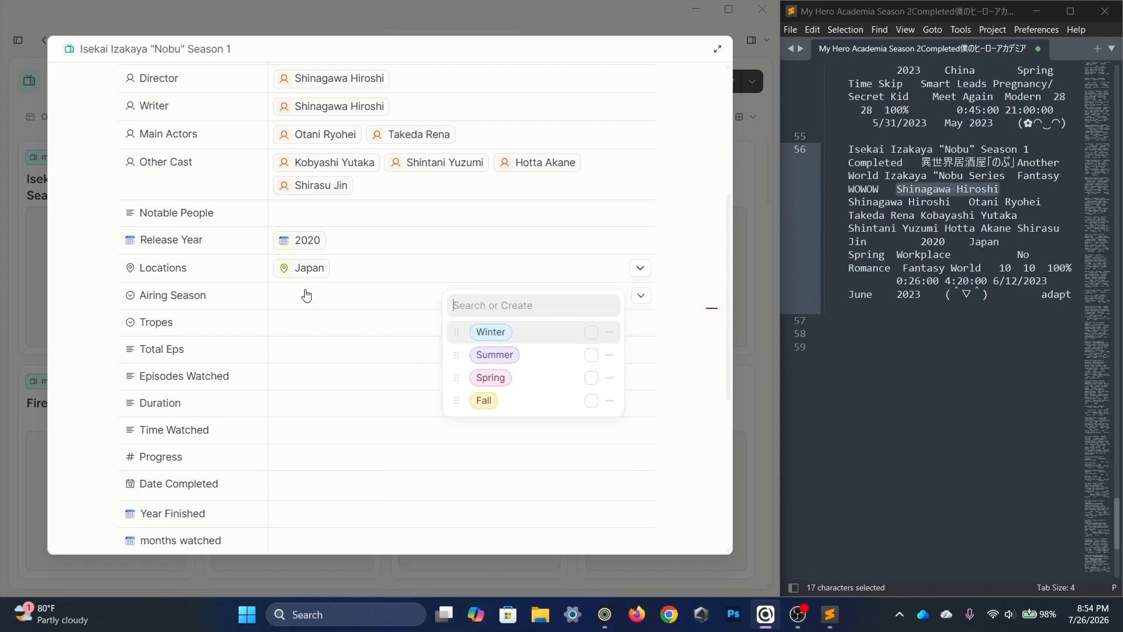
pyautogui.click(537, 377)
# Add the tropes Workplace, No Romance and Fantasy World, and enter 10 total episodes.
pyautogui.click(334, 321)
pyautogui.write('w')
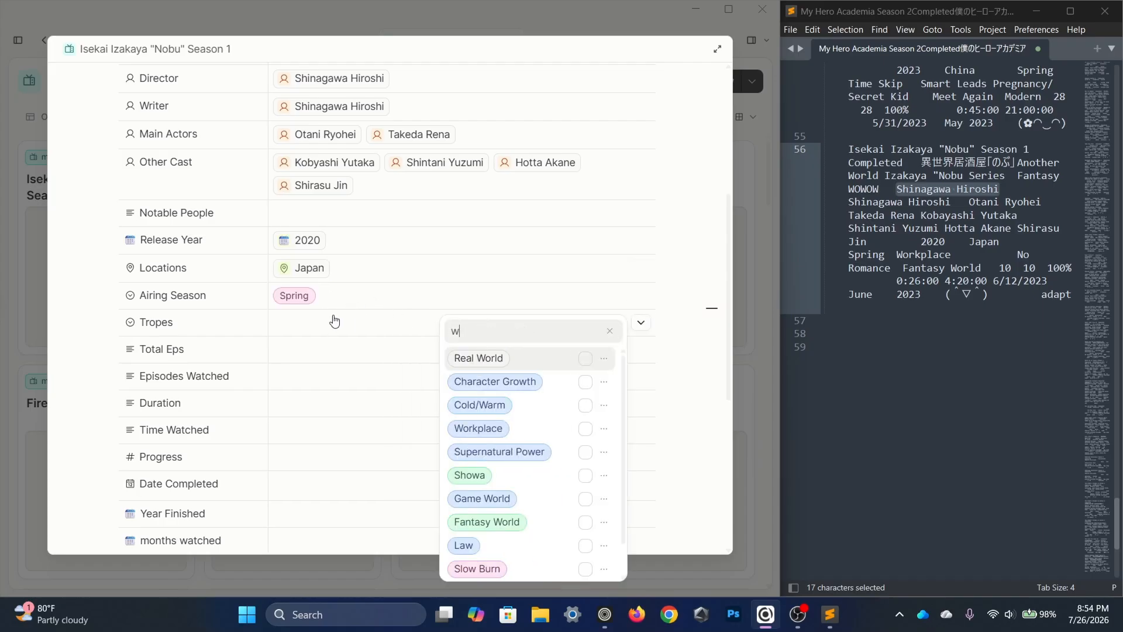
pyautogui.write('ork')
pyautogui.press('Return')
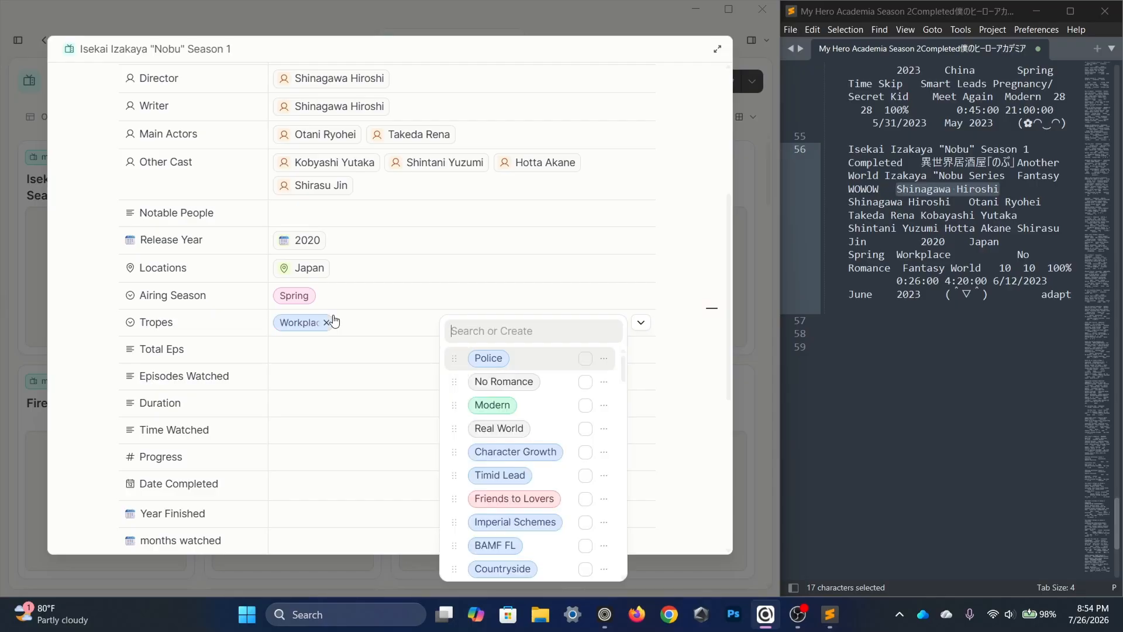
pyautogui.write('no')
pyautogui.press('Return')
pyautogui.write('fant')
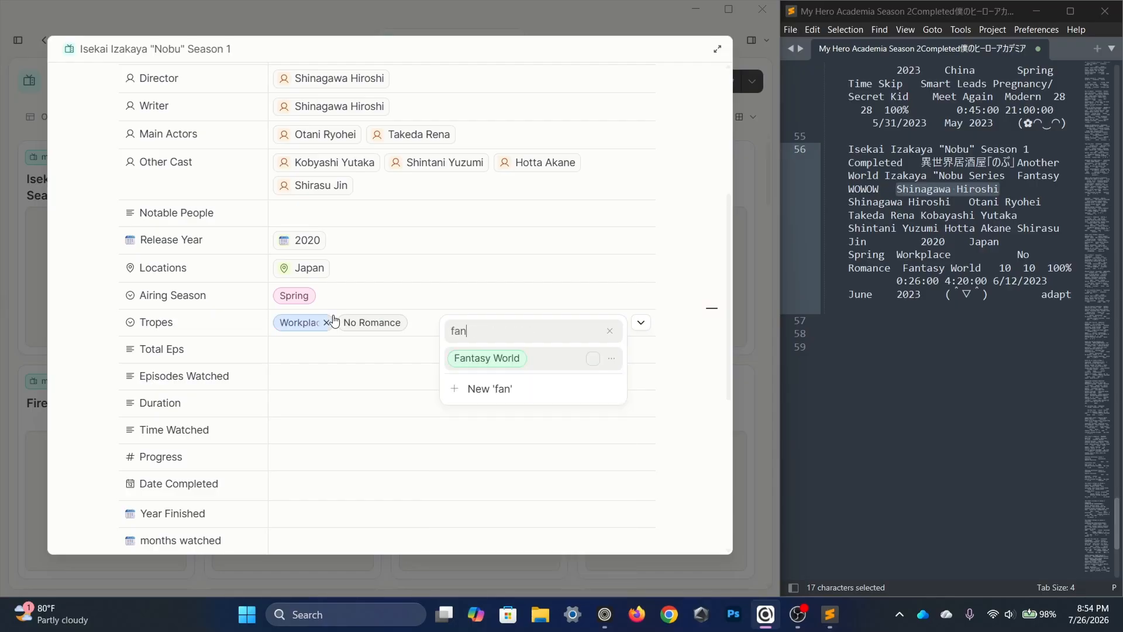
pyautogui.press('Return')
pyautogui.click(309, 353)
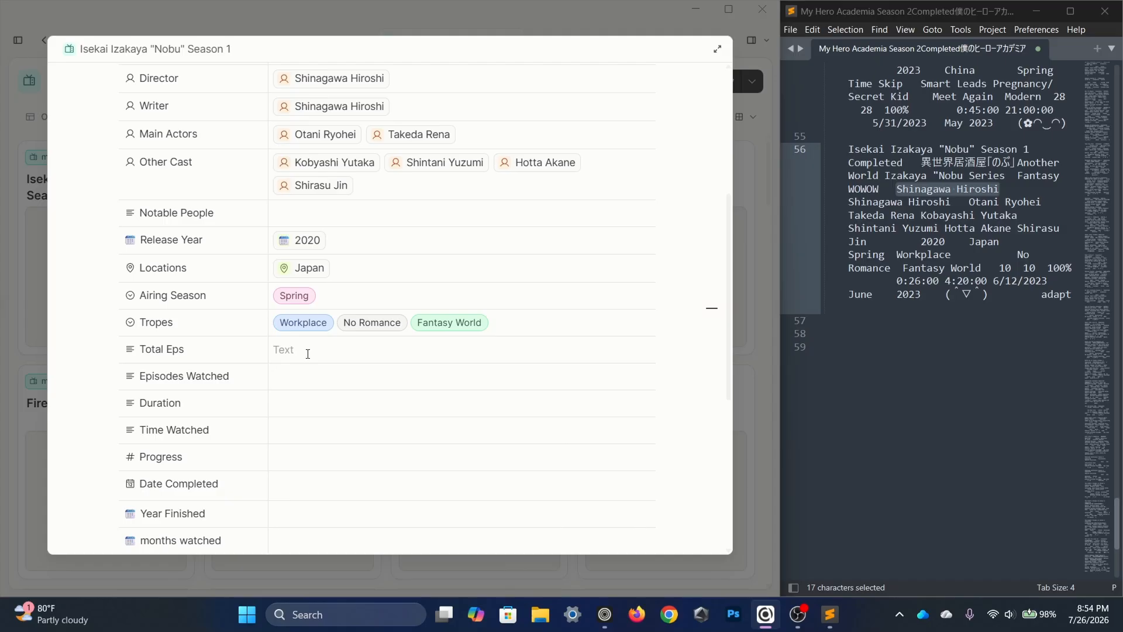
pyautogui.write('10')
pyautogui.press('Tab')
# Enter 10 episodes watched, duration 0:26, time watched 4:20:00 and progress 10.
pyautogui.write('10')
pyautogui.press('Tab')
pyautogui.write('0:')
pyautogui.press('Tab')
pyautogui.click(288, 402)
pyautogui.press('Tab')
pyautogui.write('4:20')
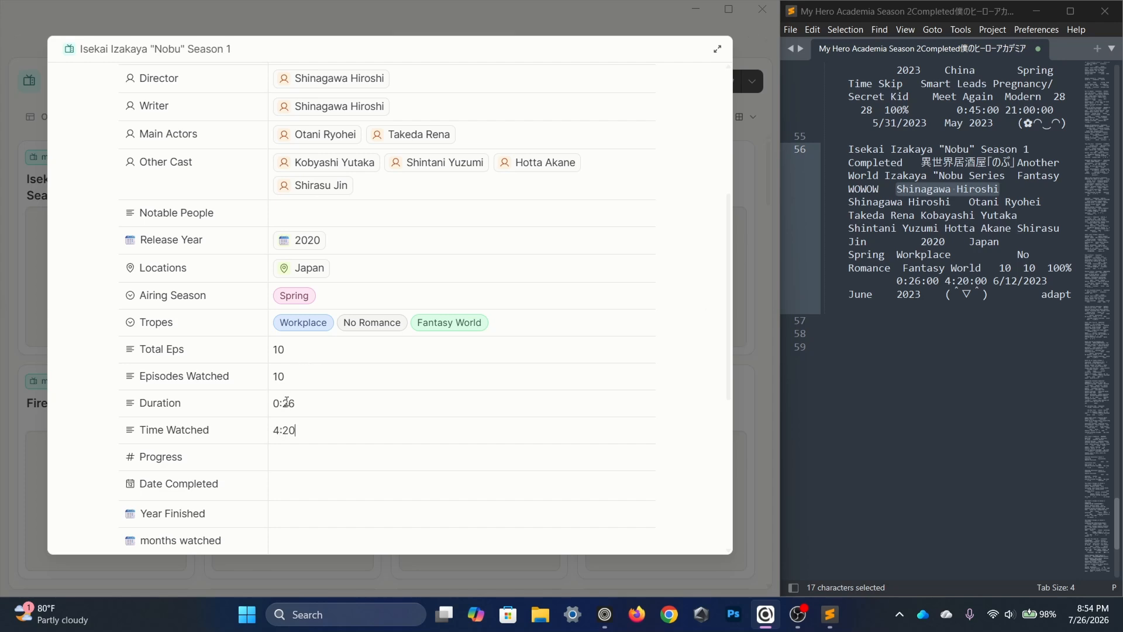
pyautogui.write(':00')
pyautogui.press('Tab')
pyautogui.scroll(-3, 286, 401)
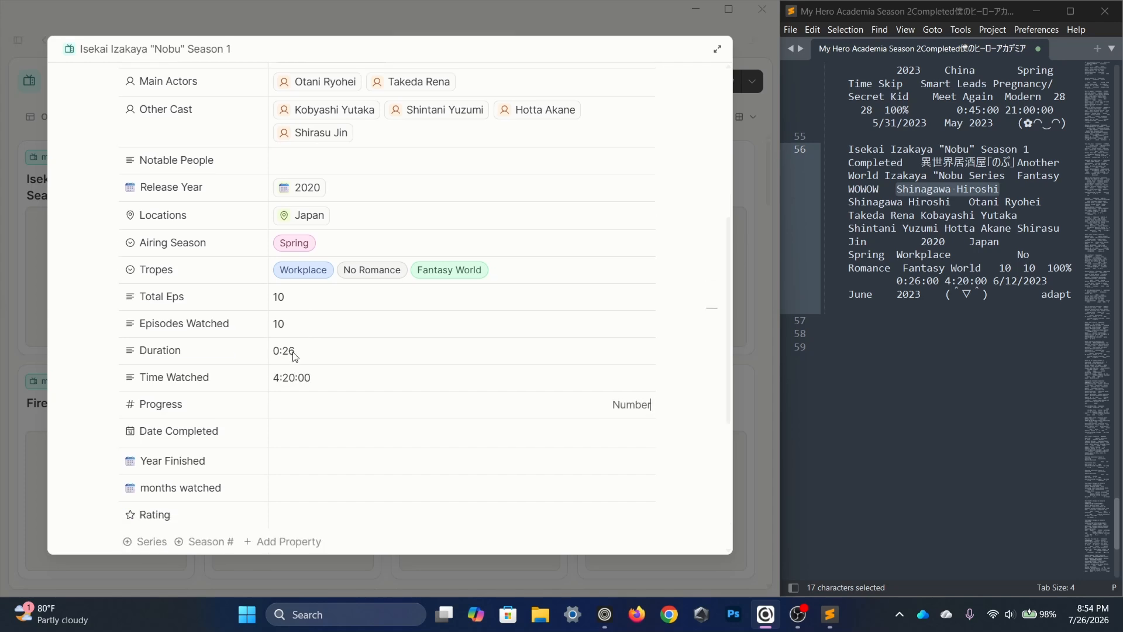
pyautogui.write('10')
# Set Date Completed to 6/12/2023, Year Finished to 2023 and the rating to (^▽^).
pyautogui.click(295, 338)
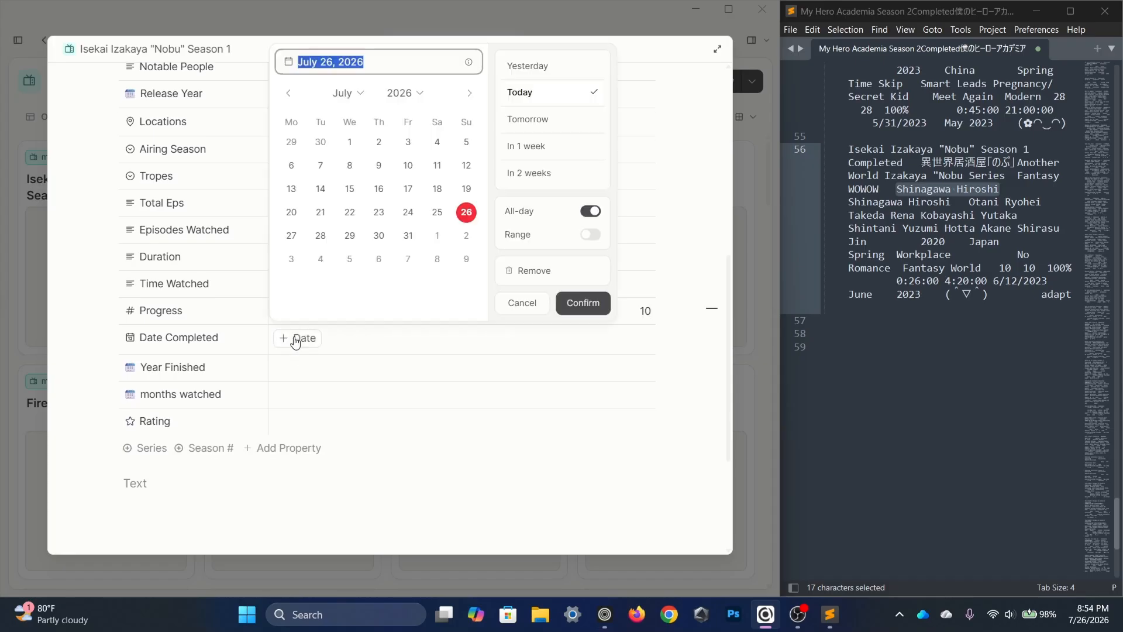
pyautogui.write('6')
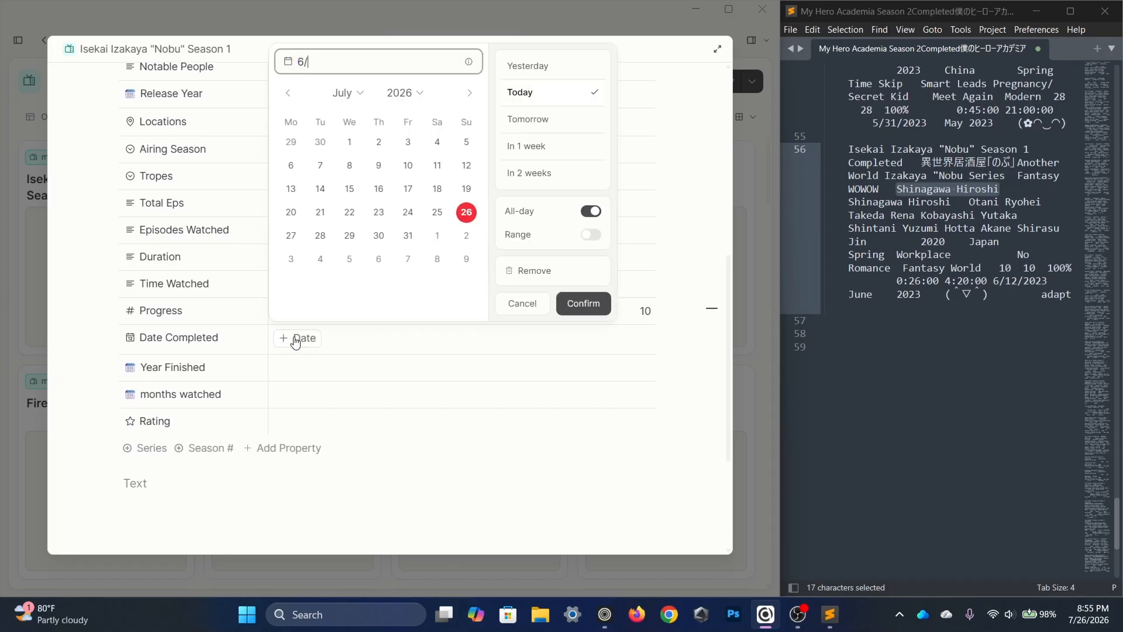
pyautogui.write('/12/2023')
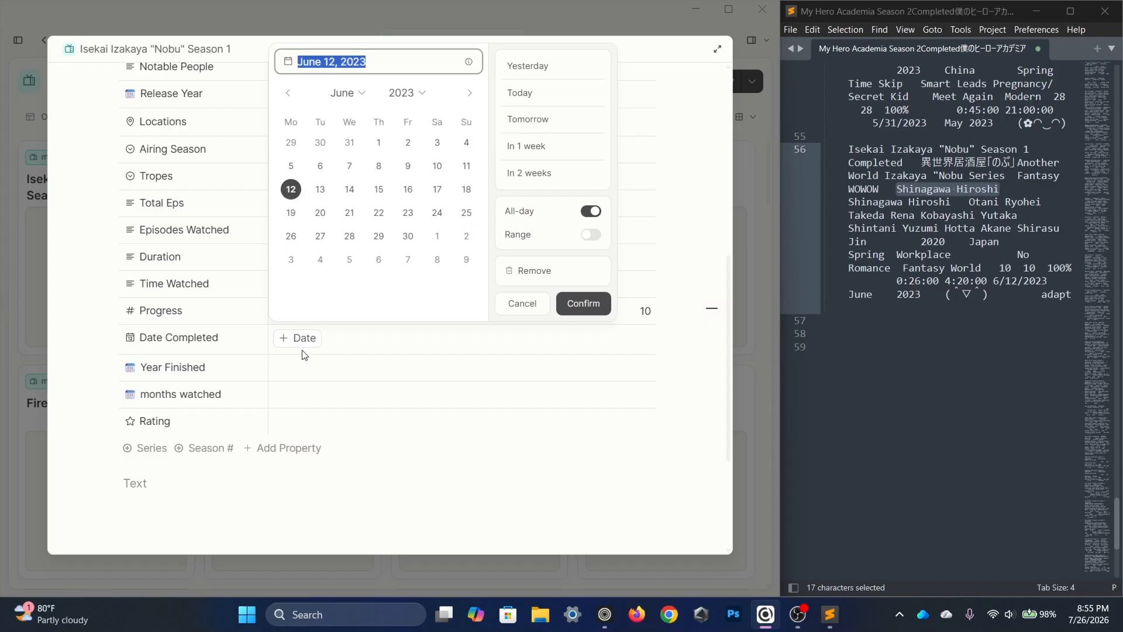
pyautogui.click(304, 369)
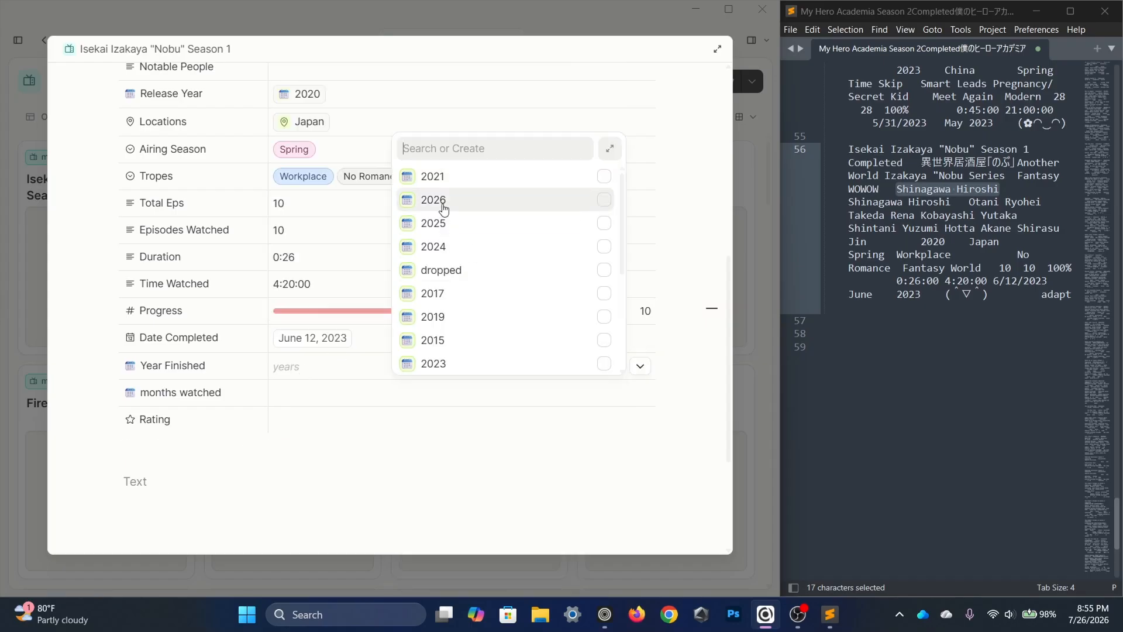
pyautogui.write('2023')
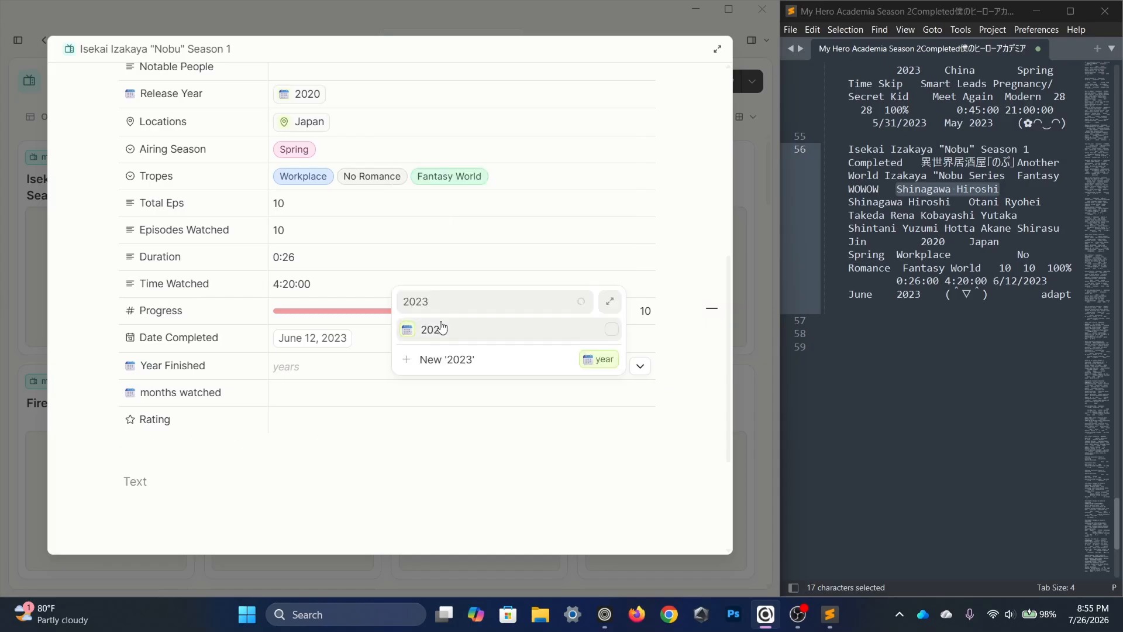
pyautogui.press('Return')
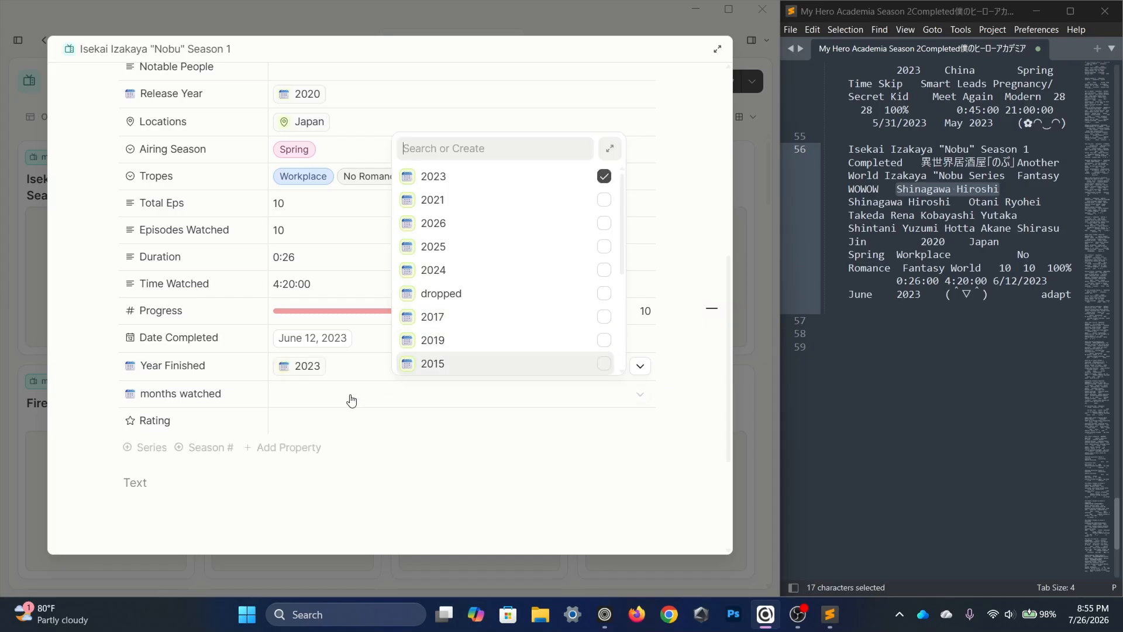
pyautogui.click(315, 426)
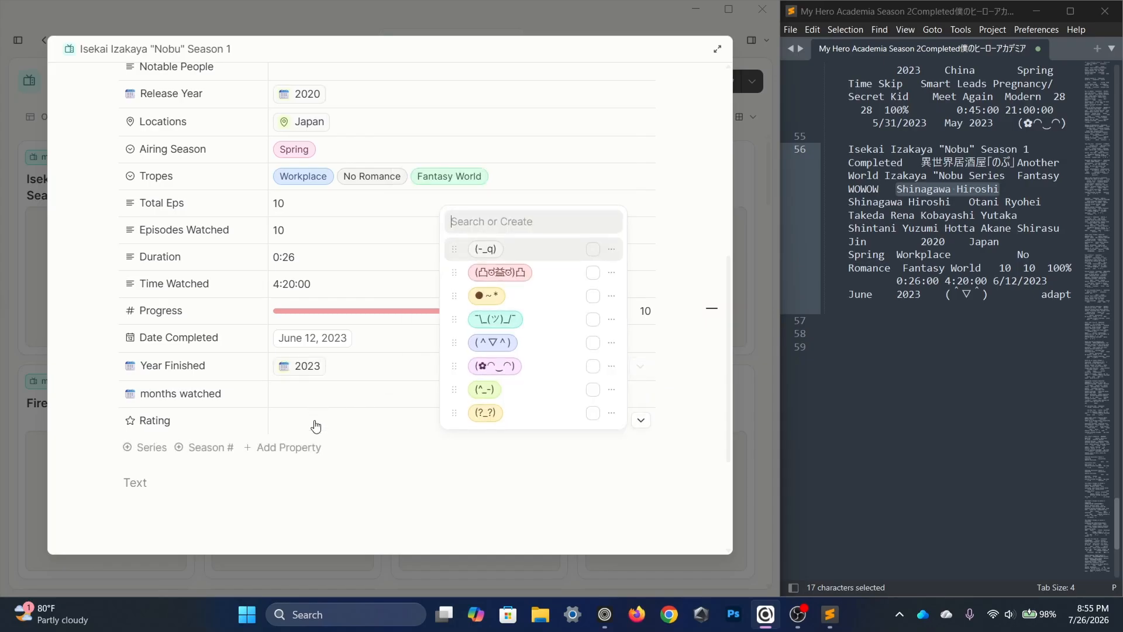
pyautogui.click(551, 352)
pyautogui.scroll(-1, 334, 421)
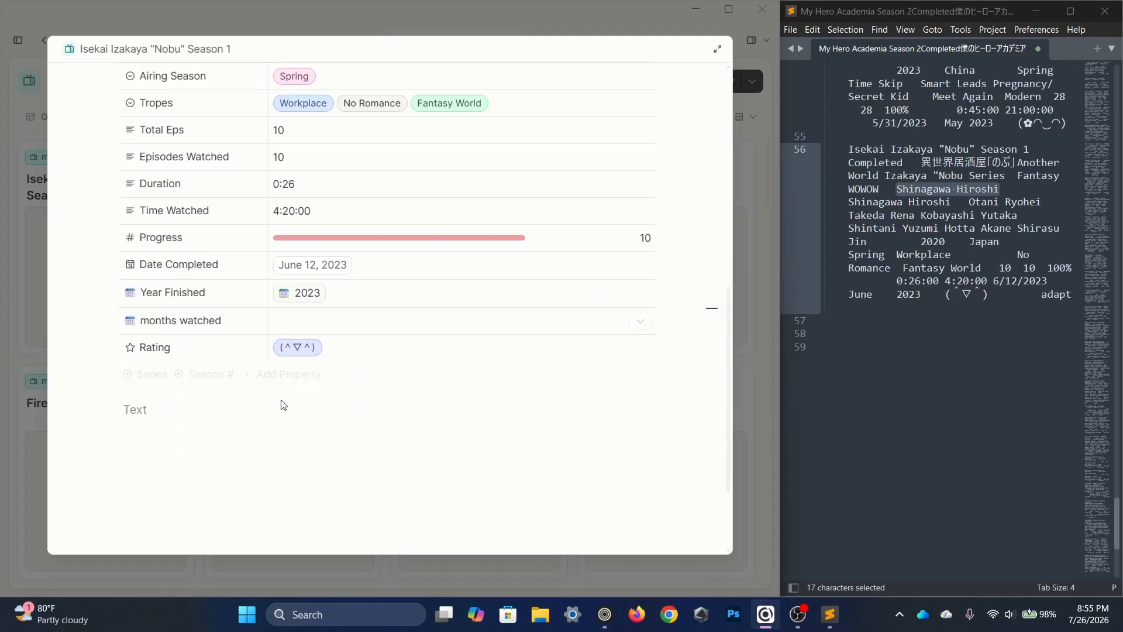
# Close the finished Nobu entry and delete its source notes from the text editor.
pyautogui.click(754, 434)
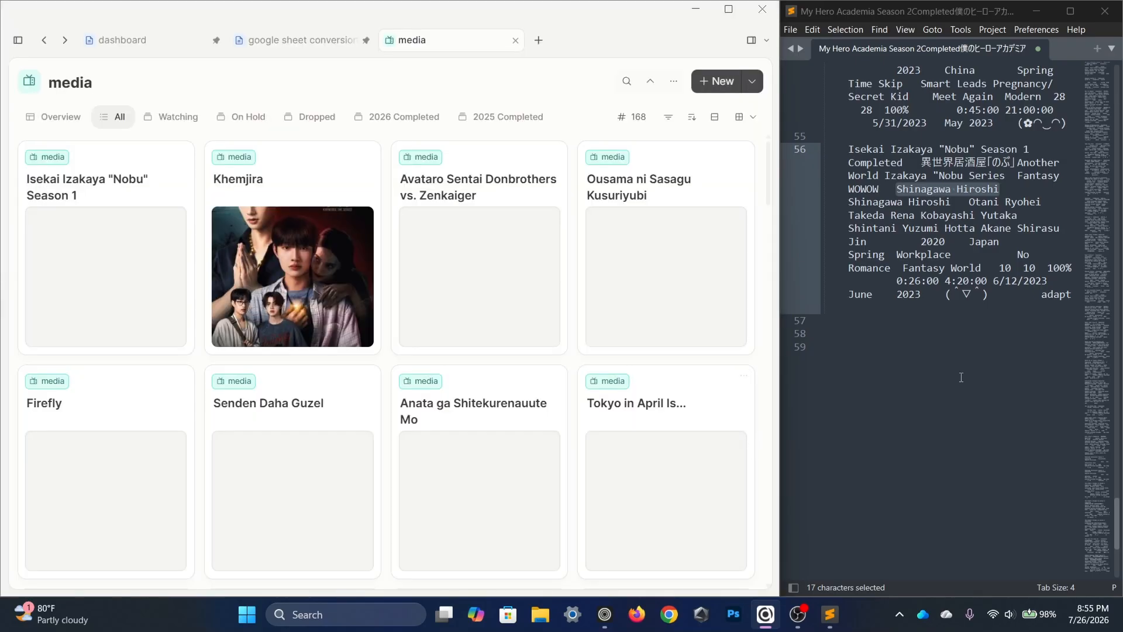
pyautogui.moveTo(827, 346); pyautogui.dragTo(847, 149)
pyautogui.press('BackSpace')
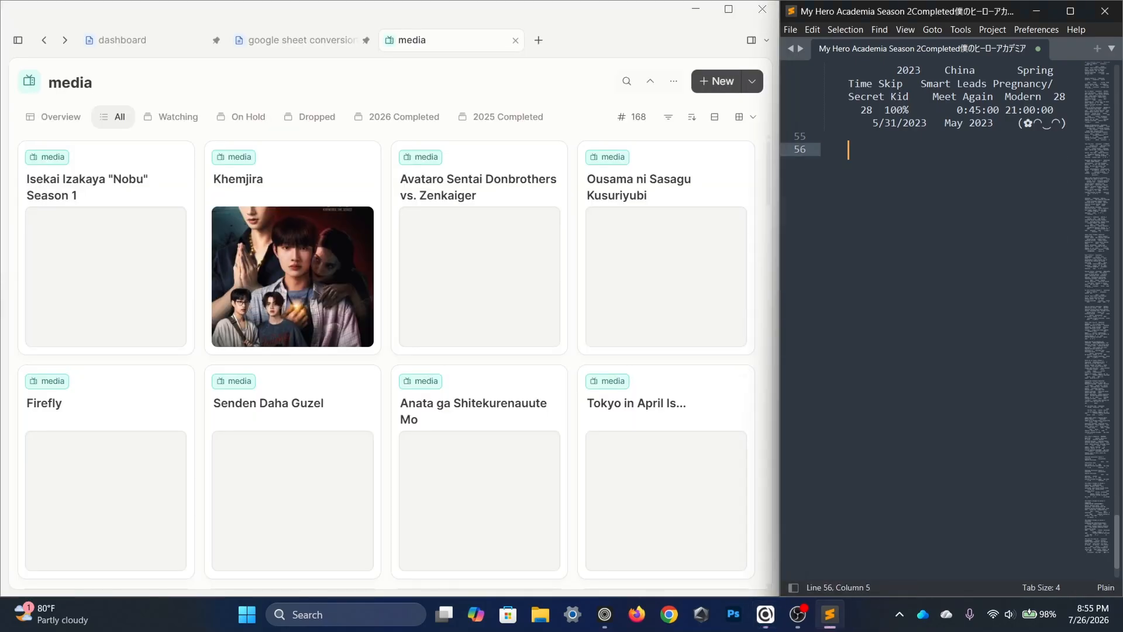
pyautogui.scroll(2, 815, 85)
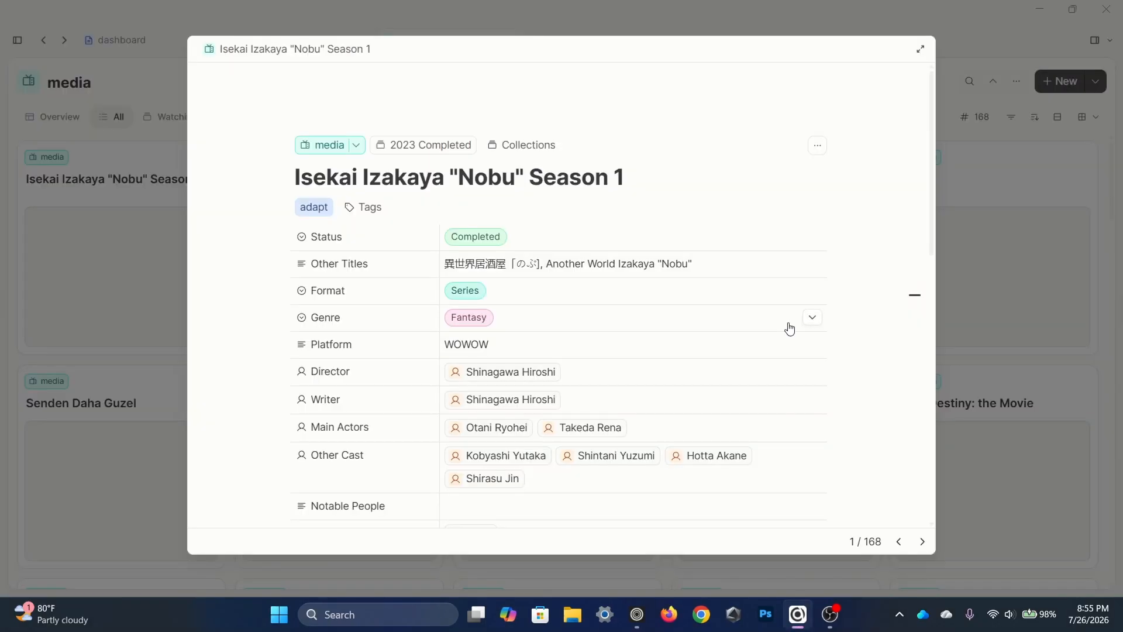